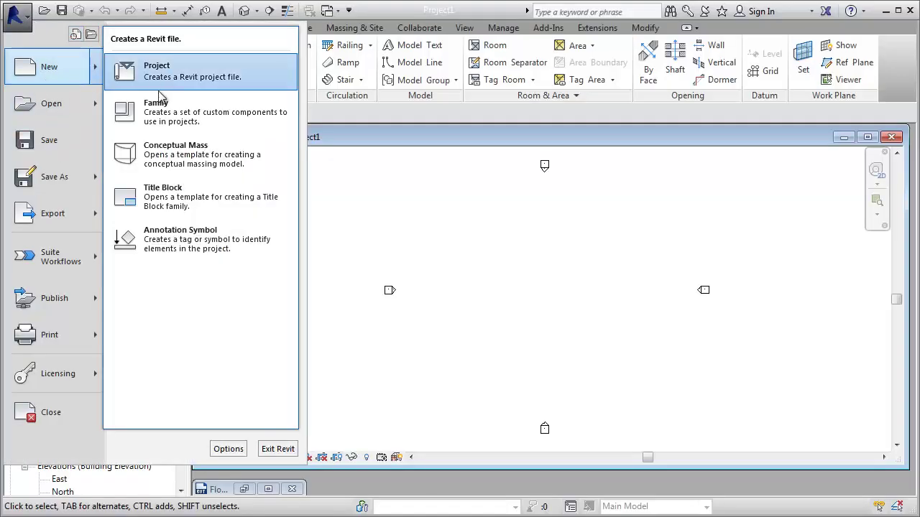
Create a new family from the face-based Generic Model template
left_click(154, 95)
left_click_drag(594, 118, 593, 190)
left_click(297, 239)
left_click(597, 422)
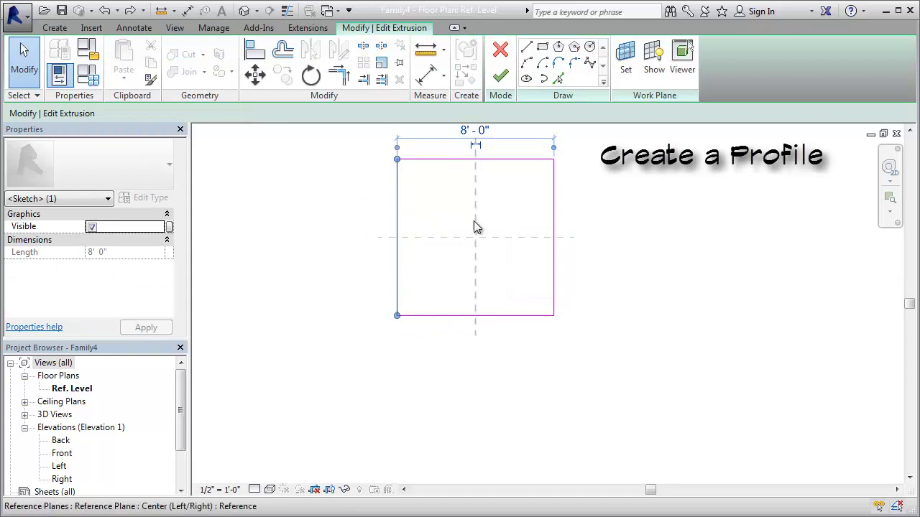
Resize the extrusion sketch with a 0'-6" offset and length 5, then finish the extrusion
type("0 6")
key("Return")
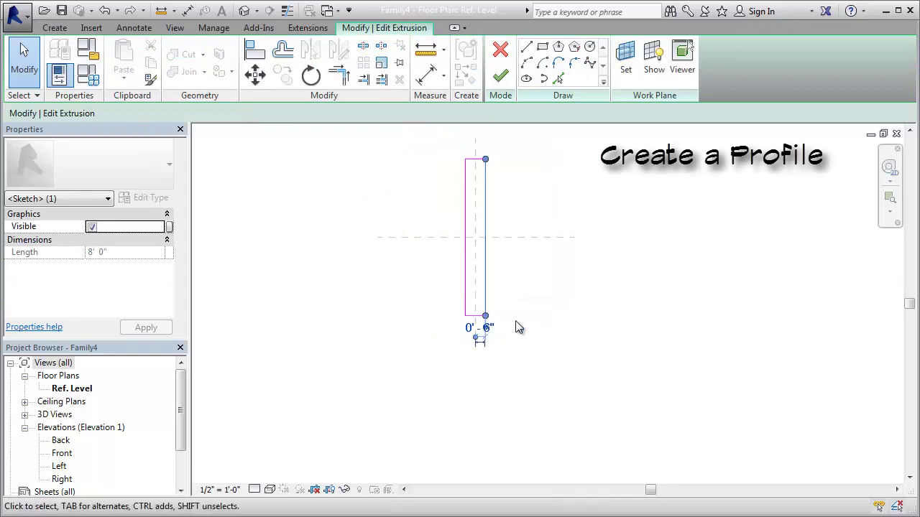
type("5")
key("Return")
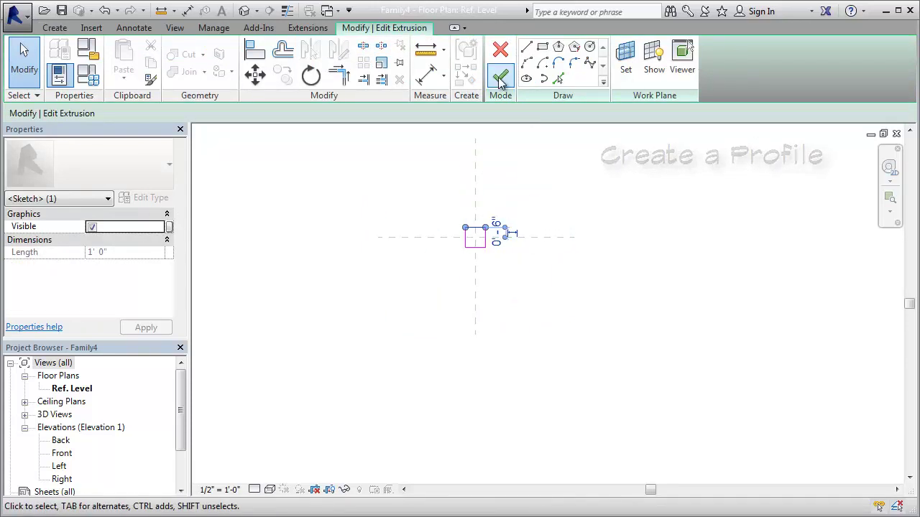
left_click(501, 75)
left_click(524, 237)
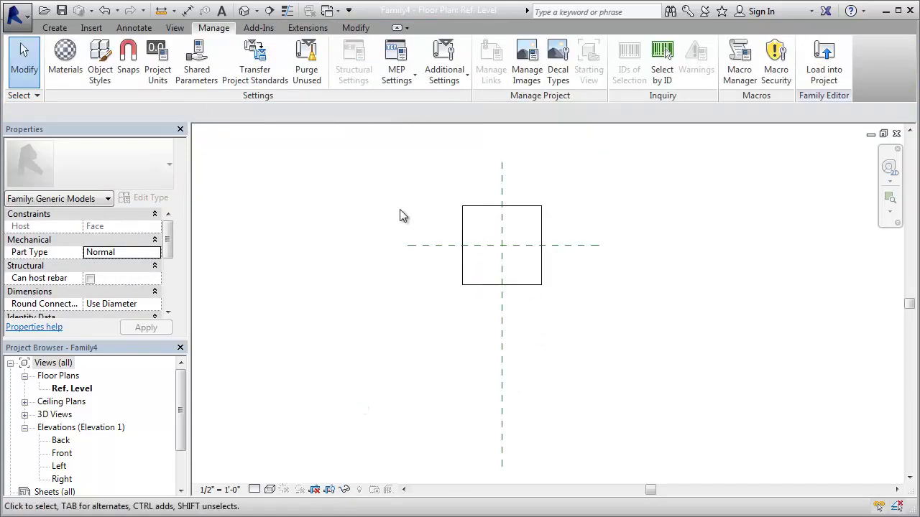
Set the view scale to 6" = 1'-0" and begin drawing a reference plane
left_click(219, 489)
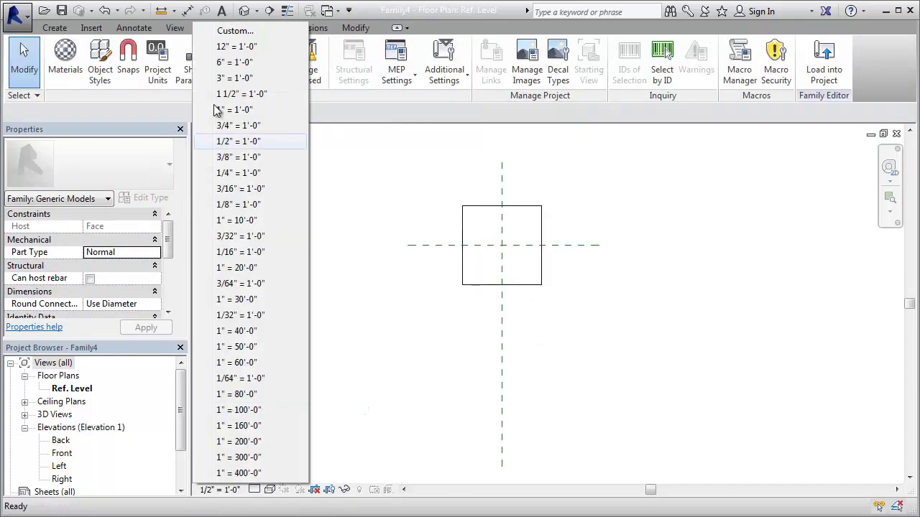
left_click(237, 60)
left_click(54, 27)
left_click(741, 58)
Draw a vertical reference plane below the box and a first horizontal plane across it
left_click(508, 197)
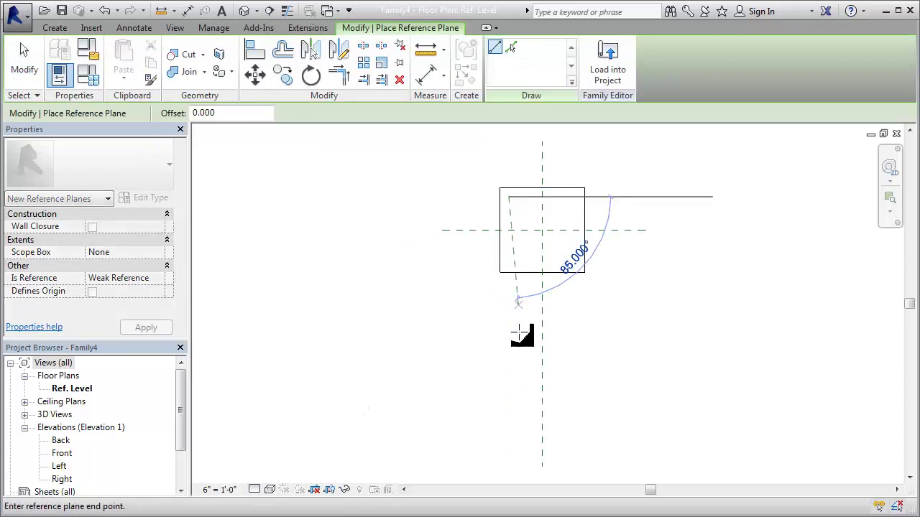
left_click(508, 386)
left_click(532, 222)
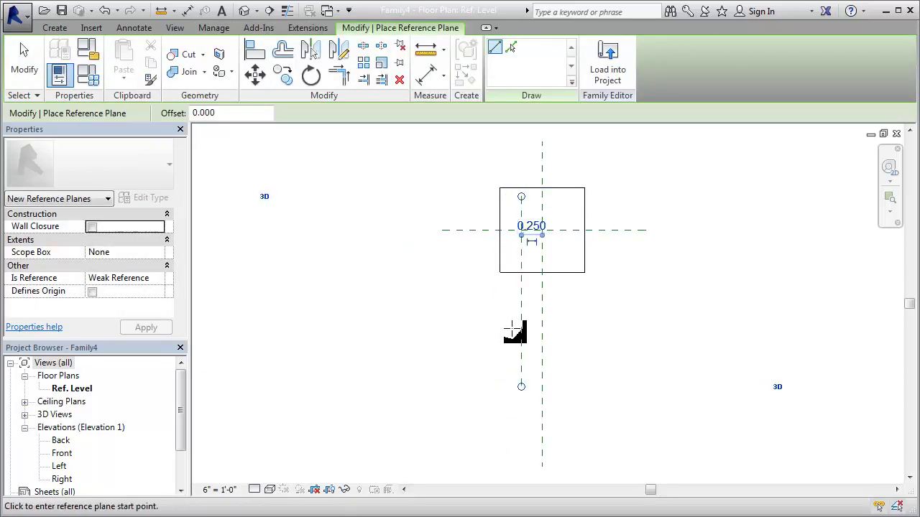
left_click(507, 345)
left_click(590, 346)
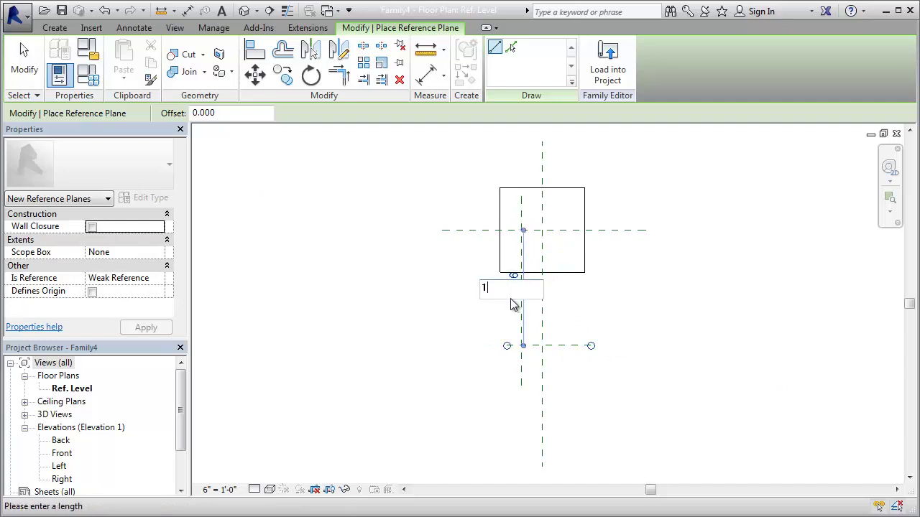
scroll(568, 294, "up", 3)
scroll(550, 261, "up", 1)
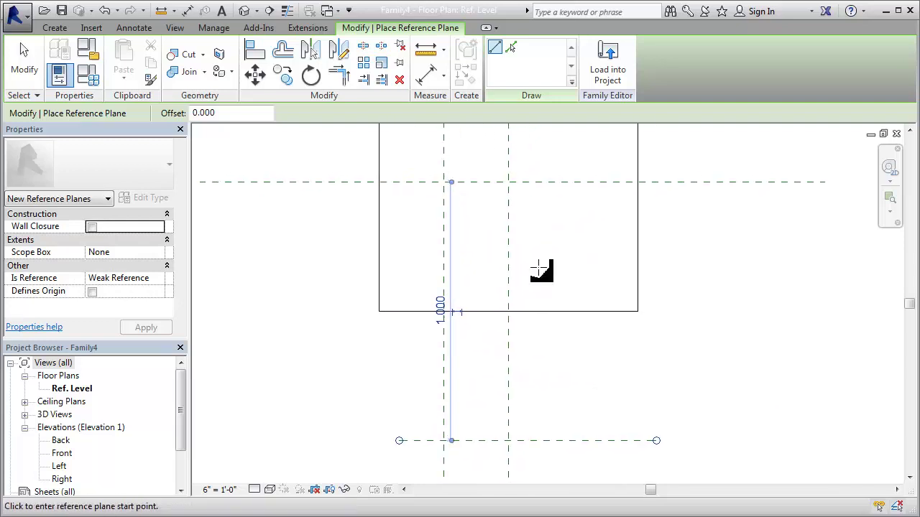
Add four more horizontal reference planes, below, inside and near the bottom of the box
left_click(425, 400)
left_click(578, 400)
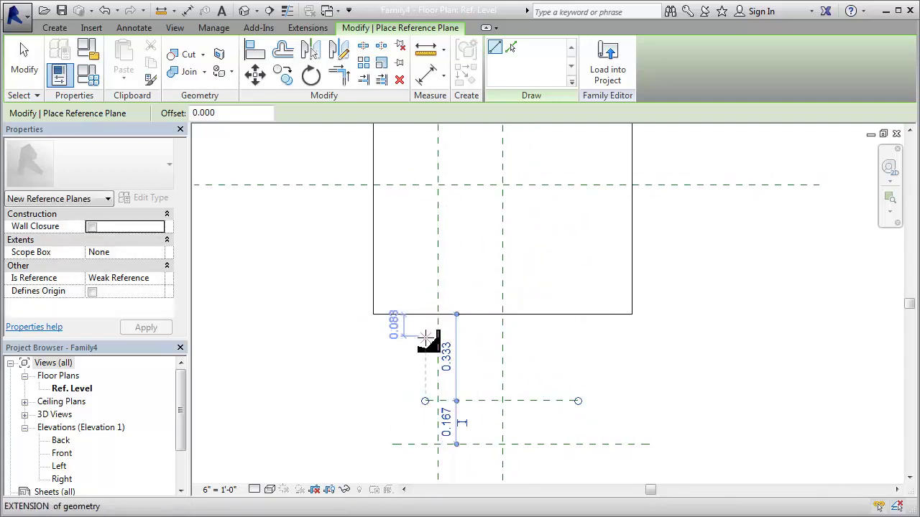
left_click(427, 335)
left_click(607, 335)
left_click(399, 217)
left_click(608, 217)
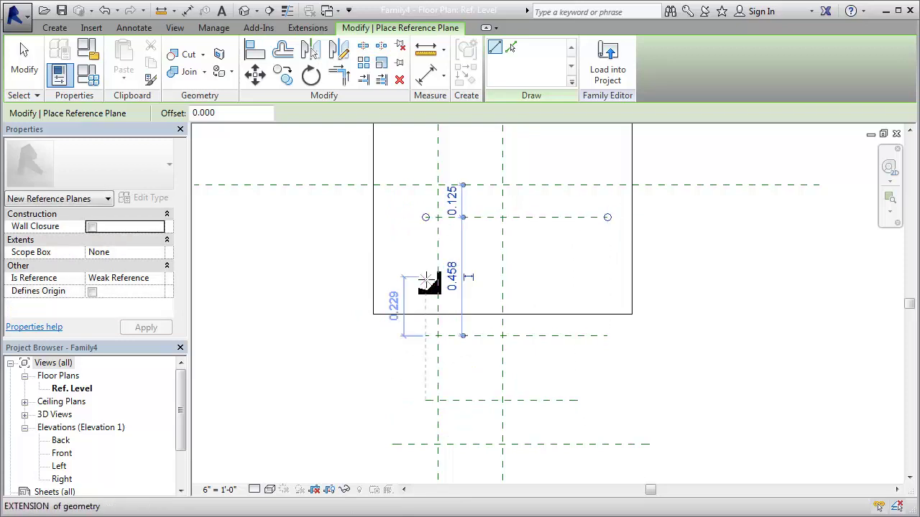
left_click(426, 277)
left_click(608, 277)
left_click(25, 58)
left_click(582, 217)
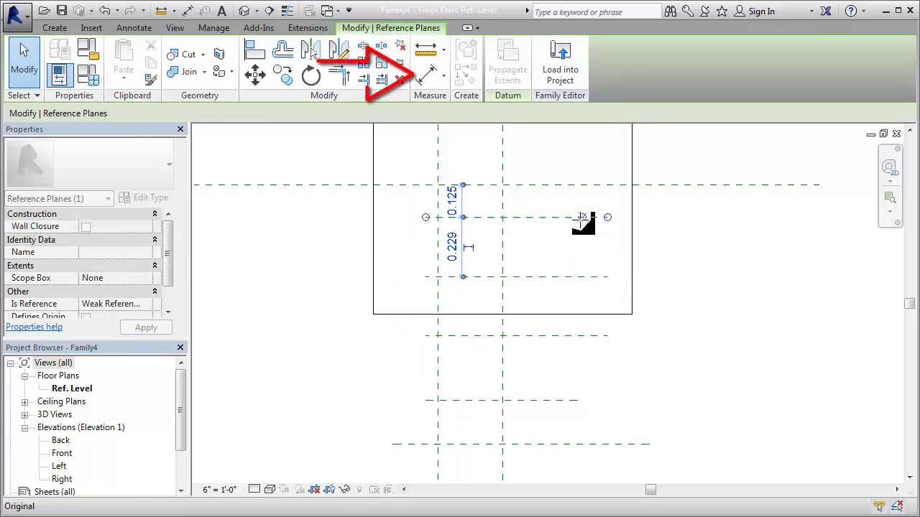
key("Escape")
Add an overall dimension and an equal-spaced (EQ) chained dimension across the horizontal planes
left_click(430, 74)
left_click(437, 184)
left_click(433, 443)
left_click(385, 360)
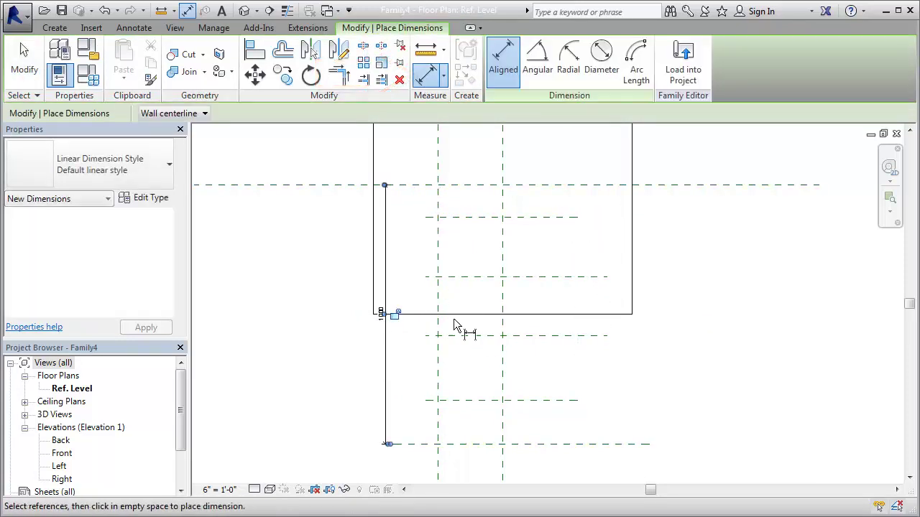
left_click(431, 185)
left_click(431, 276)
left_click(428, 336)
left_click(413, 444)
left_click(394, 373)
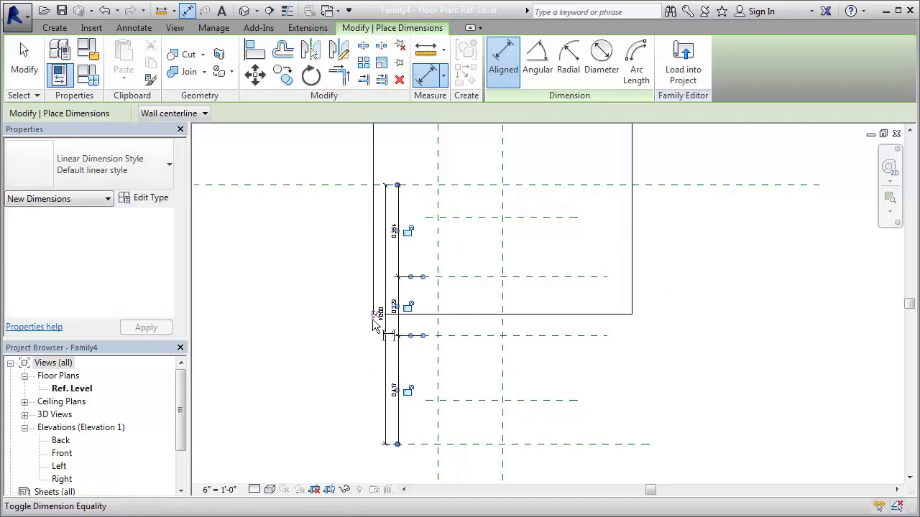
Add EQ dimensions to the upper and lower groups of horizontal planes
left_click(454, 185)
left_click(453, 217)
left_click(452, 271)
left_click(410, 244)
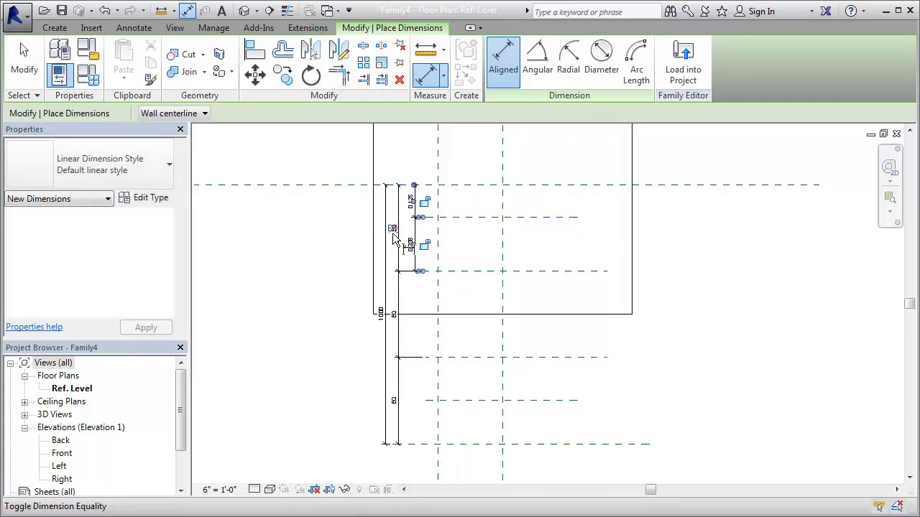
left_click(453, 358)
left_click(446, 400)
left_click(460, 443)
left_click(415, 424)
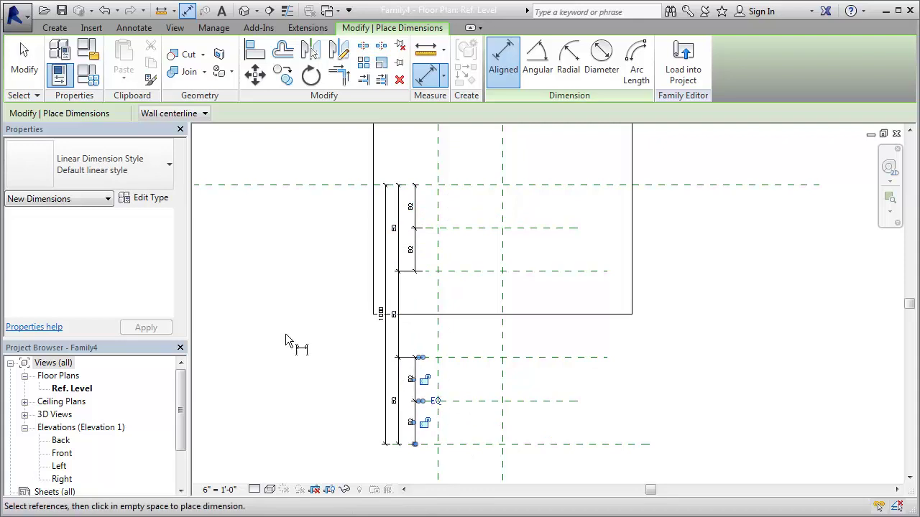
key("Escape")
Draw four short vertical reference planes, two at the lower group and two inside the box
key("r")
key("p")
left_click(492, 469)
left_click(493, 370)
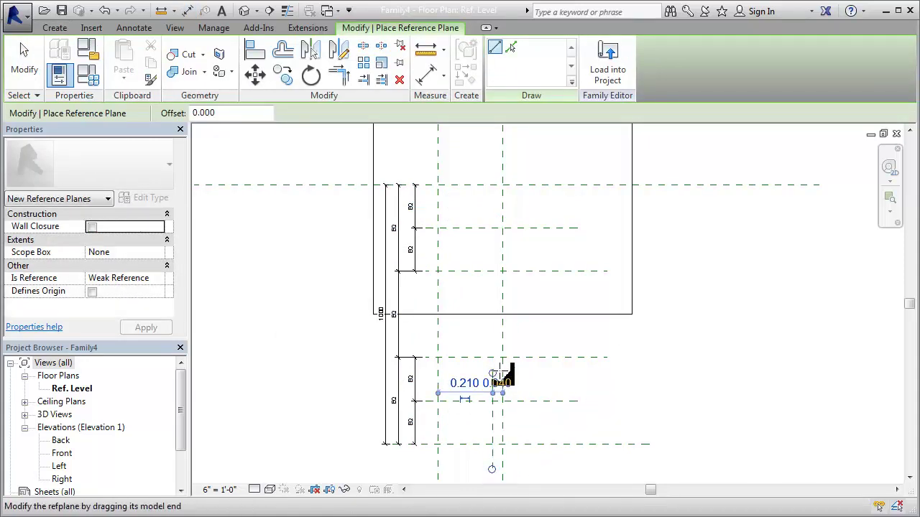
left_click(375, 458)
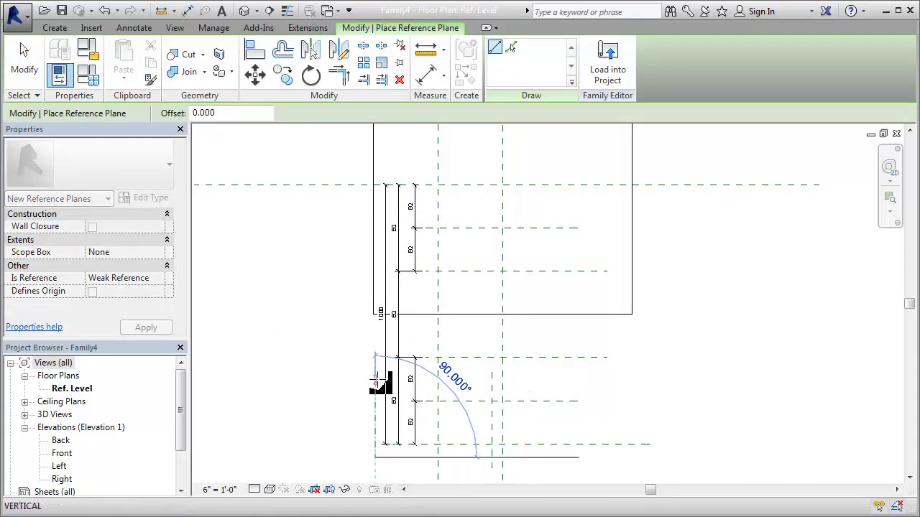
left_click(375, 379)
left_click(530, 162)
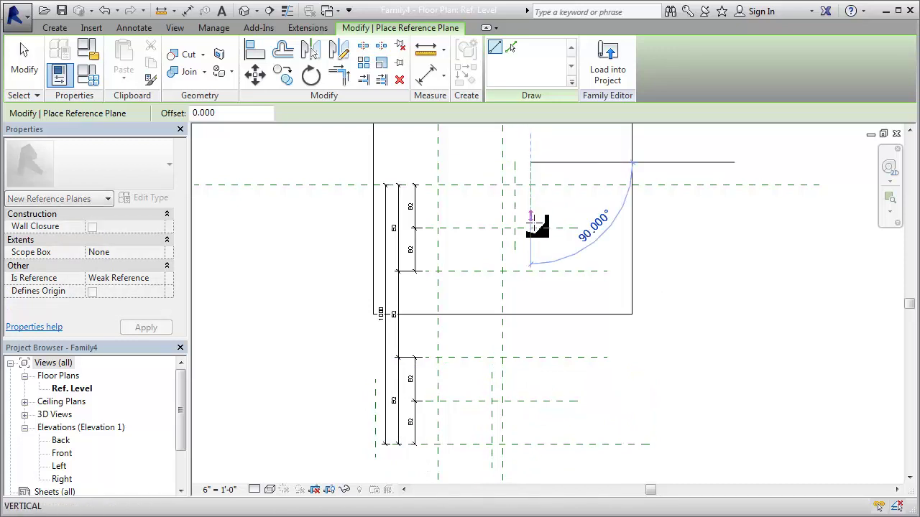
left_click(530, 251)
left_click(483, 228)
left_click(483, 185)
key("Escape")
key("Escape")
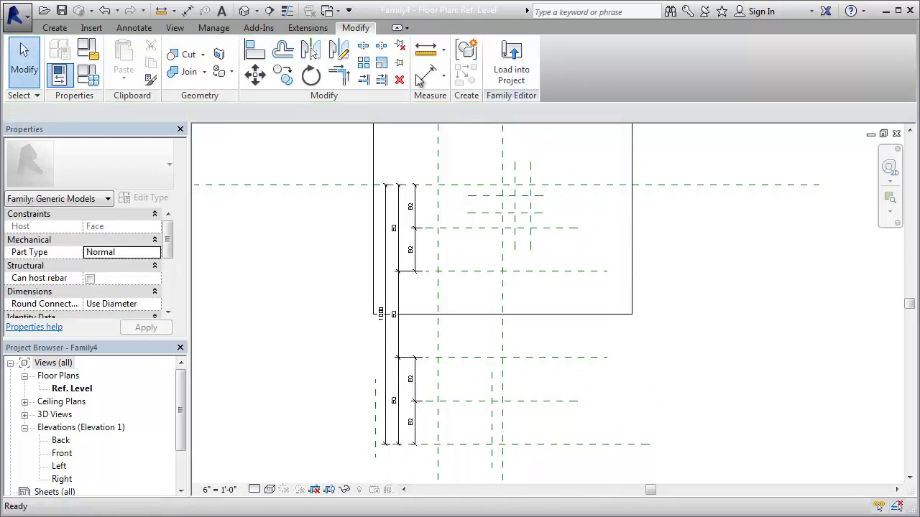
Dimension the short vertical planes around the center plane and make their spacings equal
key("d")
key("i")
left_click(429, 247)
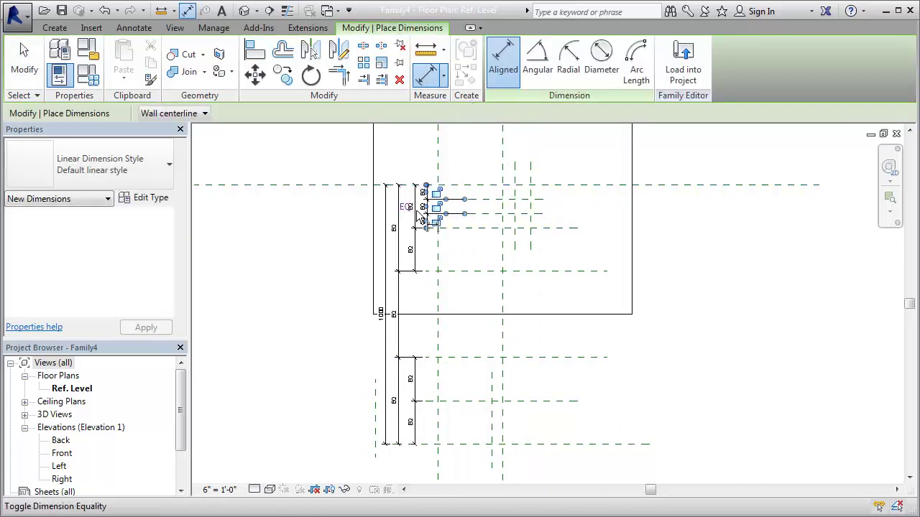
left_click(431, 207)
left_click(556, 254)
left_click(516, 239)
left_click(503, 155)
left_click(530, 162)
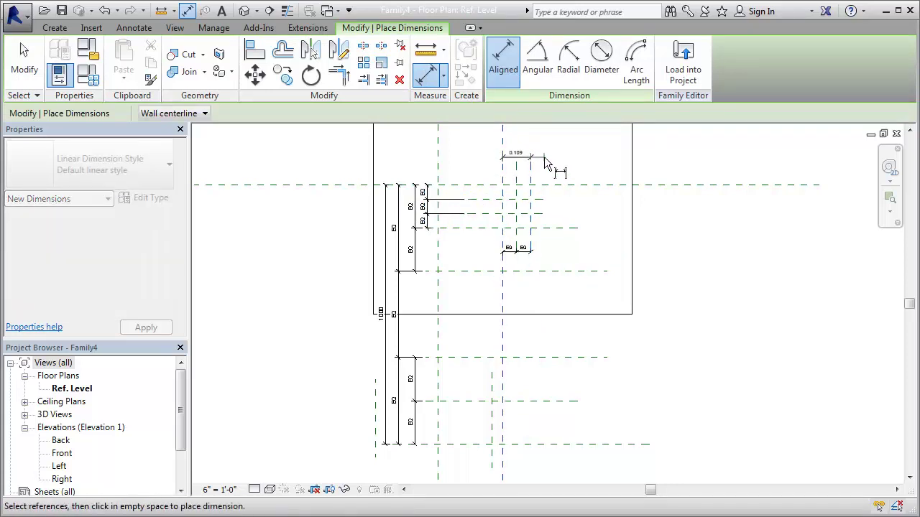
left_click(493, 417)
Dimension the lower left vertical plane and set its offsets to 0.367 and 0.050
left_click(503, 417)
left_click(374, 424)
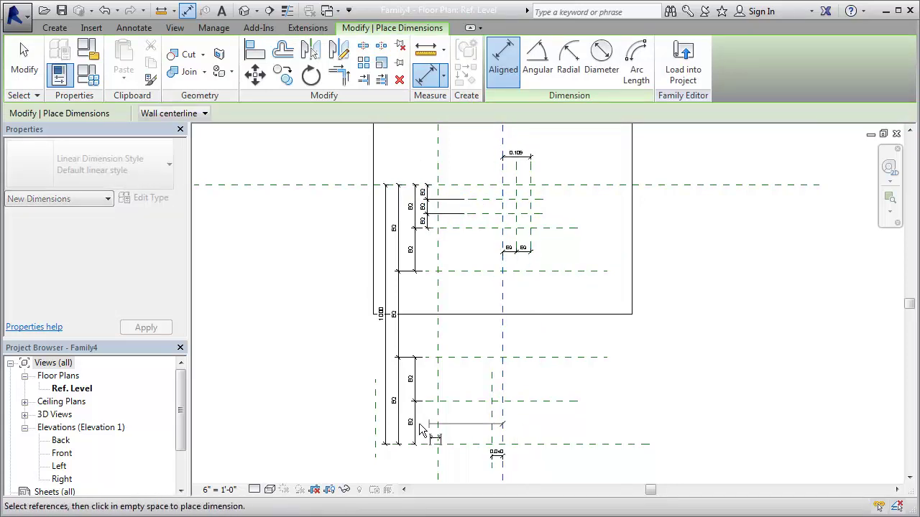
left_click(310, 466)
left_click(22, 69)
left_click(374, 431)
left_click(421, 453)
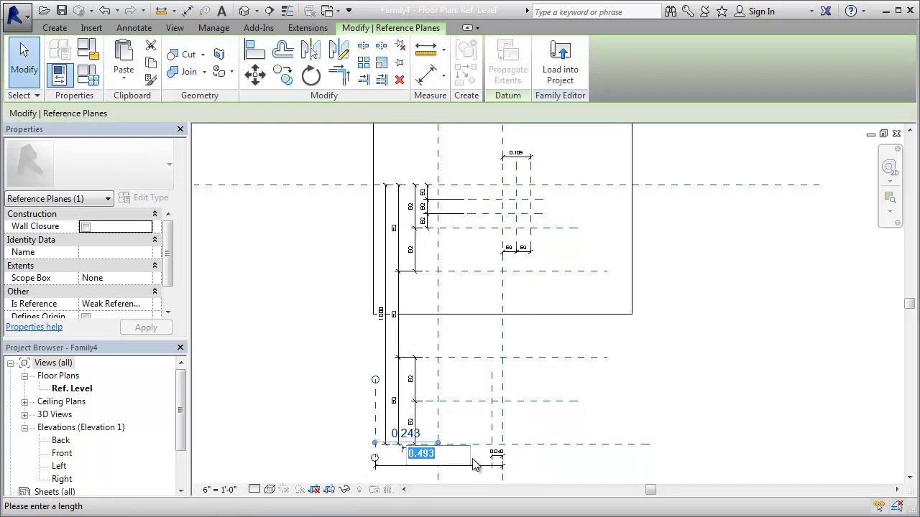
key("Return")
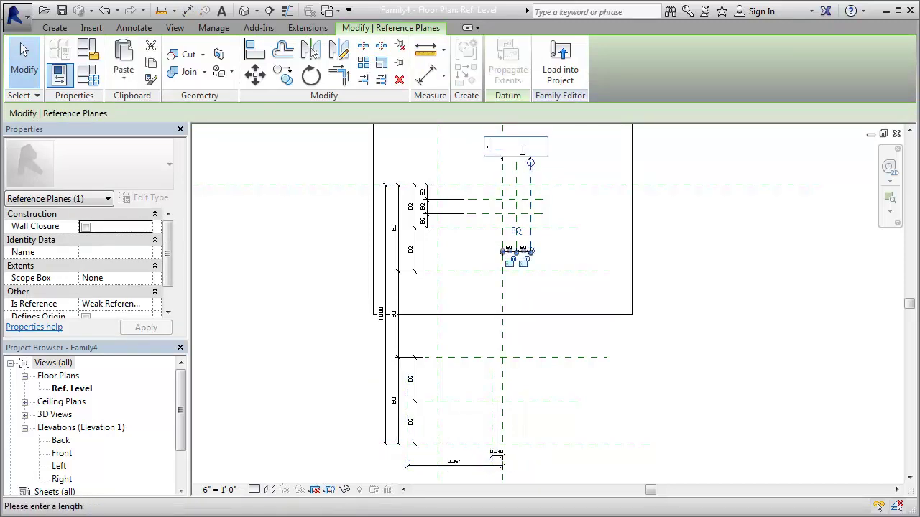
type(".05")
key("Return")
key("d")
key("i")
key("Escape")
key("Escape")
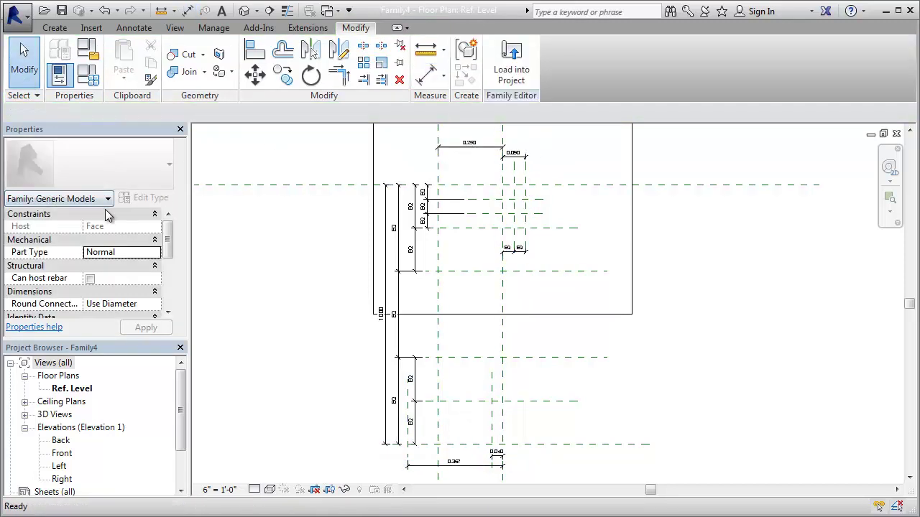
Save the family as Bell Profile.rfa
left_click(15, 15)
left_click(20, 139)
type("Bell Profile")
key("Return")
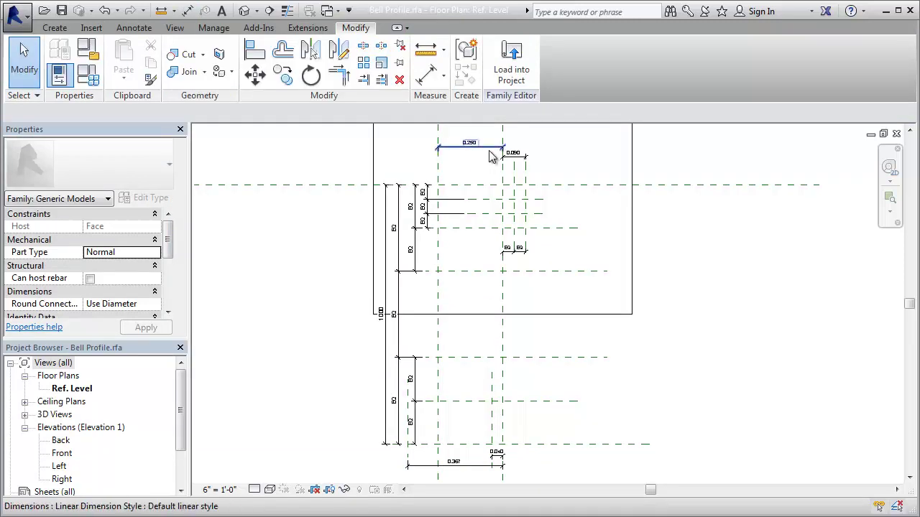
Label the 0.250 top dimension with a new Projection parameter
left_click(491, 156)
left_click(406, 113)
left_click(316, 139)
type("Pro")
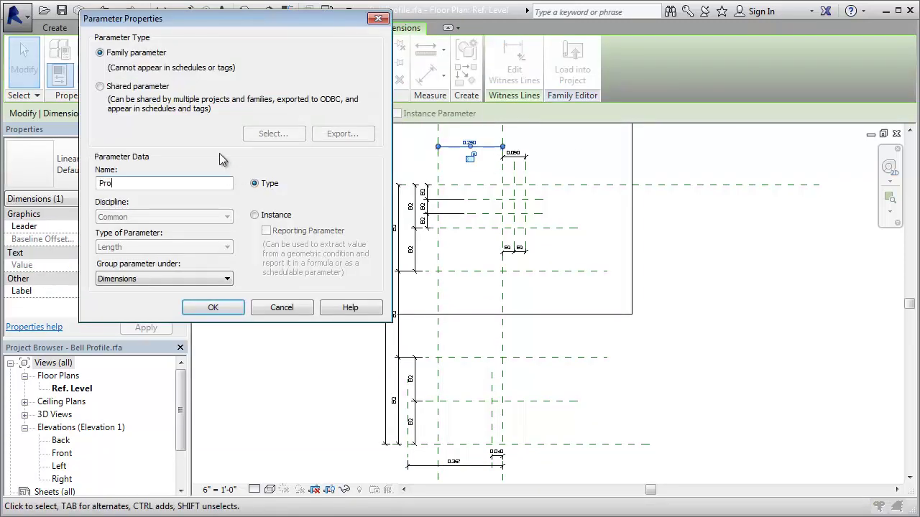
type("jection")
left_click(216, 279)
left_click(116, 348)
Label the overall left dimension with a new Base Diameter parameter
left_click(213, 308)
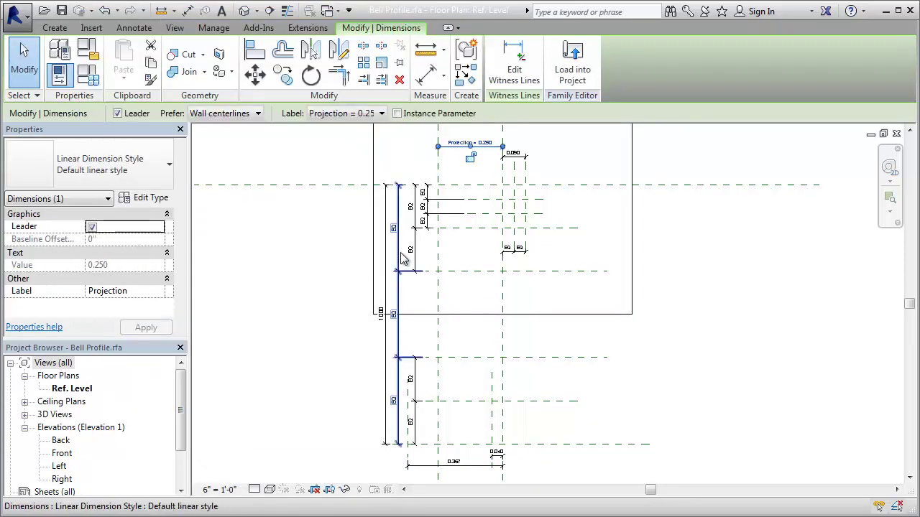
left_click(388, 381)
left_click(385, 113)
left_click(329, 137)
type("Base Diameter")
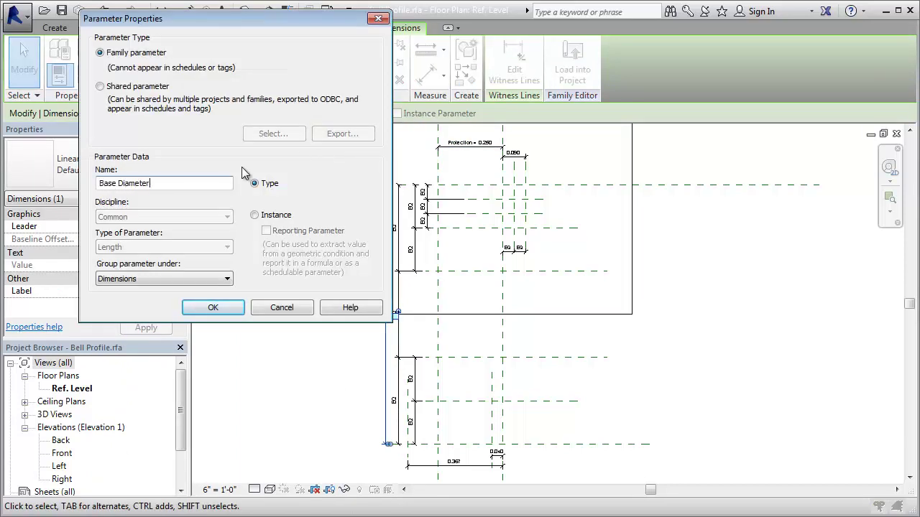
left_click(213, 307)
left_click(514, 156)
Label the top-right dimension with a new X2 parameter grouped under Constraints
left_click(406, 113)
left_click(328, 137)
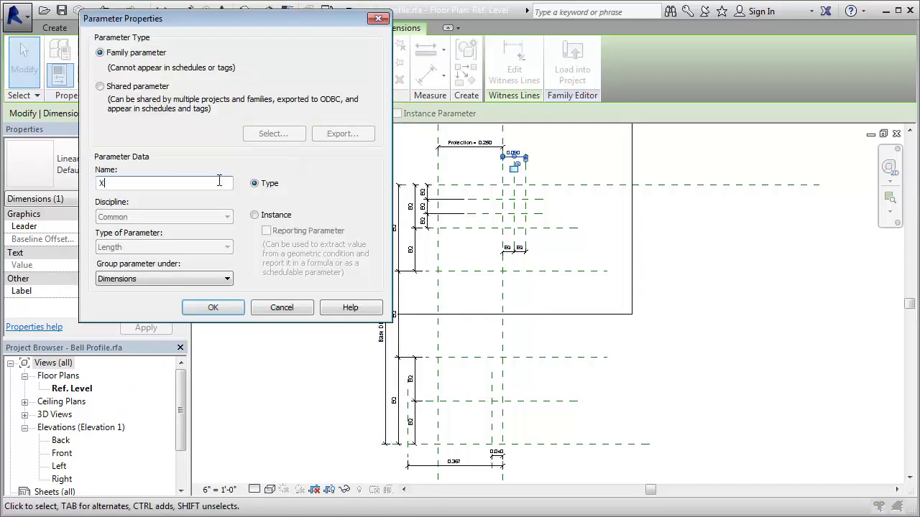
left_click(216, 279)
left_click(129, 316)
left_click(212, 308)
Label the bottom dimension with a new Bell Bottom R parameter under Constraints
left_click(455, 462)
left_click(406, 113)
left_click(314, 138)
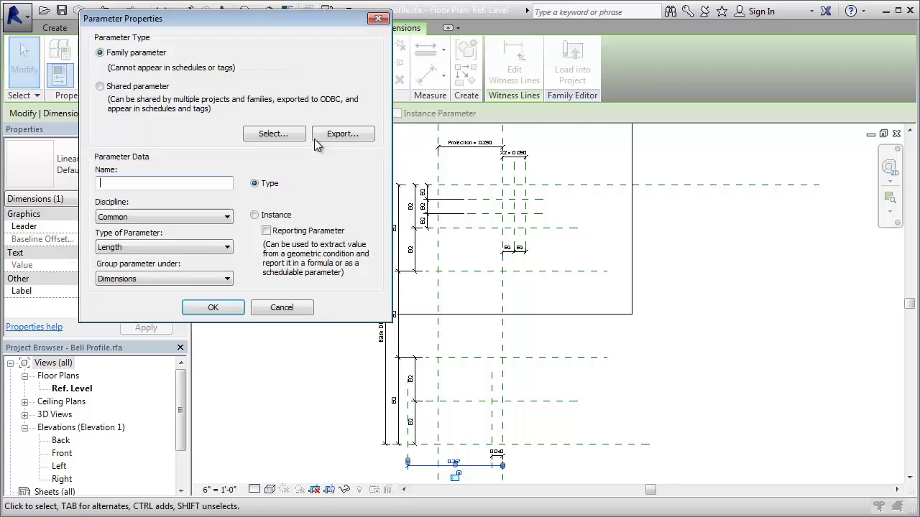
type("Bell Bottom R")
left_click(164, 279)
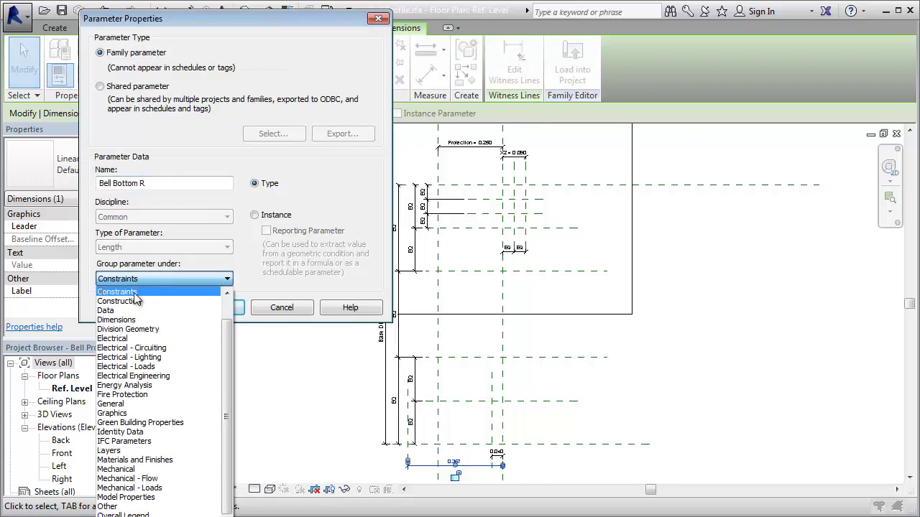
left_click(129, 290)
left_click(212, 307)
Label the 0.040 dimension with a new X1 parameter under Constraints, then open Family Types
left_click(497, 454)
left_click(406, 113)
left_click(328, 137)
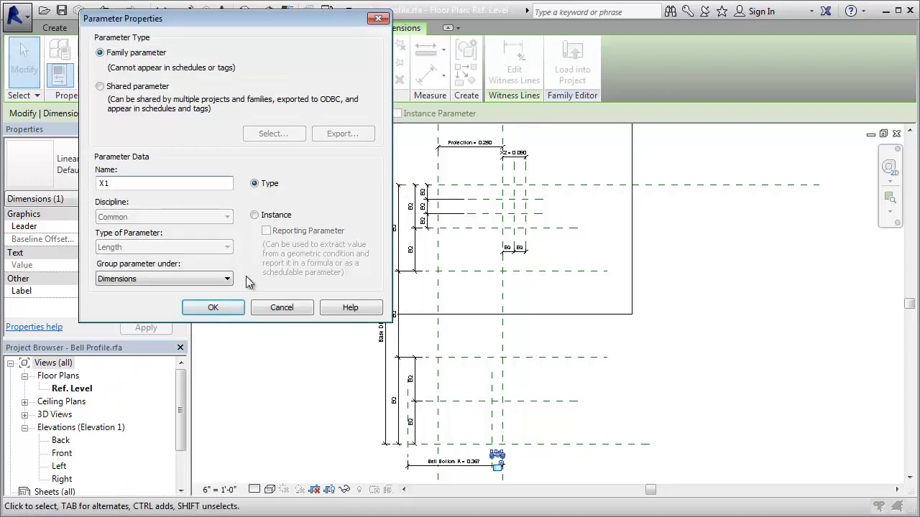
left_click(223, 279)
left_click(129, 290)
left_click(213, 308)
left_click(59, 74)
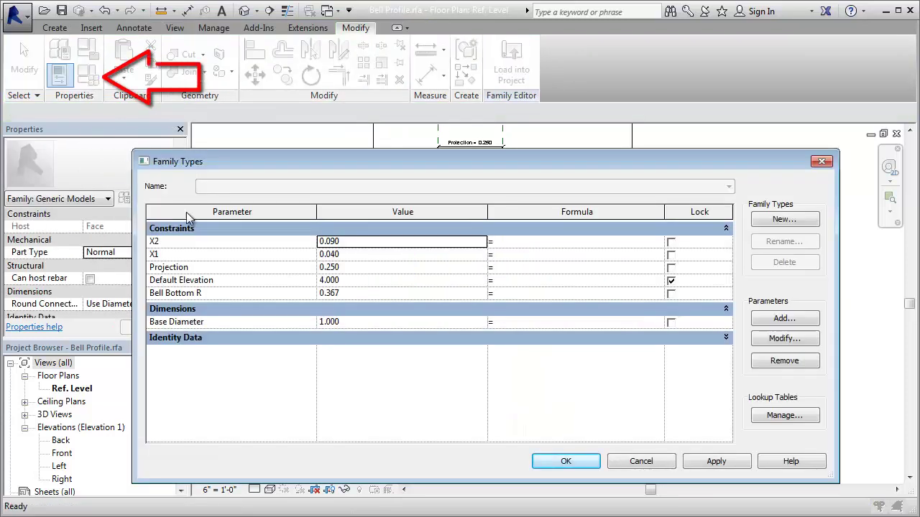
Create the Flex type and add a Projection Mult number parameter under Dimensions
left_click(815, 222)
key("Return")
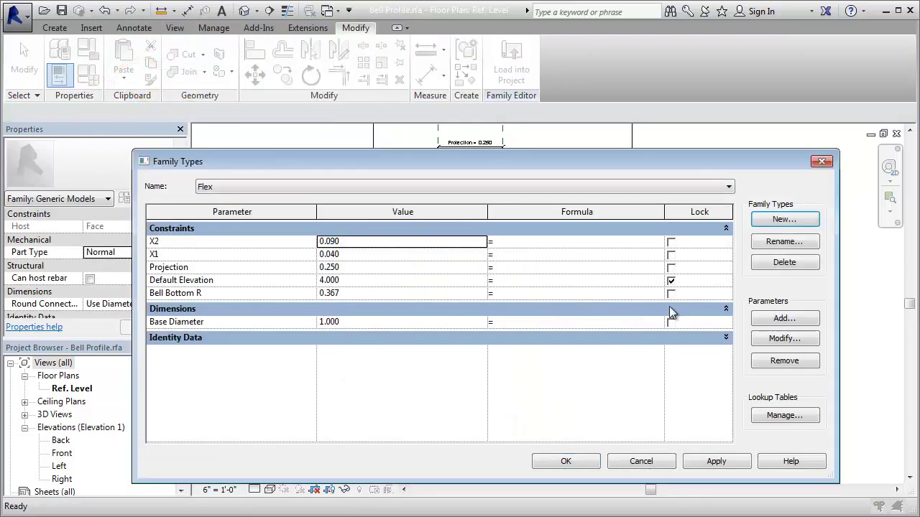
left_click(815, 323)
type("Projection Mult")
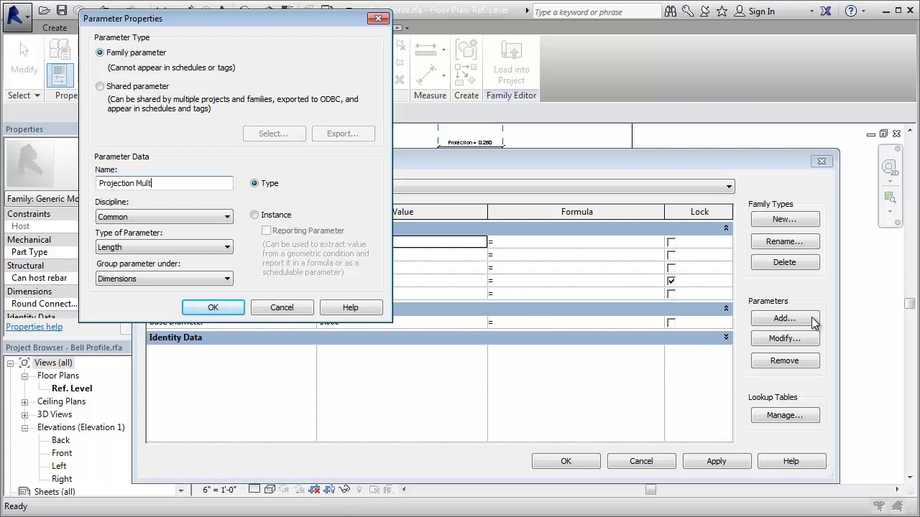
left_click(164, 246)
left_click(144, 281)
left_click(164, 279)
left_click(143, 301)
left_click(213, 307)
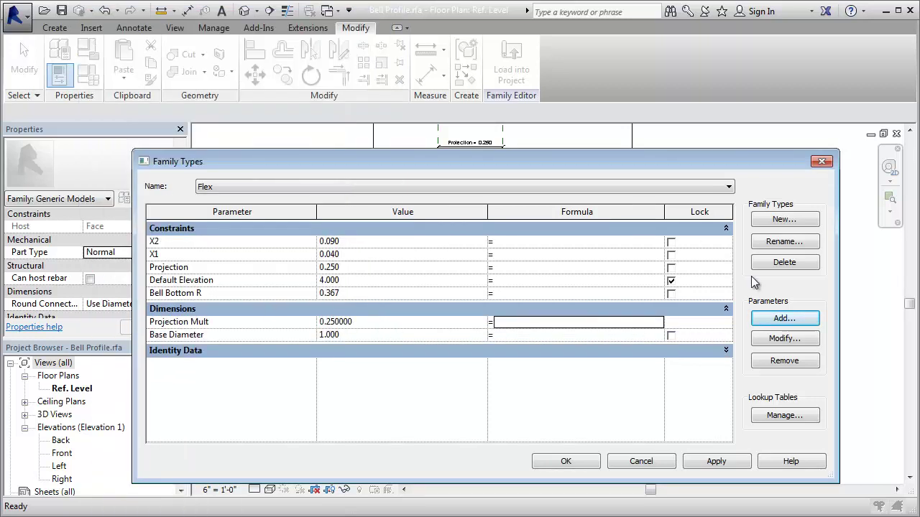
Add an angle parameter named A grouped under Constraints
left_click(784, 318)
type("A")
left_click(164, 246)
left_click(133, 318)
left_click(164, 278)
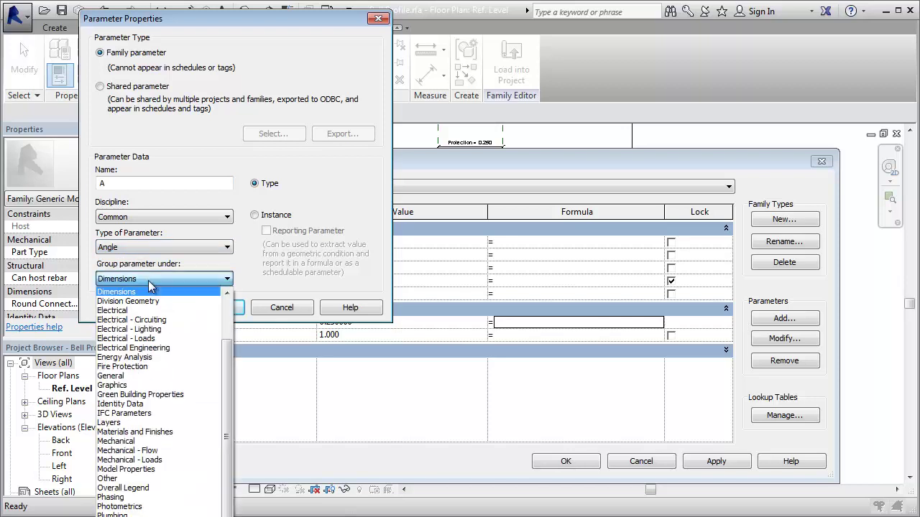
left_click(144, 301)
left_click(212, 307)
Add the HD parameter grouped under Constraints
left_click(800, 319)
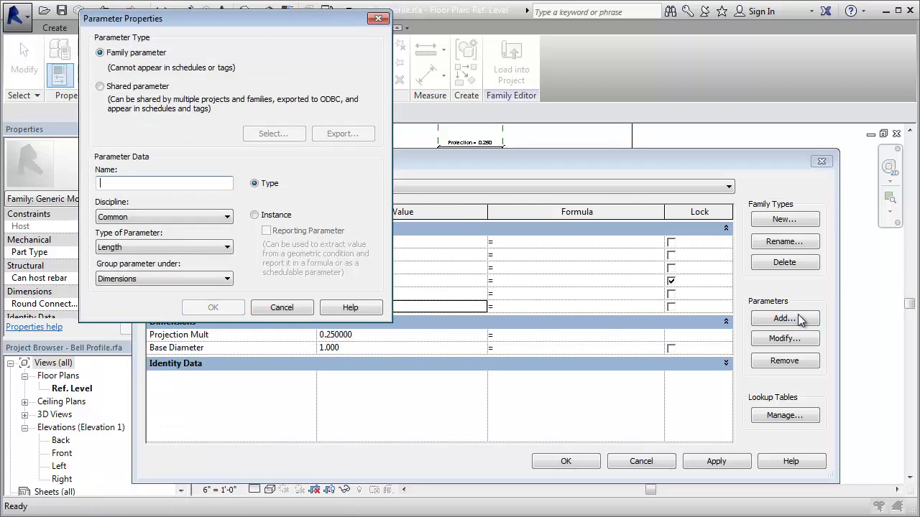
left_click(164, 183)
type("HD")
left_click(164, 279)
scroll(151, 287, "up", 1)
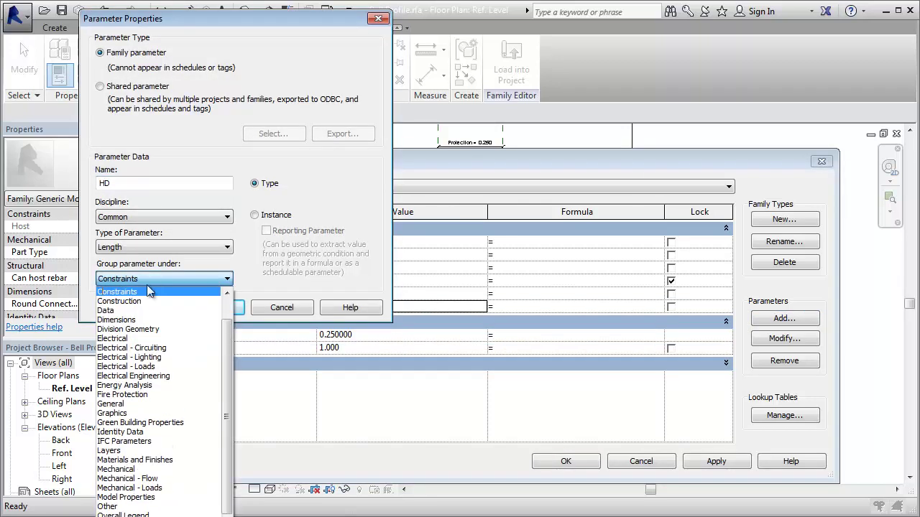
left_click(203, 295)
left_click(213, 307)
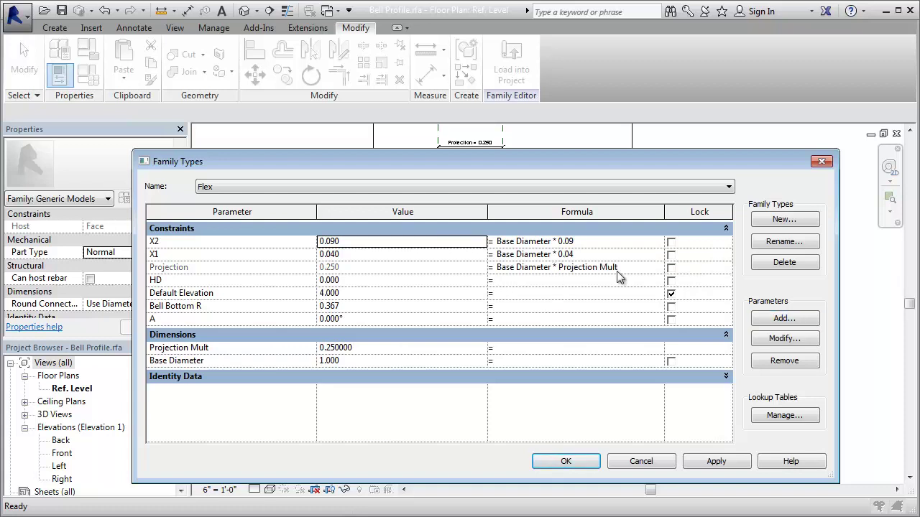
Add the X3 parameter under Constraints and enter the size formulas based on Base Diameter
left_click(781, 319)
left_click(164, 278)
scroll(151, 323, "up", 2)
left_click(129, 289)
left_click(212, 307)
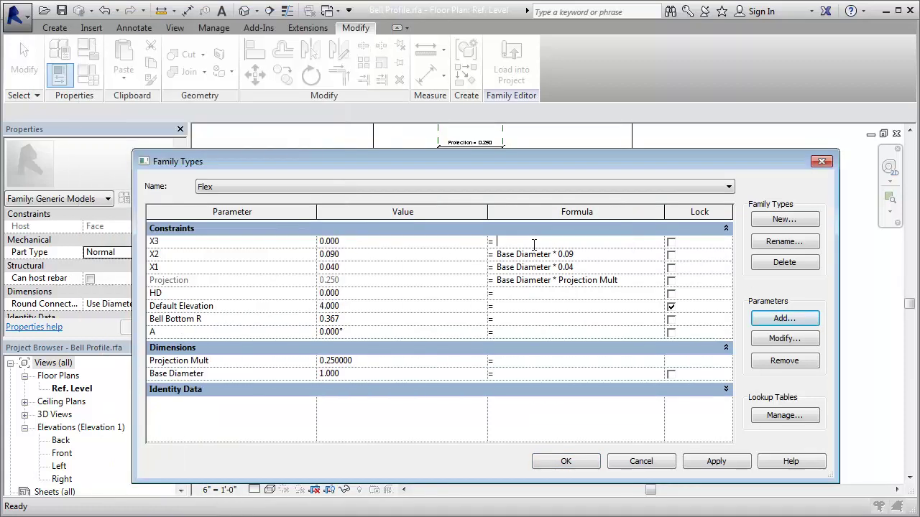
type("Base Diameter / 18")
left_click(523, 296)
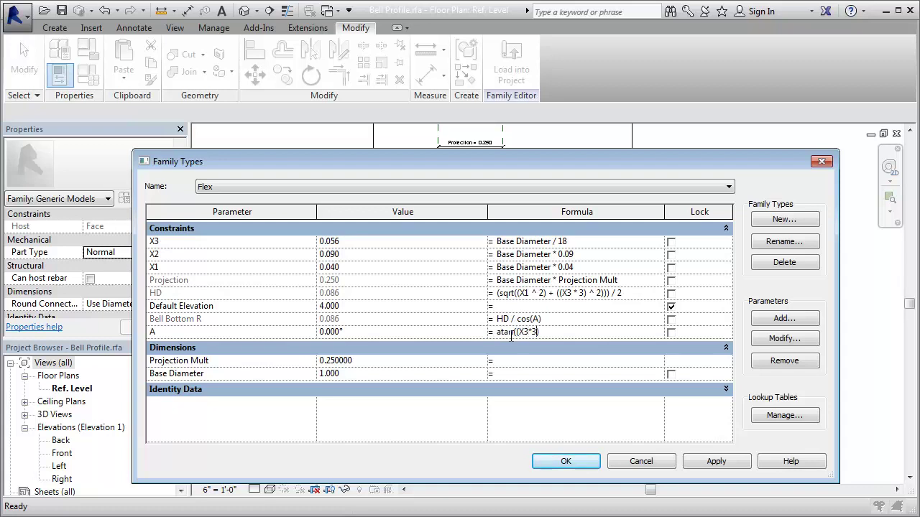
left_click(581, 467)
Zoom into the bell bottom and draw a centre-ends arc between the reference planes
key("z")
key("r")
left_click_drag(381, 382, 560, 468)
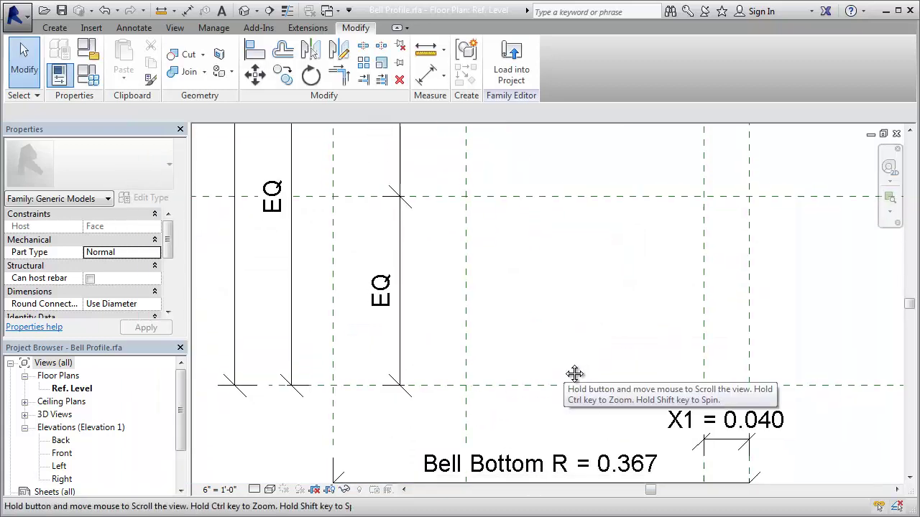
left_click(55, 28)
left_click(296, 32)
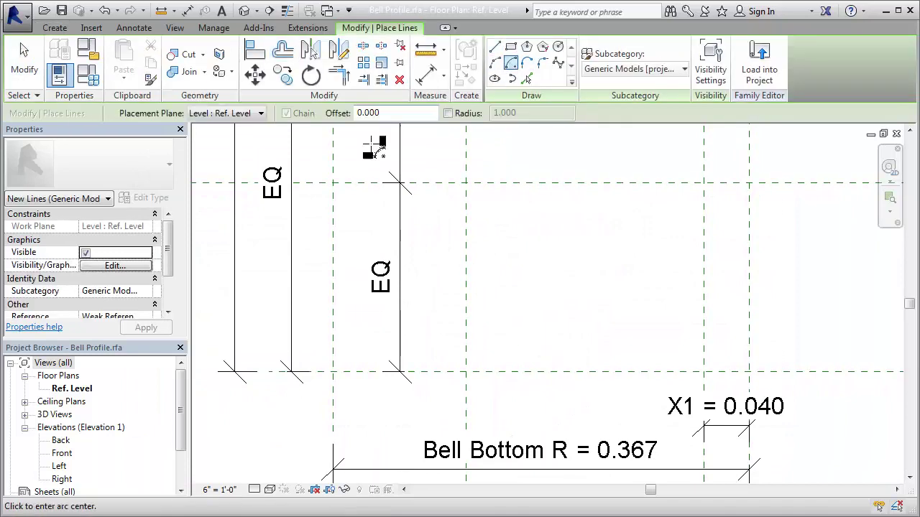
left_click(333, 182)
left_click(749, 182)
left_click(704, 371)
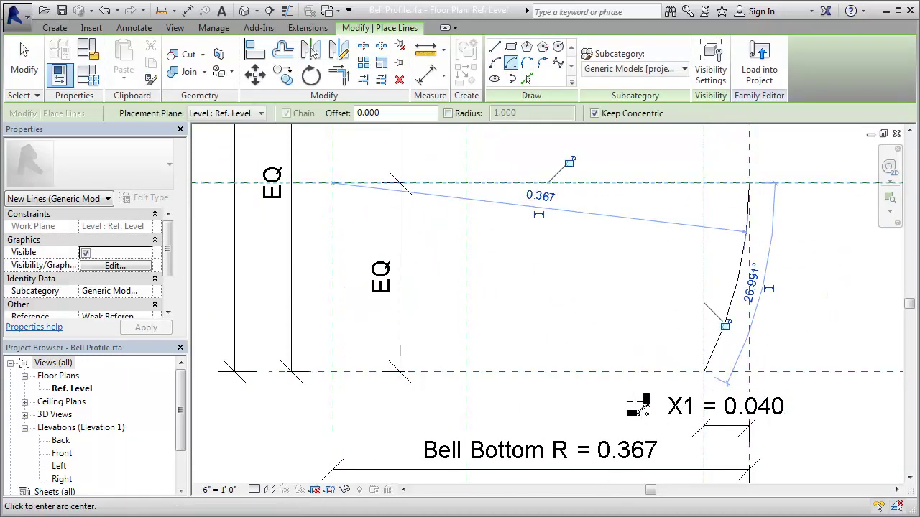
key("Escape")
Align the arc's end to the upper reference plane and lock it
key("a")
key("l")
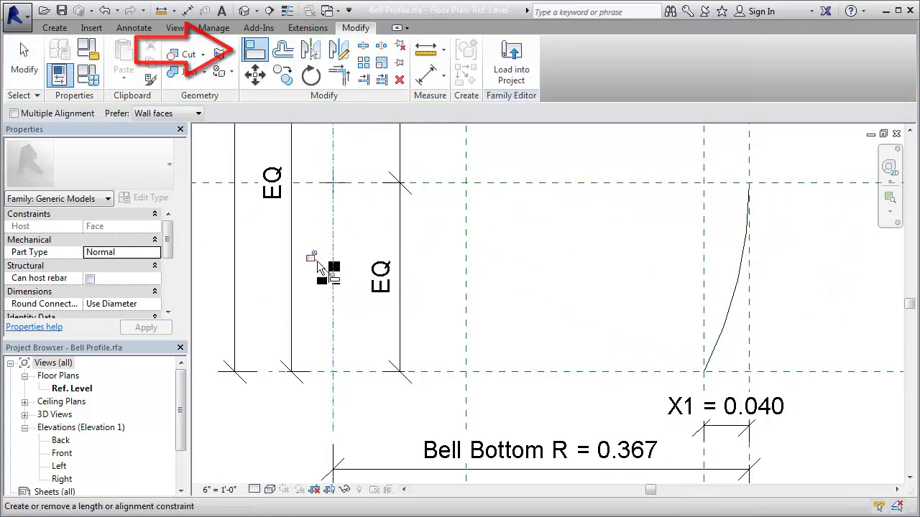
left_click(496, 182)
left_click(749, 183)
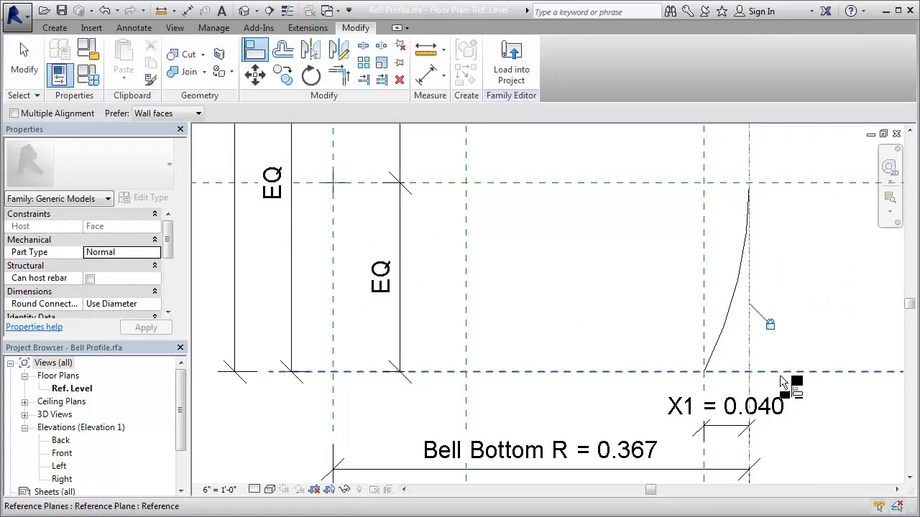
key("Escape")
Return to the previous view and draw the upper partial-ellipse model line
left_click(890, 211)
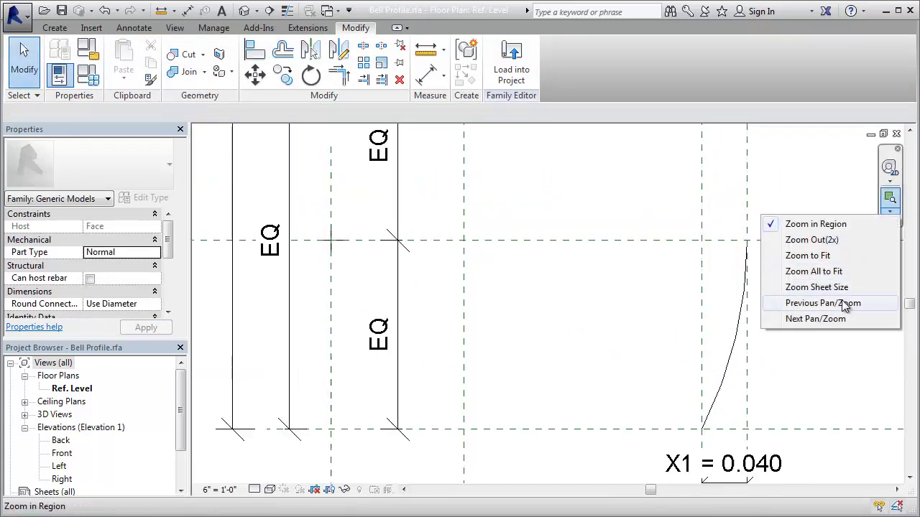
left_click(844, 302)
left_click_drag(547, 228, 548, 227)
left_click(54, 27)
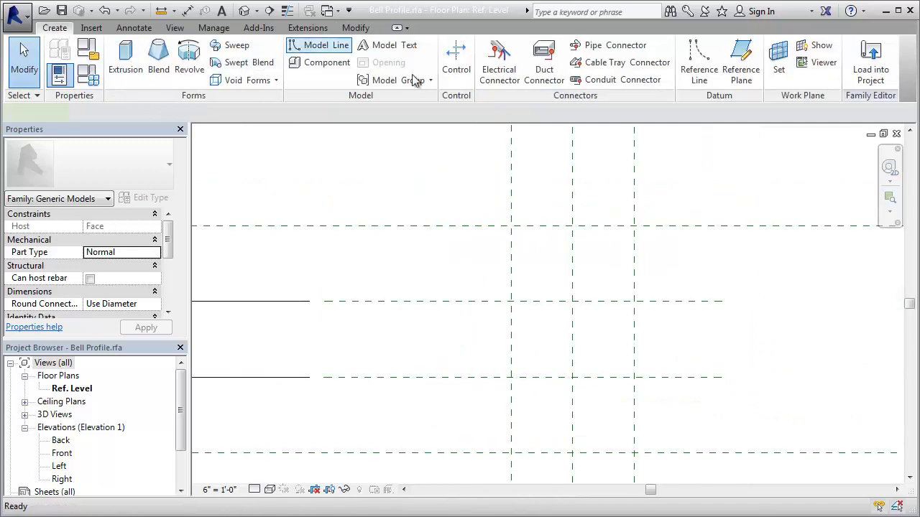
left_click(319, 41)
left_click(511, 78)
left_click(583, 375)
left_click(511, 302)
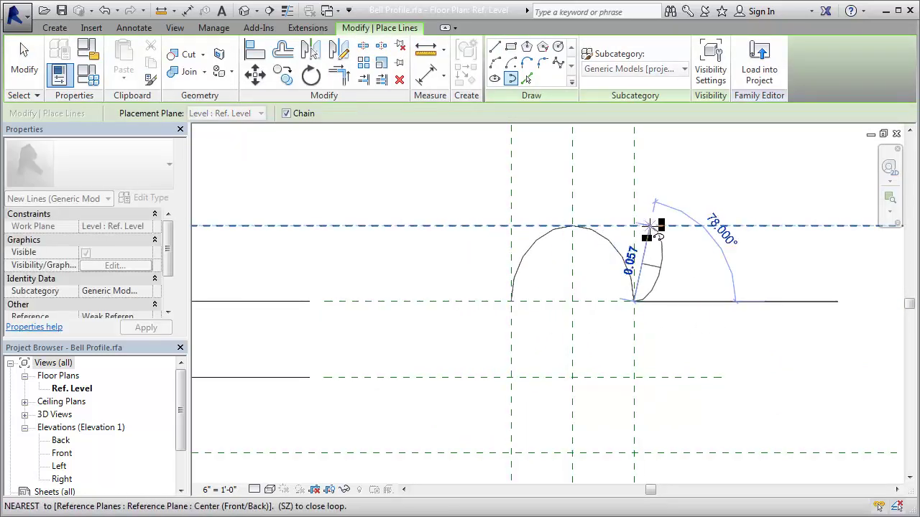
left_click(647, 227)
key("Escape")
key("Escape")
Draw the lower half-ellipse with a 0.18 axis length from the lower plane
left_click(55, 28)
left_click(318, 41)
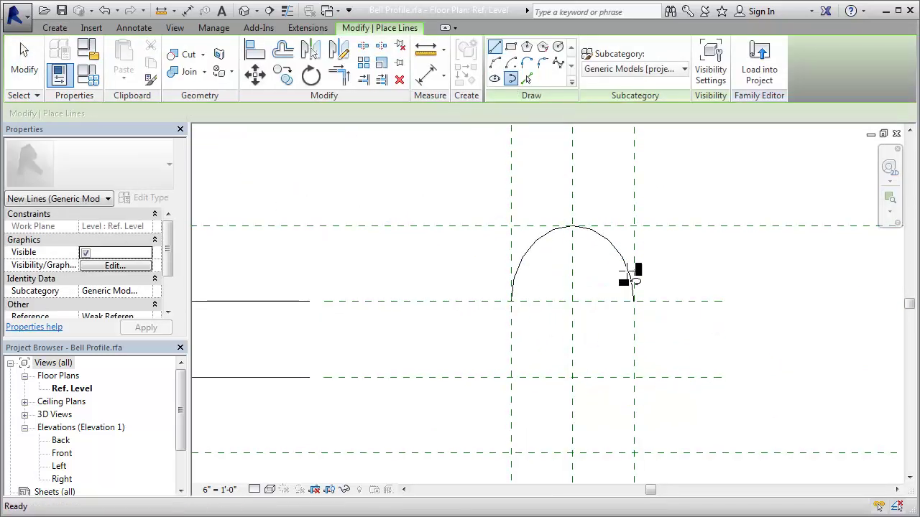
left_click(510, 452)
type(".18")
key("Return")
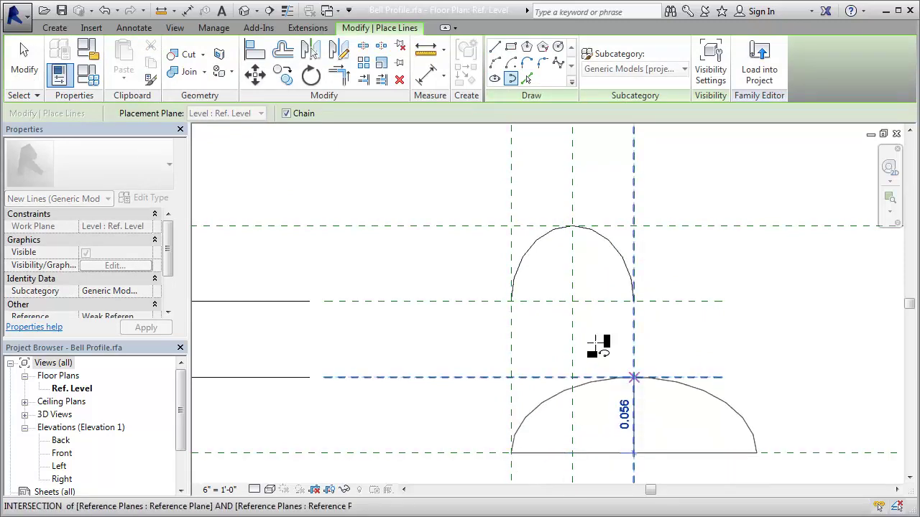
left_click(634, 302)
left_click(23, 69)
Trim the two curves to meet and align the curve end to the reference plane
left_click_drag(756, 452, 634, 302)
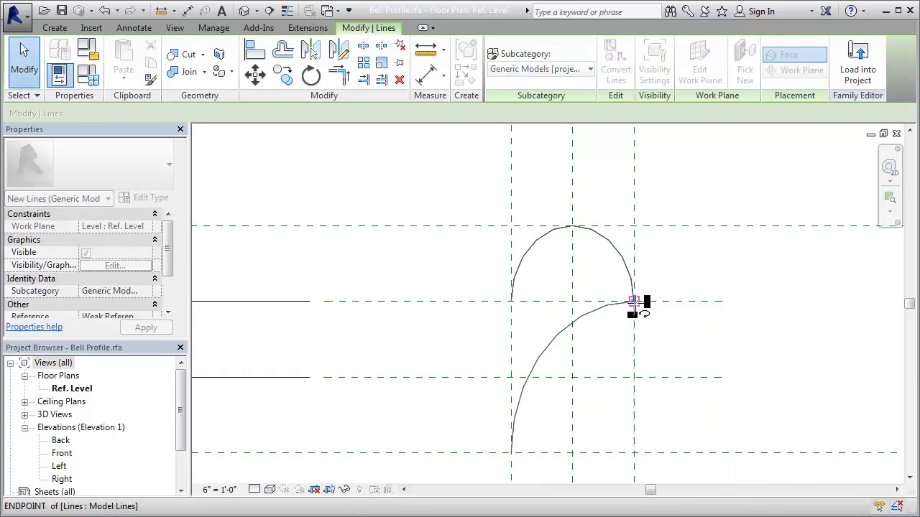
left_click(529, 251)
left_click_drag(511, 302, 573, 226)
left_click(630, 267)
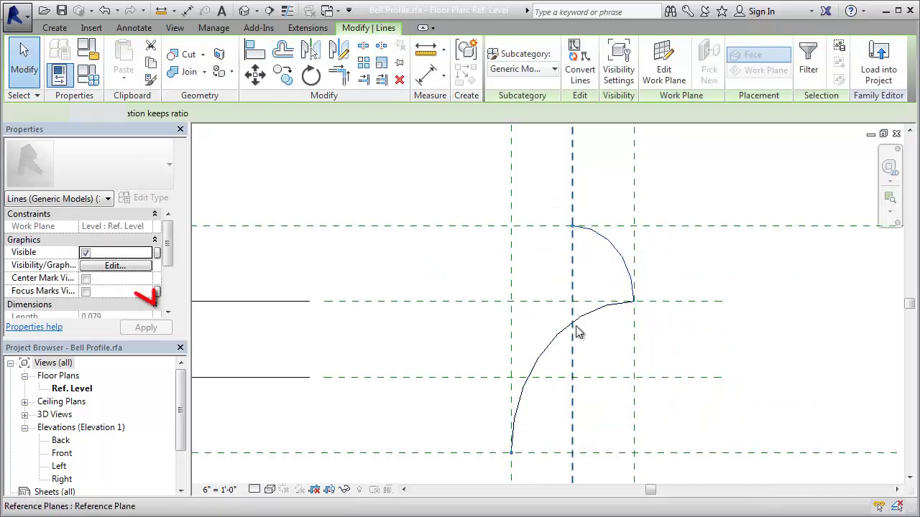
key("a")
key("l")
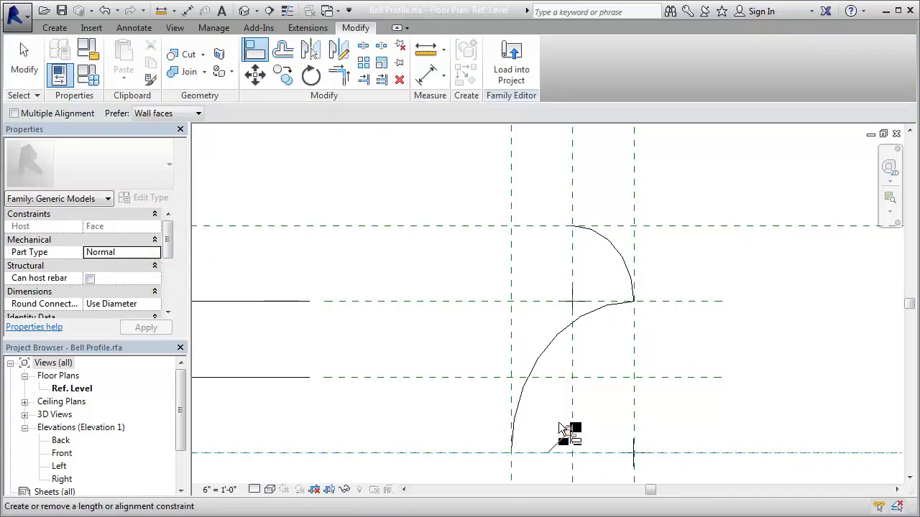
left_click(723, 303)
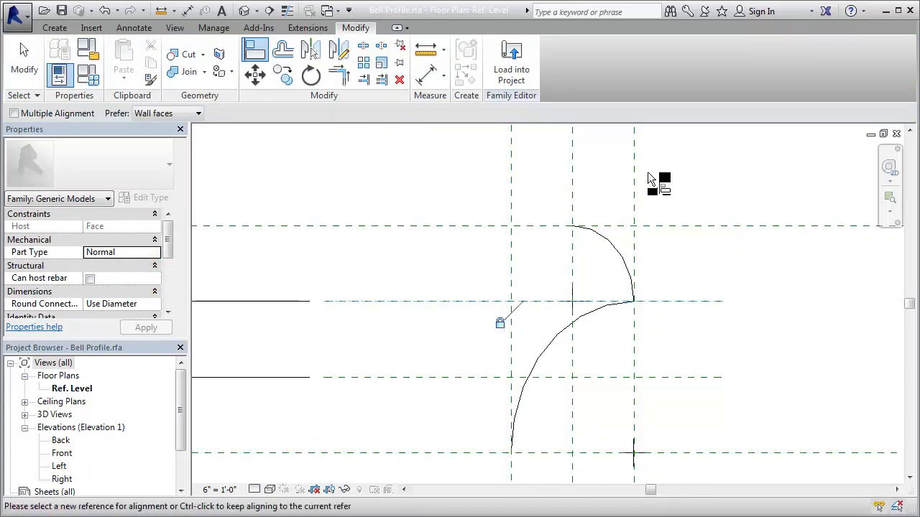
left_click(636, 307)
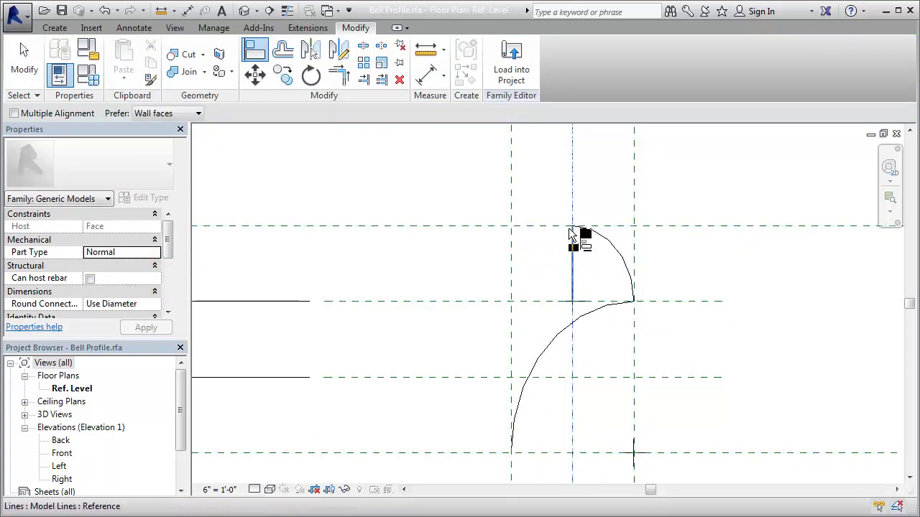
key("Escape")
key("Escape")
Draw straight model lines closing the profile along its left side and bottom
left_click(892, 213)
left_click(783, 251)
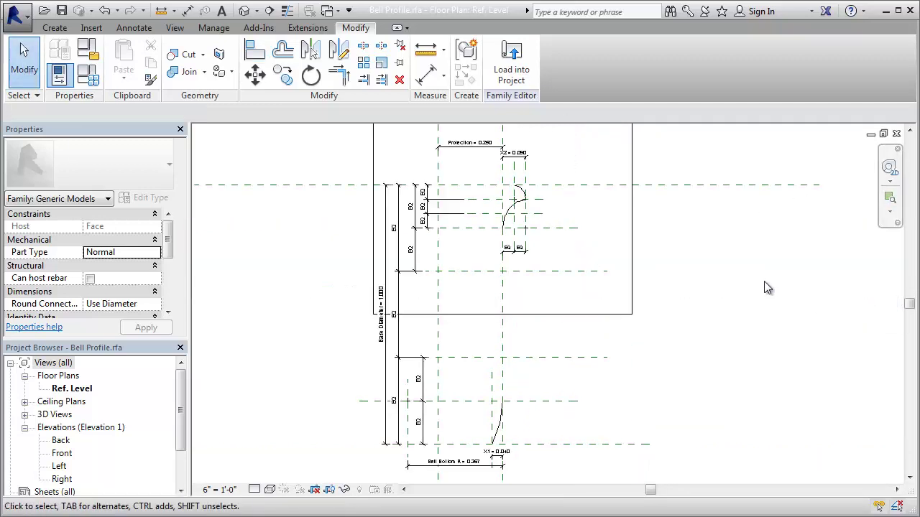
left_click(54, 28)
left_click(317, 49)
left_click(438, 185)
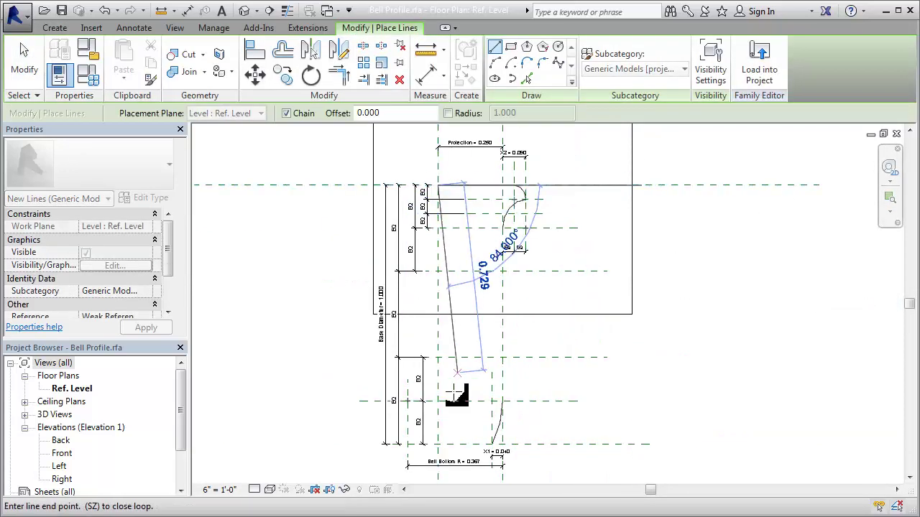
left_click(438, 444)
left_click(492, 445)
left_click(503, 400)
left_click(545, 217)
left_click(24, 61)
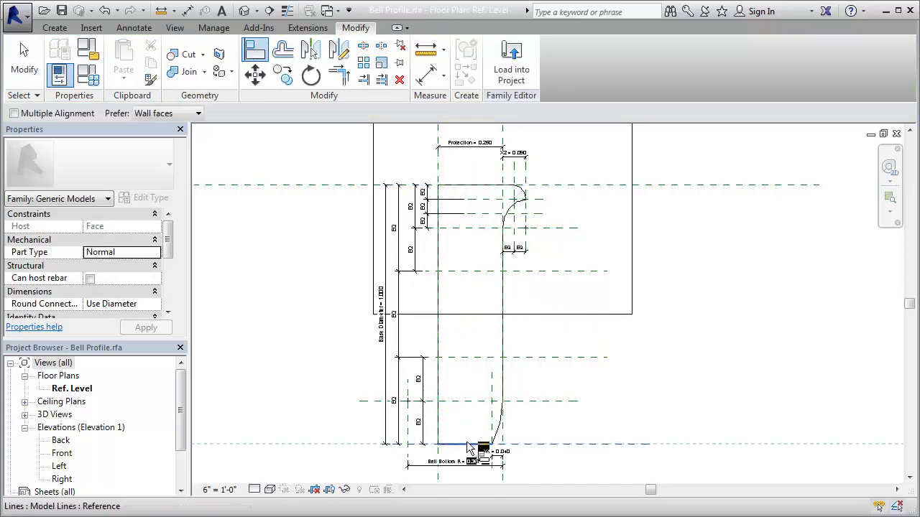
left_click(24, 61)
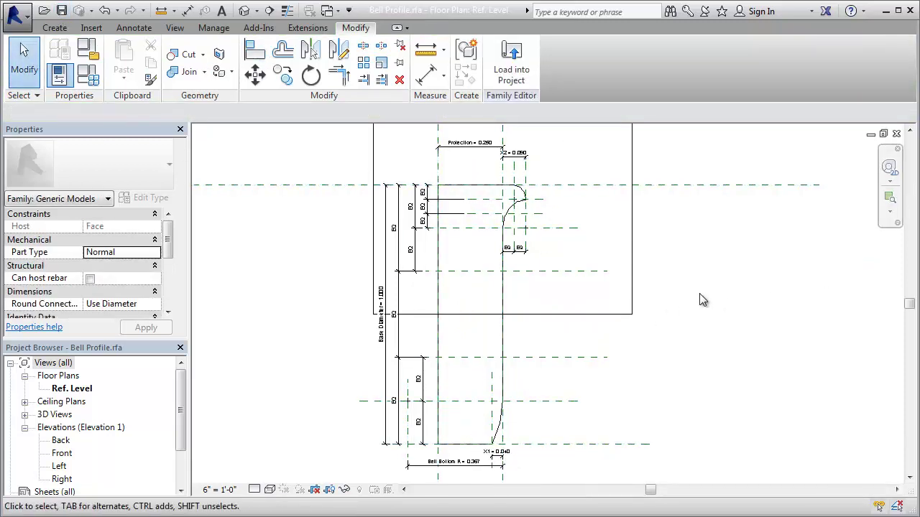
Flex Base Diameter through 0.5 and 0.75, then back to 1.000
left_click(87, 74)
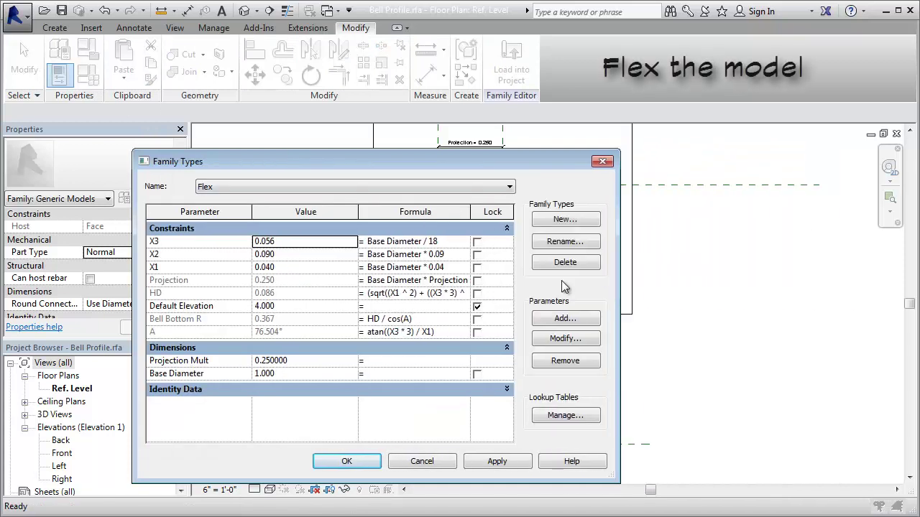
left_click_drag(397, 156, 888, 156)
left_click(793, 359)
key("Return")
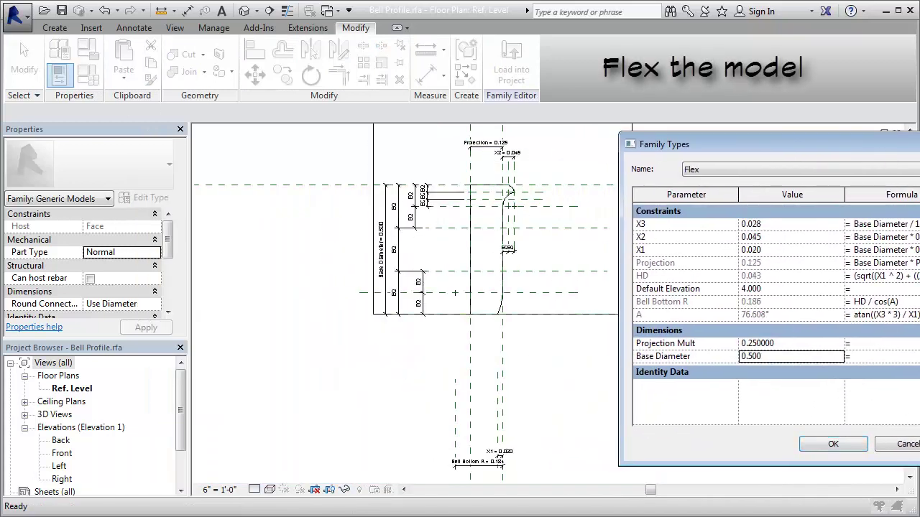
type("1.000")
key("Return")
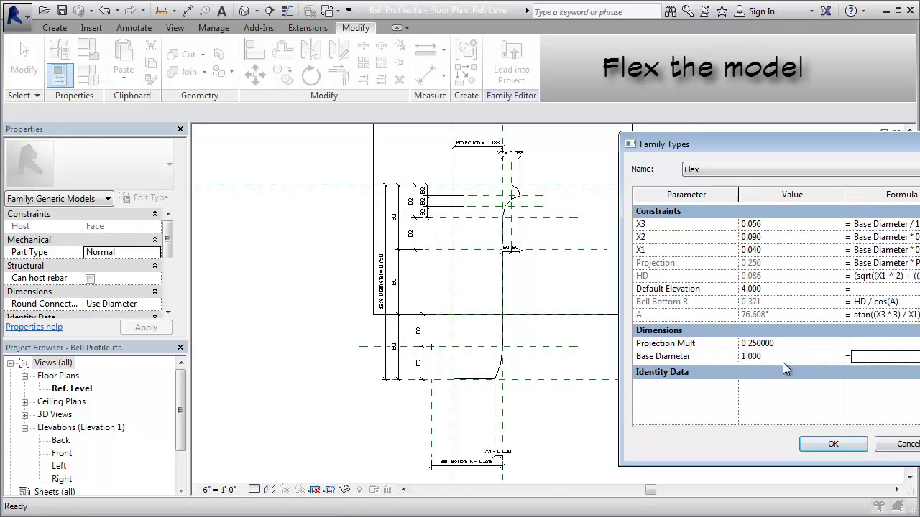
left_click(835, 445)
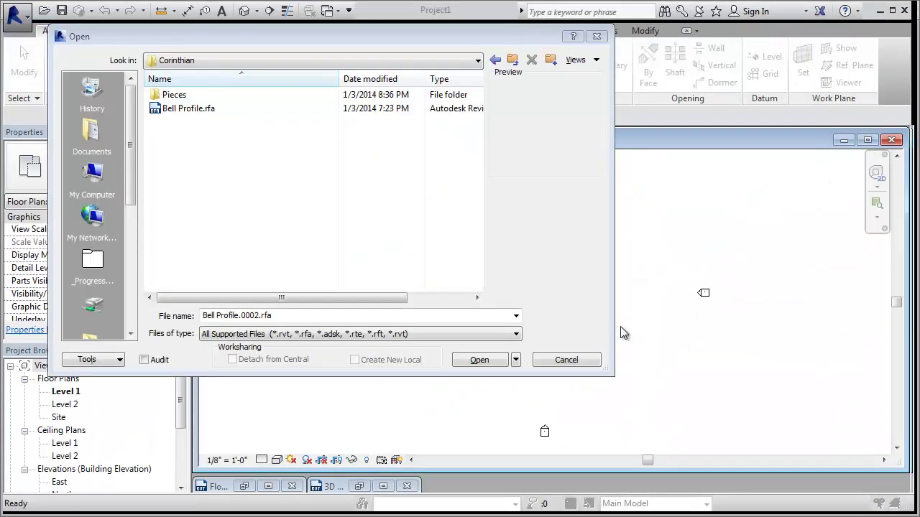
Open Abacus and Bell.rfa from the Pieces folder and inspect its 3D and Back views
double_click(175, 88)
left_click(215, 94)
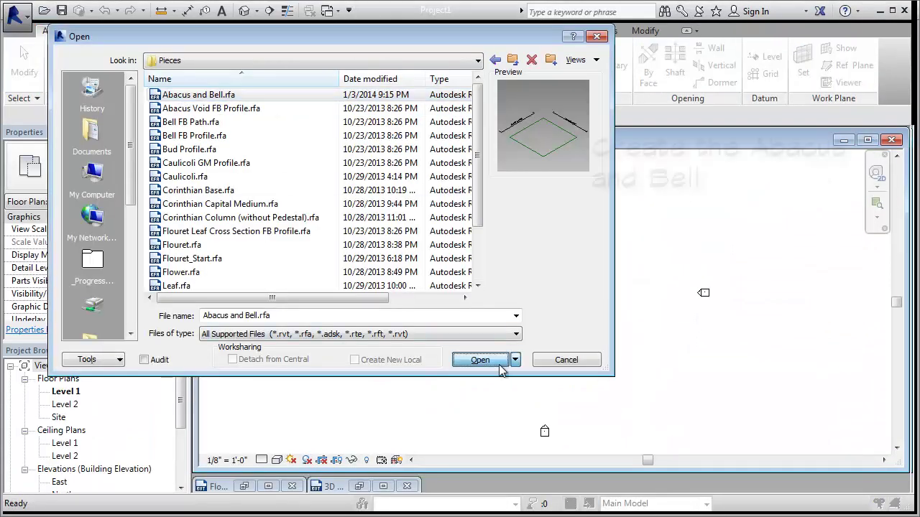
left_click(501, 368)
mouse_move(709, 423)
middle_mouse_down("shift")
mouse_move(748, 352)
mouse_move(708, 406)
middle_mouse_up("shift")
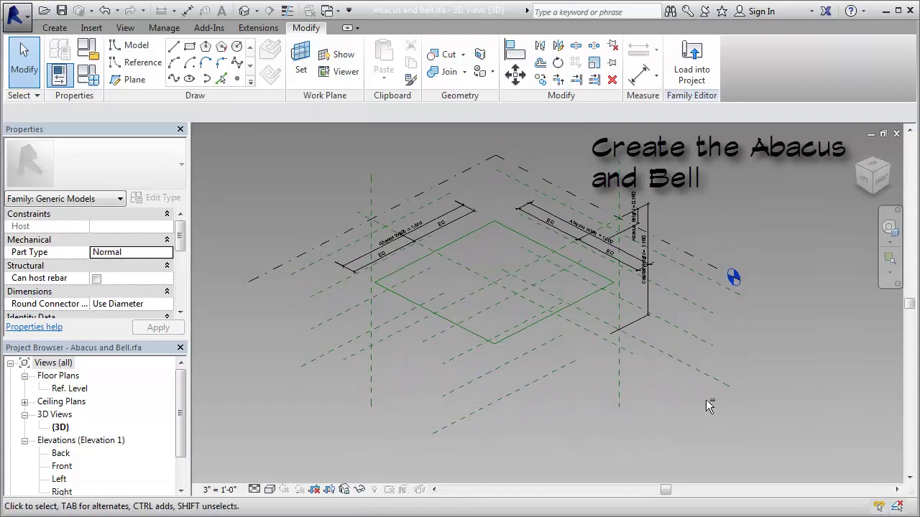
double_click(61, 455)
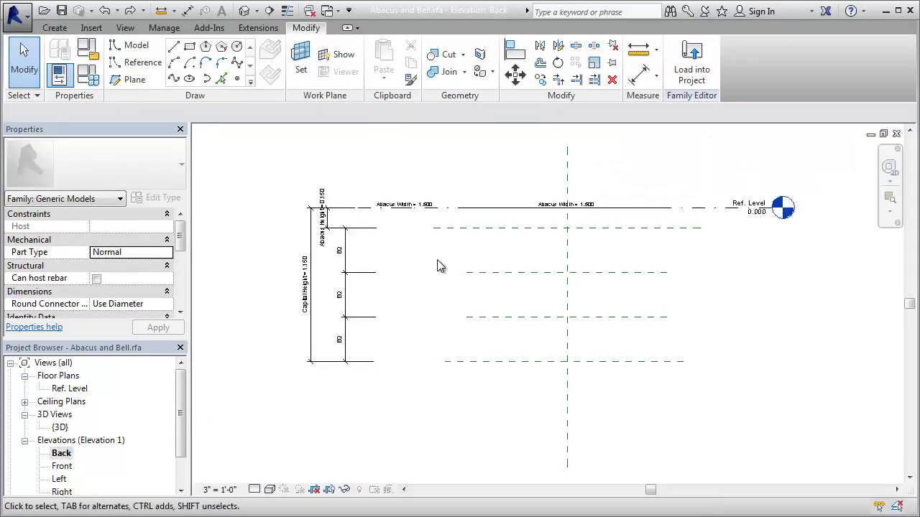
left_click(896, 134)
Load the Bell FB Path family and place its circle on the Abacus Bottom work plane
left_click(487, 178)
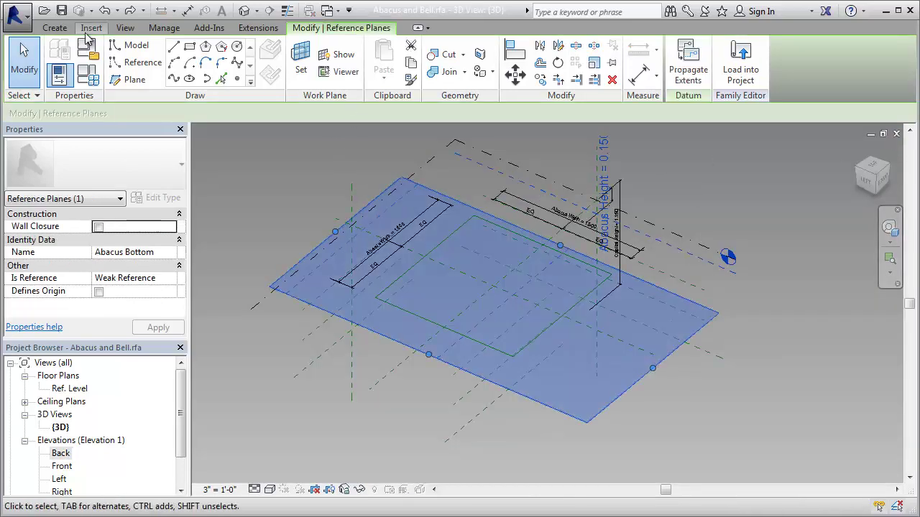
left_click(55, 27)
left_click(389, 50)
left_click(437, 260)
left_click(225, 120)
left_click(521, 354)
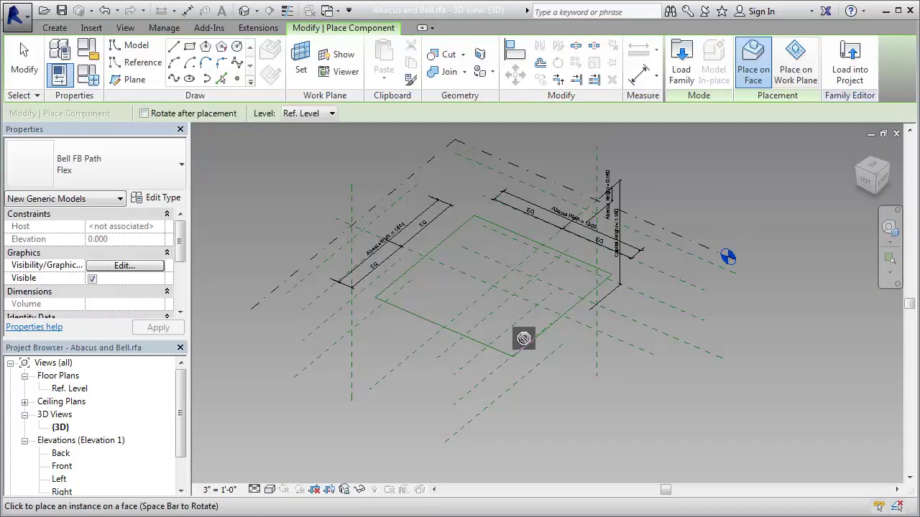
left_click(794, 65)
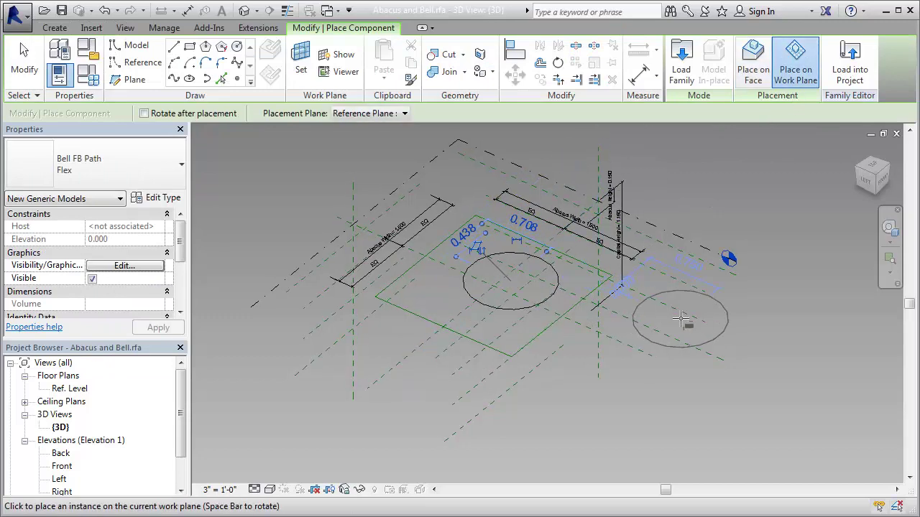
left_click(511, 281)
key("Escape")
left_click(471, 277)
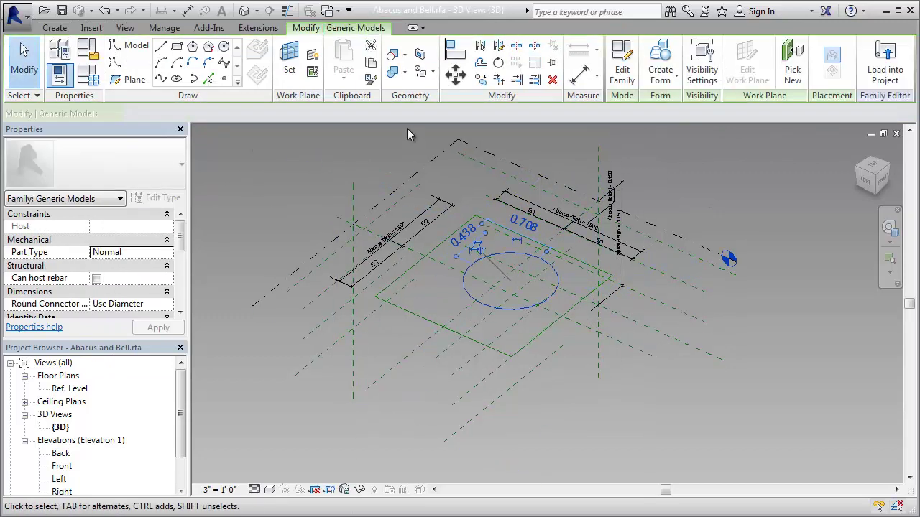
In the Ref. Level plan, align the path's centre line with the centre plane
double_click(68, 389)
key("a")
key("l")
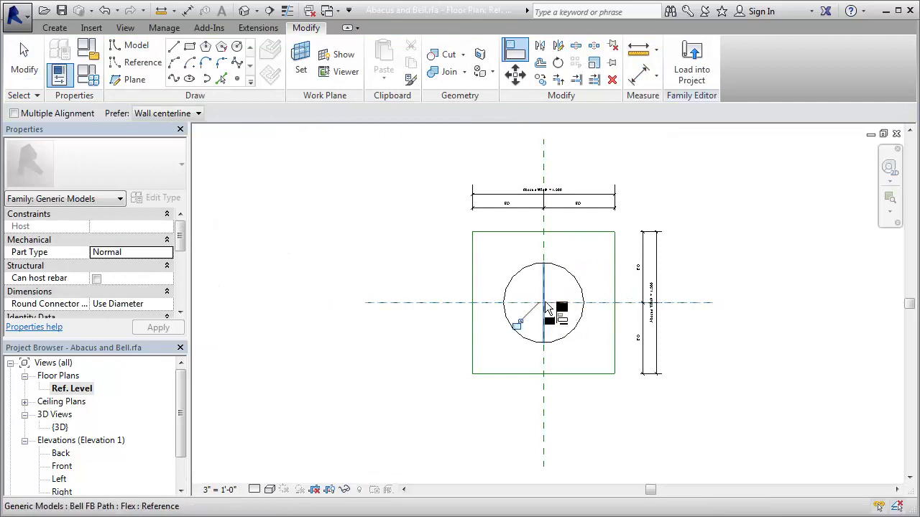
left_click(21, 64)
key("ctrl+Tab")
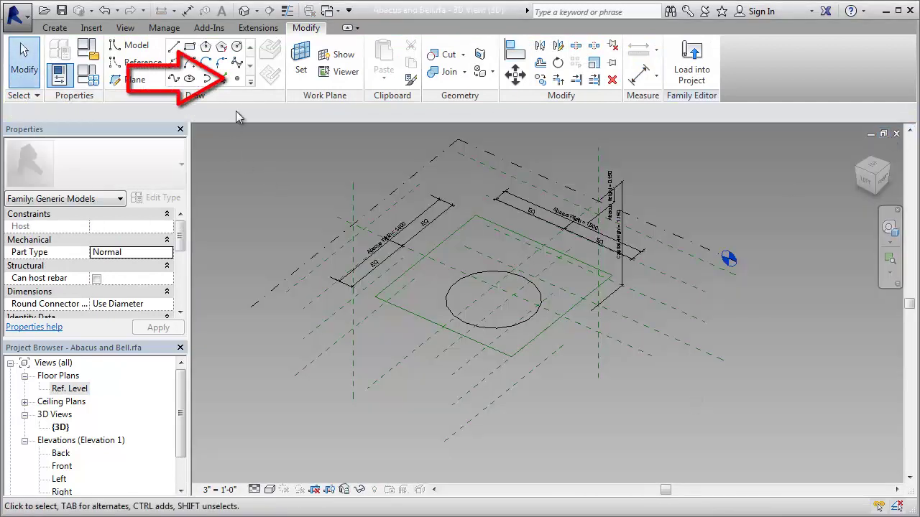
Place a reference point on the Bell FB Path circle
left_click(237, 79)
left_click(532, 316)
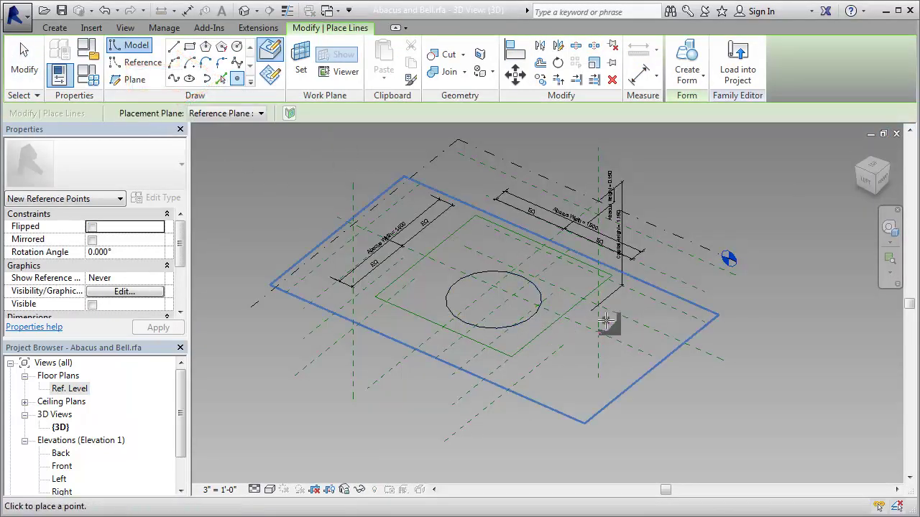
left_click(24, 75)
left_click(532, 317)
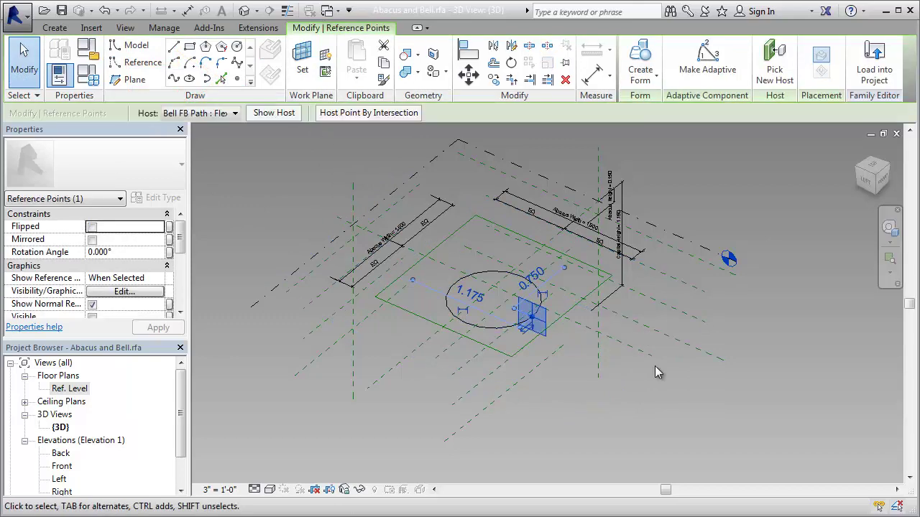
middle_click_drag(647, 389, 659, 376, "shift")
Load Bell Profile into Abacus and Bell and place it on the reference point
left_click(343, 13)
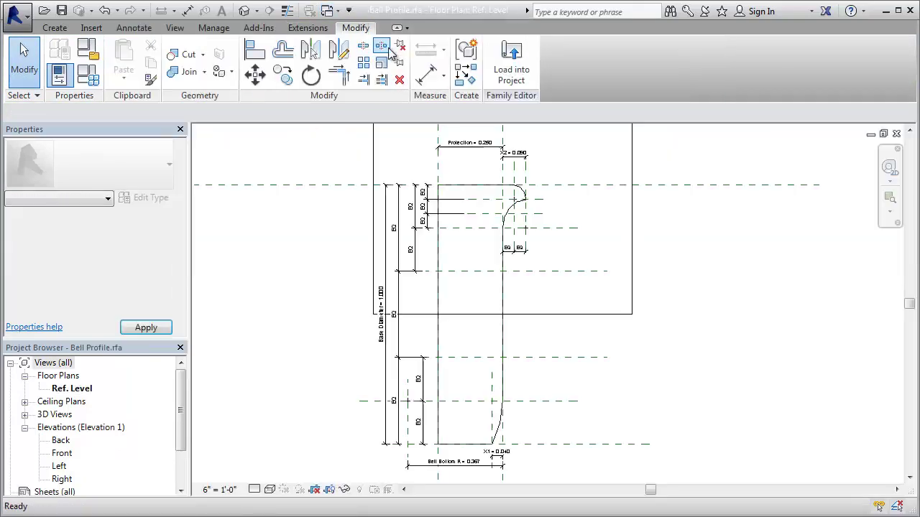
left_click(511, 64)
left_click(360, 339)
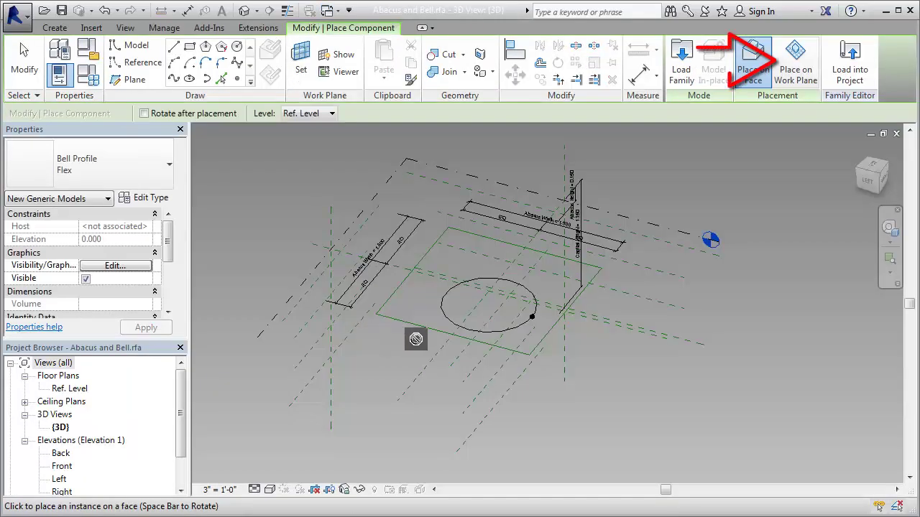
left_click(532, 317)
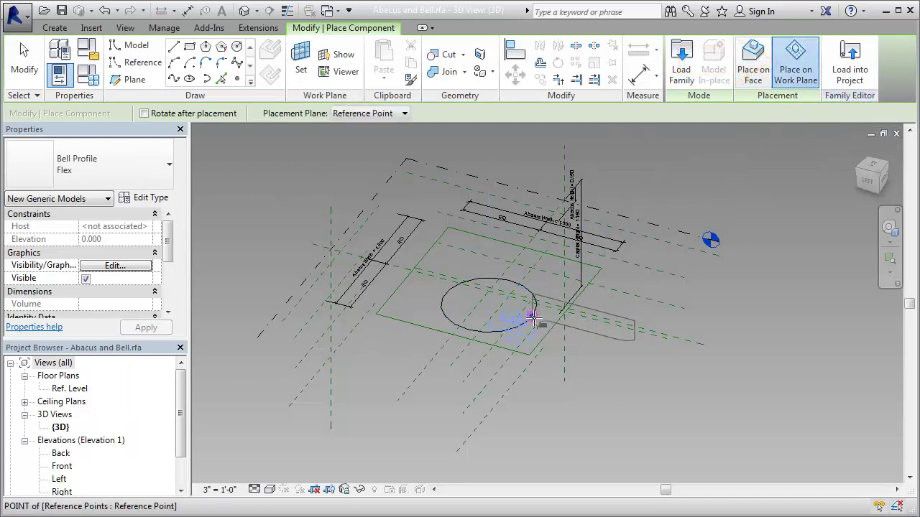
Finish placing Bell Profile and check the placed profile and circle
key("Escape")
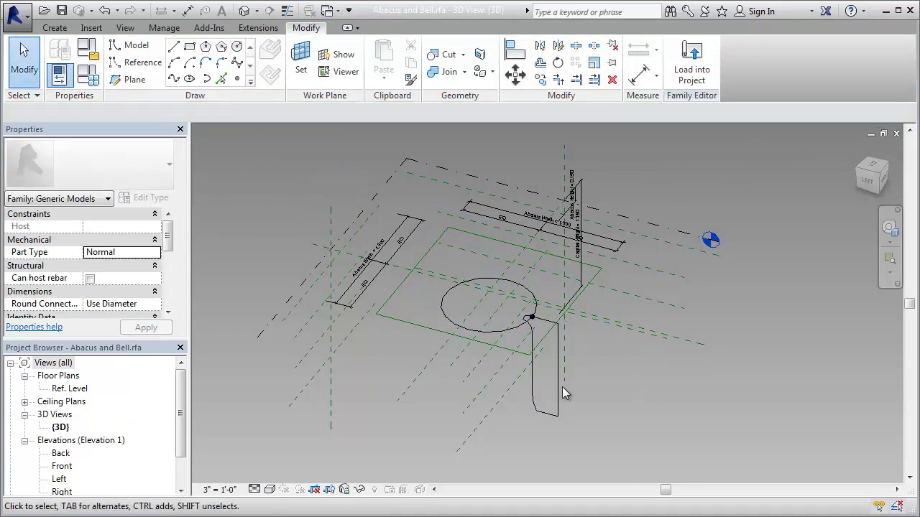
left_click(556, 374)
left_click(629, 368)
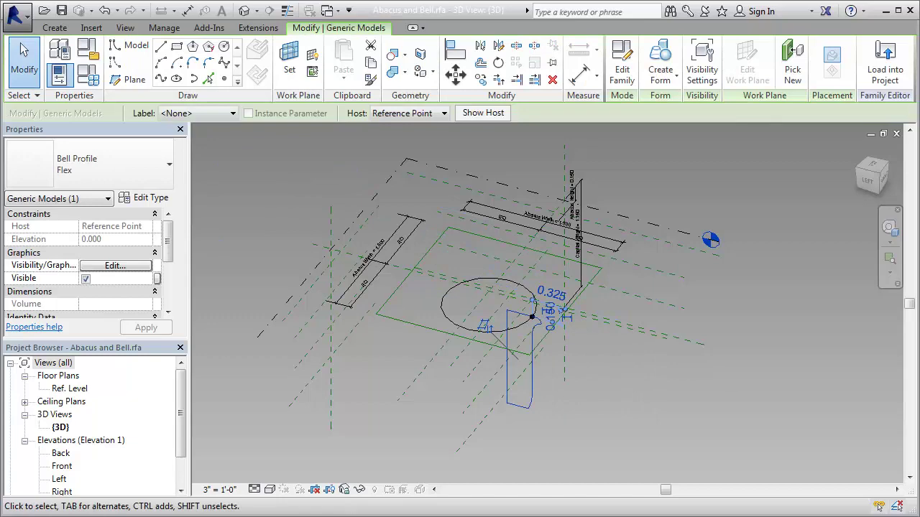
left_click_drag(506, 366, 325, 323)
left_click(388, 362)
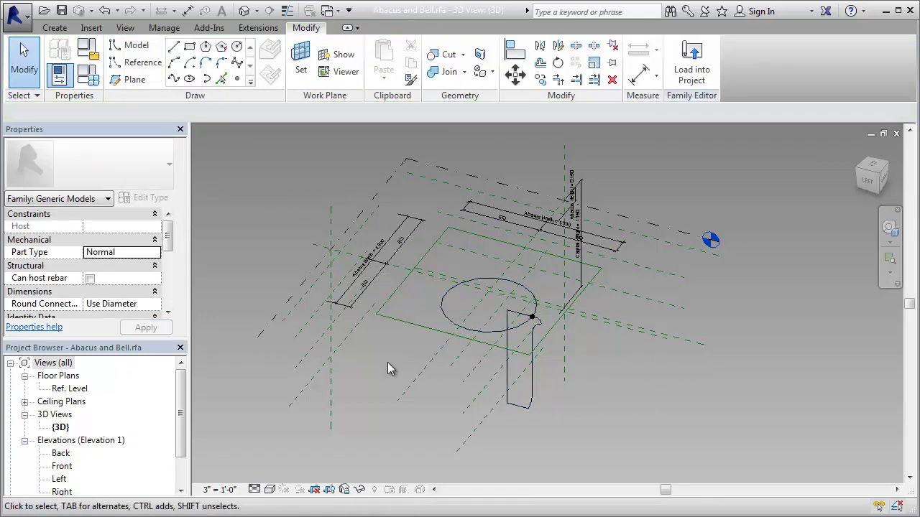
left_click_drag(181, 413, 183, 449)
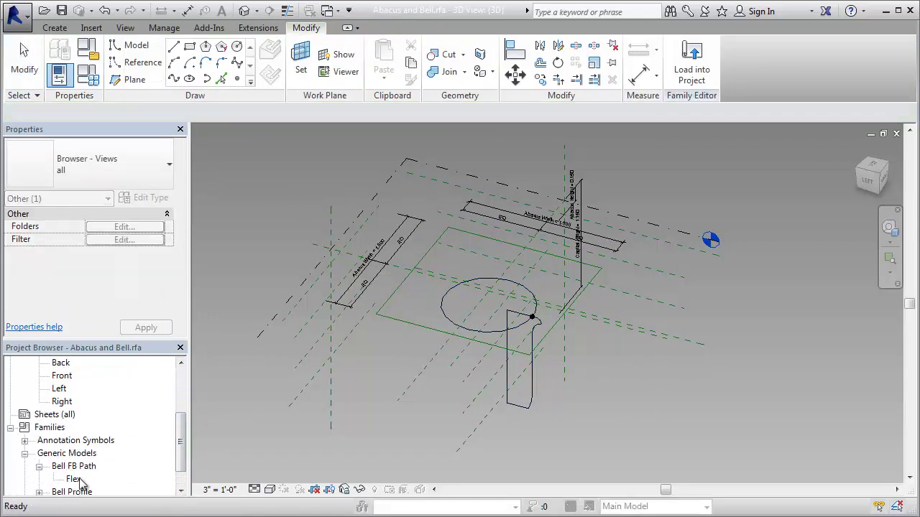
Associate the Bell FB Path Flex type's Base Diameter with the host Base Diameter
double_click(74, 479)
left_click(557, 246)
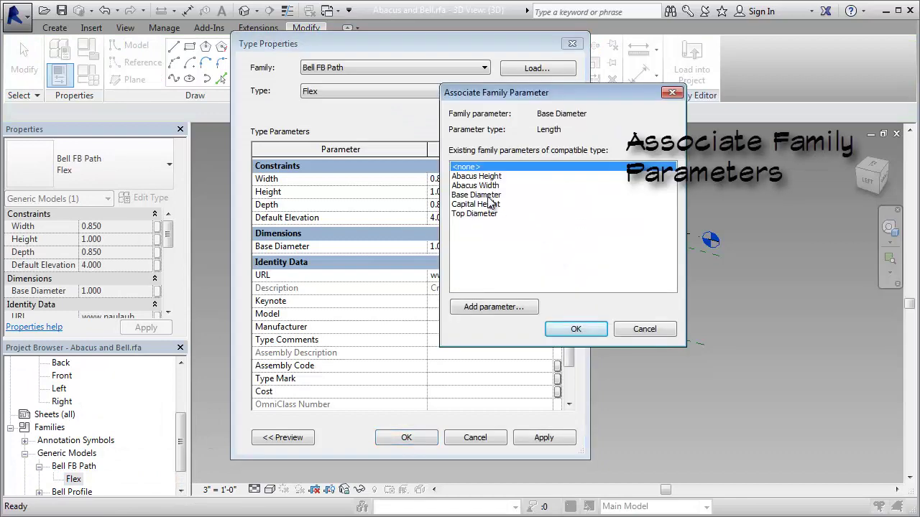
left_click(476, 194)
left_click(575, 329)
left_click(406, 437)
Associate the Bell Profile Flex type's Base Diameter with the host, then review Family Types
scroll(73, 460, "down", 1)
double_click(73, 478)
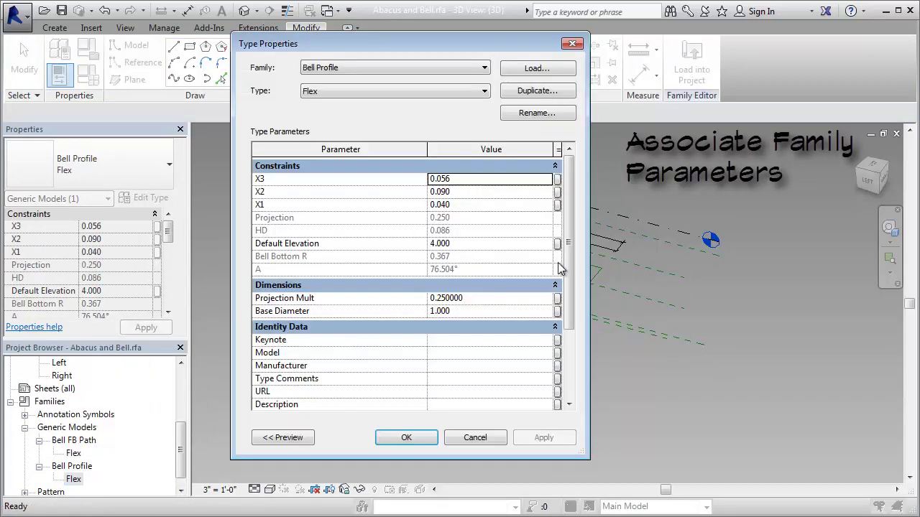
left_click(557, 311)
left_click(476, 195)
left_click(575, 328)
left_click(406, 437)
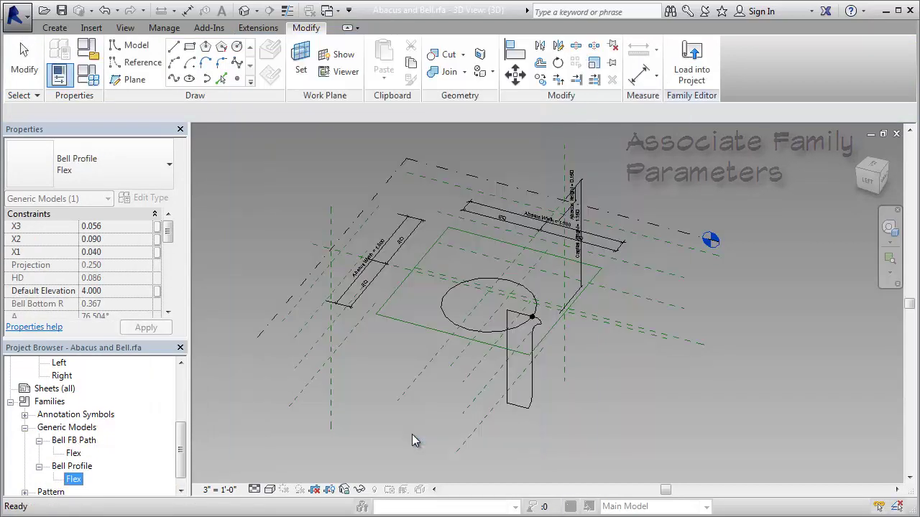
left_click(68, 76)
Set the Base Diameter to 2.000 in Family Types
double_click(769, 321)
type("2")
key("Return")
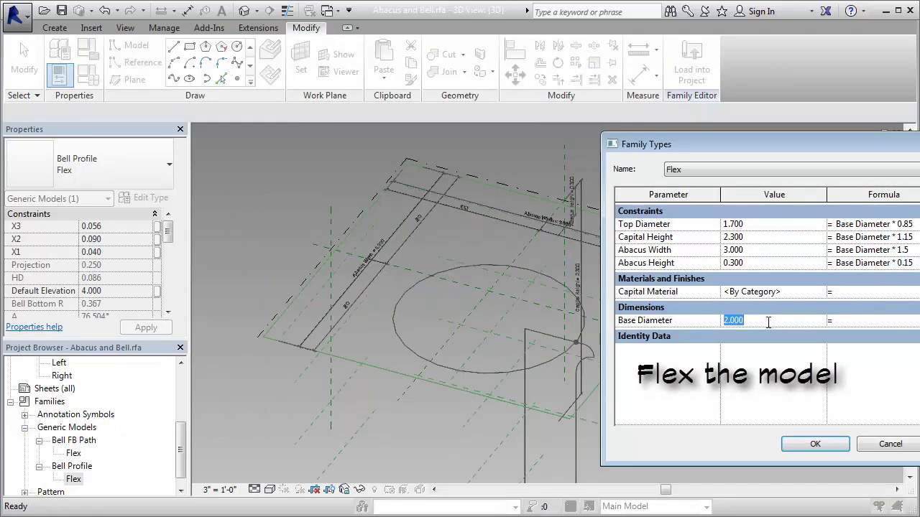
left_click(815, 444)
Create a solid bell form from the Bell FB Path and Bell Profile, then link its material to Capital Material
left_click(531, 325)
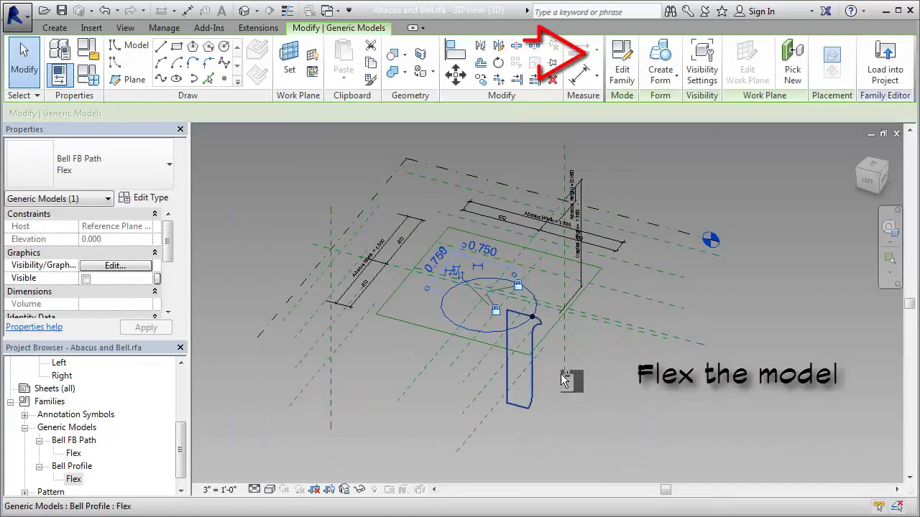
left_click(564, 380, "ctrl")
left_click(605, 50)
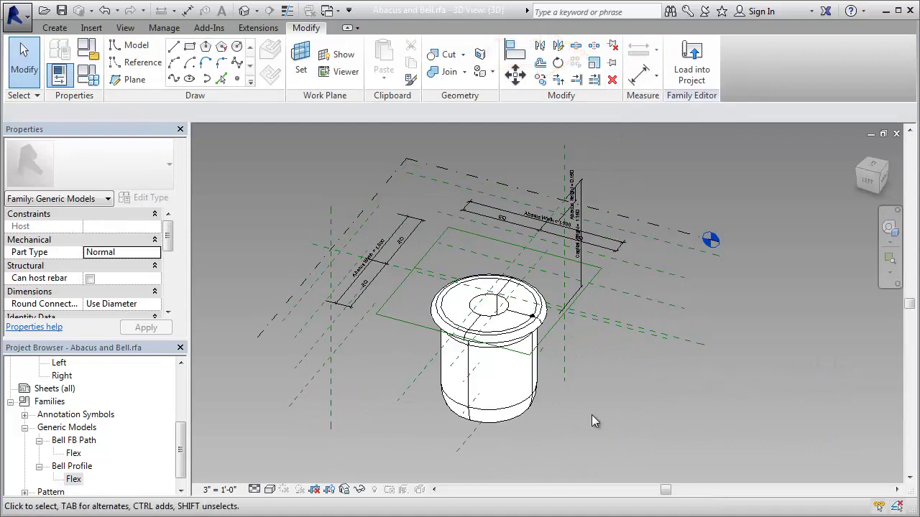
left_click(511, 419)
left_click(157, 265)
double_click(474, 175)
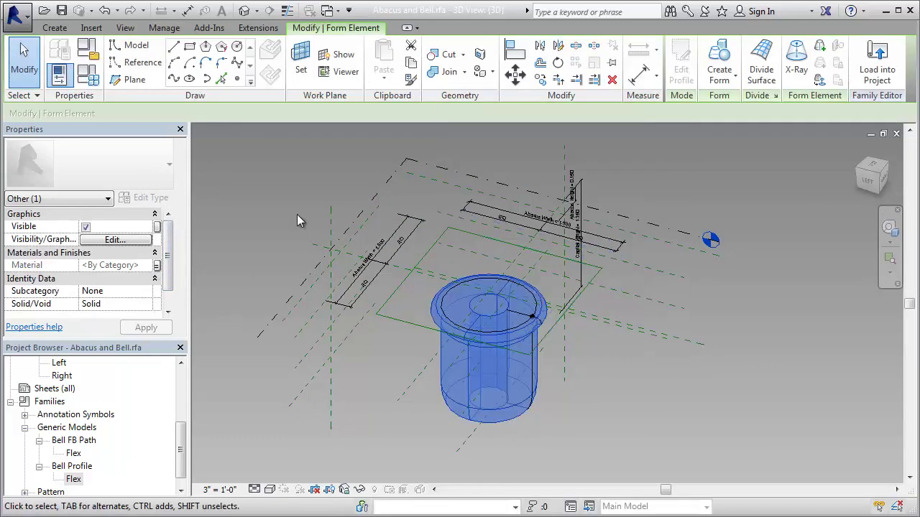
Assign Travertine stone to Capital Material with Use Render Appearance enabled
key("f")
key("t")
left_click(714, 183)
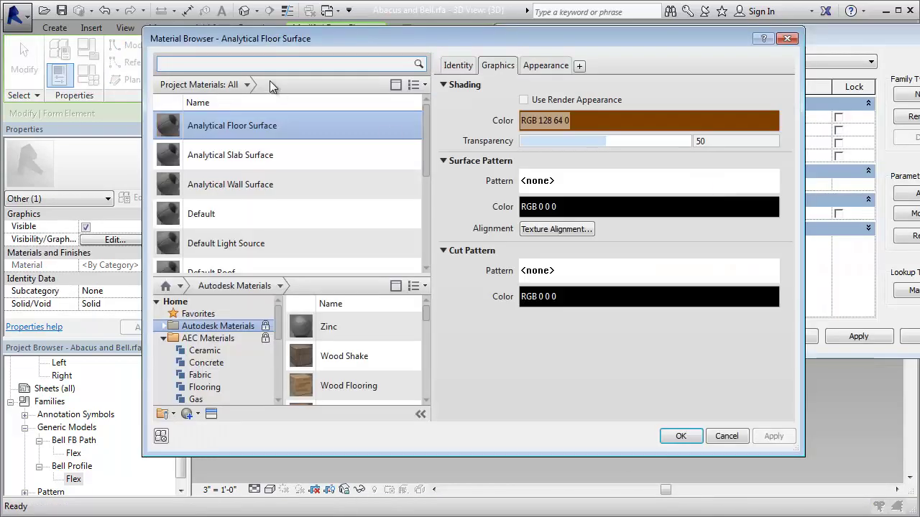
type("stone")
left_click(397, 357)
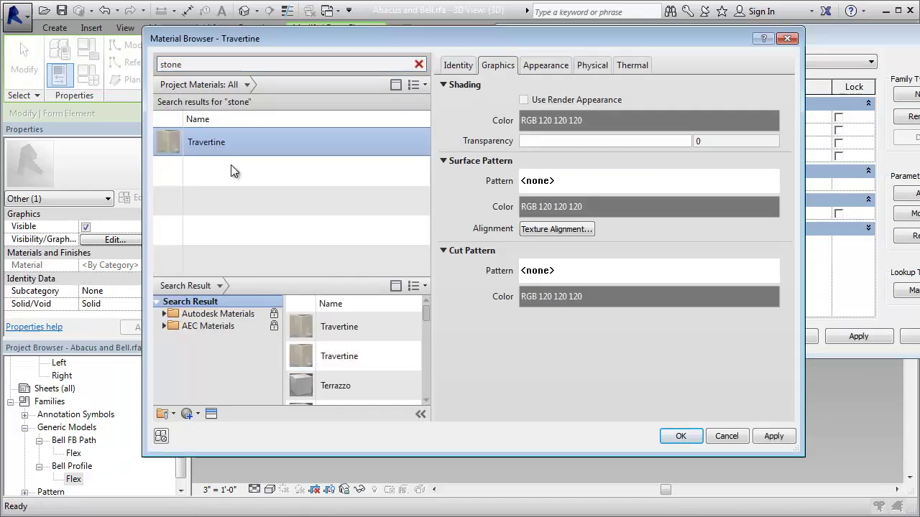
left_click(523, 100)
left_click(680, 436)
left_click(705, 335)
Switch the view to the Realistic visual style, zoomed on the capital and green square
left_click(270, 489)
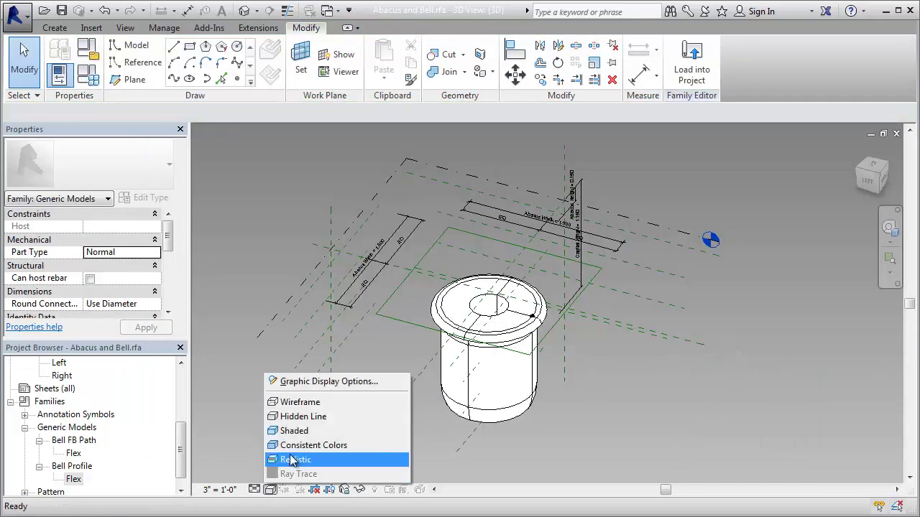
left_click(291, 460)
key("z")
key("r")
left_click_drag(332, 210, 646, 379)
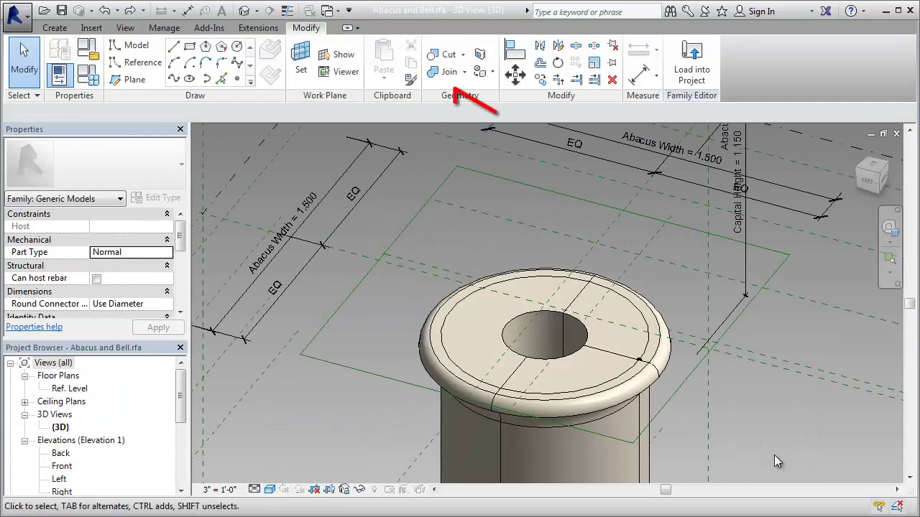
Draw reference lines along the edges just inside the green square
left_click(136, 62)
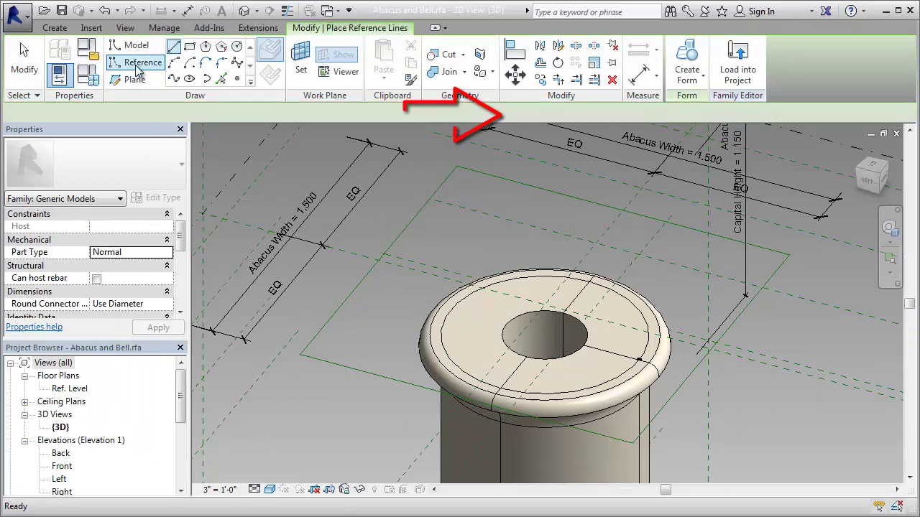
left_click(324, 326)
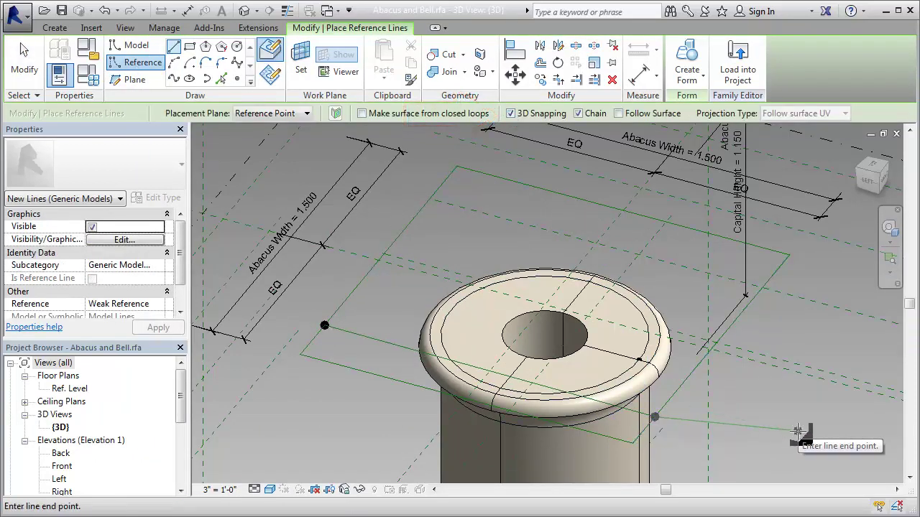
left_click(329, 362)
left_click(437, 189)
left_click(491, 176)
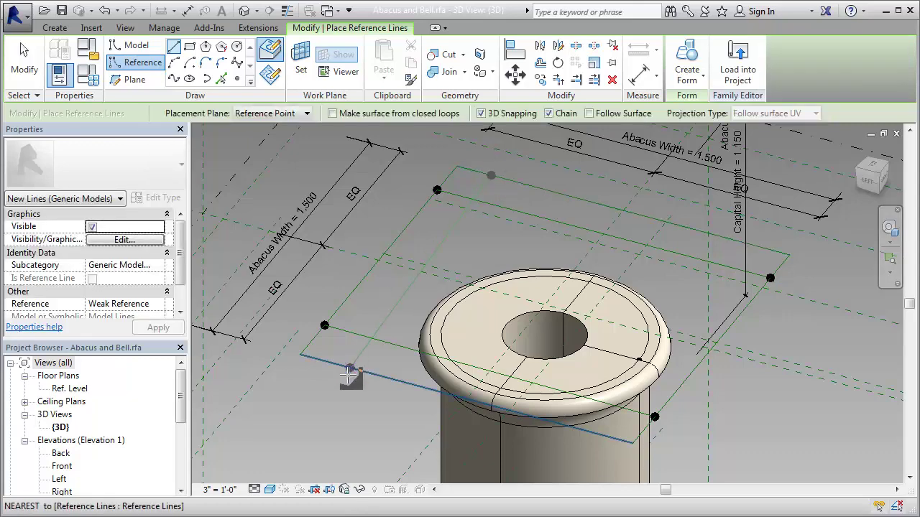
left_click(771, 279)
left_click(759, 247)
left_click(597, 434)
key("Escape")
key("Escape")
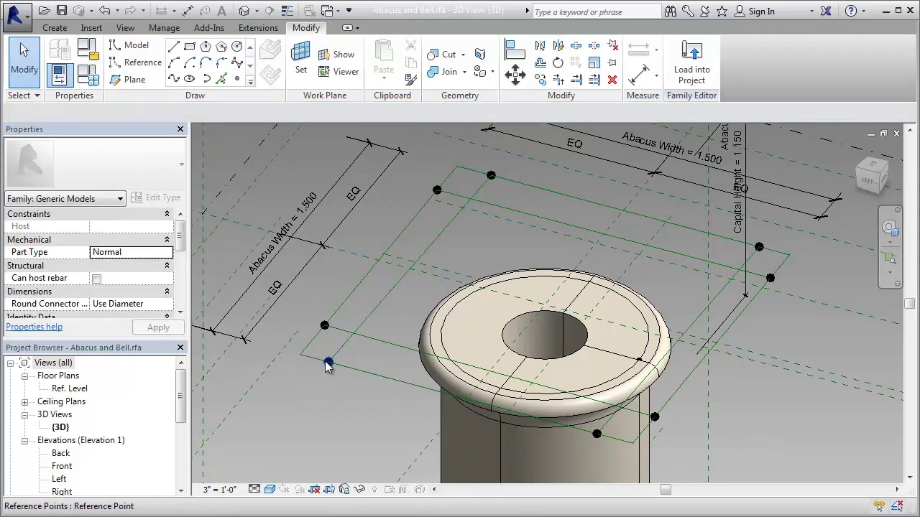
Select the hosted points near the corners and adjust their Measure From setting
left_click(328, 362)
scroll(180, 248, "down", 2)
scroll(140, 274, "down", 2)
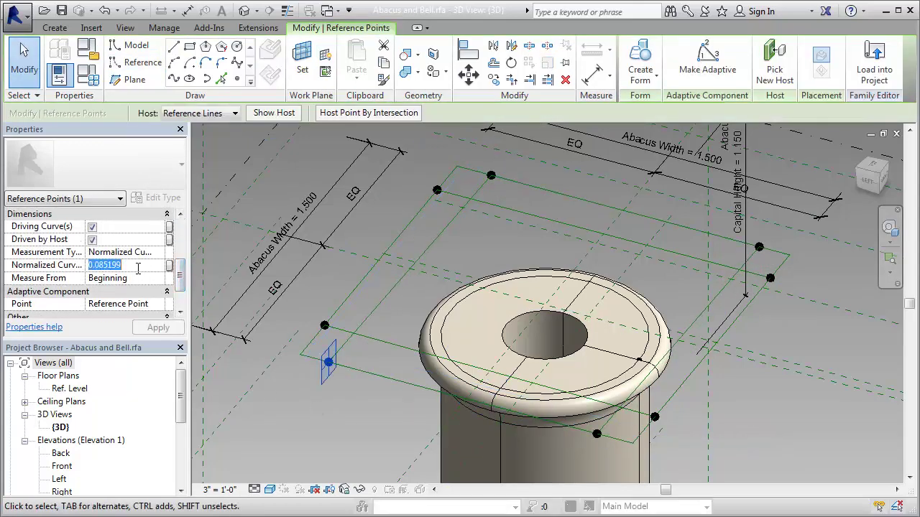
left_click(491, 175)
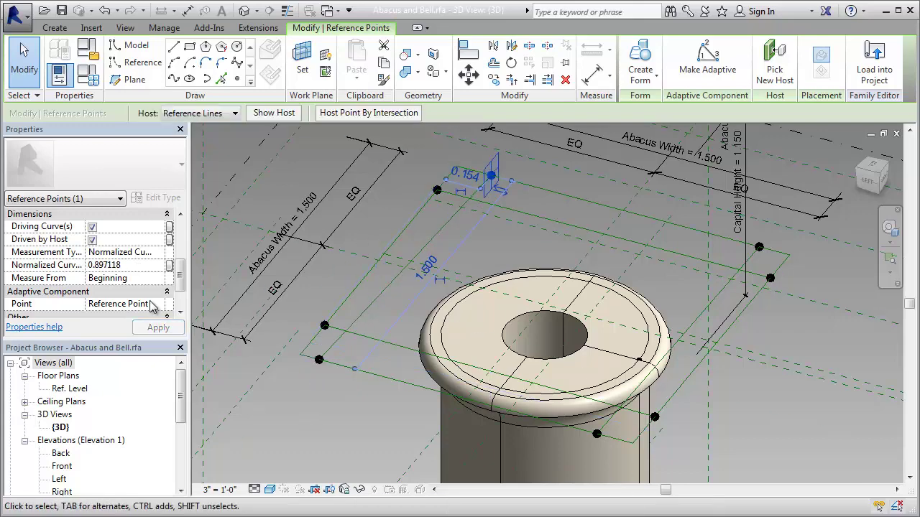
left_click(129, 278)
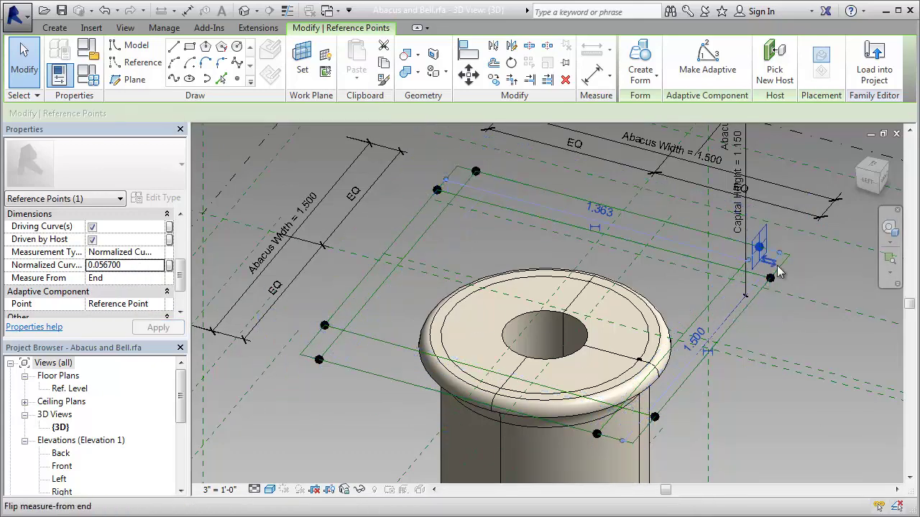
left_click(759, 246)
Set the selected hosted points' Normalized Curve Parameter to 0.0567
left_click(654, 417, "ctrl")
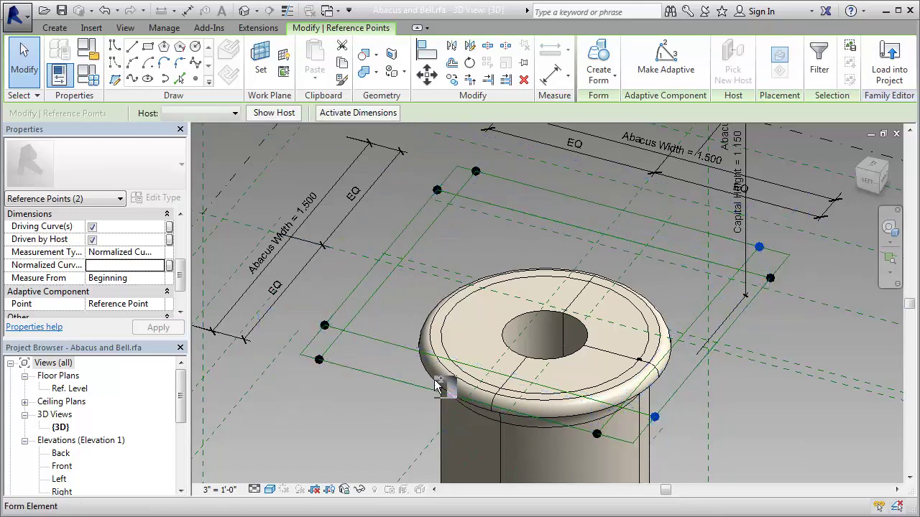
left_click(437, 189, "ctrl")
left_click(127, 266)
type("0.0567")
key("Return")
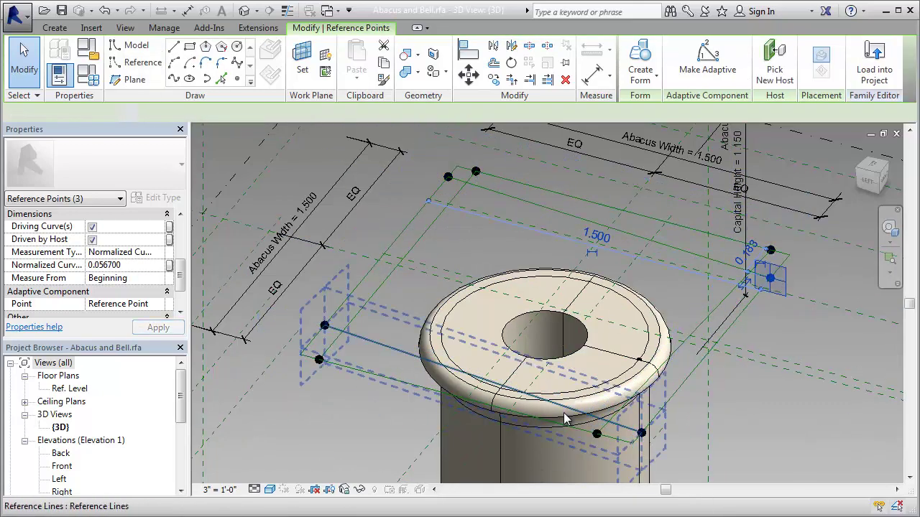
left_click(120, 278)
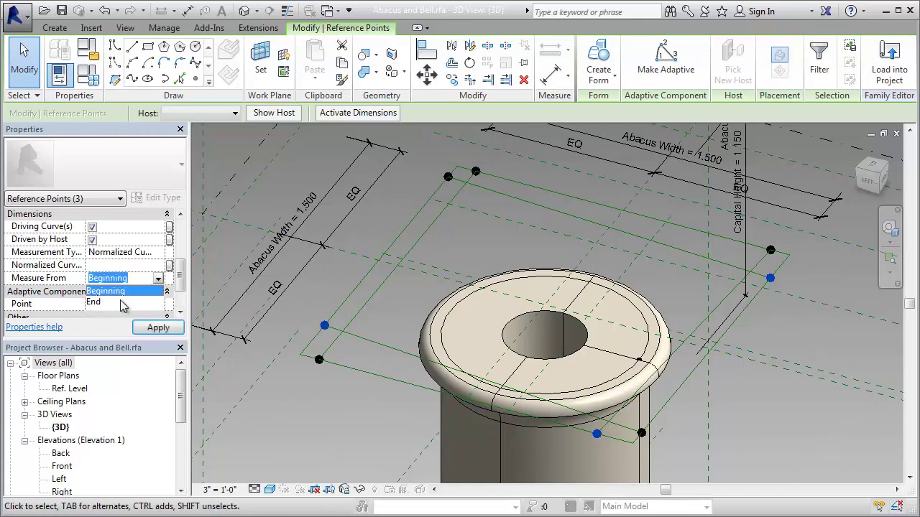
left_click(340, 431)
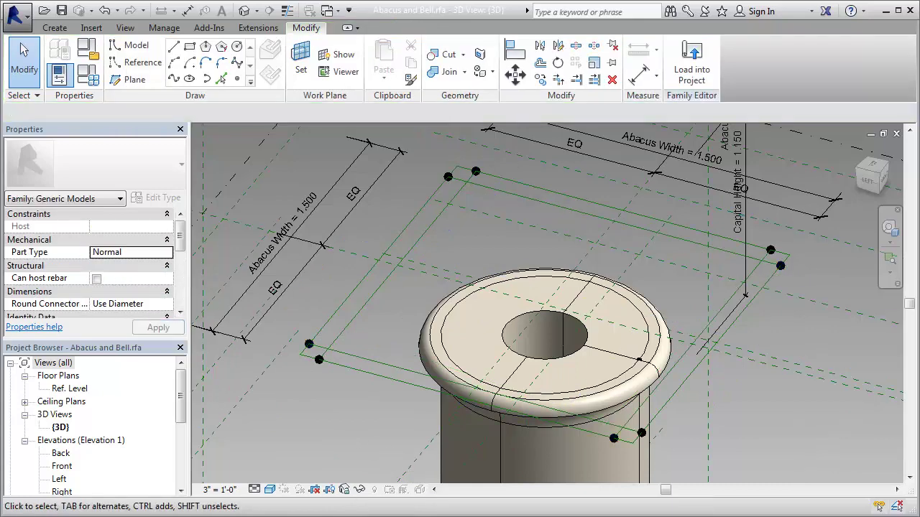
left_click(135, 62)
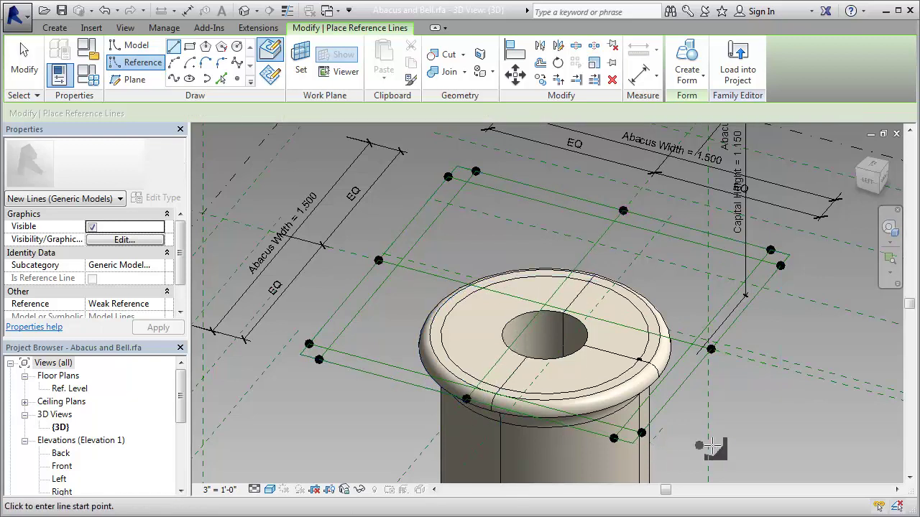
Draw a curved reference line from the lower edge point to the right edge point
key("Escape")
key("Escape")
left_click(120, 64)
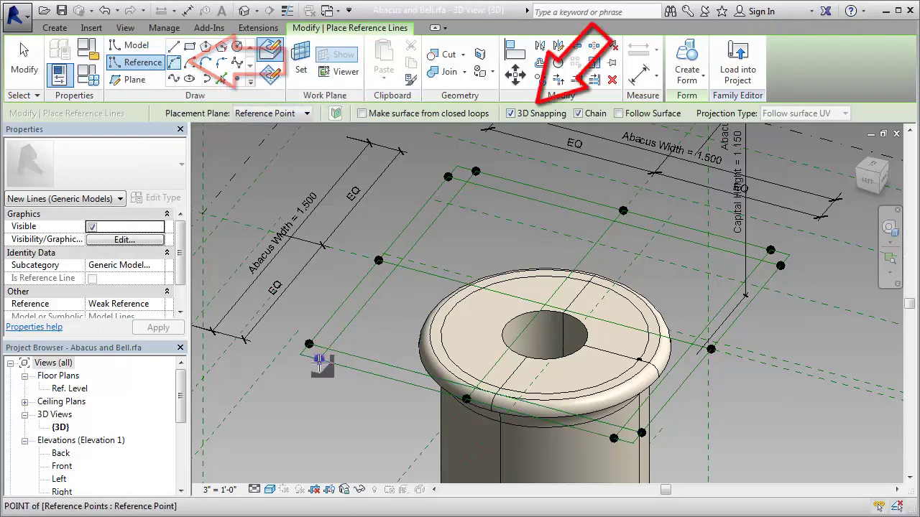
left_click(492, 368)
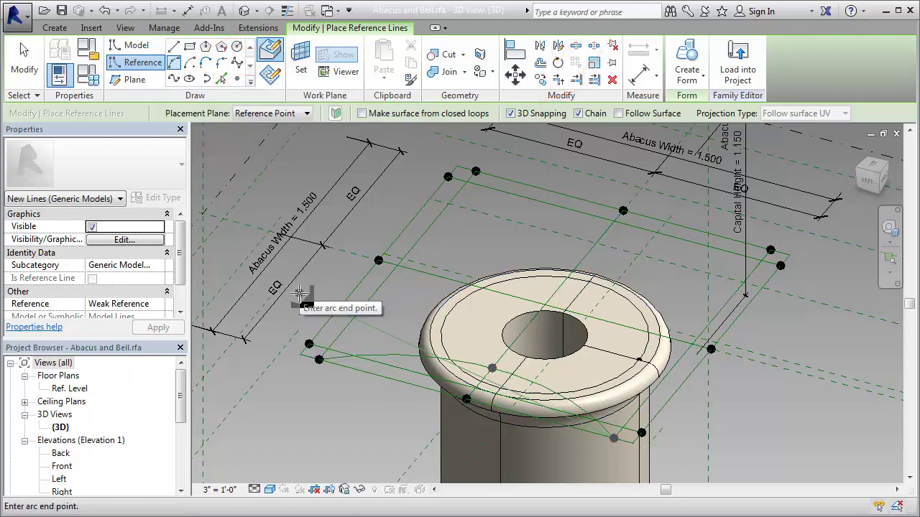
left_click(683, 343)
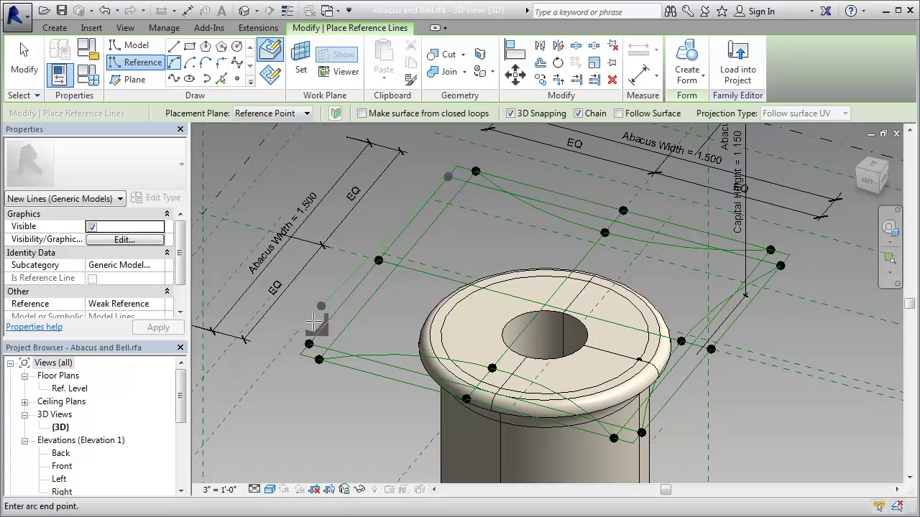
key("Escape")
key("Escape")
Reposition the left hosted point along its curve by switching Measure From and applying
left_click(419, 271)
type(".11867")
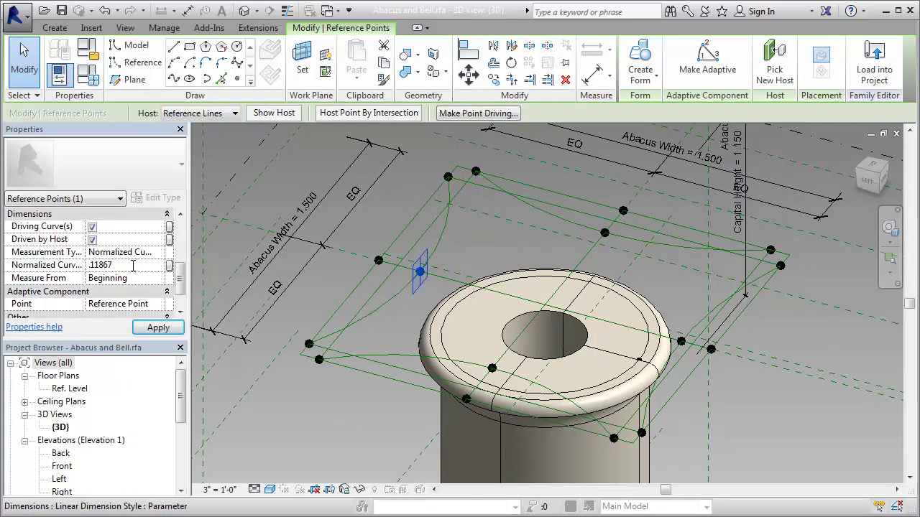
key("Return")
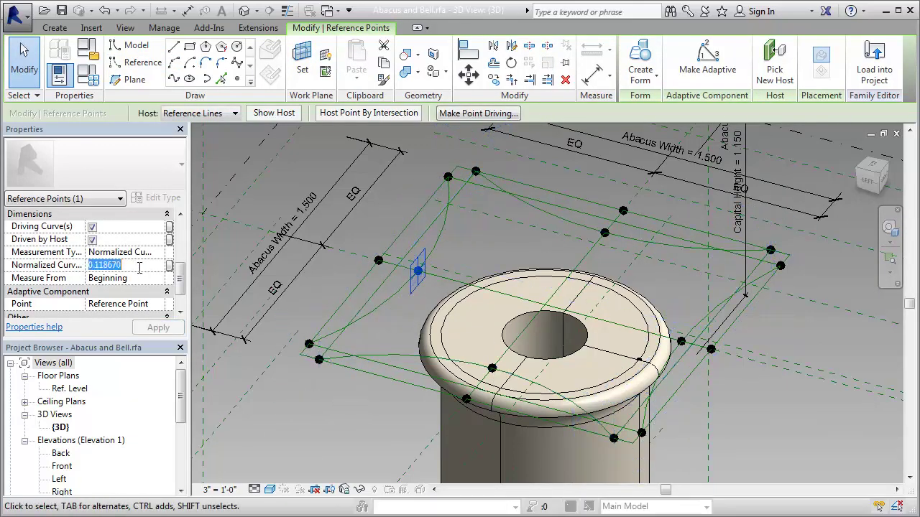
scroll(165, 297, "up", 1)
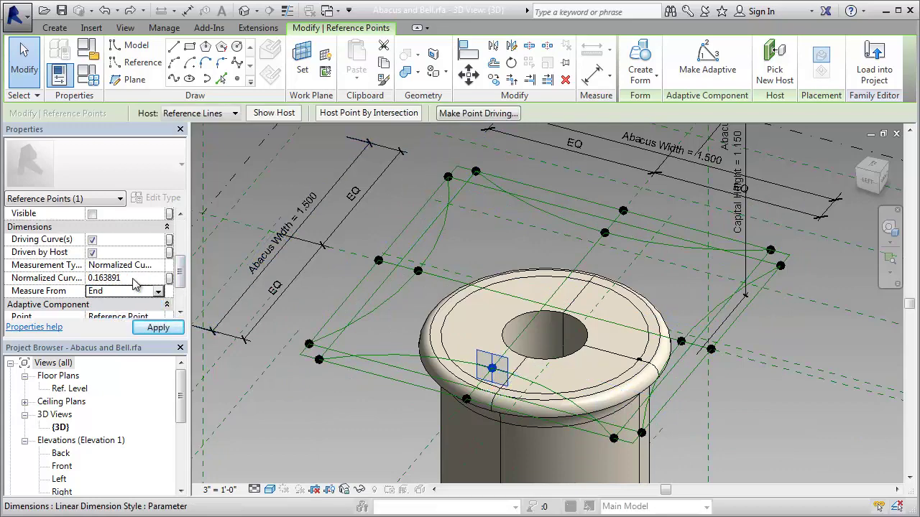
left_click(137, 290)
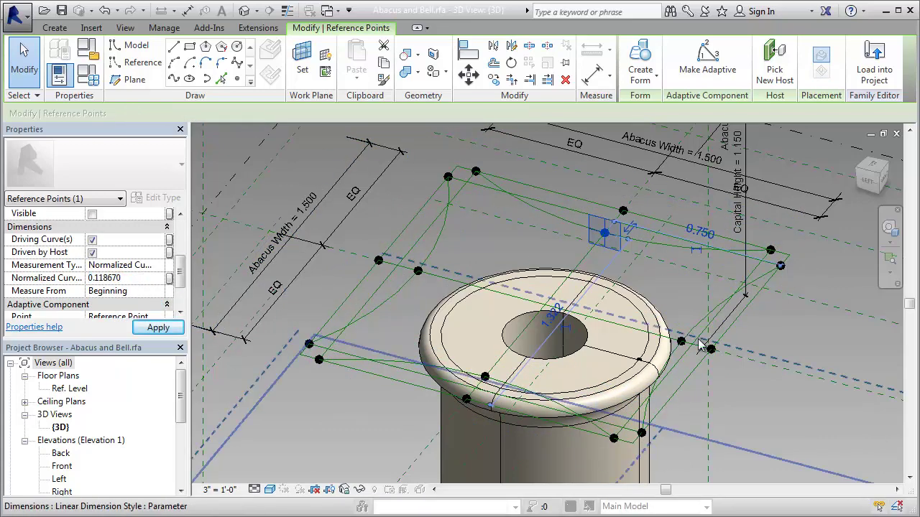
left_click(158, 327)
left_click(136, 290)
left_click(119, 316)
left_click(389, 421)
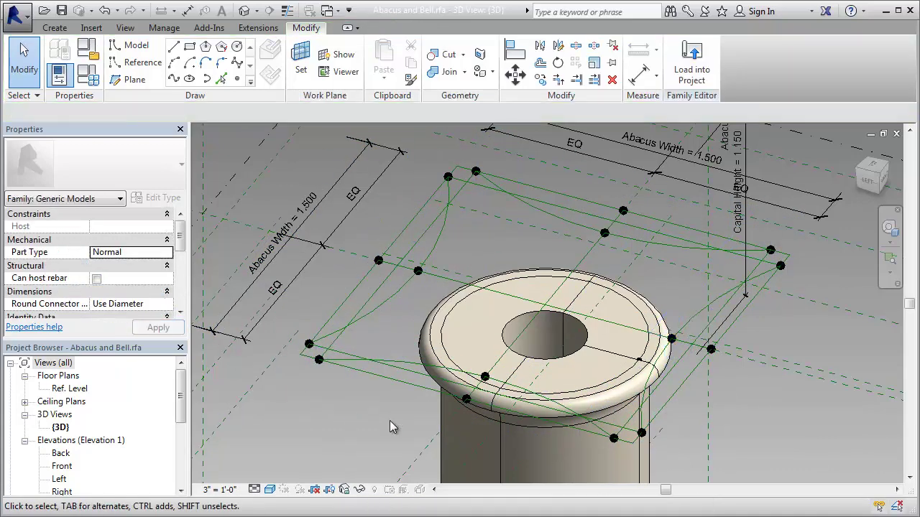
Draw a reference line from the top corner point to the right corner point
key("r")
key("p")
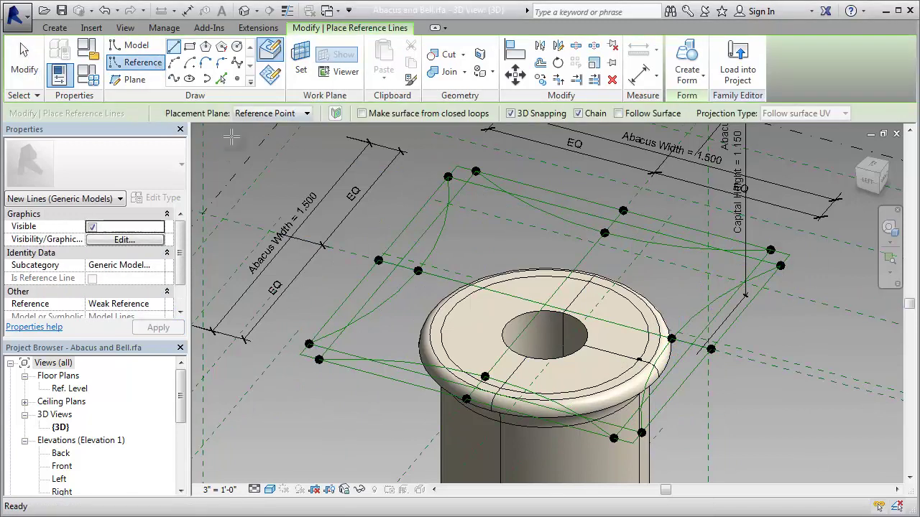
left_click(476, 171)
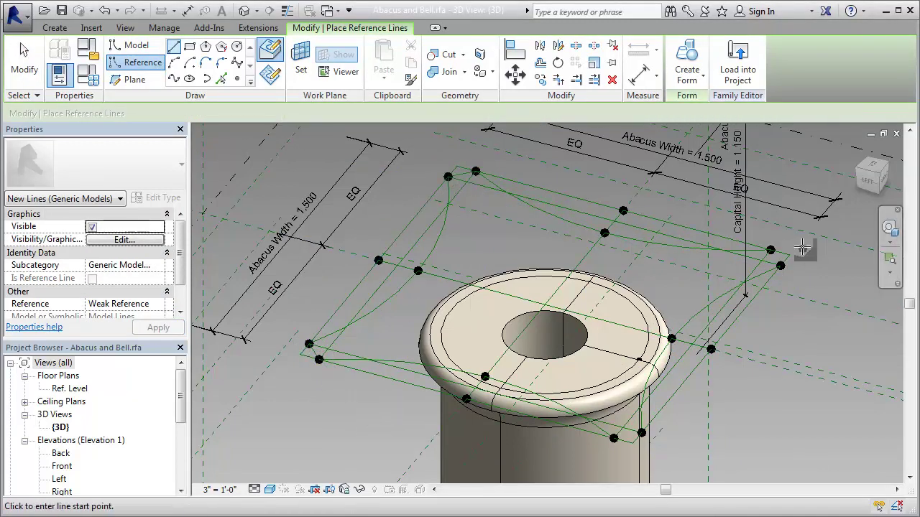
left_click(770, 251)
key("Escape")
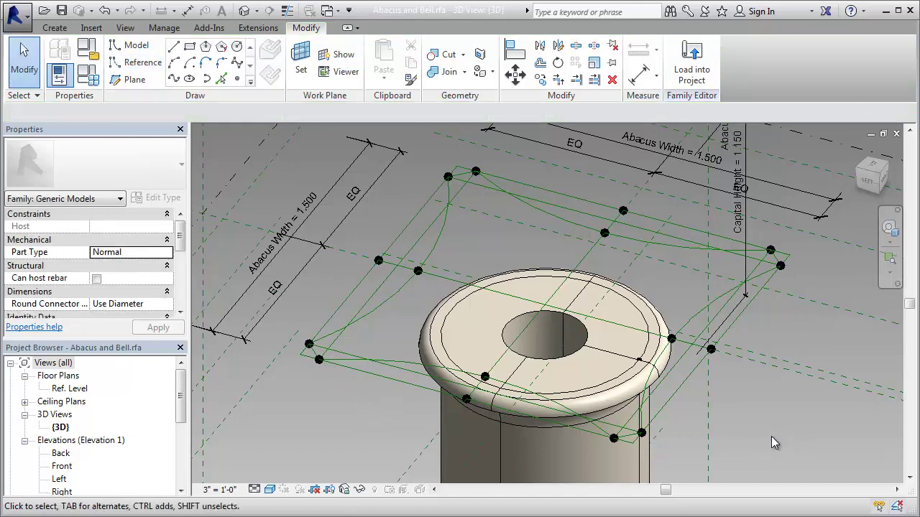
left_click(237, 79)
key("Escape")
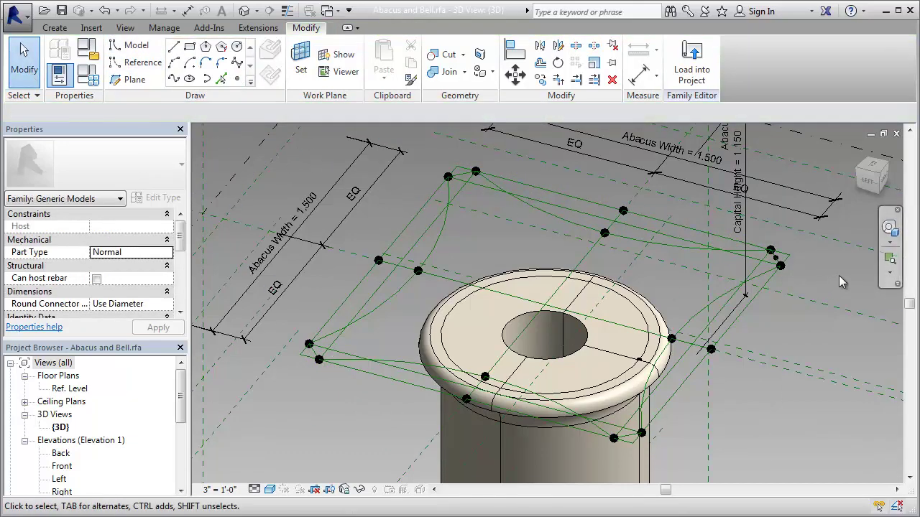
left_click(889, 258)
left_click_drag(693, 224, 847, 323)
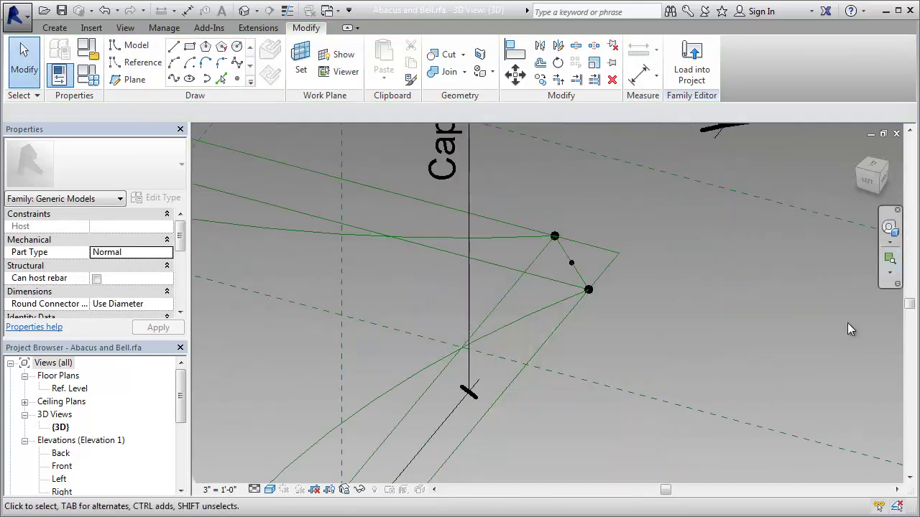
left_click(43, 12)
Open the Abacus Void FB Profile family and zoom in on the molding profile
double_click(222, 112)
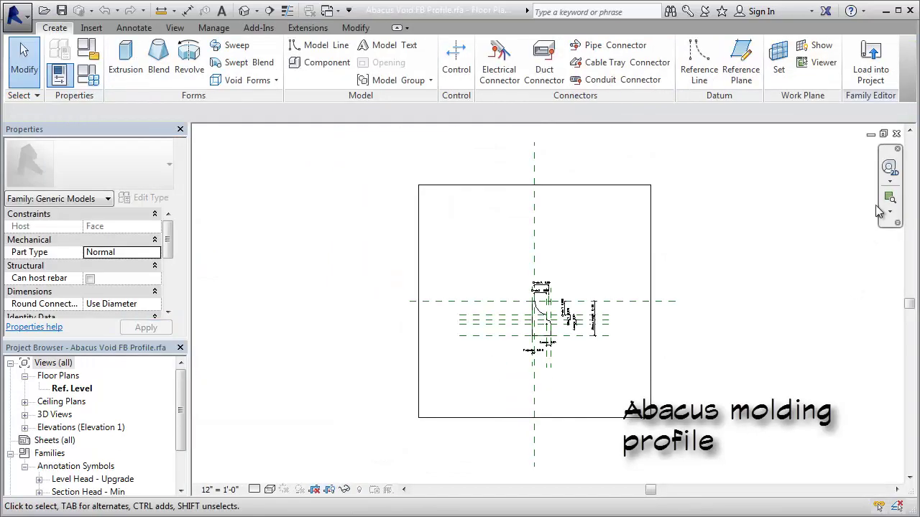
left_click(889, 198)
left_click_drag(511, 270, 610, 372)
Flex the profile's Base Diameter to 1.500, then load it into Abacus and Bell
key("f")
key("t")
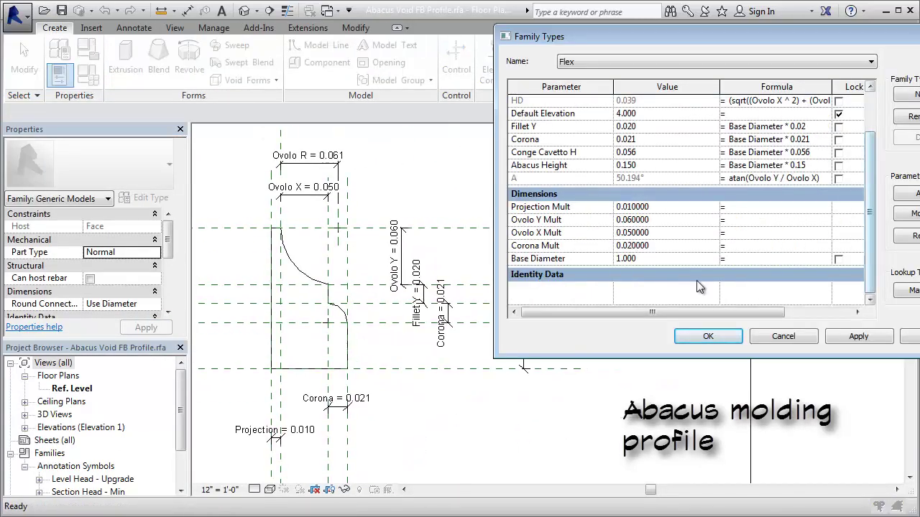
key("Tab")
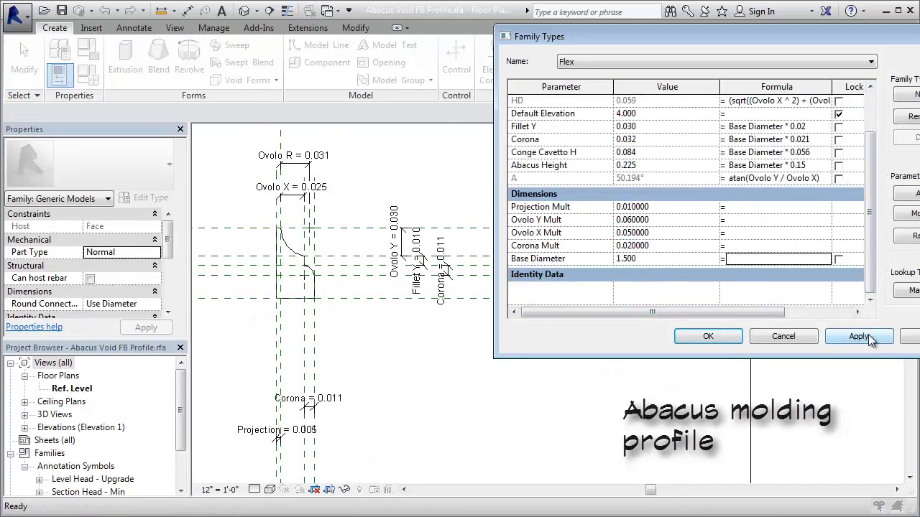
left_click(868, 334)
left_click(731, 336)
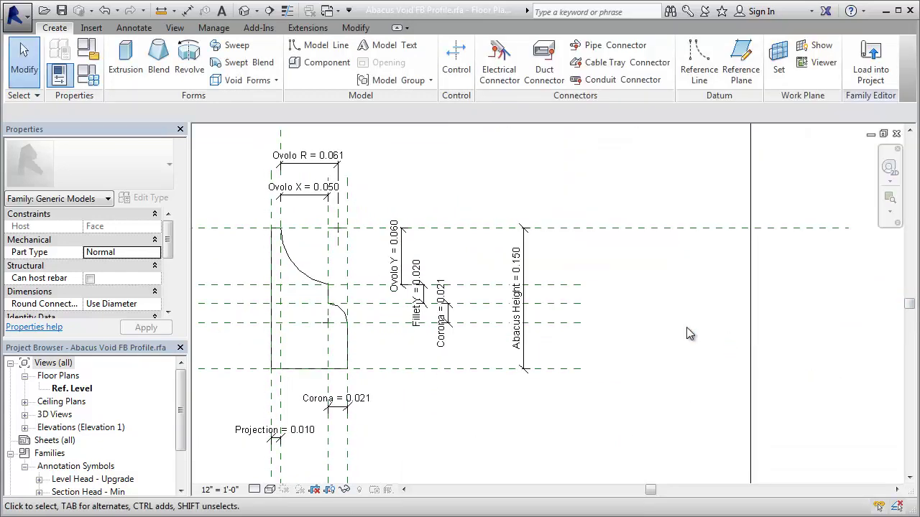
left_click(869, 75)
left_click(363, 338)
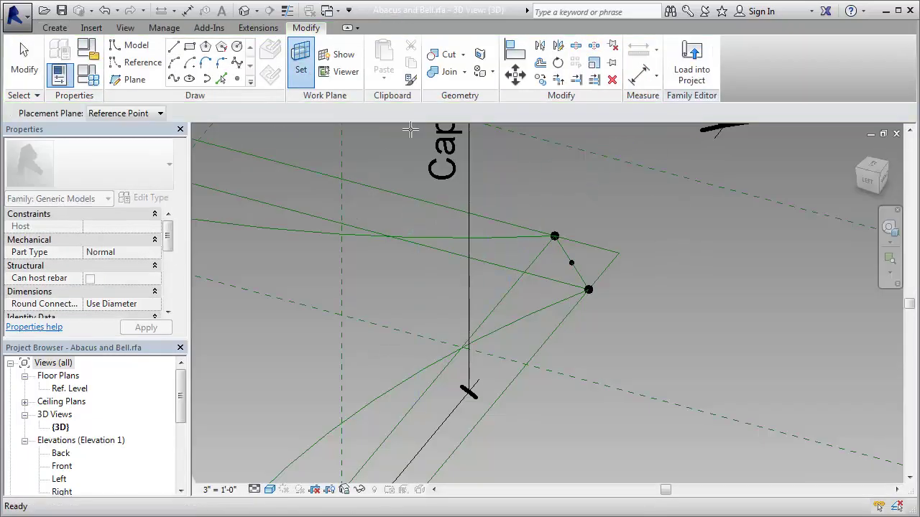
Place the abacus profile on the work plane at the corner reference point
left_click(795, 61)
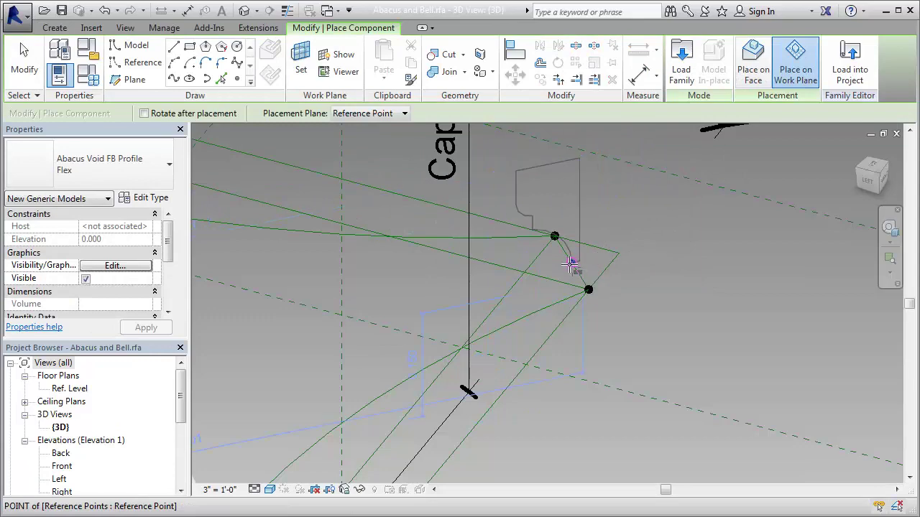
left_click(572, 263)
left_click(21, 66)
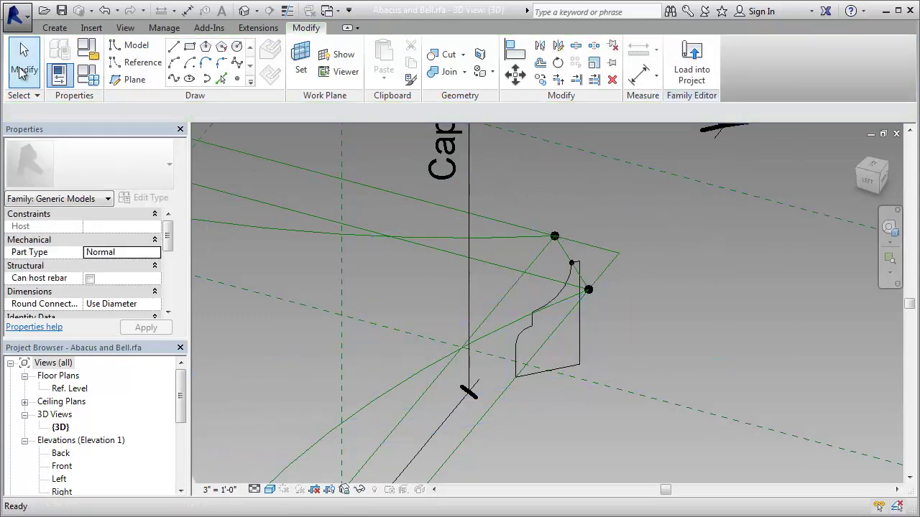
left_click(894, 279)
left_click(852, 360)
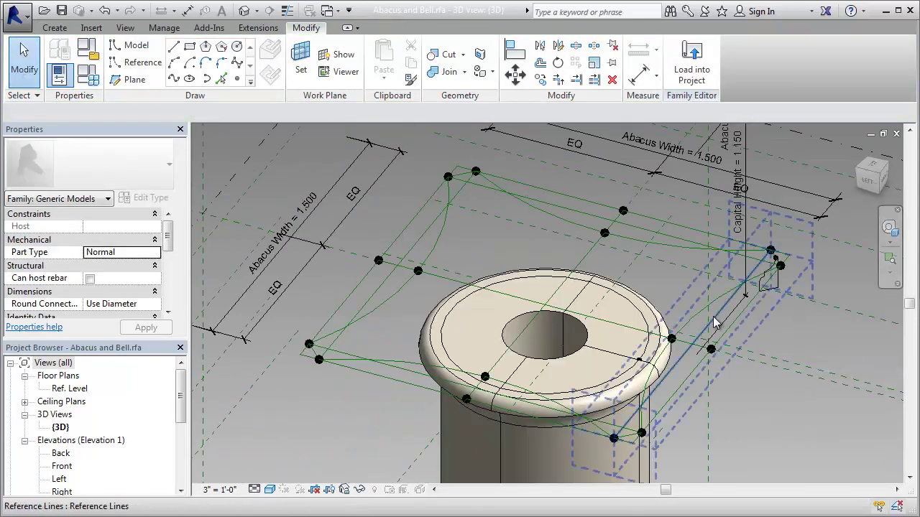
Create a solid abacus form from the curved outline chain and tie its offsets to parameters
key("Tab")
left_click(883, 389)
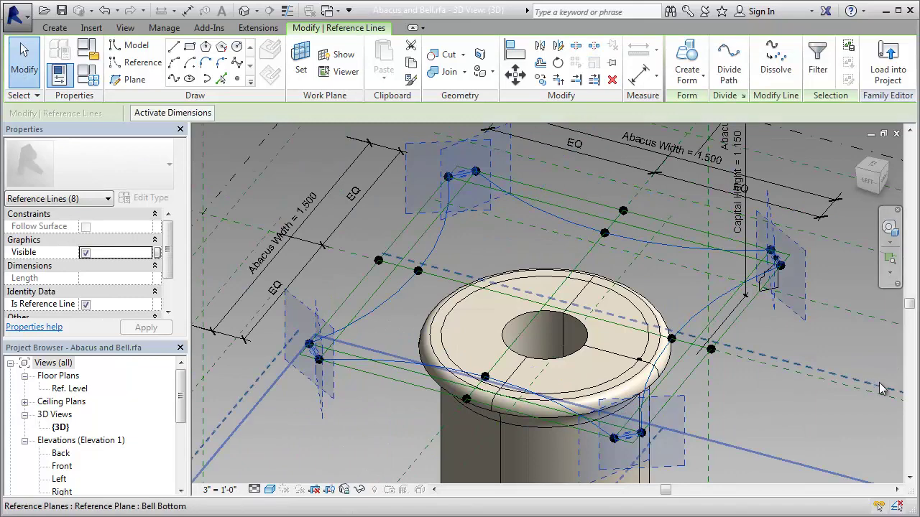
left_click(687, 59)
left_click(352, 456)
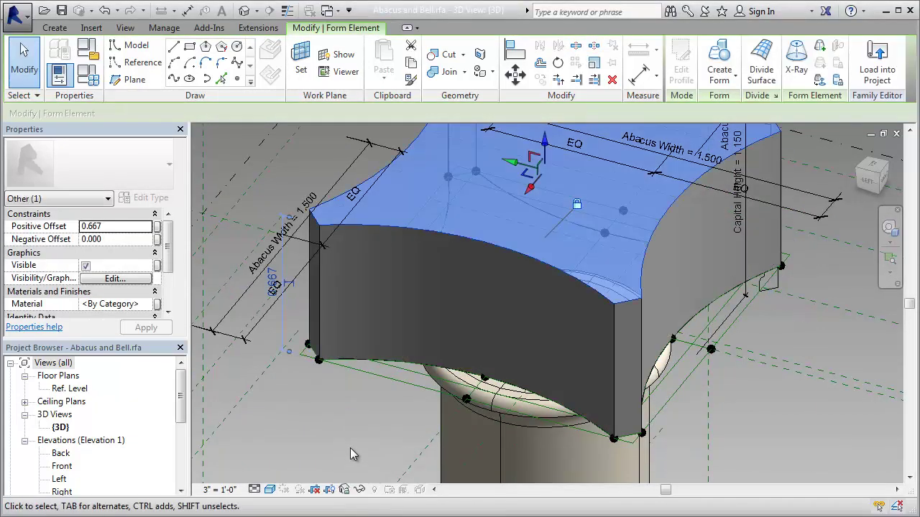
left_click(136, 226)
type("0")
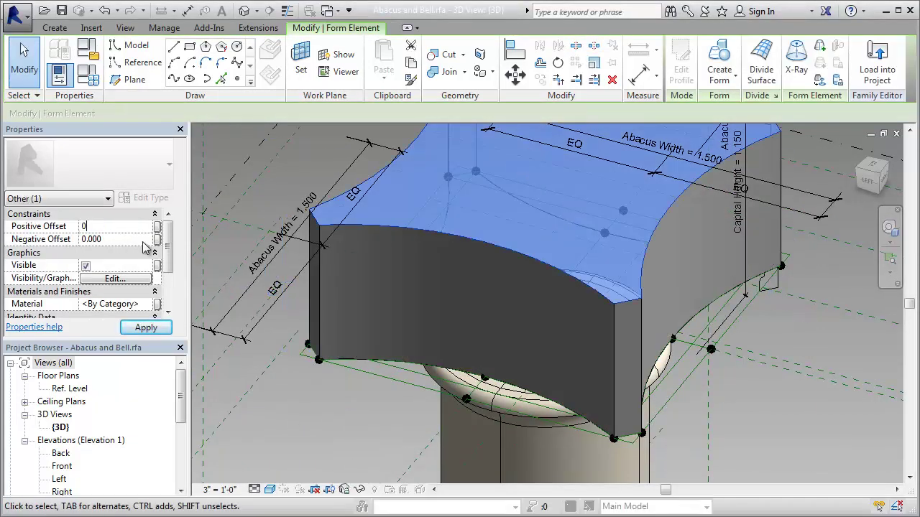
left_click(157, 239)
left_click(580, 329)
left_click(349, 413)
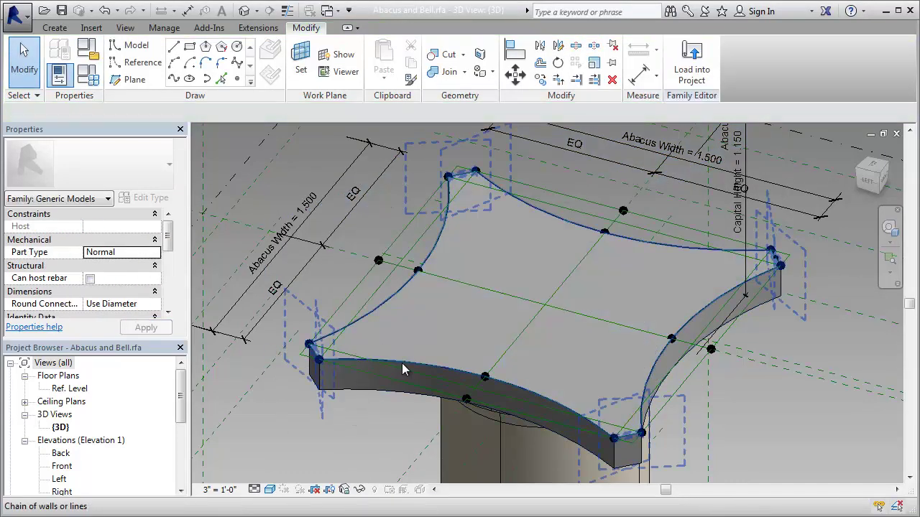
Cut the abacus edge with a void sweep of the profile along the outline lines
left_click(401, 369)
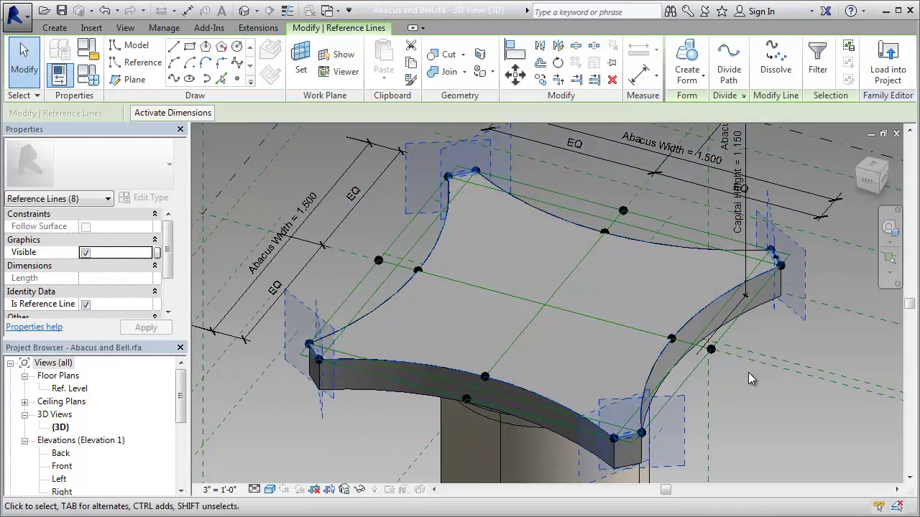
left_click(782, 265, "ctrl")
left_click(687, 65)
left_click(701, 144)
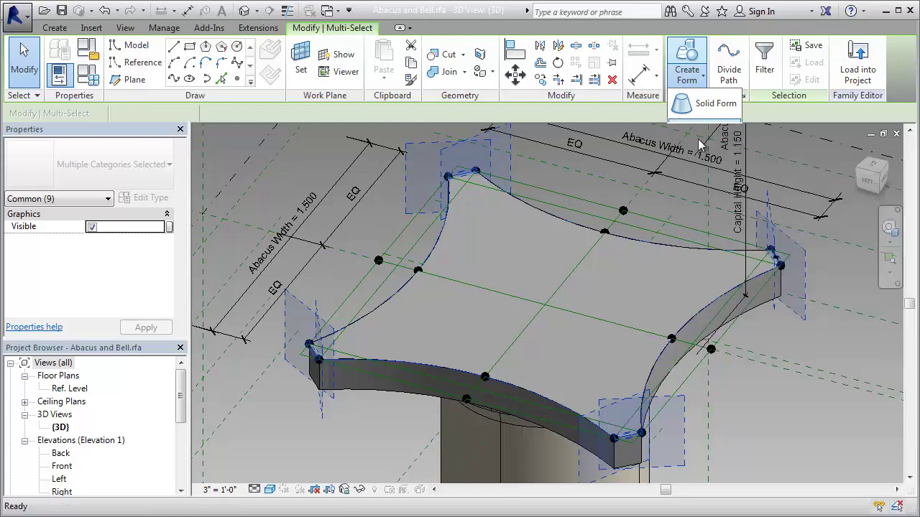
middle_click_drag(766, 350, 809, 214, "shift")
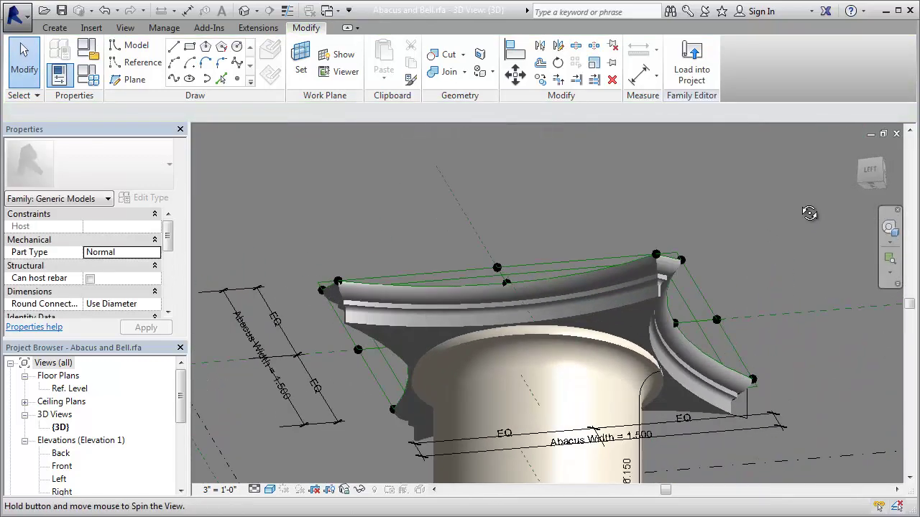
Link the capital's material to the Capital Material parameter and save the family
left_click(629, 300)
left_click(169, 266)
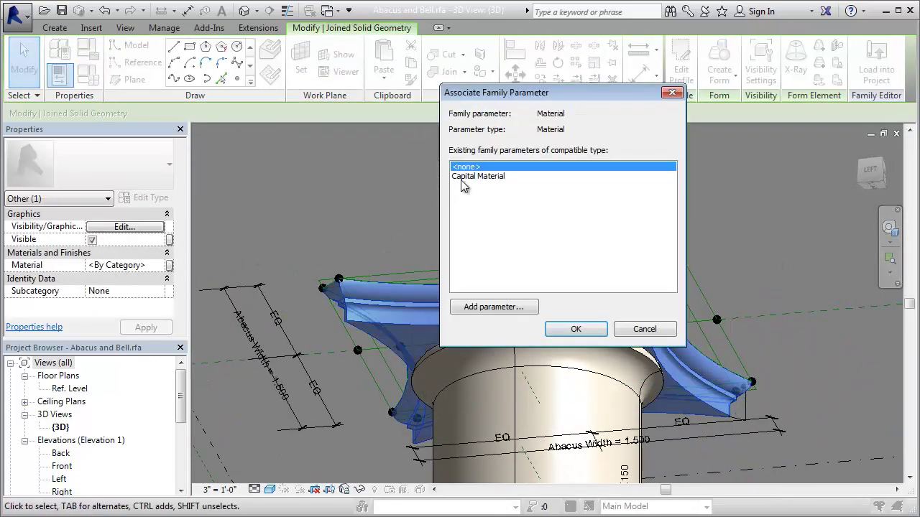
double_click(462, 178)
left_click(756, 257)
middle_click_drag(756, 257, 694, 443, "shift")
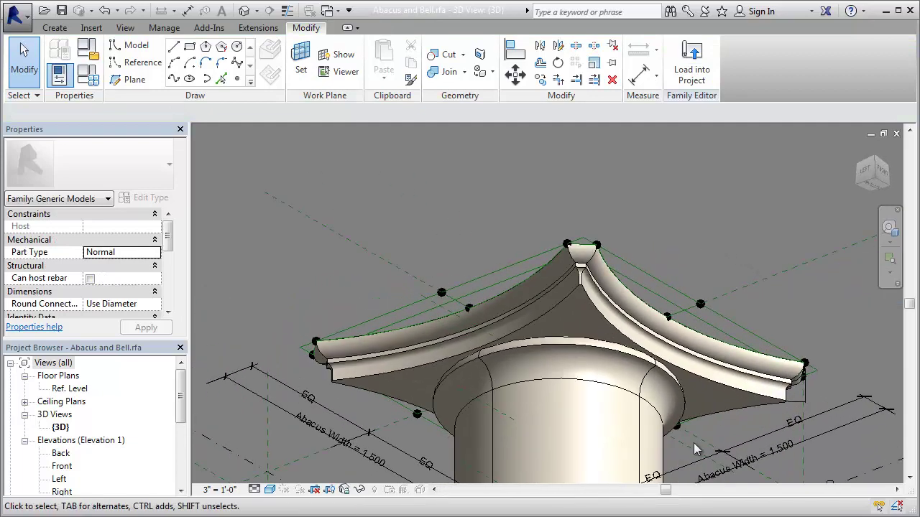
left_click(841, 464)
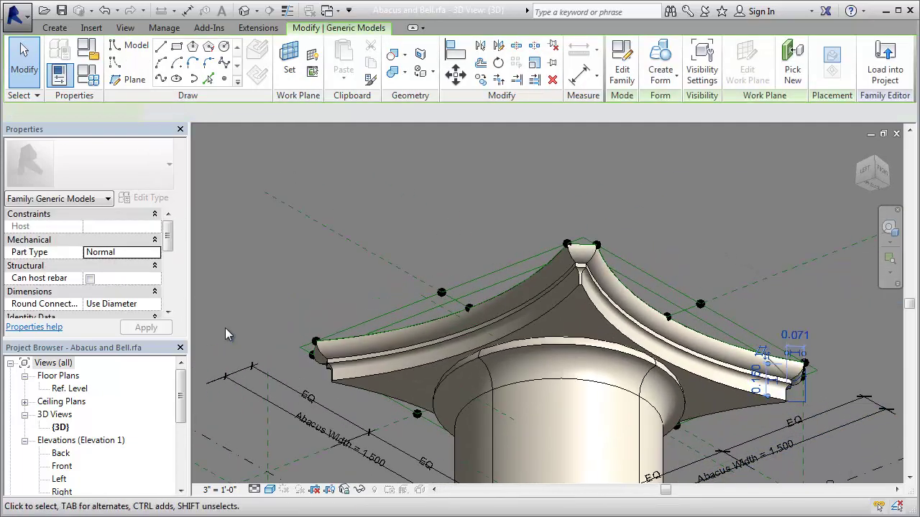
left_click(246, 241)
key("ctrl+s")
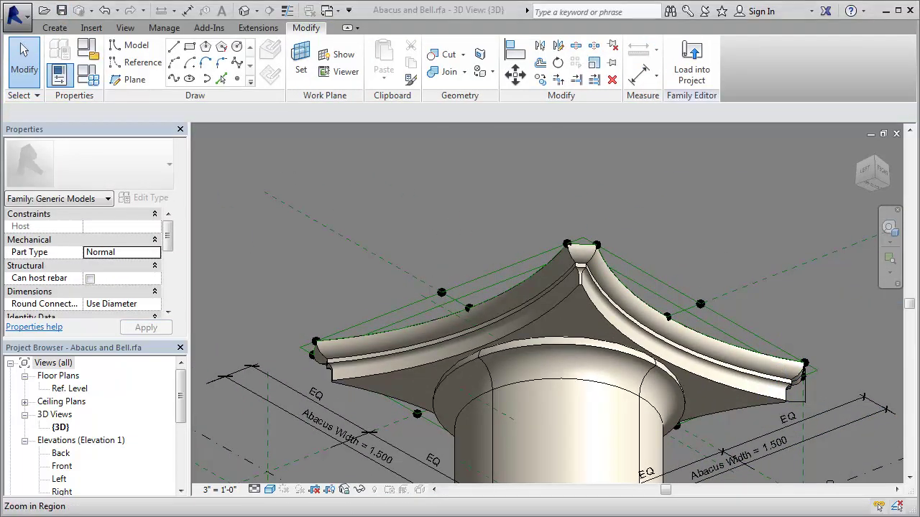
Associate the void profile's Base Diameter type parameter with the family's Base Diameter
left_click(799, 379)
left_click(157, 197)
left_click(557, 389)
left_click(503, 195)
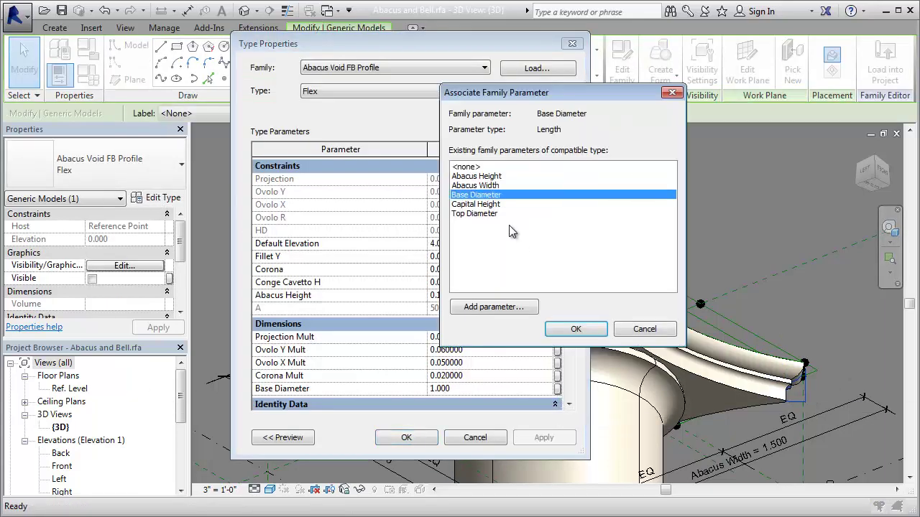
left_click(581, 328)
left_click(406, 437)
left_click(354, 238)
Flex Base Diameter to larger values and 0.750, then restore it to 1
left_click(91, 82)
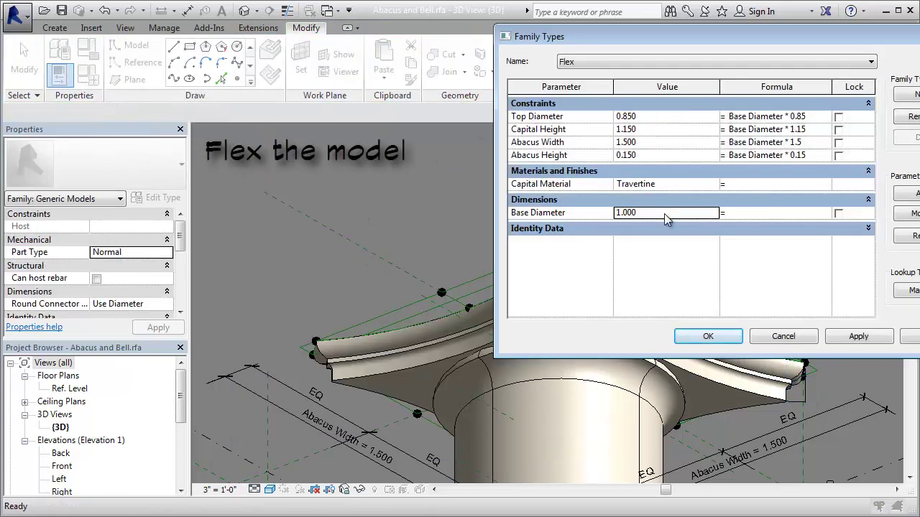
left_click(861, 337)
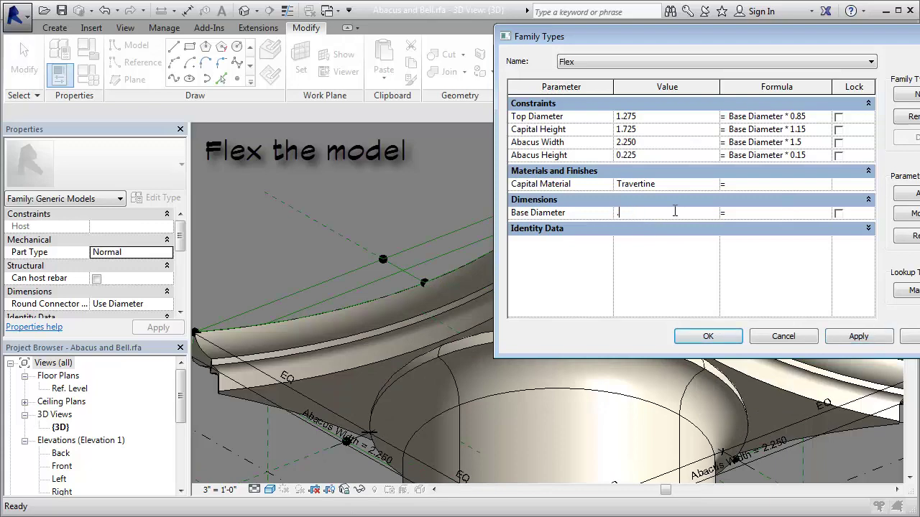
type("75")
left_click(864, 345)
left_click(708, 337)
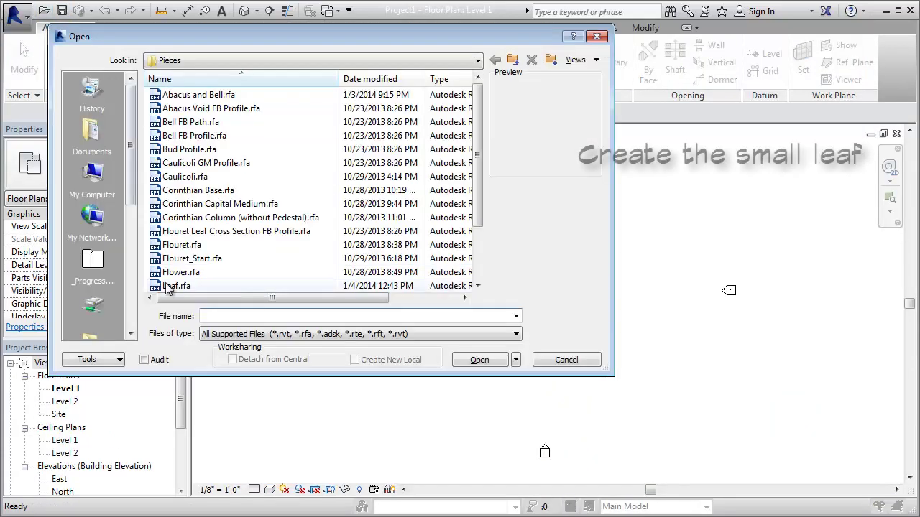
Open the Leaf family, zoom into the profile framework and temporarily hide the dimensions
left_click(892, 202)
left_click_drag(493, 242, 608, 352)
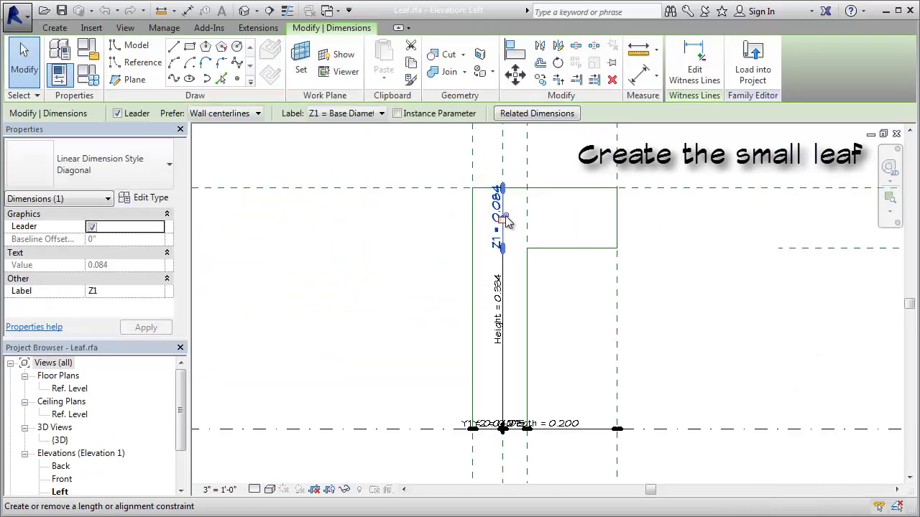
right_click(651, 176)
left_click(345, 489)
left_click(380, 454)
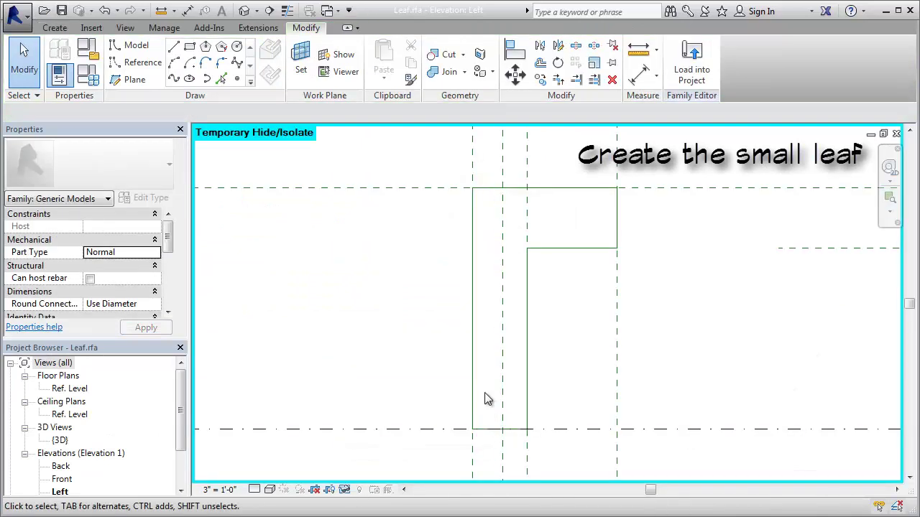
Sketch a spline reference line up the stem and into the curl
left_click(174, 79)
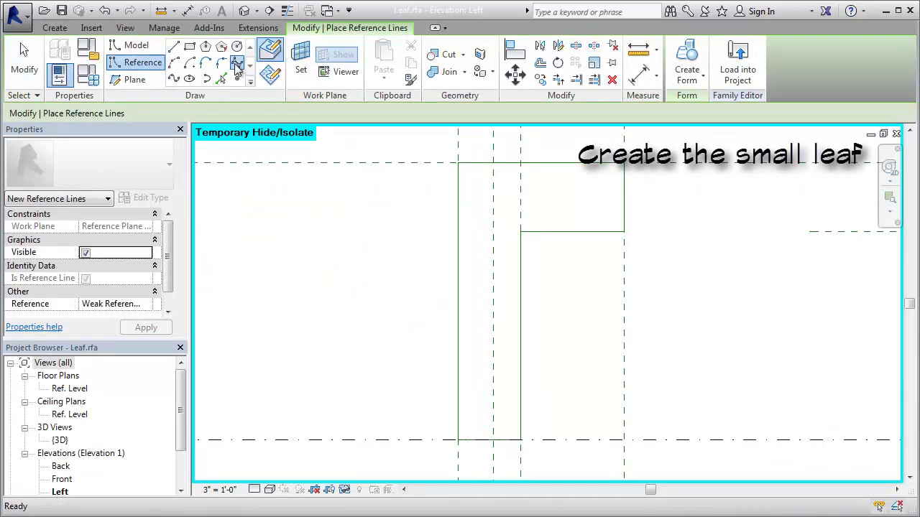
left_click(498, 264)
left_click(501, 216)
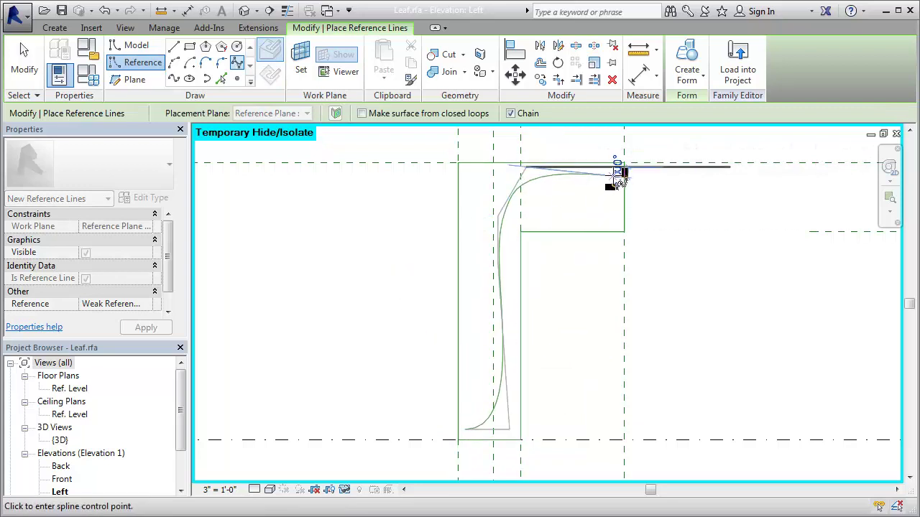
left_click(604, 225)
key("Escape")
key("Escape")
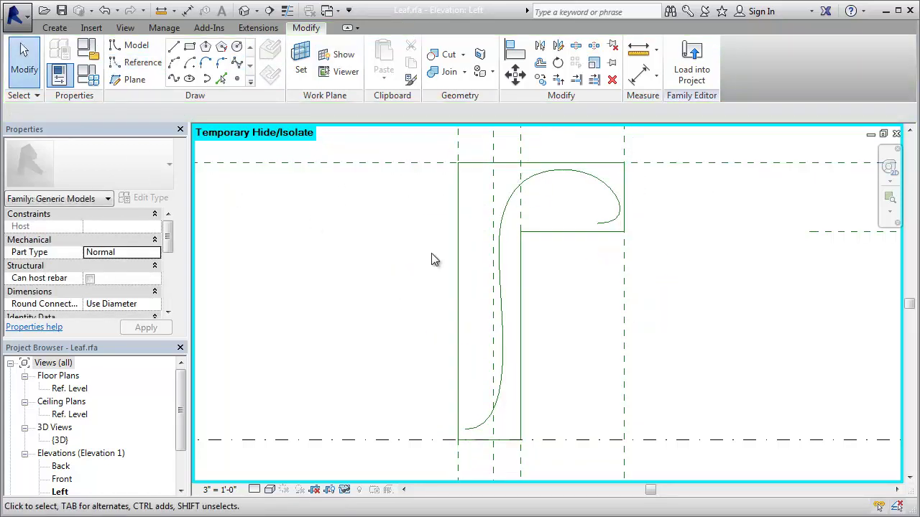
Refine the spline by dragging its top and bottom control points
left_click(611, 176)
mouse_move(546, 170)
left_mouse_down()
mouse_move(538, 160)
mouse_move(532, 174)
mouse_move(524, 168)
left_mouse_up()
left_click_drag(510, 429, 515, 428)
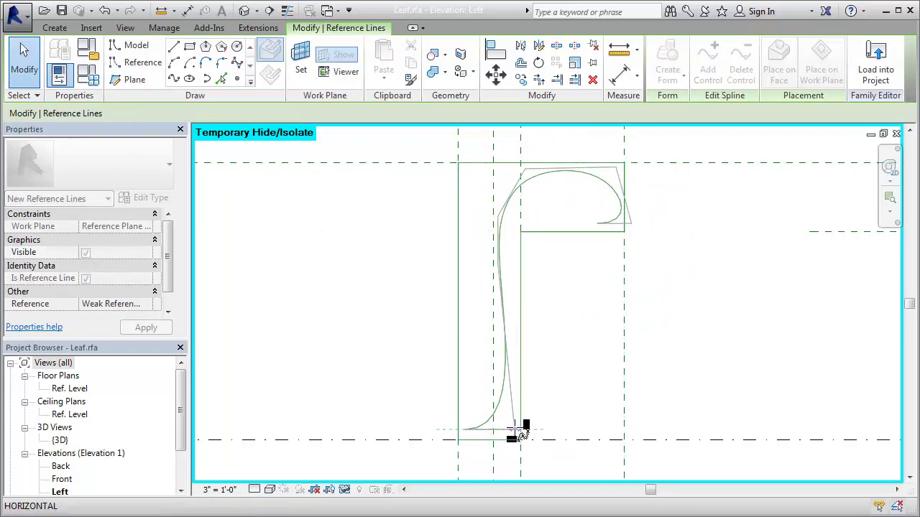
key("Escape")
Dimension the leaf with a left vertical dimension, the 0.035 dimension below the curl, and a small right vertical
left_click(638, 74)
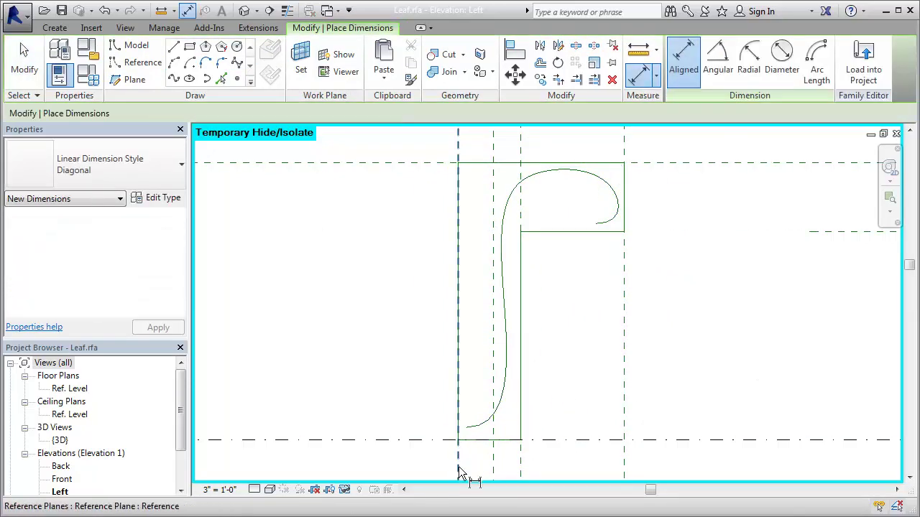
left_click(467, 428)
left_click(434, 440)
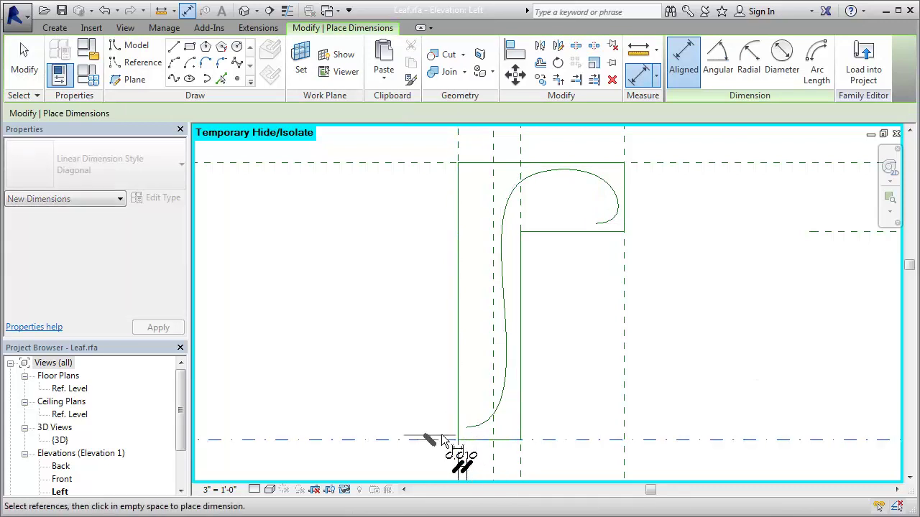
left_click(406, 431)
left_click(593, 223)
left_click(650, 281)
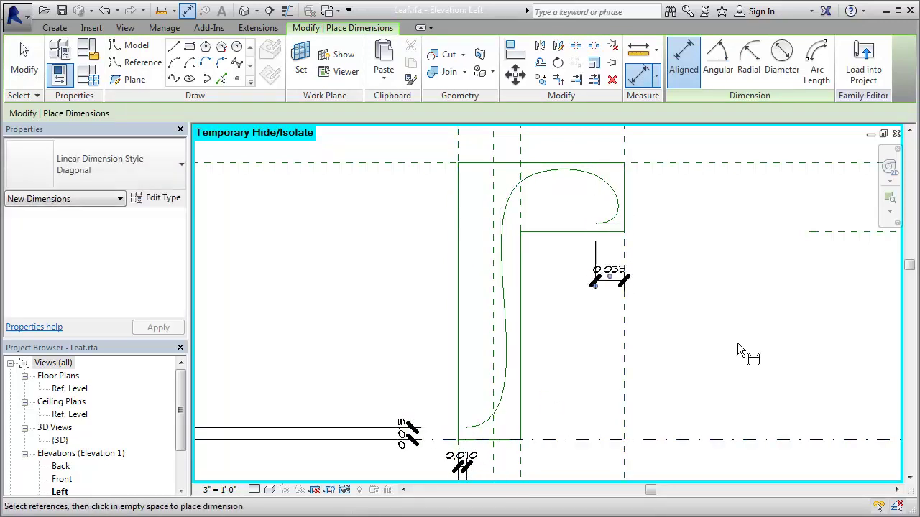
left_click(832, 231)
left_click(604, 225)
left_click(672, 225)
Label the right vertical dimension Path Y2 and the left vertical dimension Path Y1
left_click(24, 66)
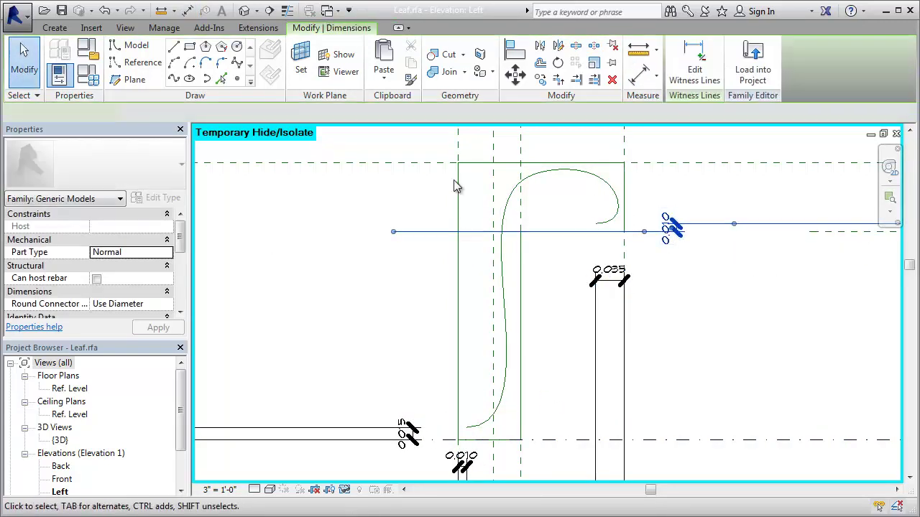
left_click(366, 113)
left_click(327, 138)
type("Path Y2")
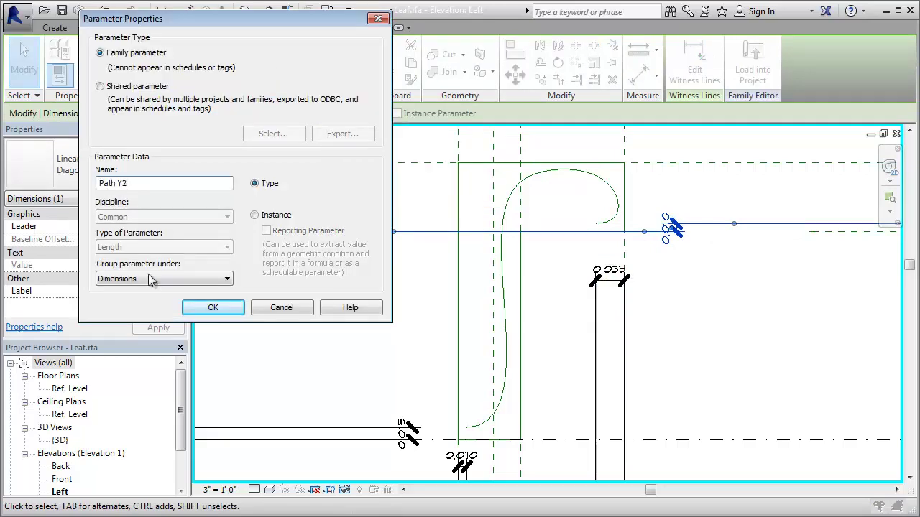
left_click(212, 308)
left_click(406, 431)
left_click(338, 113)
left_click(327, 138)
type("Pat")
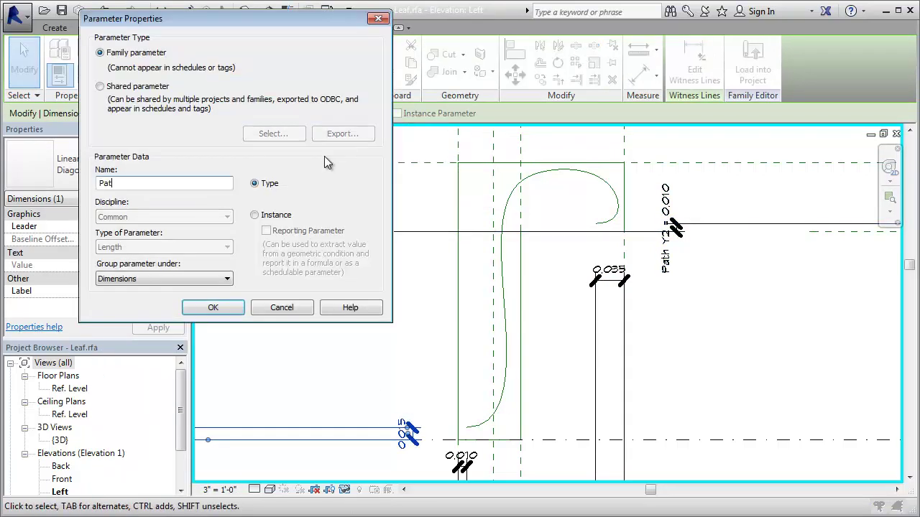
type("h Y1")
left_click(212, 308)
Label the 0.035 dimension Path X2 and the bottom 0.010 dimension Path X1
left_click(610, 280)
left_click(338, 113)
left_click(332, 138)
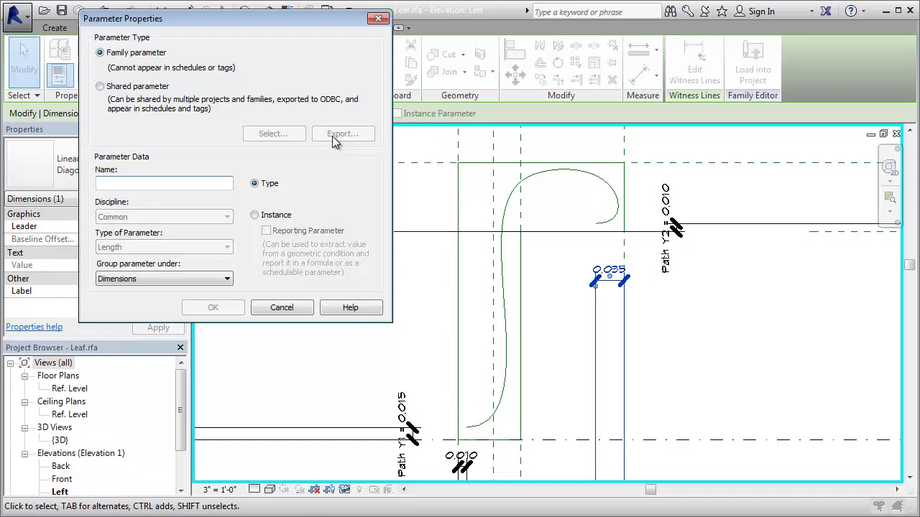
left_click(227, 279)
left_click(213, 307)
left_click(461, 465)
left_click(338, 112)
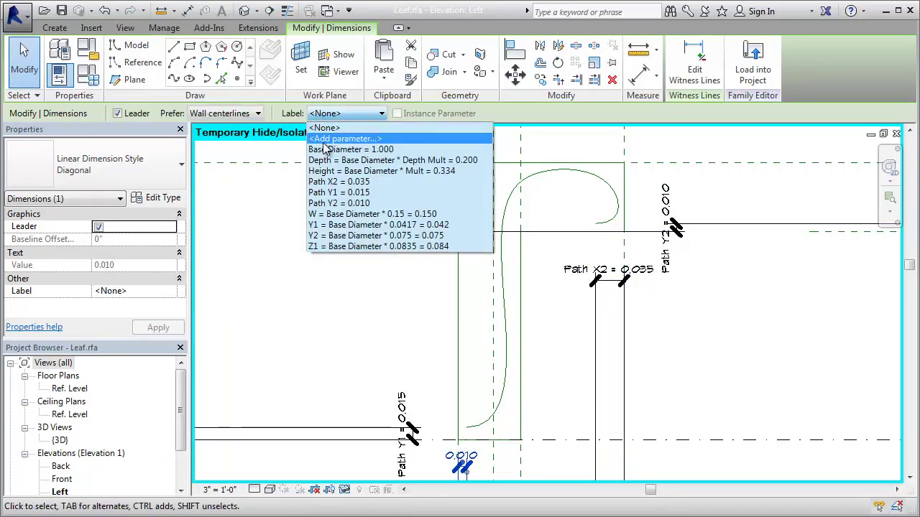
left_click(333, 138)
type("Path X1")
left_click(227, 279)
left_click(212, 308)
Move the Path X2 dimension label text lower for readability
left_click(666, 229)
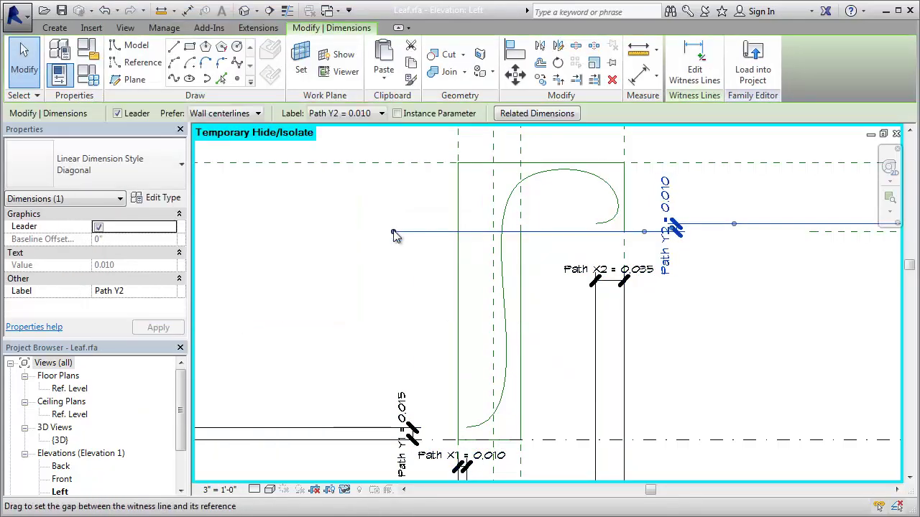
left_click(609, 272)
left_click_drag(609, 280, 626, 320)
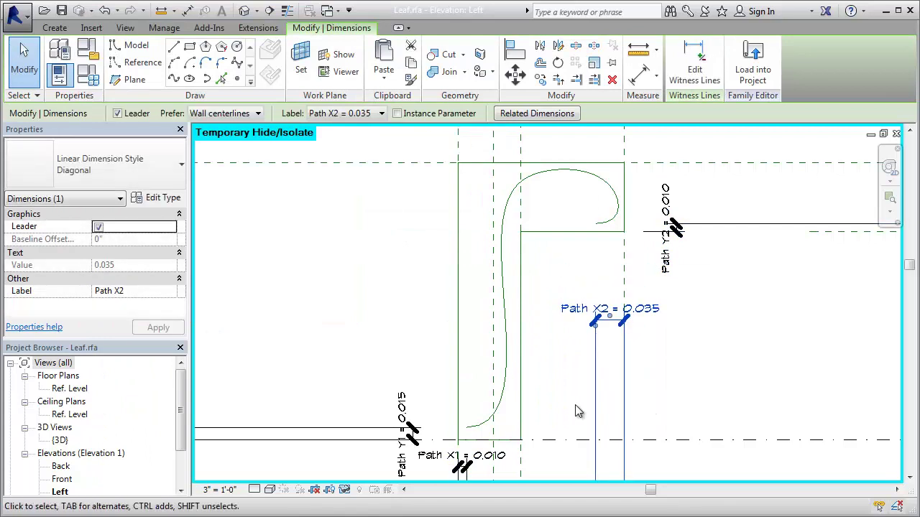
key("Escape")
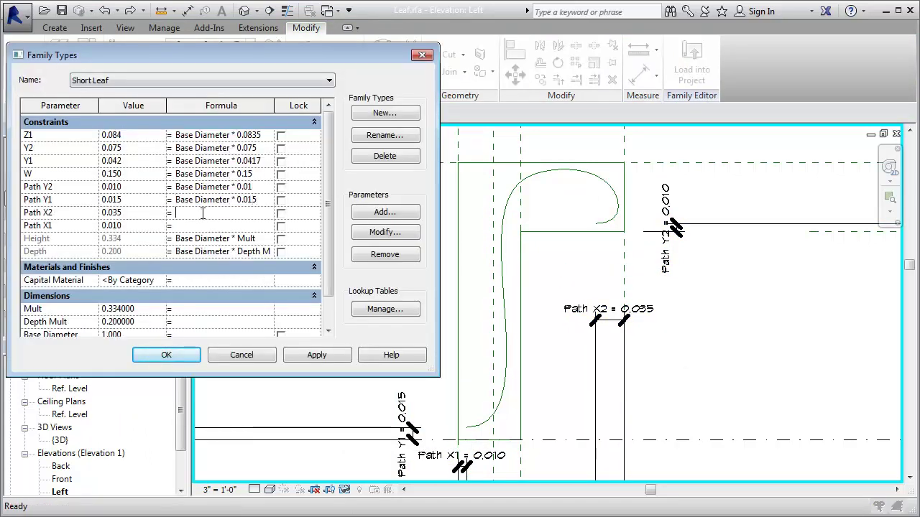
type("Base Diameter * 0.035")
Flex the leaf by setting Base Diameter to 0.5, applying, then 0.75, and close Family Types
left_click(328, 331)
left_click(137, 319)
type(".5")
left_click(316, 355)
left_click(155, 319)
type(".75")
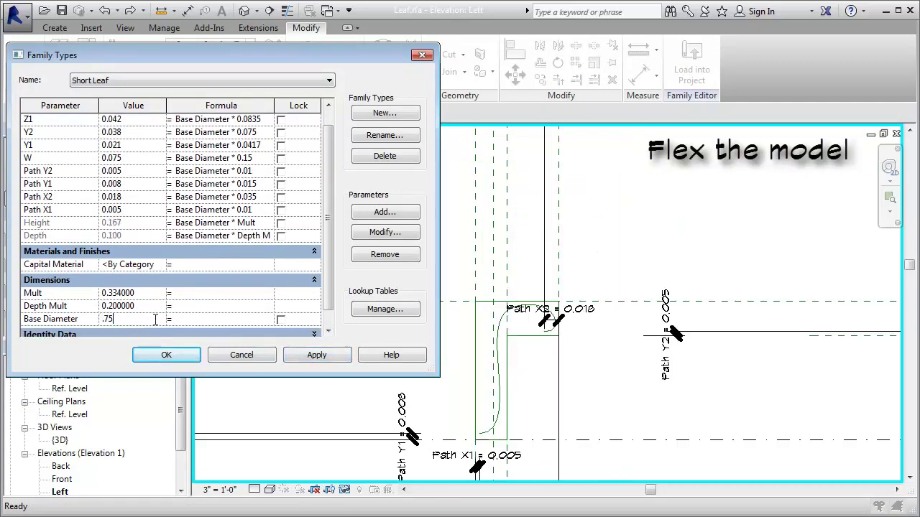
key("Return")
left_click(164, 354)
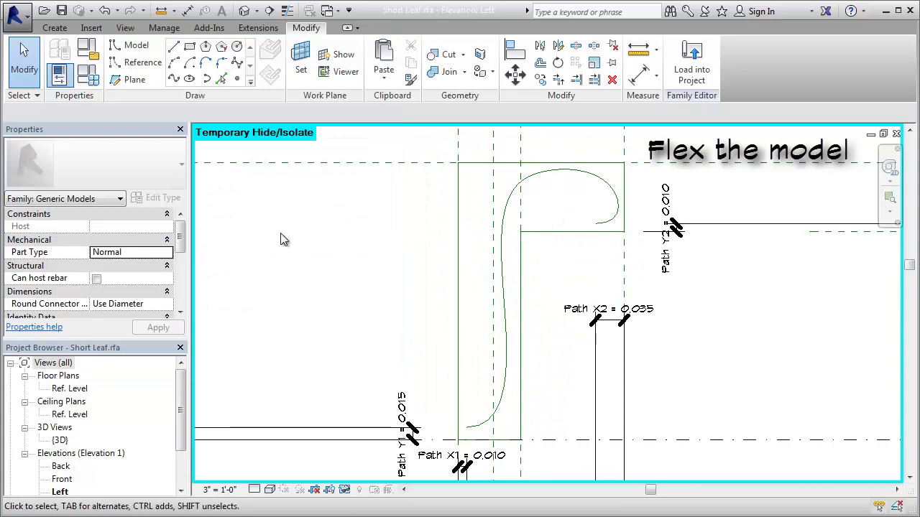
left_click(237, 78)
In the {3D} view, set the path's start reference point to always show its reference planes
key("Escape")
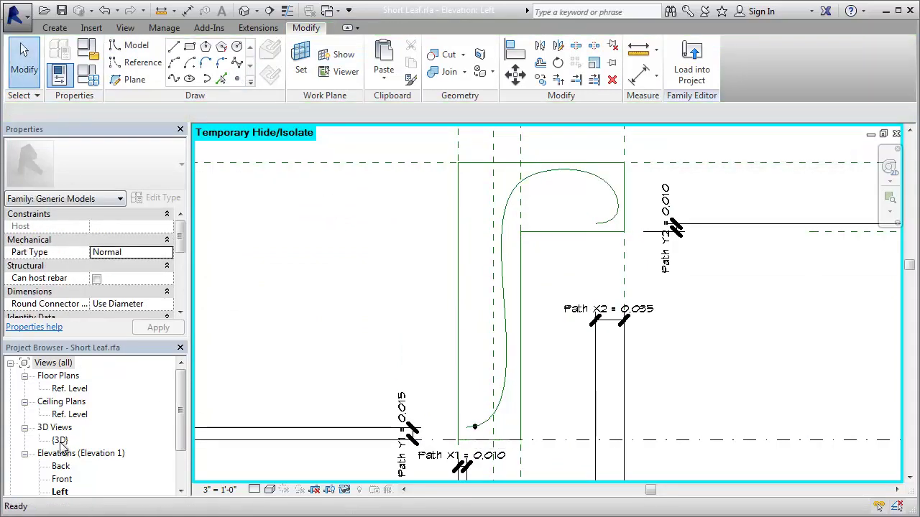
double_click(60, 440)
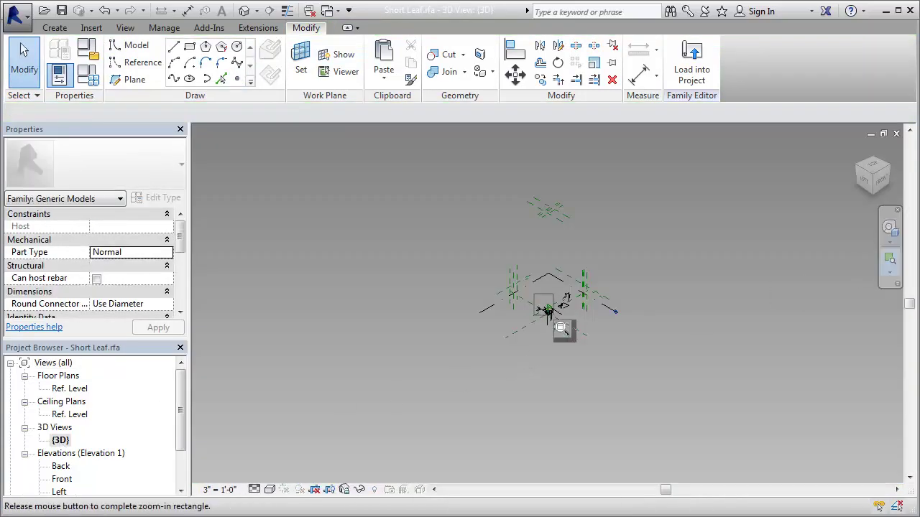
left_click_drag(560, 328, 561, 329)
scroll(474, 355, "up", 5)
left_click(468, 313)
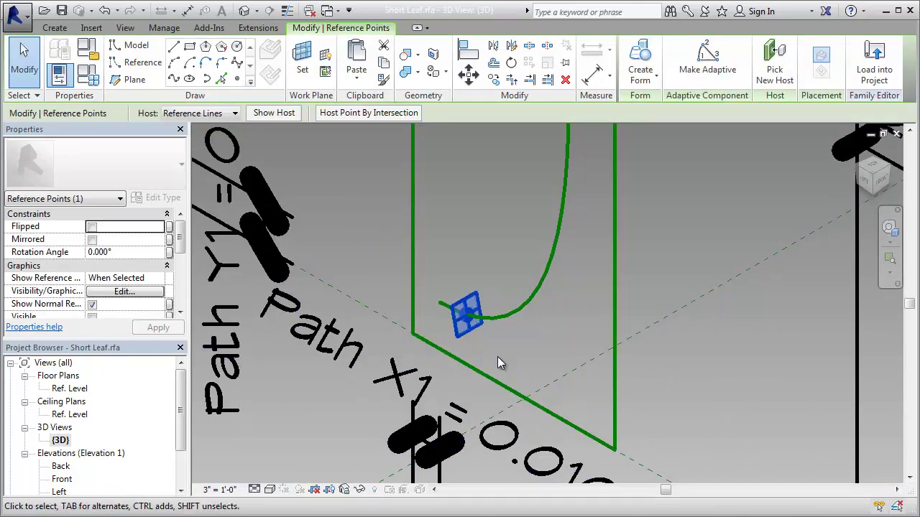
left_click(162, 280)
left_click(117, 320)
left_click(179, 317)
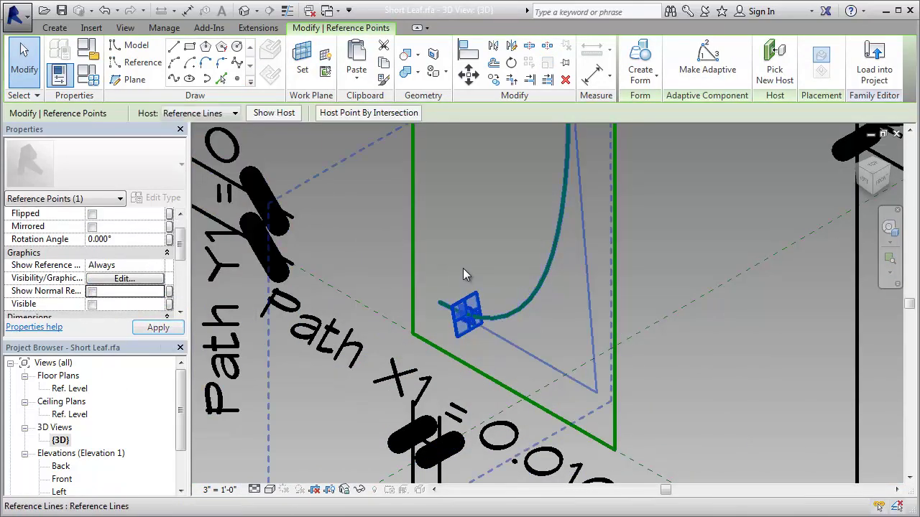
left_click(693, 290)
Place a new reference point hosted on the existing start point's plane, accepting the identical-points warning
left_click(238, 79)
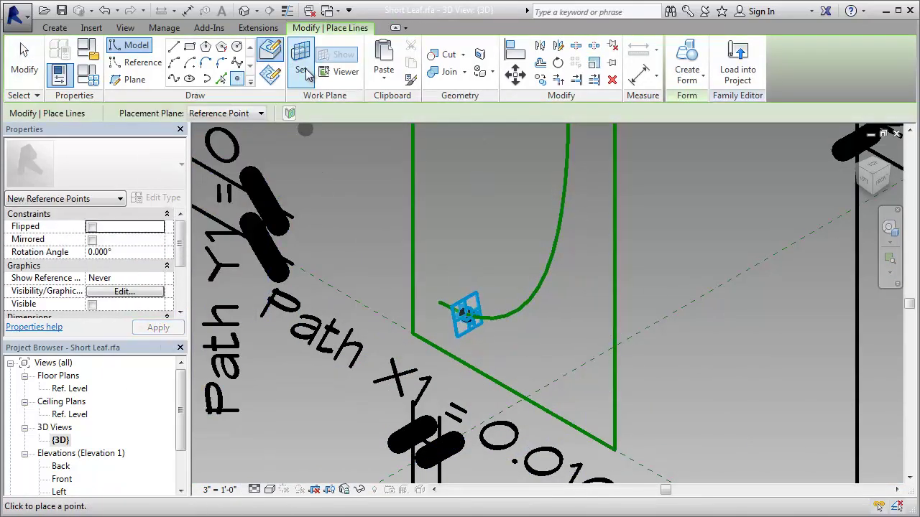
left_click(303, 71)
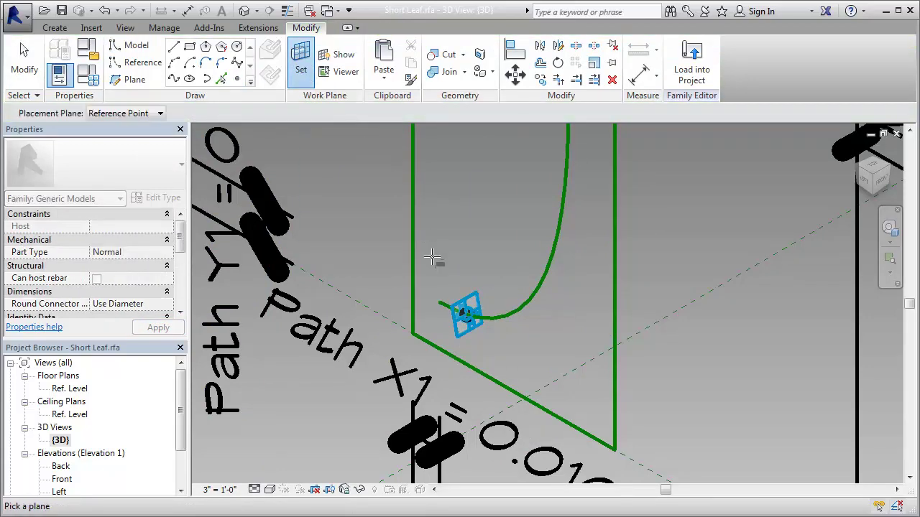
left_click(467, 317)
left_click(468, 317)
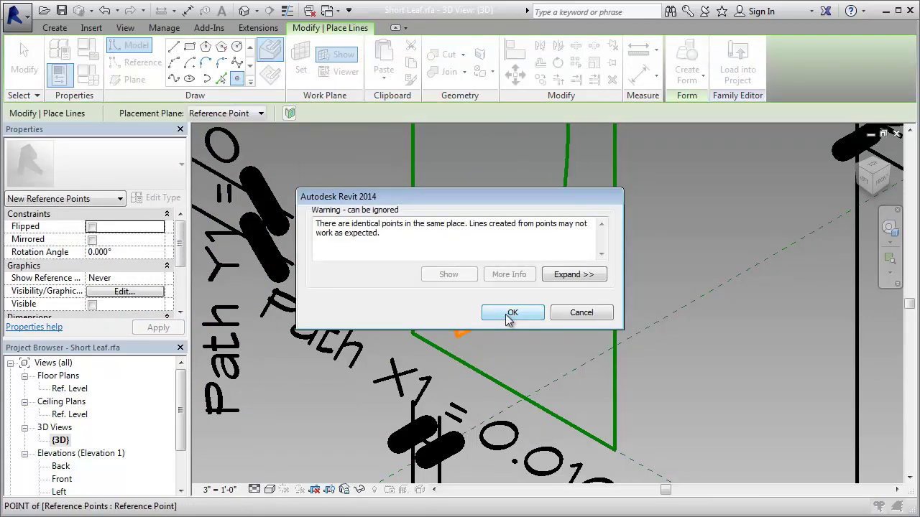
left_click(501, 319)
left_click(501, 320)
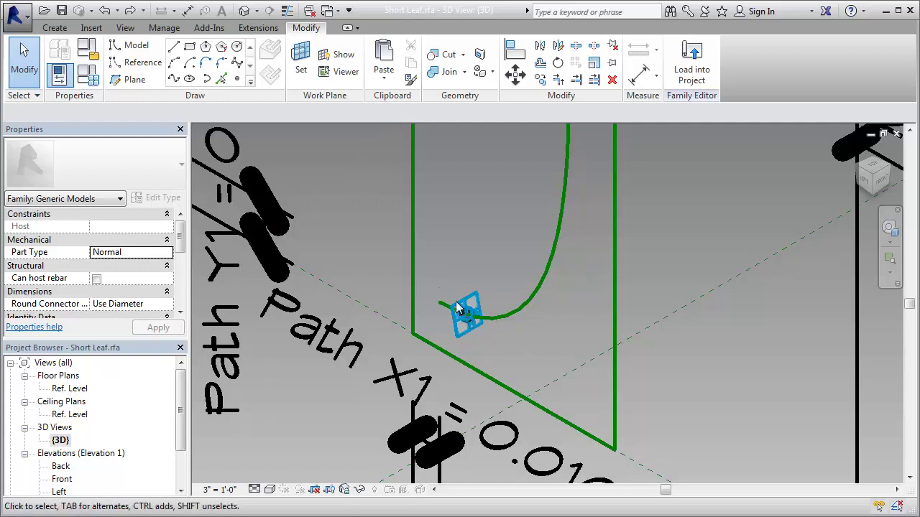
left_click(465, 313)
Associate the hosted point's Offset with a new parameter, Profile V1
scroll(94, 273, "down", 3)
scroll(108, 287, "down", 1)
left_click(130, 303)
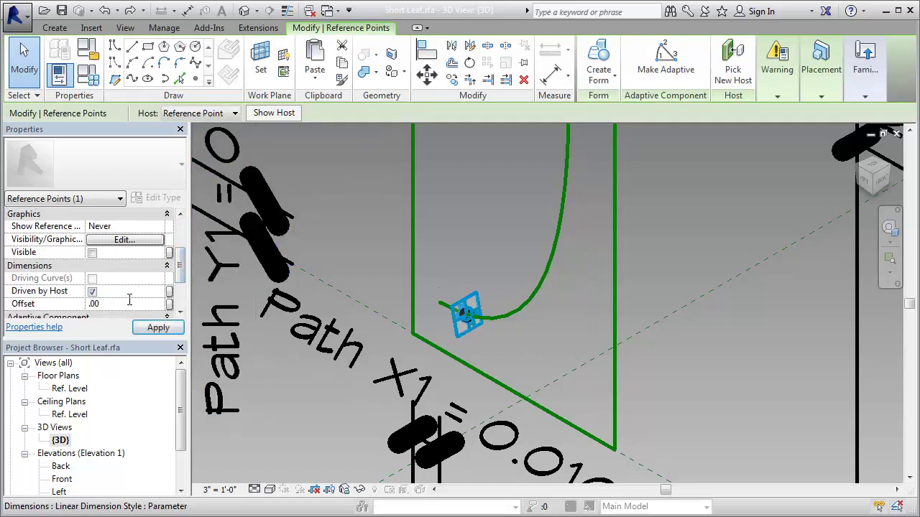
type("0.005")
left_click(169, 304)
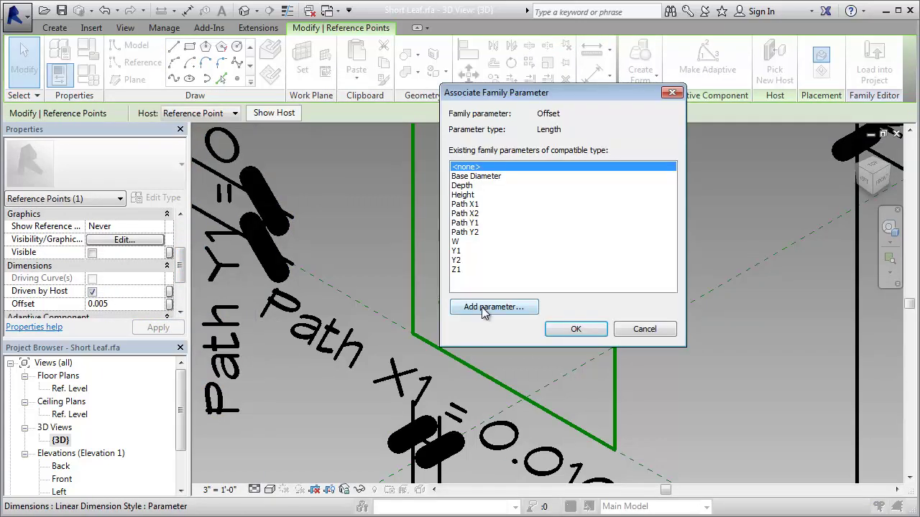
left_click(481, 306)
type("Profile V1")
left_click(228, 279)
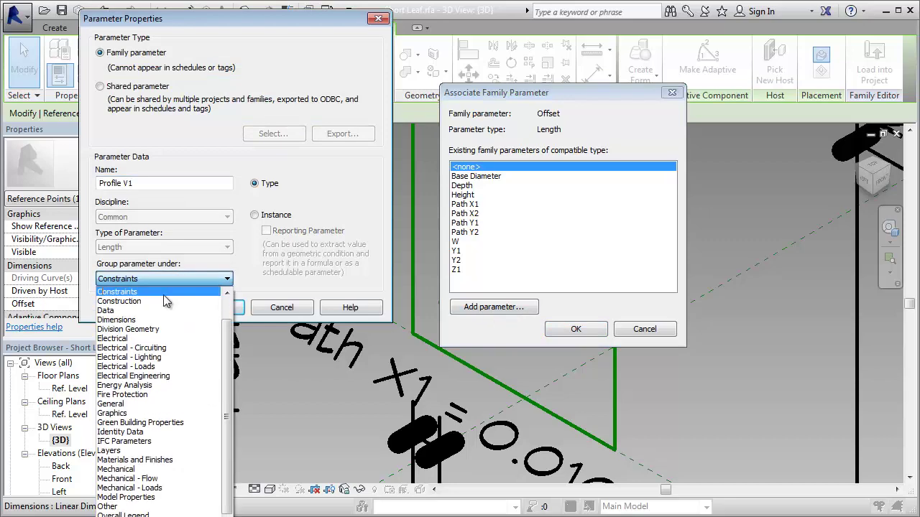
left_click(212, 307)
left_click(575, 329)
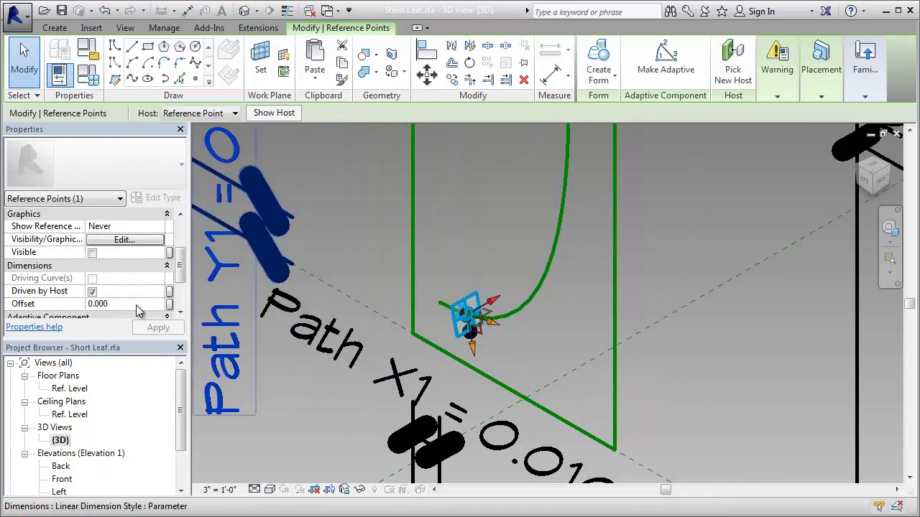
Set another point's Offset to 0.025 and link it to a new parameter, Profile V2
left_click(129, 303)
type(".025")
left_click(153, 329)
left_click(169, 304)
left_click(466, 307)
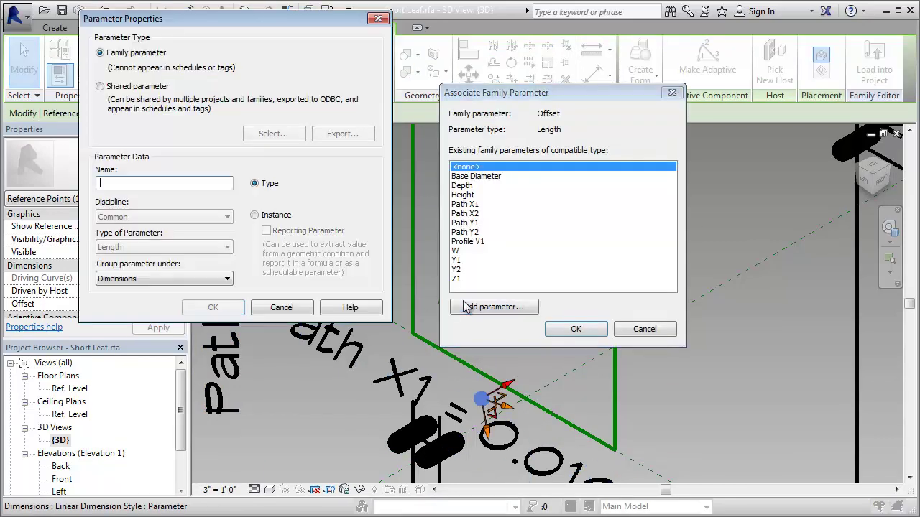
left_click(227, 279)
left_click(158, 281)
left_click(213, 307)
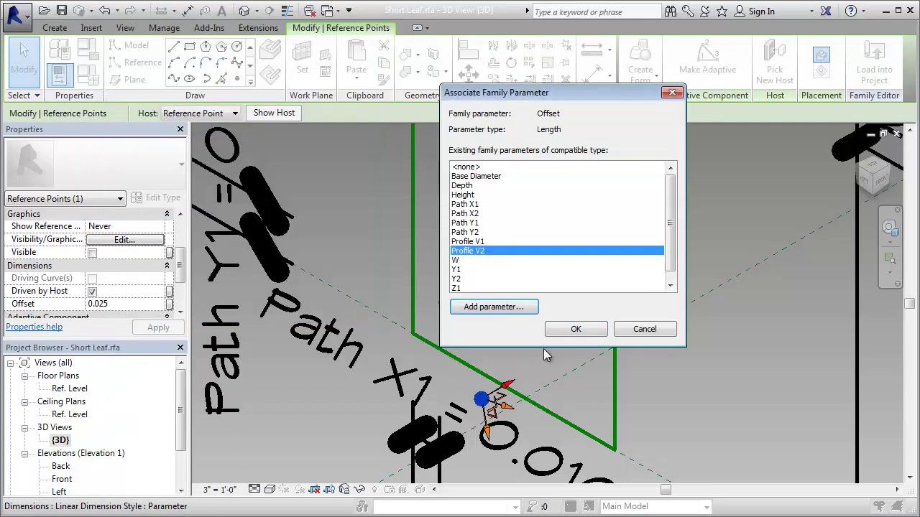
left_click(576, 328)
left_click(665, 380)
left_click_drag(480, 313, 504, 287)
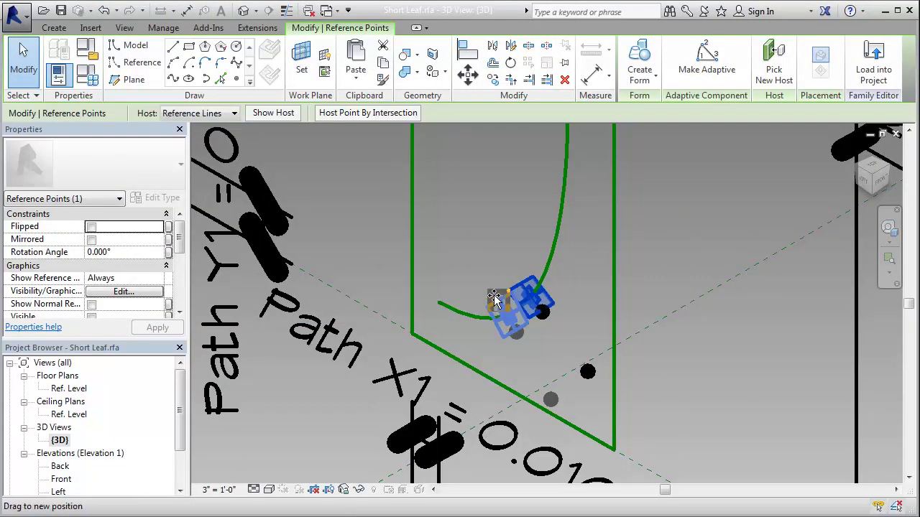
Set the work plane on the hosted point and select that point
left_click(504, 287)
left_click(237, 80)
left_click(300, 65)
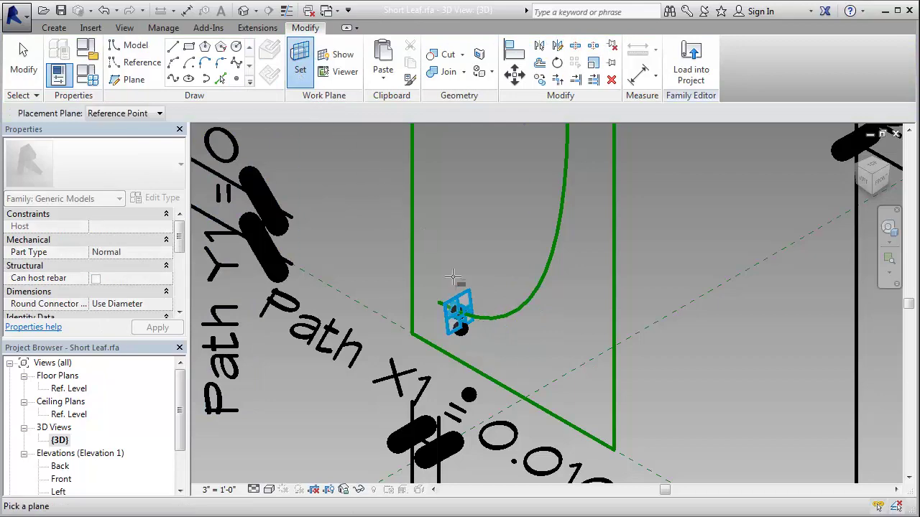
left_click(458, 308)
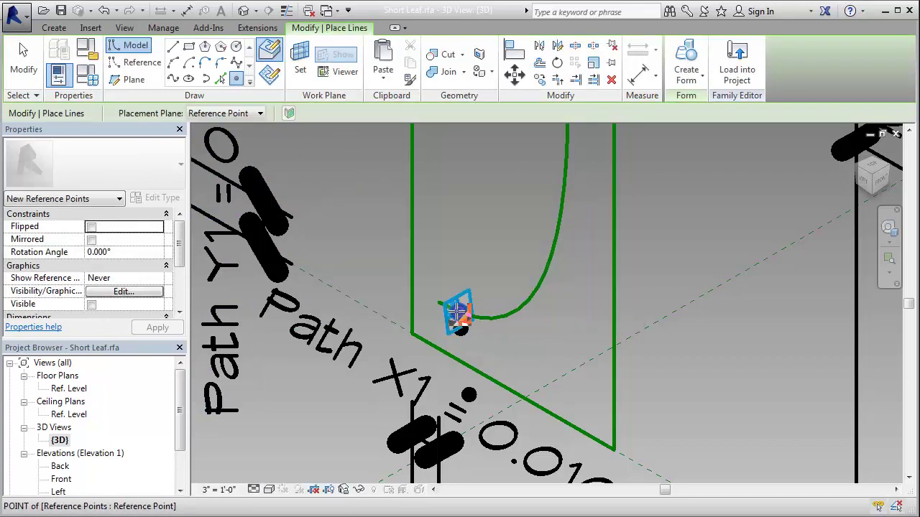
key("Escape")
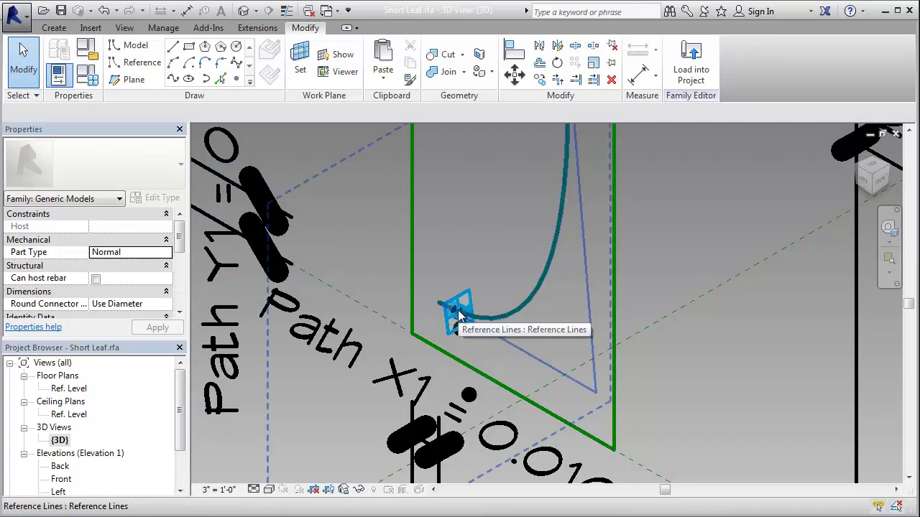
left_click(458, 316)
left_click_drag(180, 233, 180, 284)
Give the point a 0.100 offset linked to new parameter Profile U1 Pos under Constraints
left_click(128, 253)
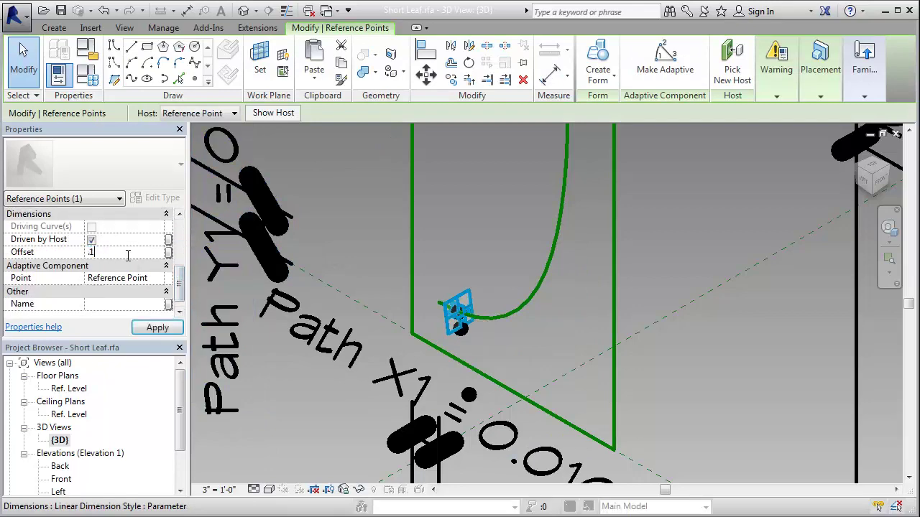
left_click(157, 328)
left_click(168, 252)
left_click(493, 307)
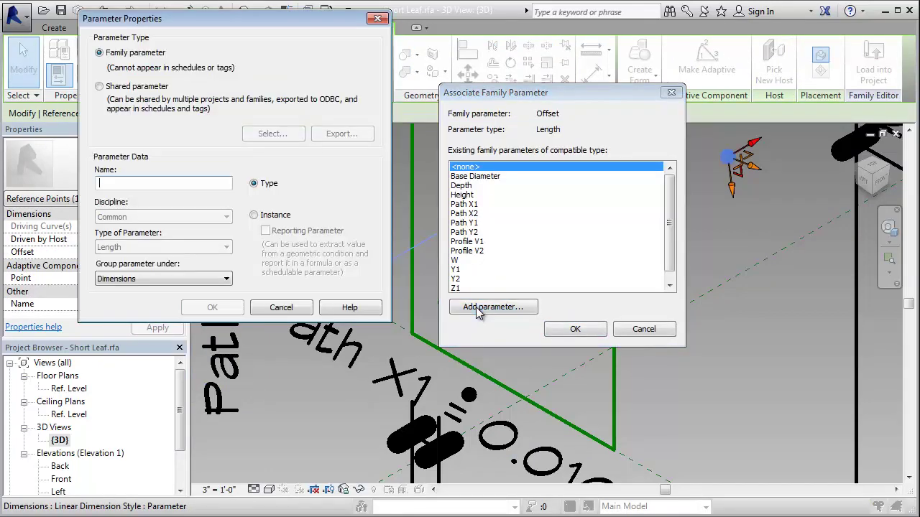
type("Profile U1 Pos")
left_click(215, 279)
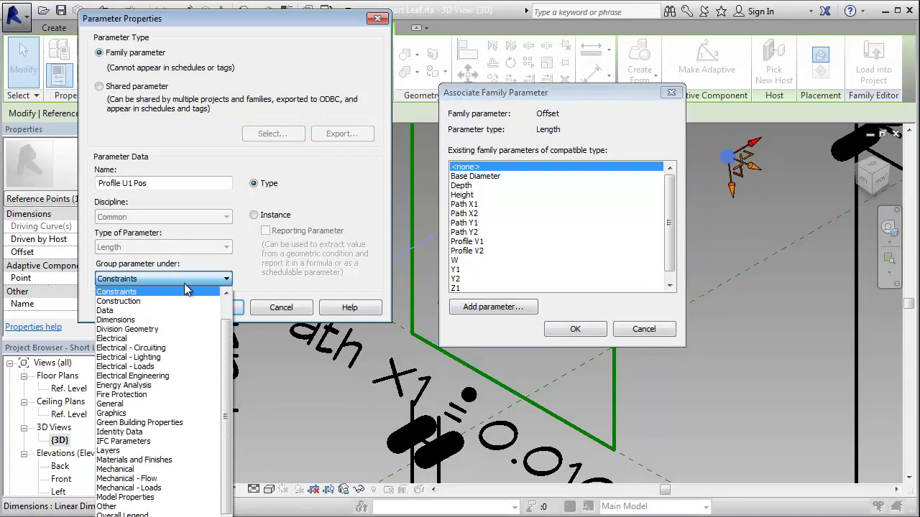
left_click(166, 290)
left_click(212, 307)
left_click(575, 329)
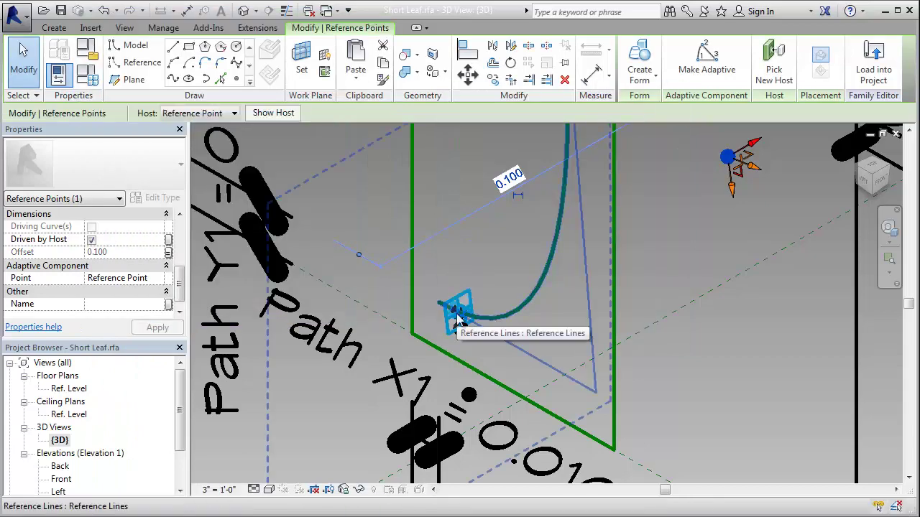
Change the offset to -0.100 and link it to new Constraints parameter Profile U1 Neg
left_click(128, 252)
type("-")
left_click(156, 328)
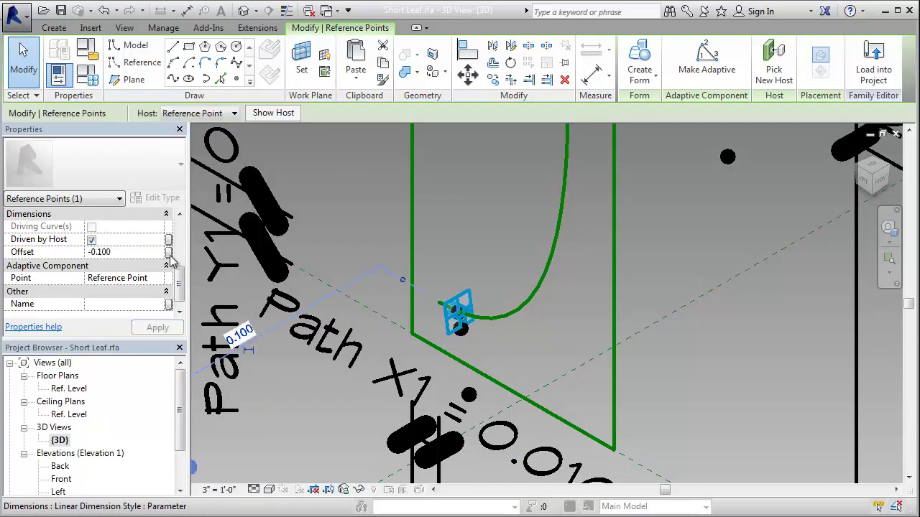
left_click(168, 252)
left_click(493, 307)
left_click(172, 278)
left_click(165, 289)
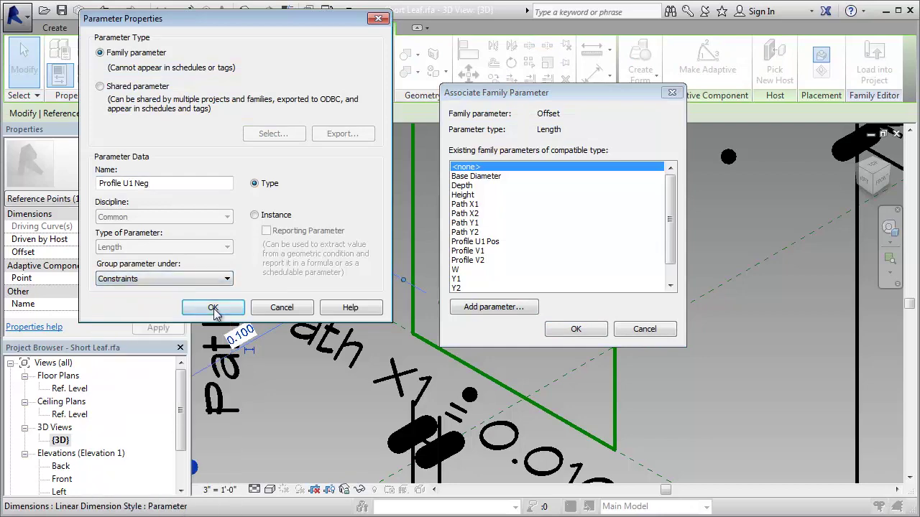
left_click(212, 308)
left_click(575, 329)
mouse_move(503, 302)
left_mouse_down()
mouse_move(537, 280)
mouse_move(504, 303)
left_mouse_up()
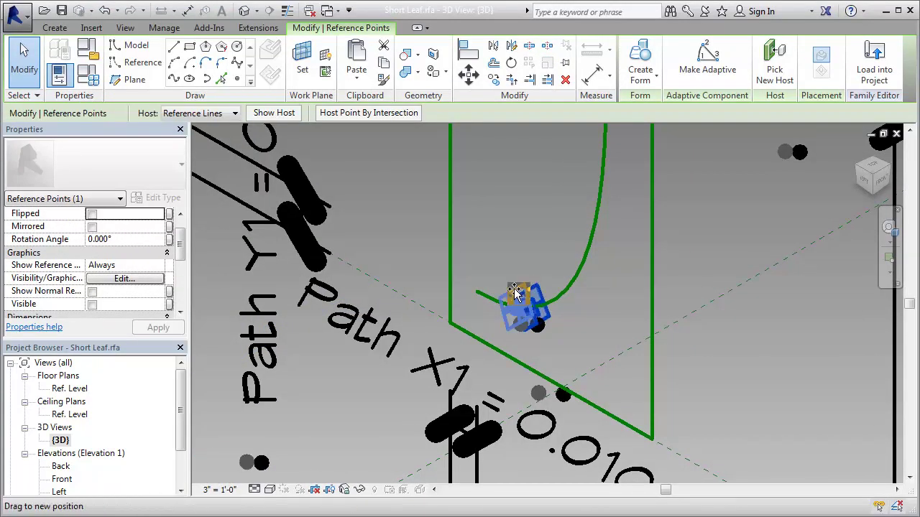
Copy the selected profile reference points up and to the right along the path
scroll(707, 266, "down", 2)
middle_click_drag(708, 266, 589, 325)
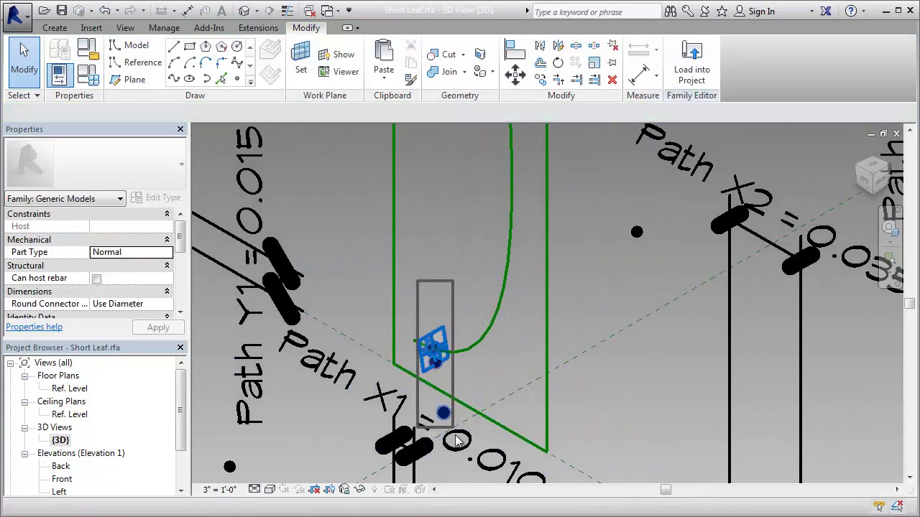
left_click_drag(415, 281, 452, 429)
left_click(636, 231, "ctrl")
left_click(230, 466, "ctrl")
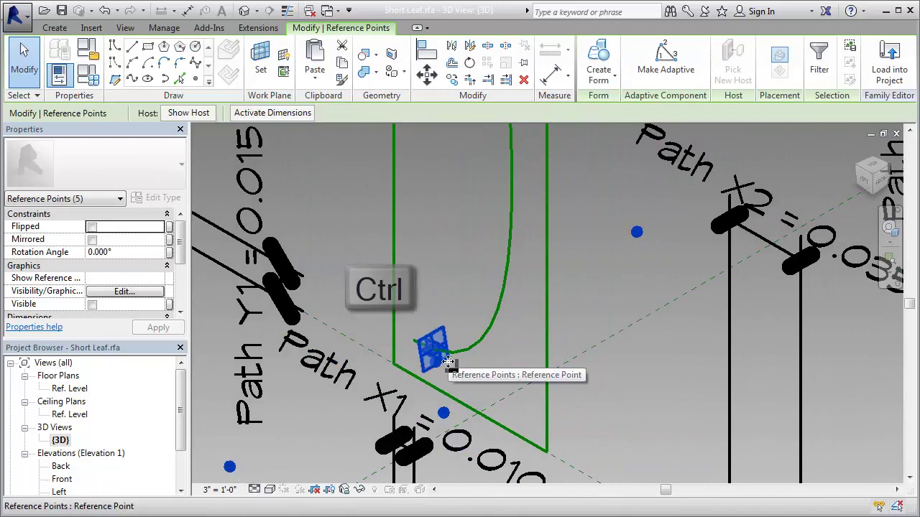
left_click_drag(445, 365, 516, 302, "ctrl")
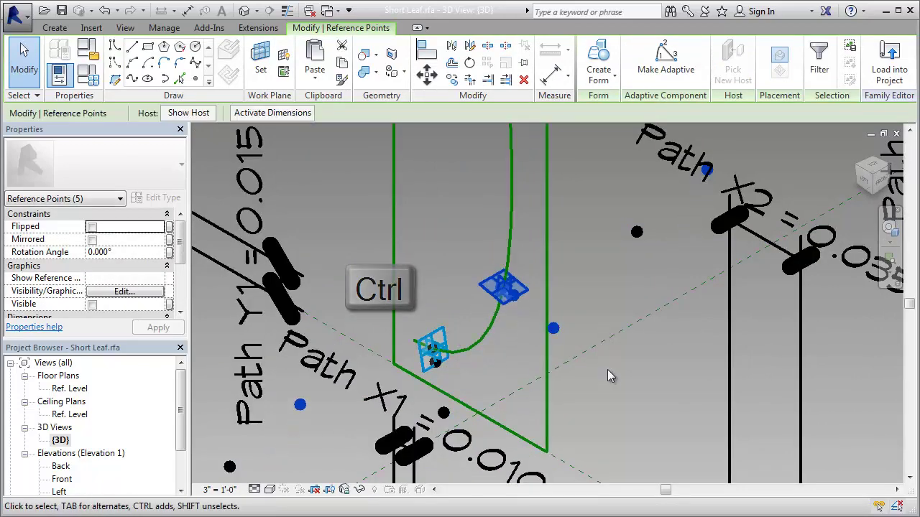
key("Escape")
Draw two splines through the profile points and make both of them reference lines
left_click(300, 404)
left_click(707, 169, "ctrl")
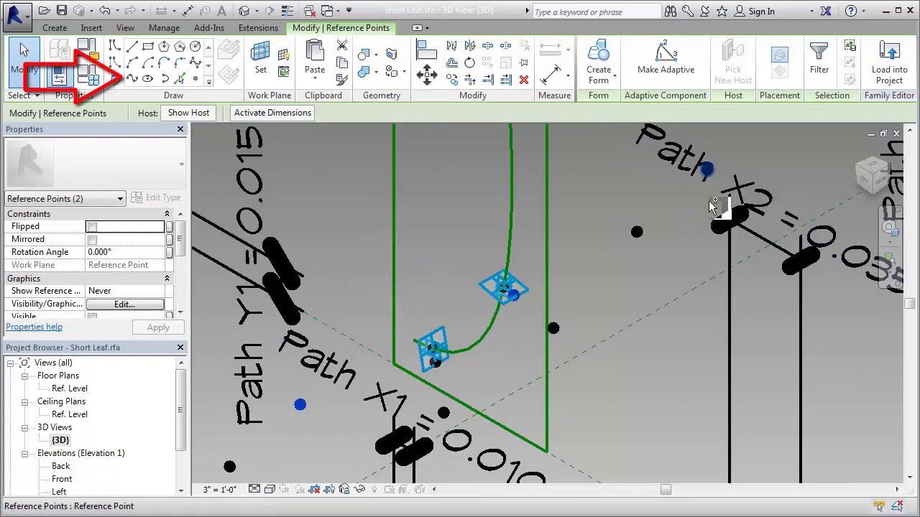
left_click(132, 77)
left_click(553, 328)
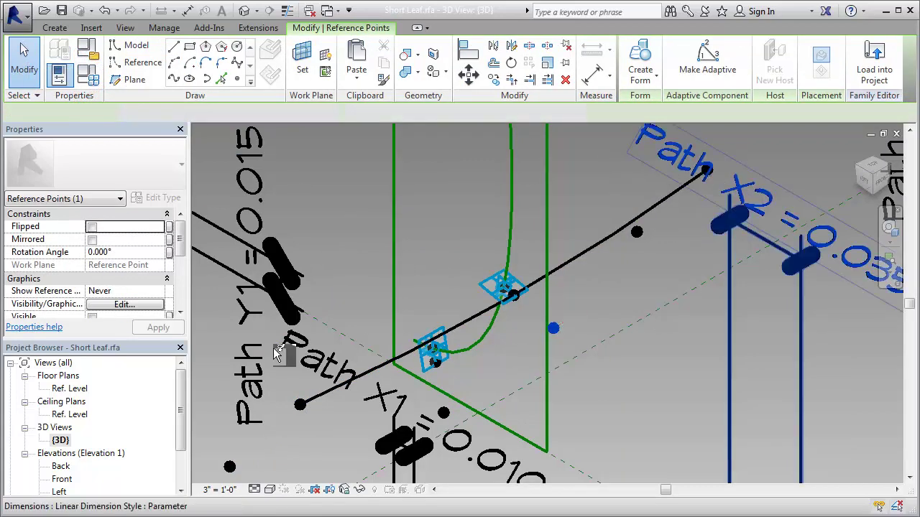
left_click(180, 77)
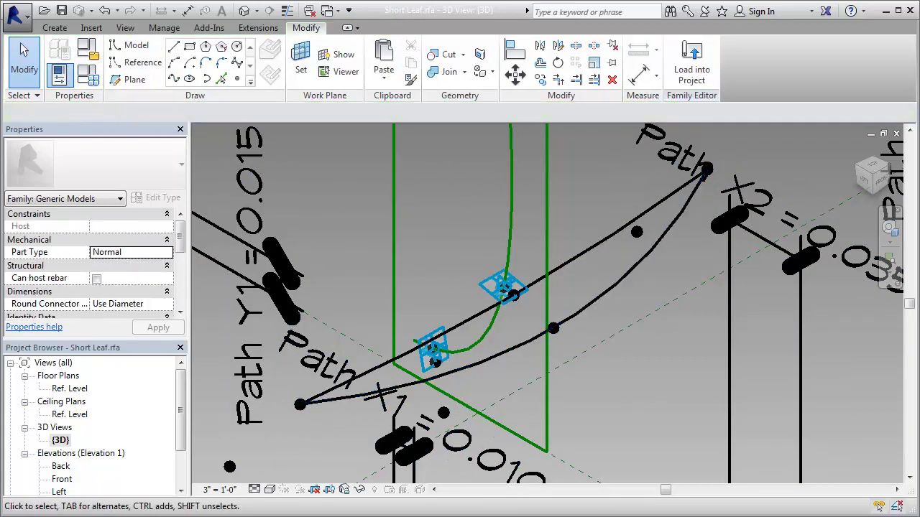
scroll(180, 249, "down", 2)
left_click(92, 249)
left_click(413, 289)
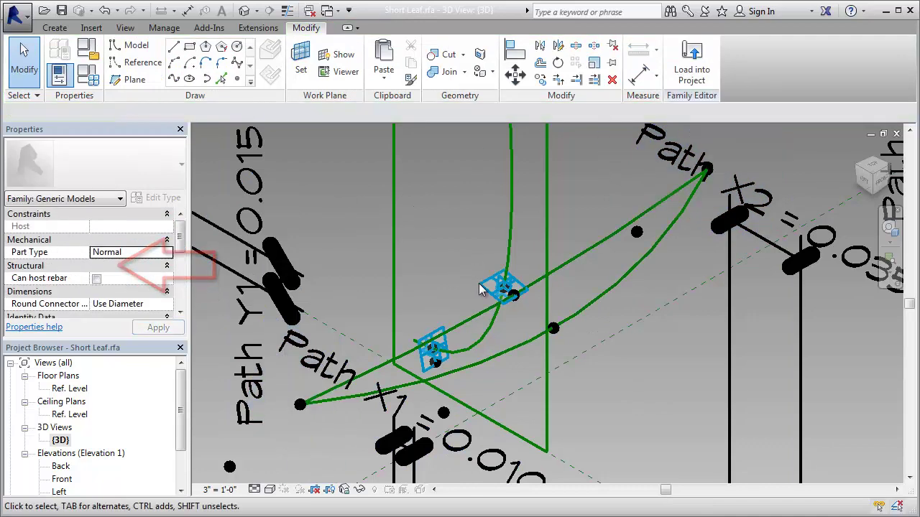
left_click_drag(496, 291, 491, 231)
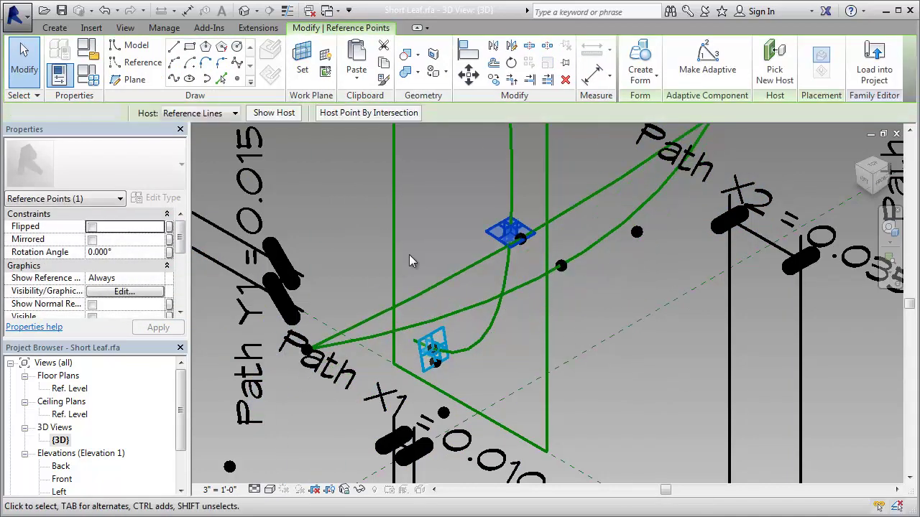
Select the hosted point and its profile points, then copy them upward twice
left_click(431, 349, "ctrl")
left_click(637, 232, "ctrl")
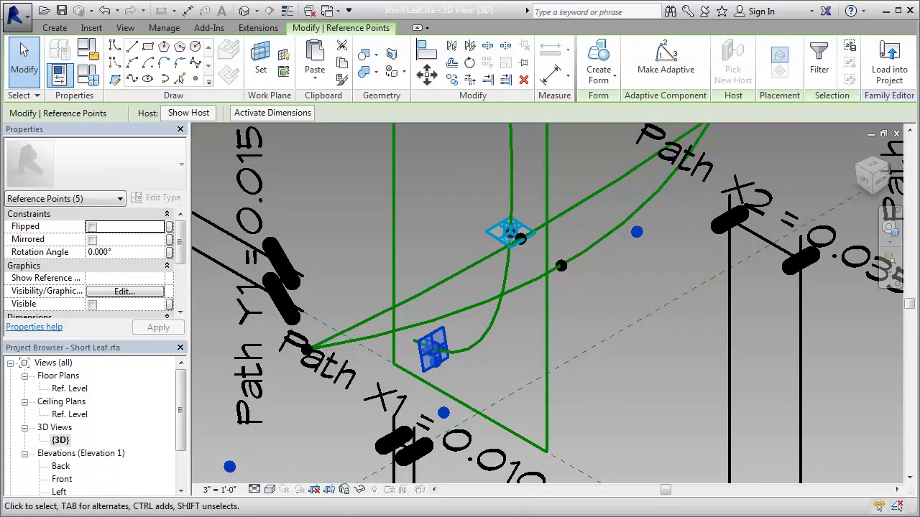
mouse_move(719, 302)
middle_mouse_down("shift")
mouse_move(582, 411)
mouse_move(427, 415)
middle_mouse_up("shift")
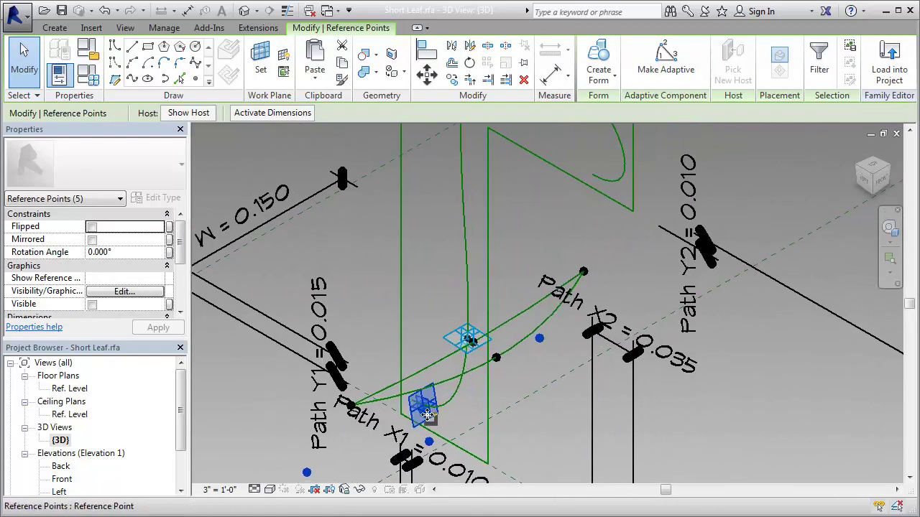
left_click_drag(446, 381, 460, 338, "ctrl")
left_click_drag(467, 299, 466, 230, "ctrl")
Draw splines through the next two sets of profile points
left_click(352, 307)
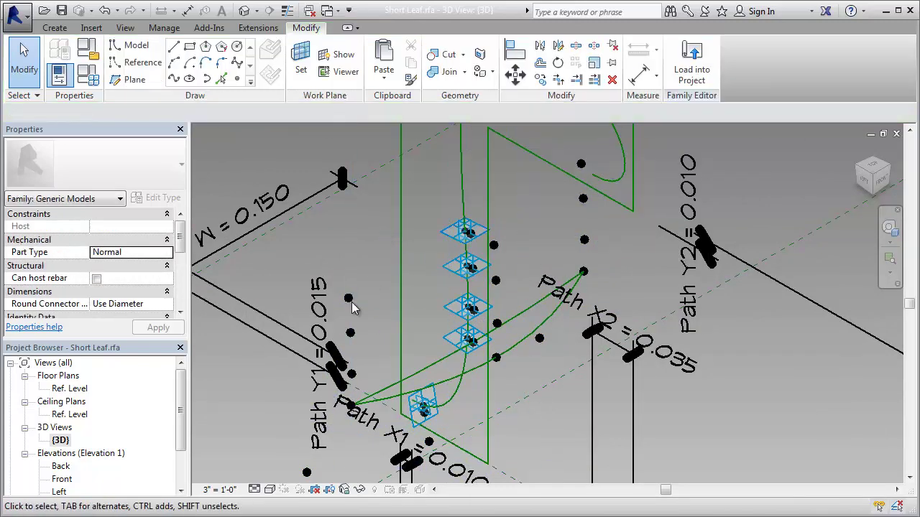
left_click(581, 163, "ctrl")
left_click(132, 79)
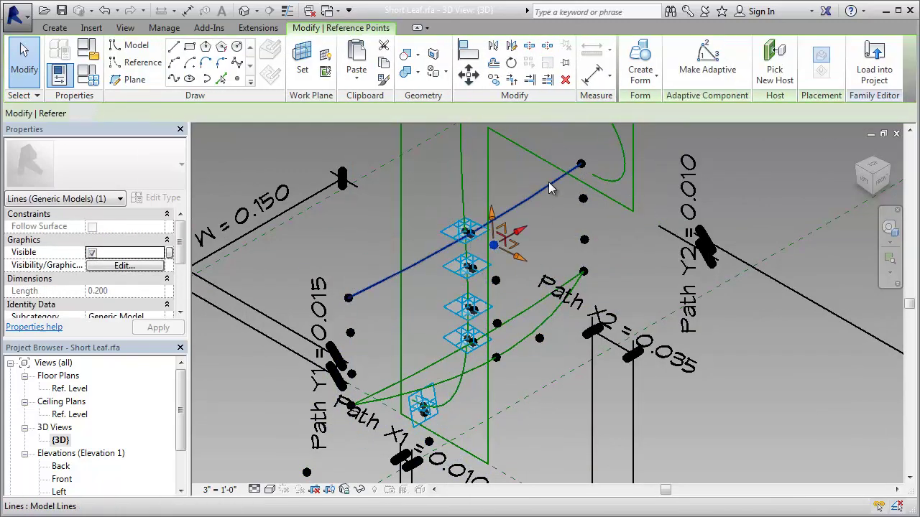
left_click(133, 79)
left_click(583, 199)
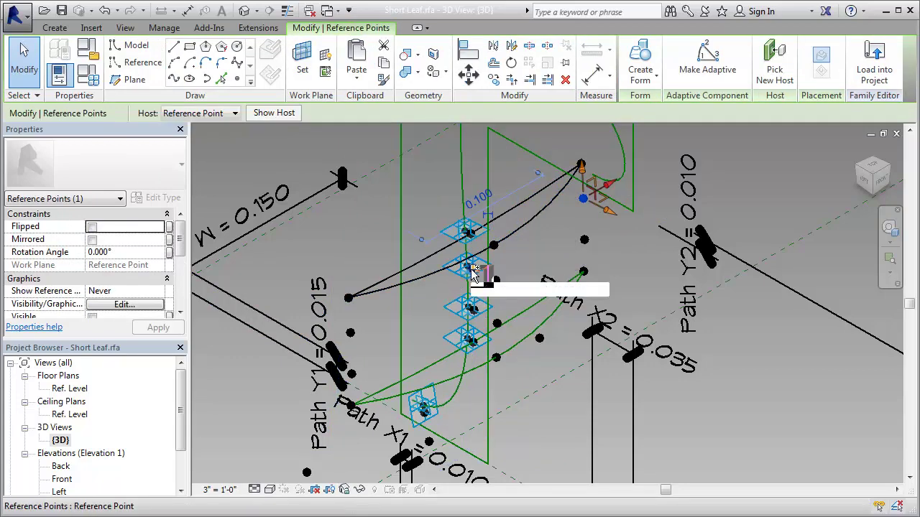
left_click(467, 266, "ctrl")
left_click(350, 333, "ctrl")
left_click(132, 79)
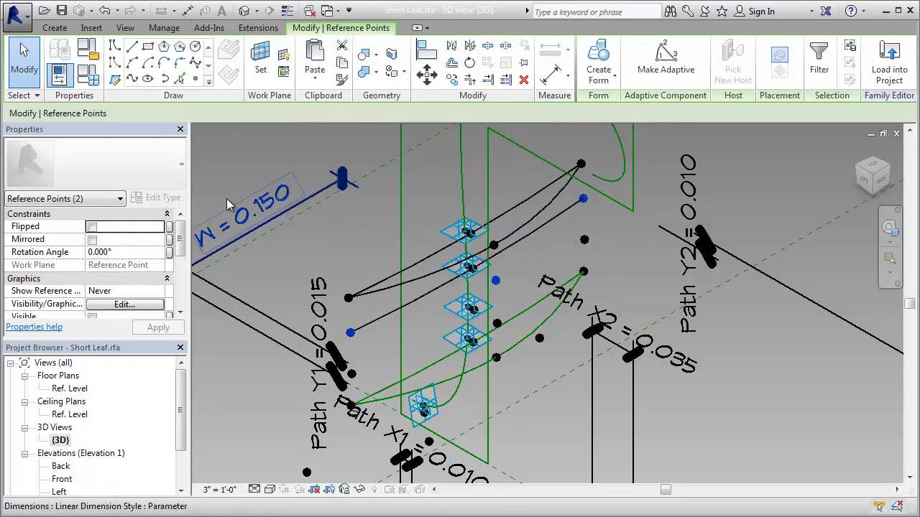
Add one more profile spline, then convert all six new splines to reference lines
left_click(469, 309)
left_click(584, 239, "ctrl")
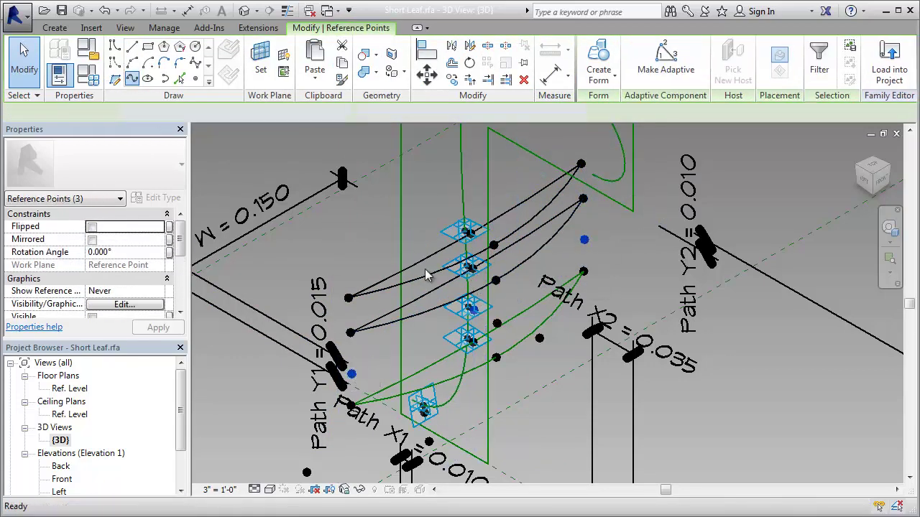
left_click(133, 79)
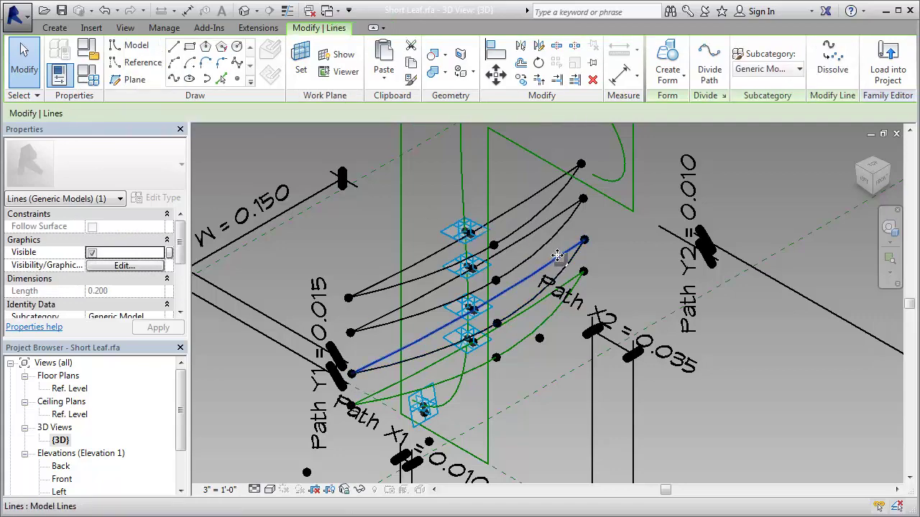
left_click_drag(561, 252, 252, 257)
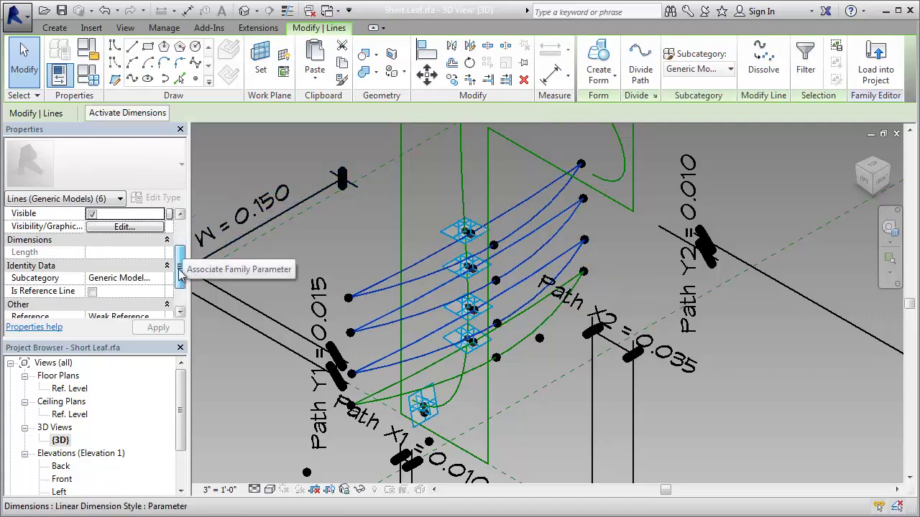
left_click(92, 294)
left_click(493, 409)
Set the selected hosted points' rotation angle to 180°
left_click(381, 457)
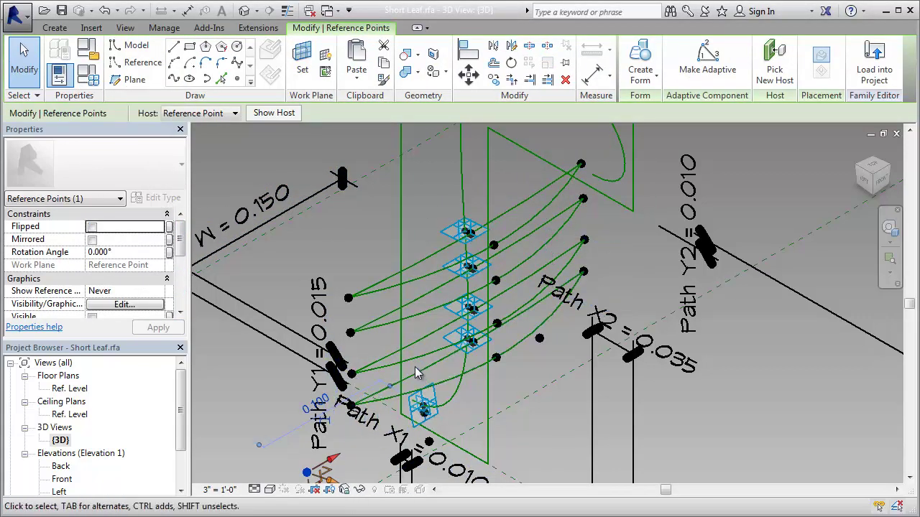
left_click(540, 339, "ctrl")
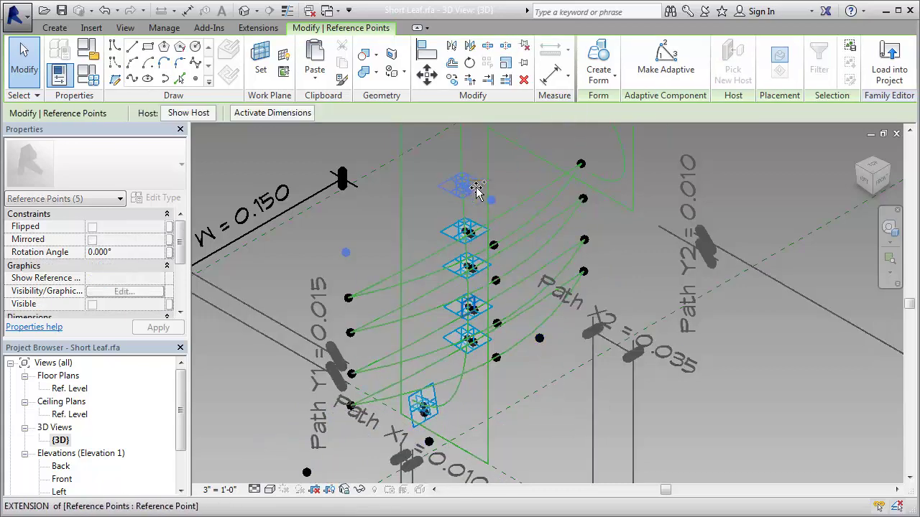
left_click(464, 181)
left_click(129, 251)
type("18")
key("Return")
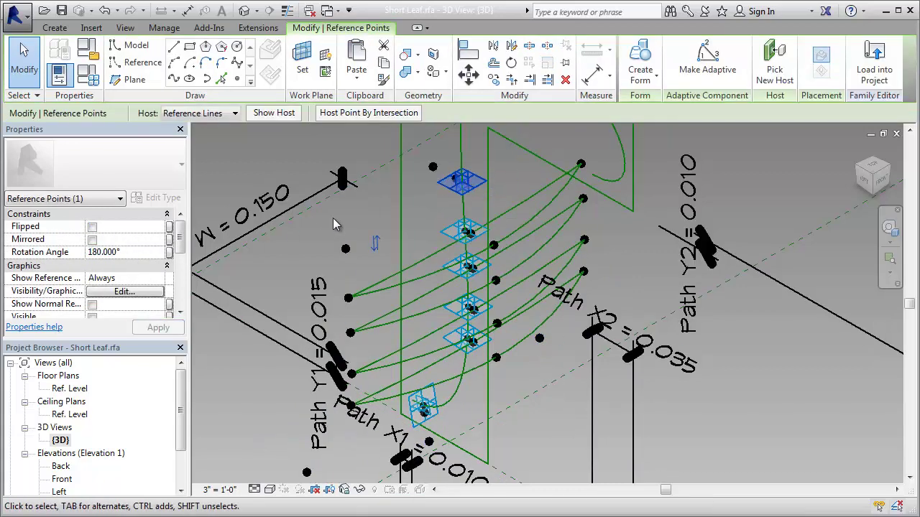
Move the next profile's points further up and join its end points with splines
middle_click_drag(430, 222, 402, 335)
left_click(439, 294)
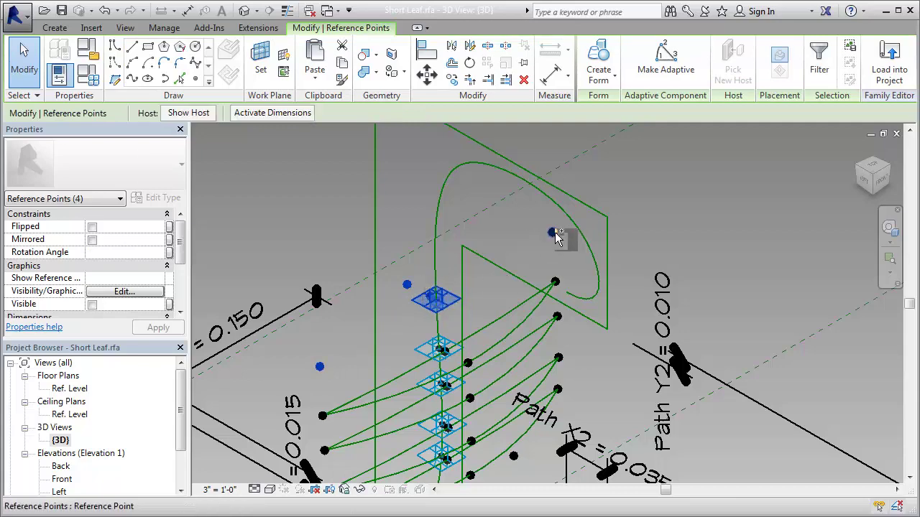
mouse_move(451, 289)
left_mouse_down()
mouse_move(449, 259)
mouse_move(415, 220)
left_mouse_up()
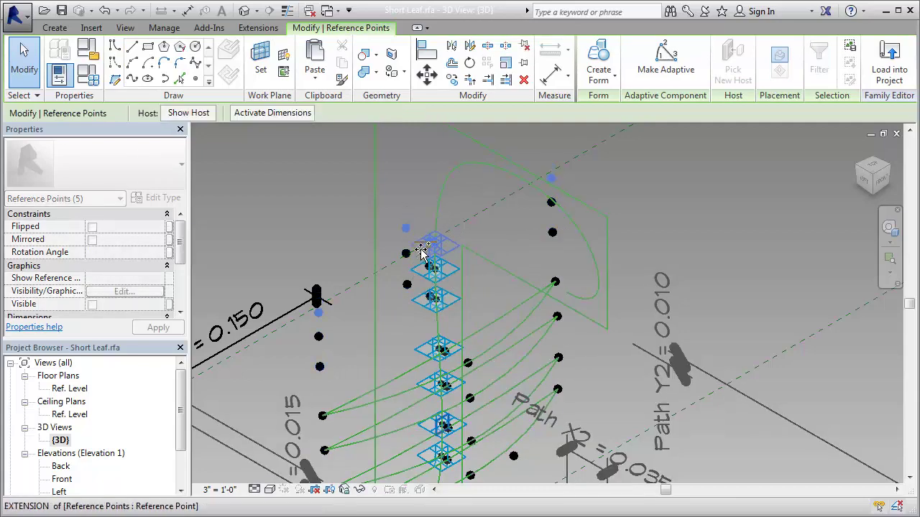
left_click(319, 366)
left_click(552, 234, "ctrl")
left_click(131, 78)
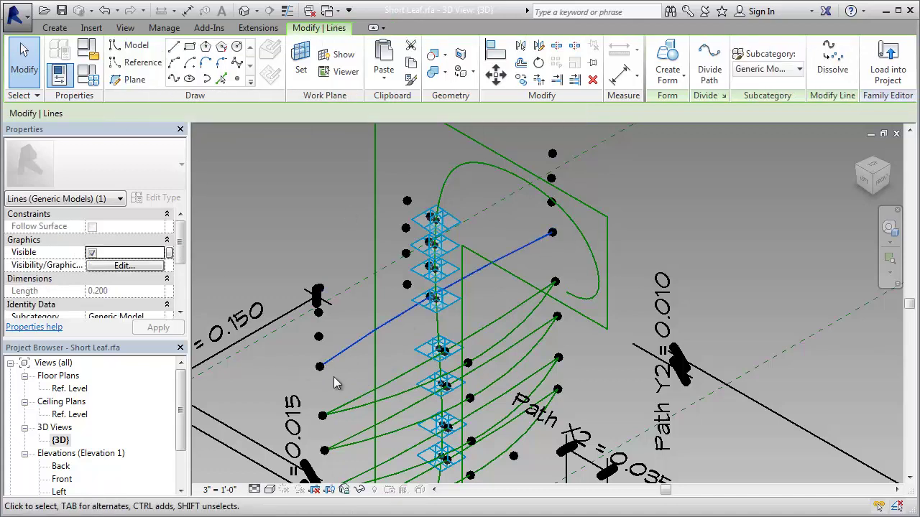
left_click(145, 81)
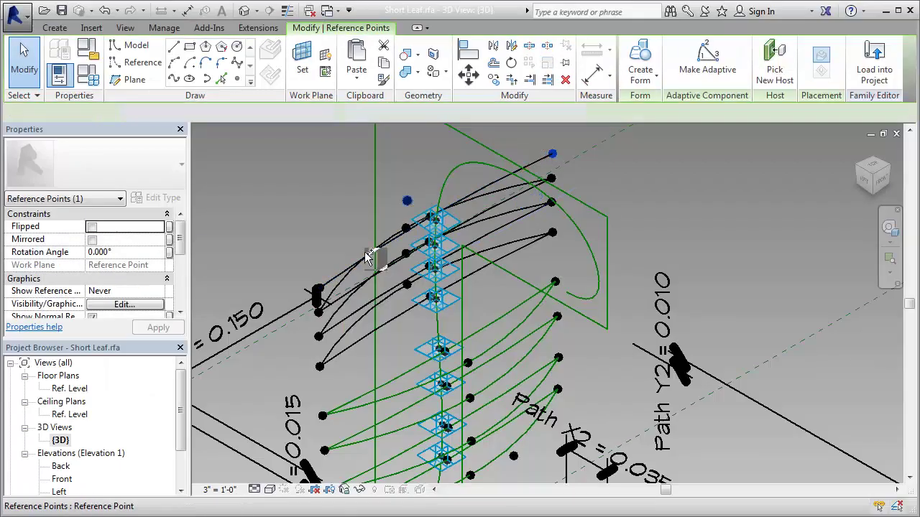
left_click(117, 79)
Convert the eight new upper splines to reference lines
left_click(270, 162)
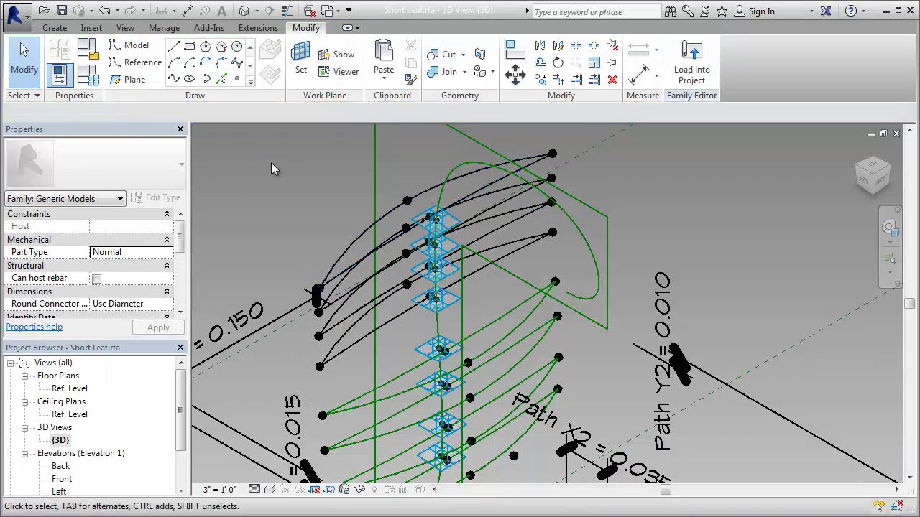
key("Tab")
left_click(345, 327)
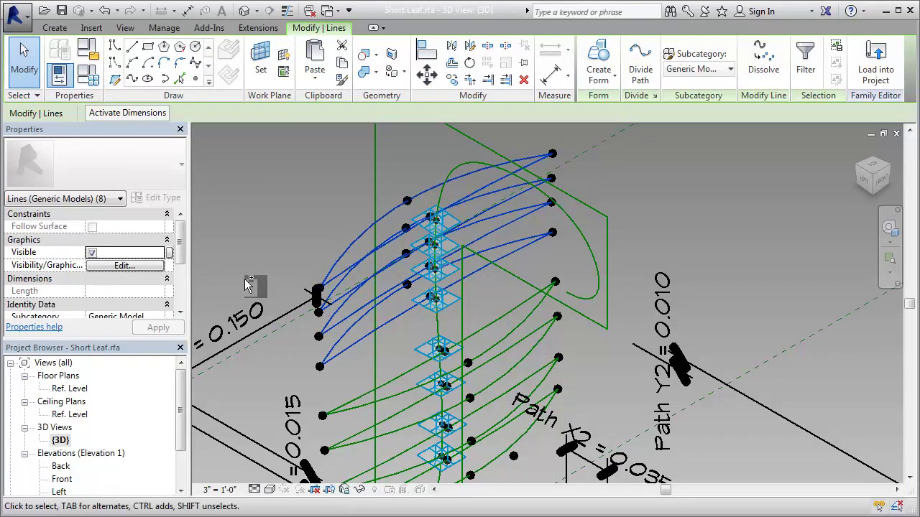
scroll(129, 288, "down", 2)
left_click(92, 304)
left_click(250, 222)
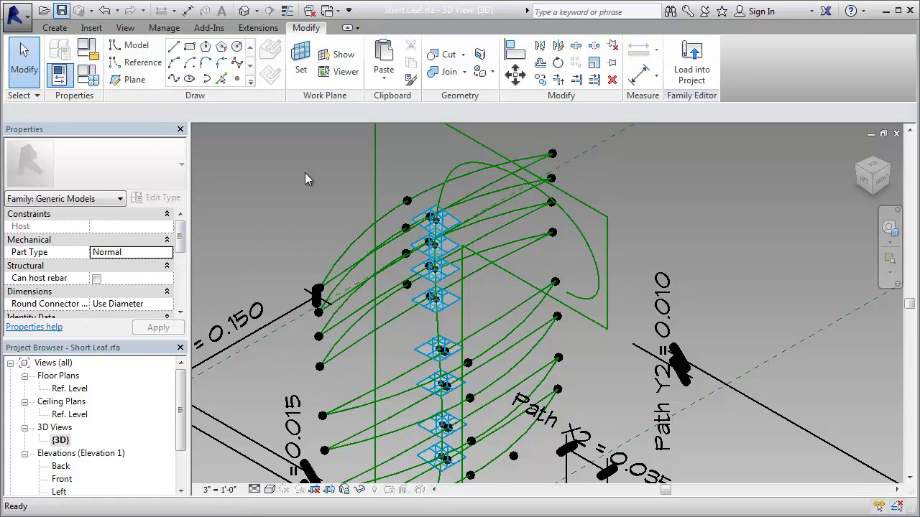
Select the two free points below the leaf
middle_click_drag(602, 409, 728, 454)
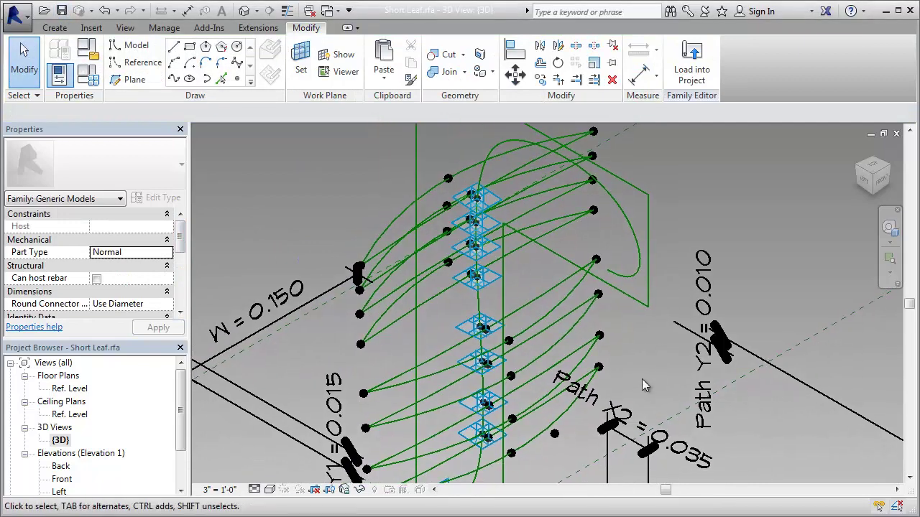
middle_click_drag(575, 451, 605, 402)
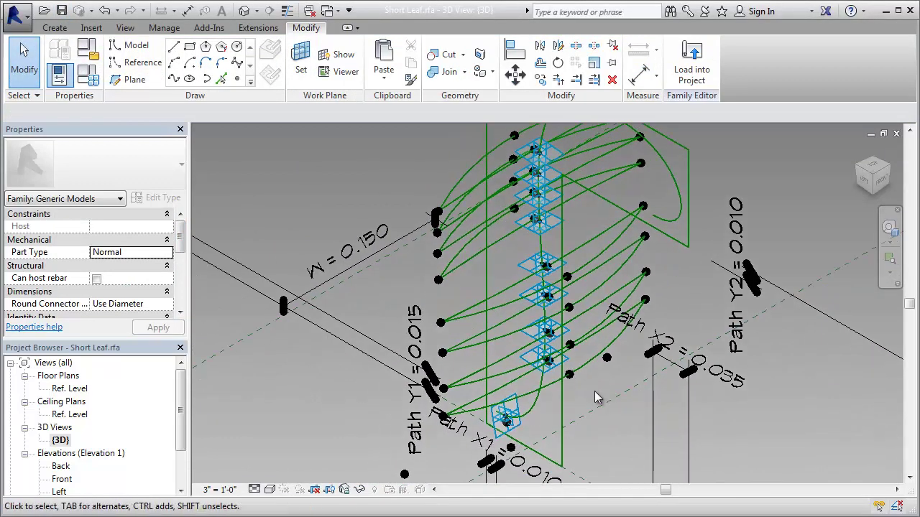
left_click(518, 415)
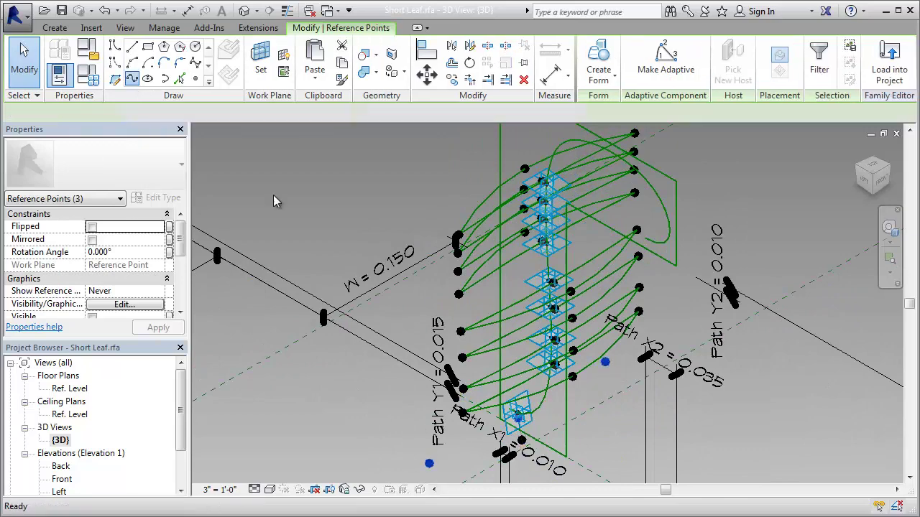
Join the two lower free points with a reference spline
left_click(606, 365)
left_click(432, 464)
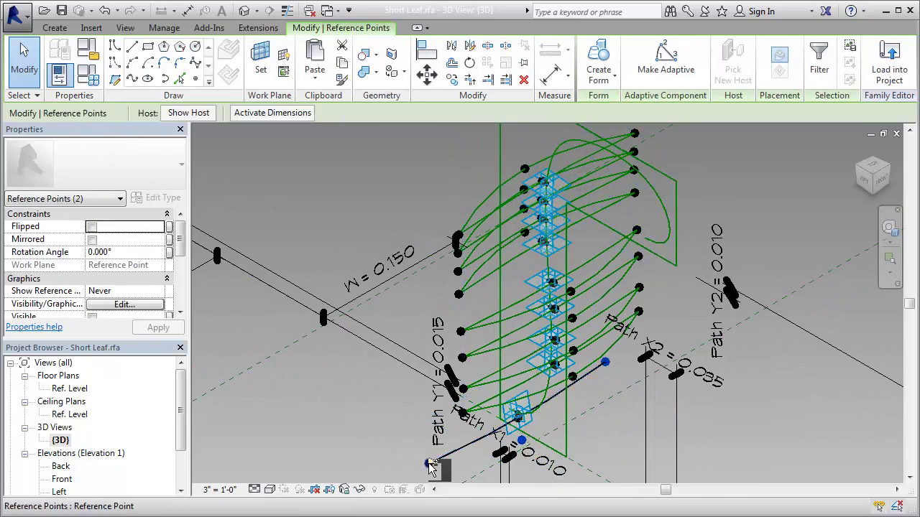
left_click(133, 81)
scroll(93, 273, "down", 3)
left_click(92, 265)
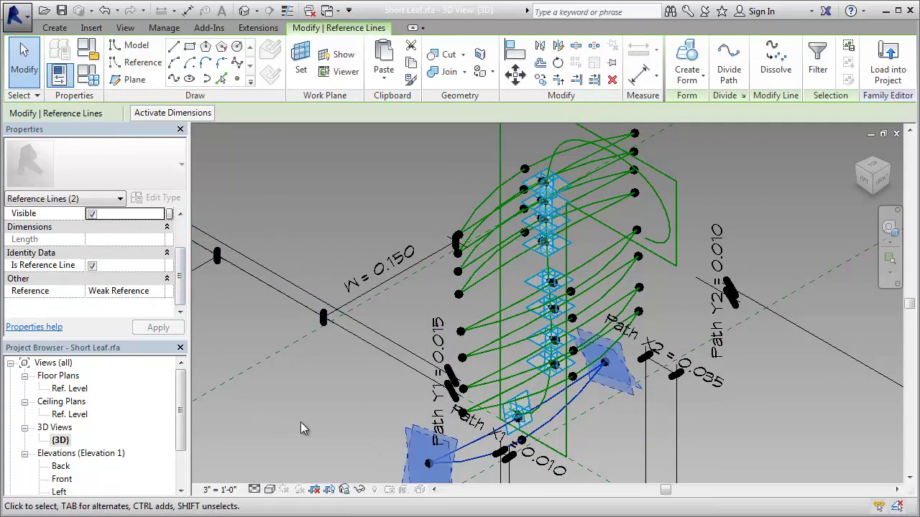
left_click(301, 422)
Link the offset of the hosted point near Path X1 to a new Profile parameter
left_click(463, 411)
scroll(186, 280, "down", 3)
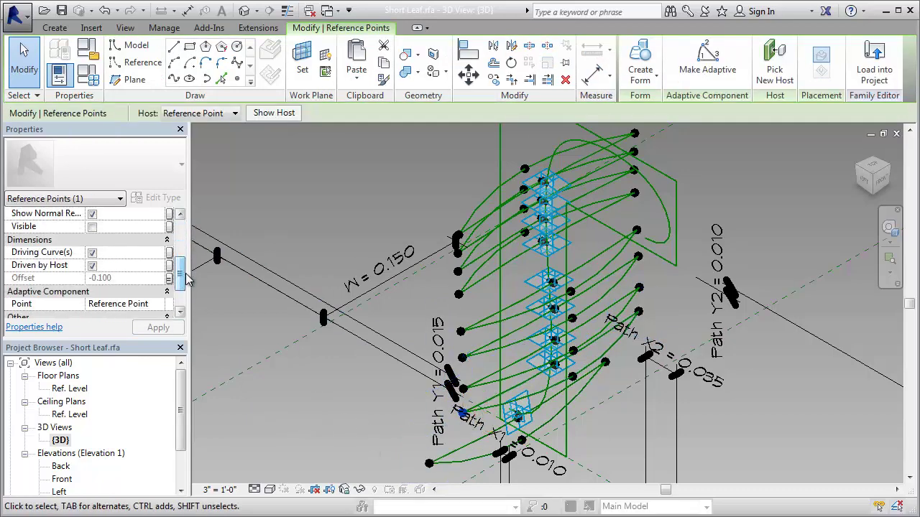
left_click(169, 278)
left_click(506, 307)
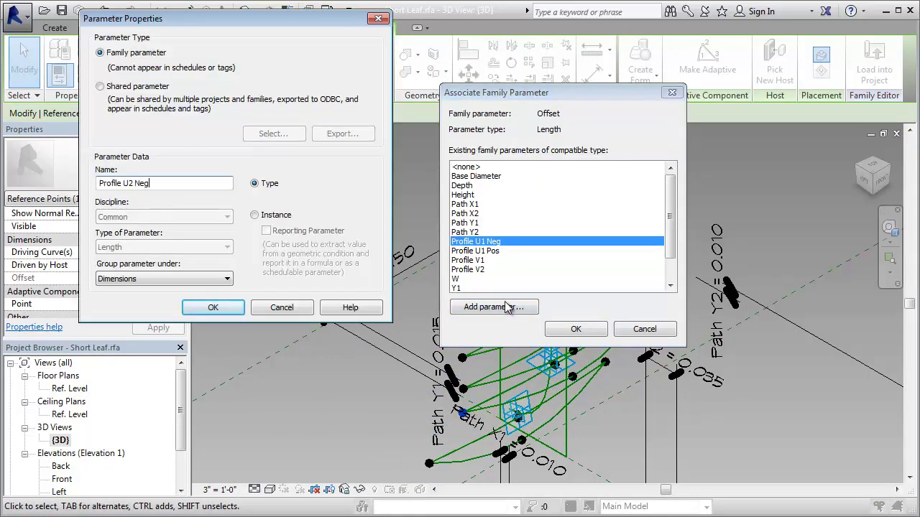
left_click(227, 279)
left_click(130, 442)
left_click(212, 307)
Link the next profile point's offset to a new Profile U2 Pos parameter
left_click(576, 330)
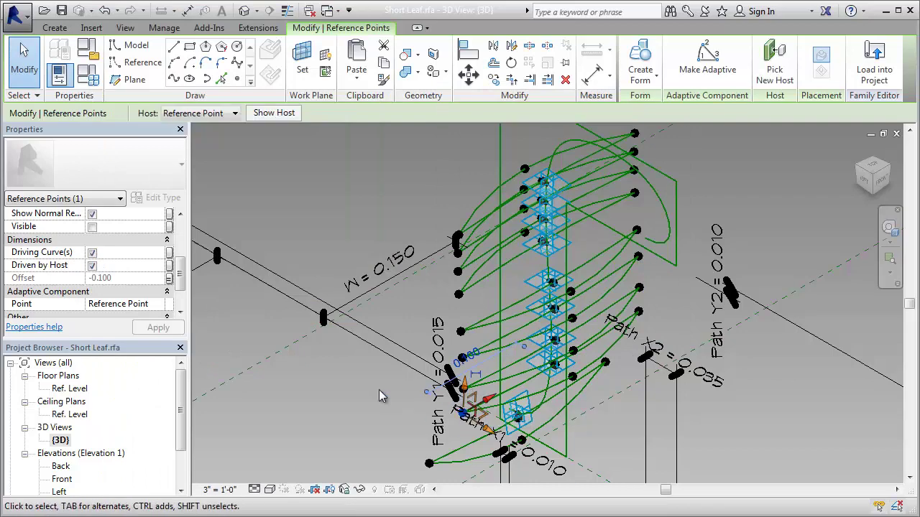
left_click(170, 278)
left_click(474, 307)
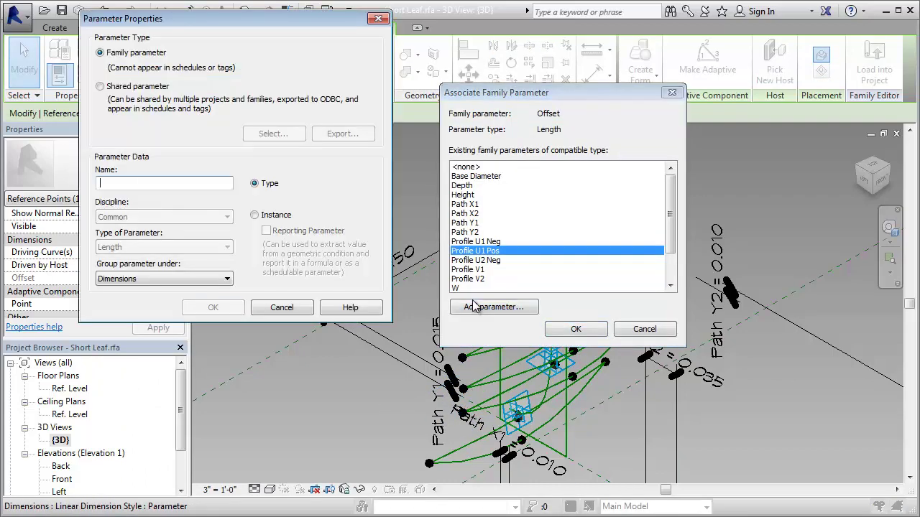
type("Profile U2 Pos")
left_click(166, 278)
left_click(129, 442)
left_click(213, 307)
left_click(575, 329)
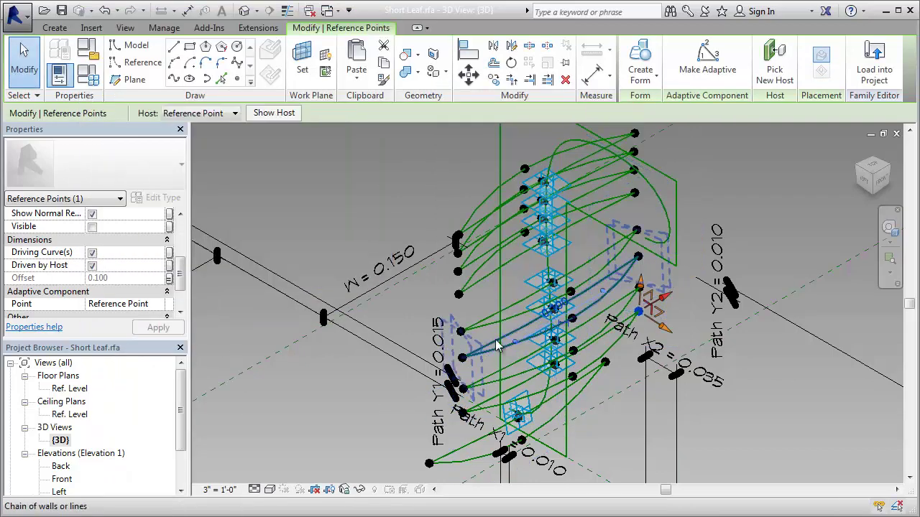
Link the next point's offset to a new Profile U3 Neg parameter
left_click(169, 278)
left_click(493, 307)
type("Profile U3 Neg")
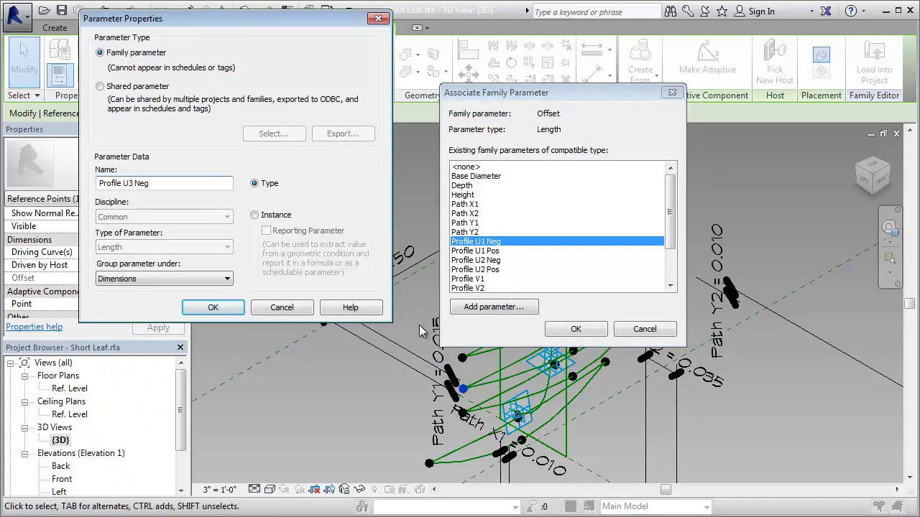
left_click(227, 278)
left_click(129, 382)
left_click(202, 302)
left_click(572, 328)
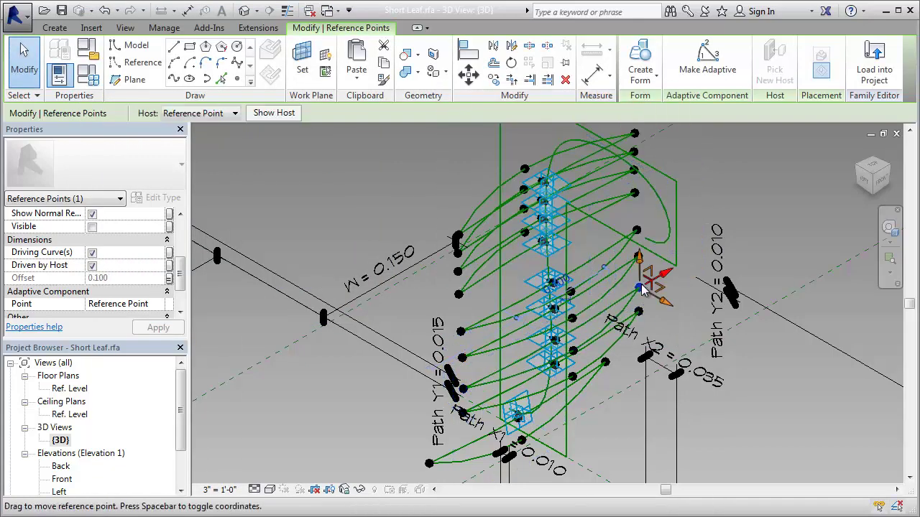
Link the remaining point offsets to new Profile U9 Neg and further Profile U parameters
left_click(170, 278)
left_click(494, 306)
type("Profile U9 Neg")
left_click(139, 279)
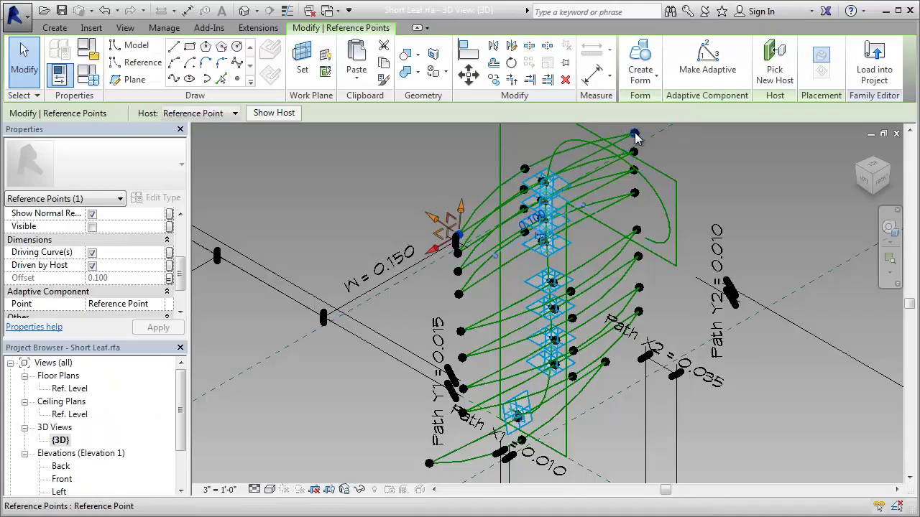
left_click(169, 278)
left_click(494, 307)
type("Profile U")
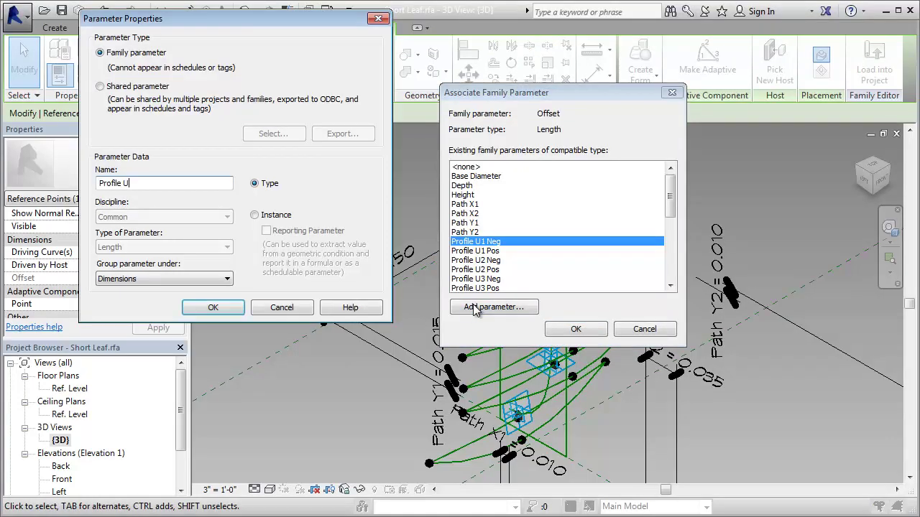
left_click(210, 307)
left_click(576, 329)
key("Escape")
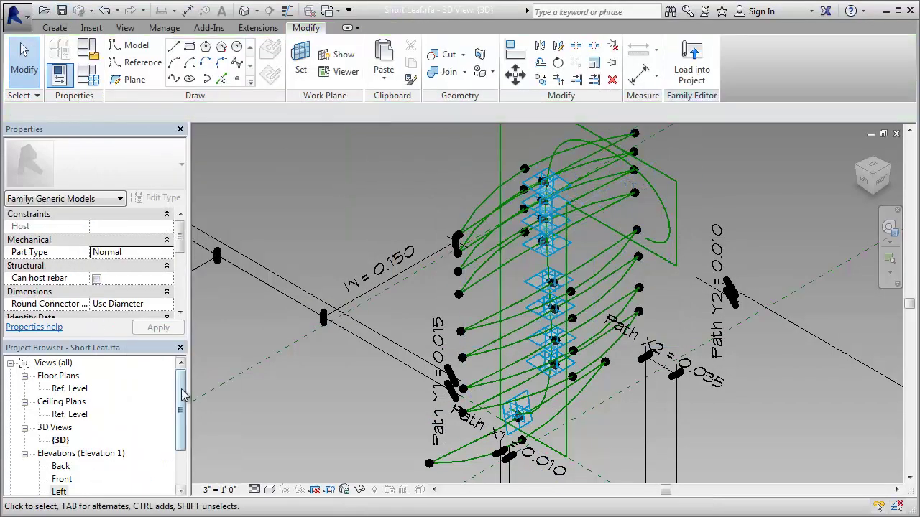
left_click(59, 480)
In the Left elevation, move the base hosted point to normalized curve parameter 0.999
double_click(61, 480)
left_click_drag(513, 267, 575, 338)
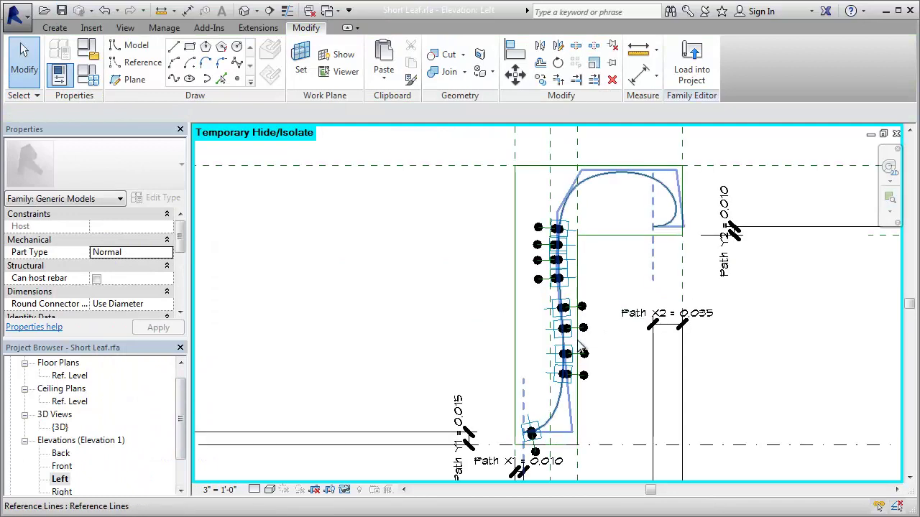
left_click(530, 430)
left_click_drag(180, 237, 181, 295)
left_click(131, 280)
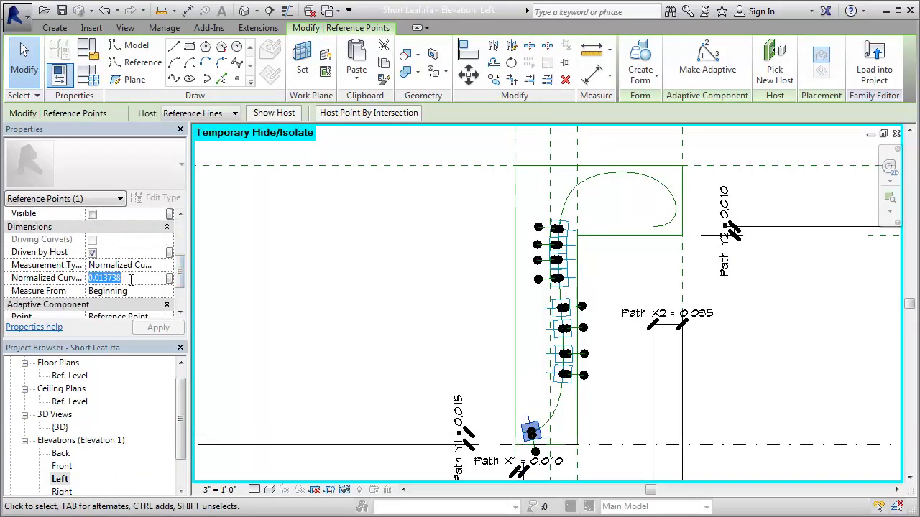
double_click(108, 278)
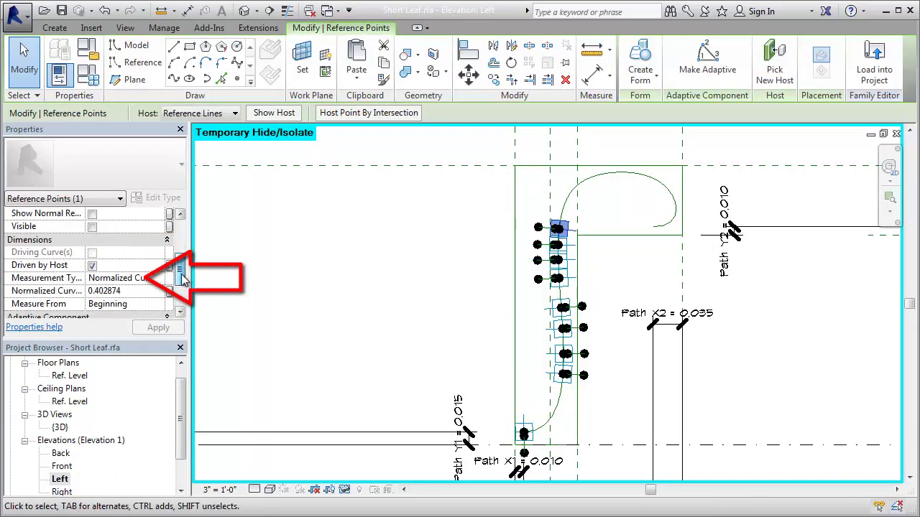
type("0.999")
key("Return")
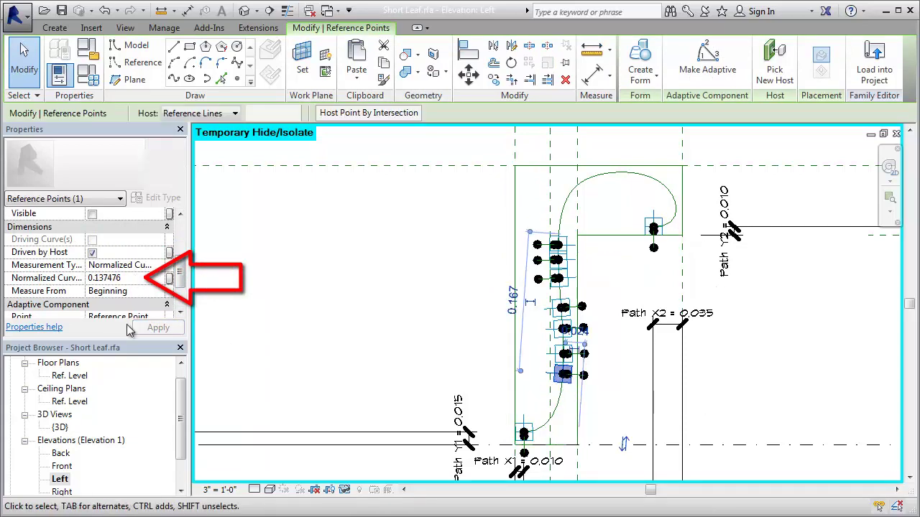
Set the other hosted points' normalized curve parameters to 0.28, 0.23 and 0.34
double_click(108, 265)
left_click(421, 294)
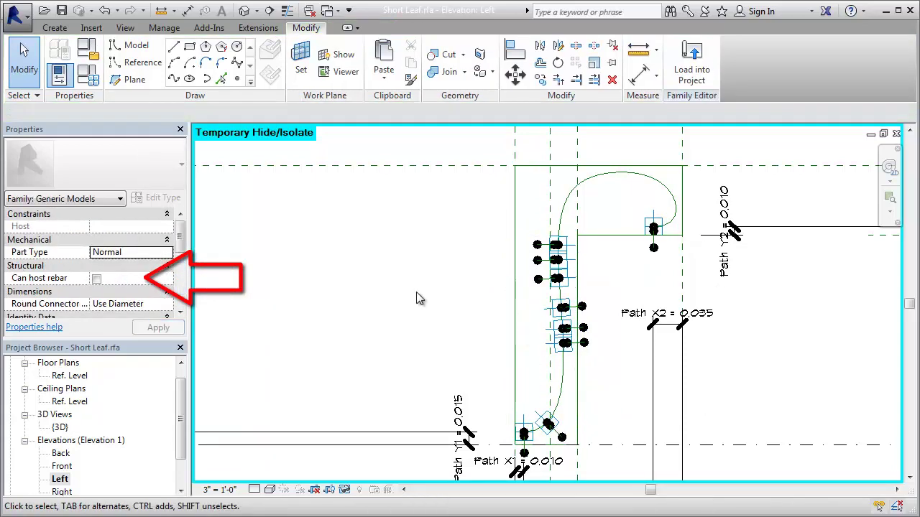
left_click(558, 245)
scroll(172, 281, "down", 3)
type("0.28")
key("Return")
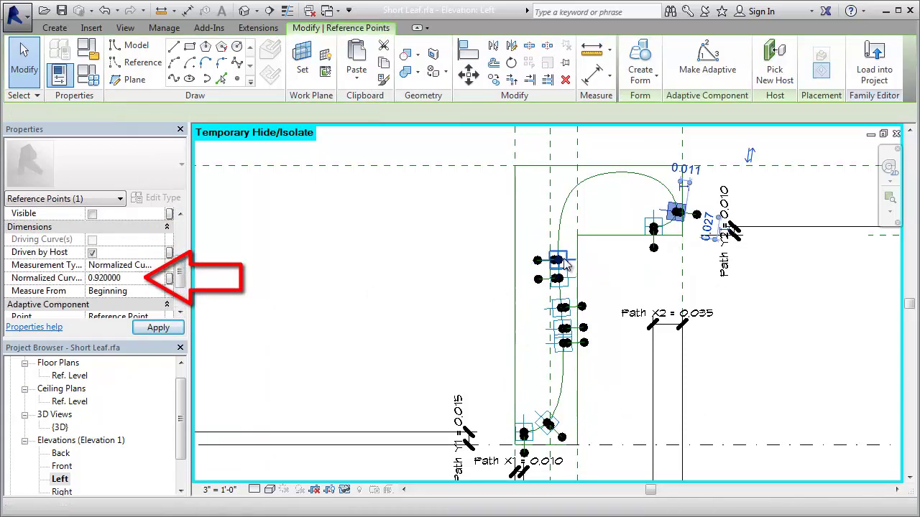
type("0.23")
type(".65")
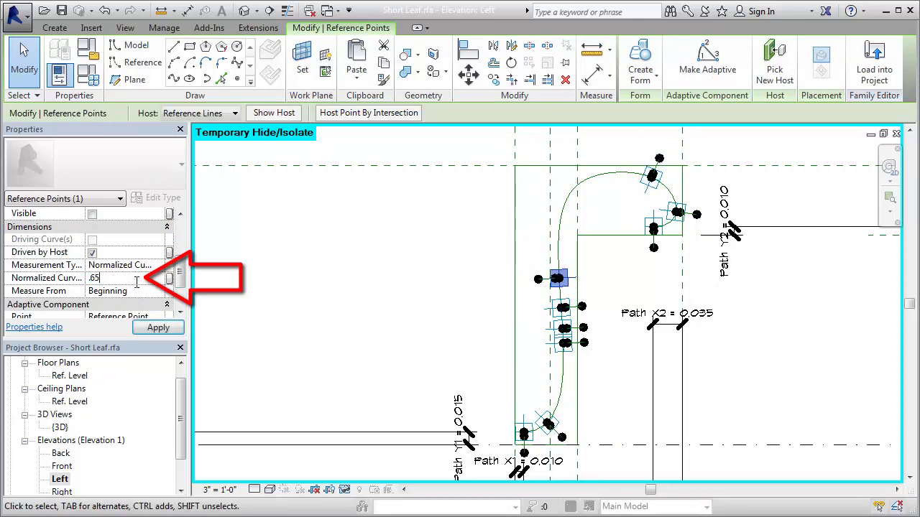
key("Return")
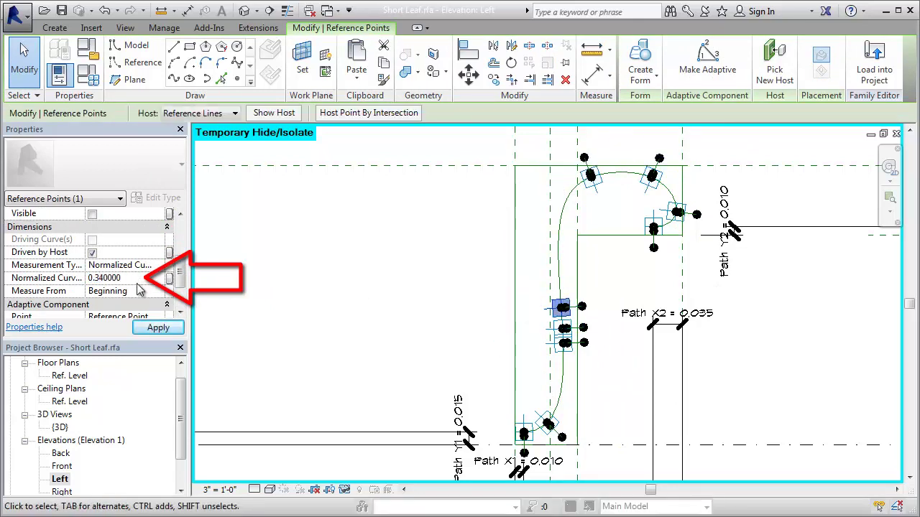
key("Return")
left_click(236, 292)
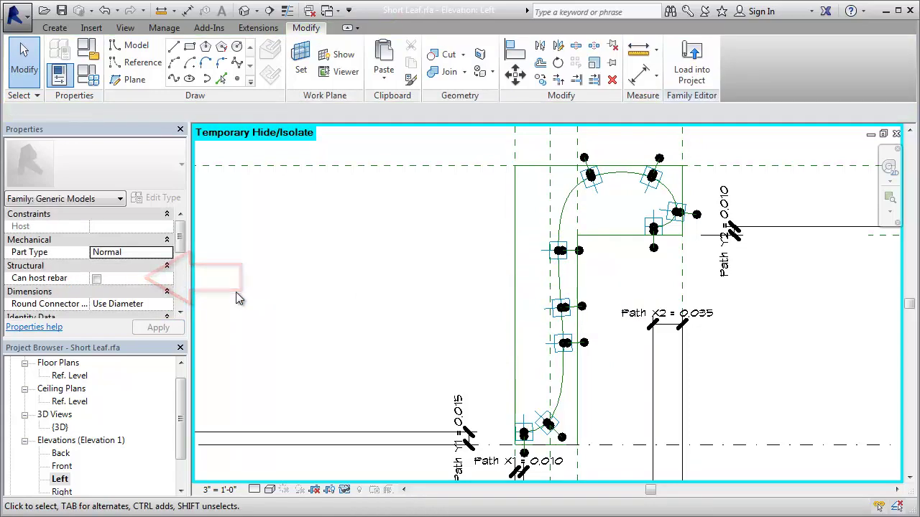
Show the Front elevation zoomed in on the leaf and bring up Family Types
double_click(62, 466)
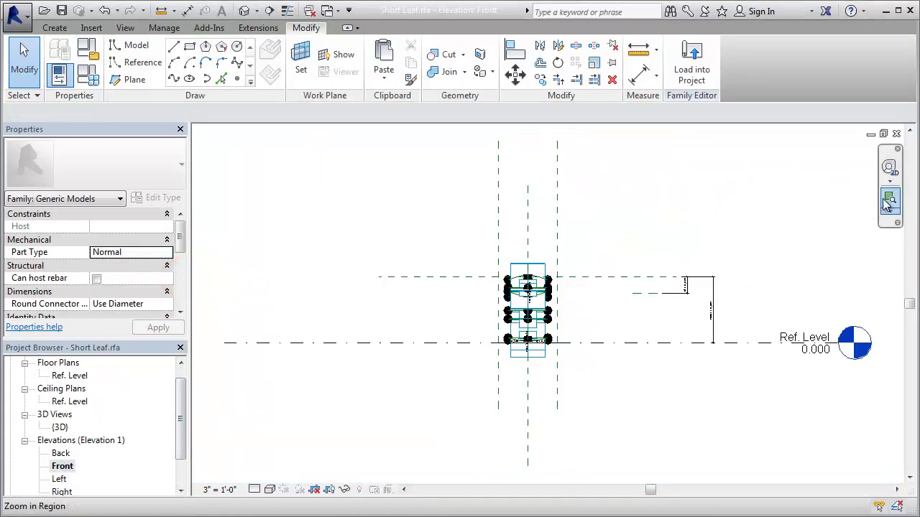
left_click_drag(573, 361, 575, 363)
mouse_move(592, 359)
middle_mouse_down()
mouse_move(769, 369)
mouse_move(769, 383)
middle_mouse_up()
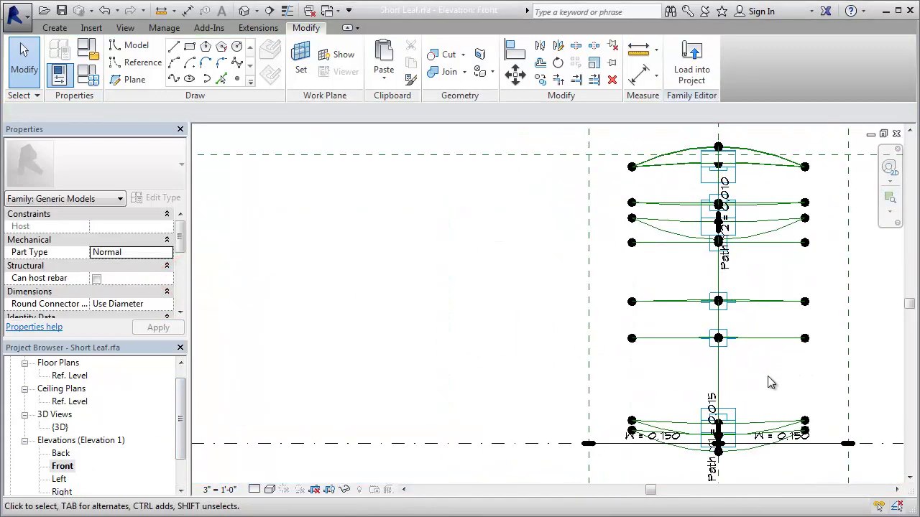
left_click(90, 78)
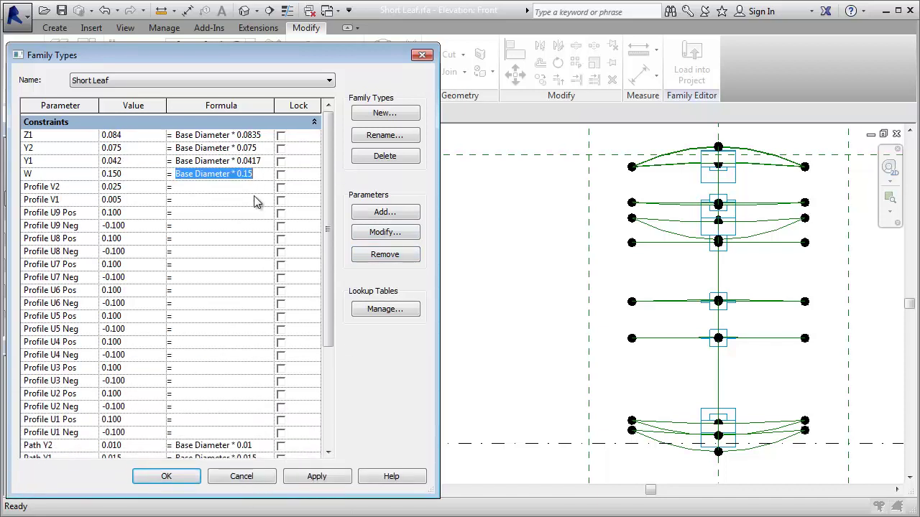
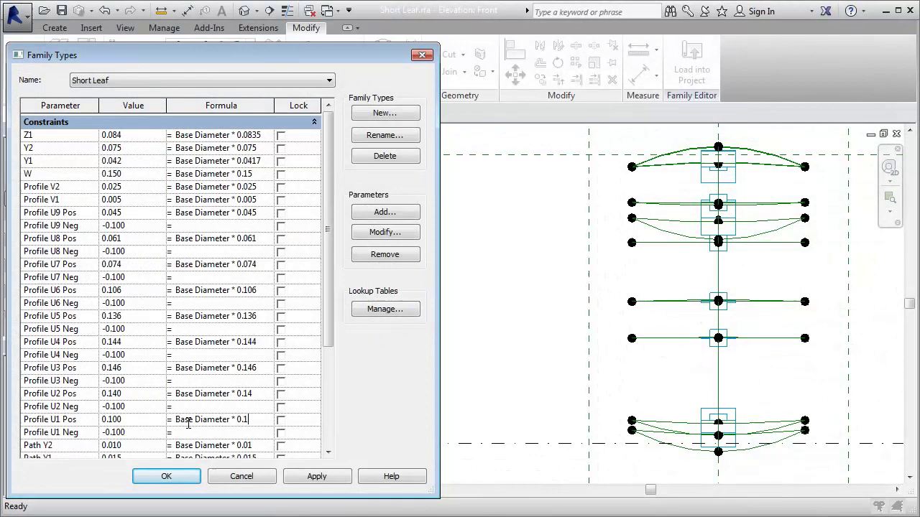
Enter the Base Diameter-based formula for Profile U1 Pos in Family Types
type("29")
left_click(317, 476)
left_click(216, 226)
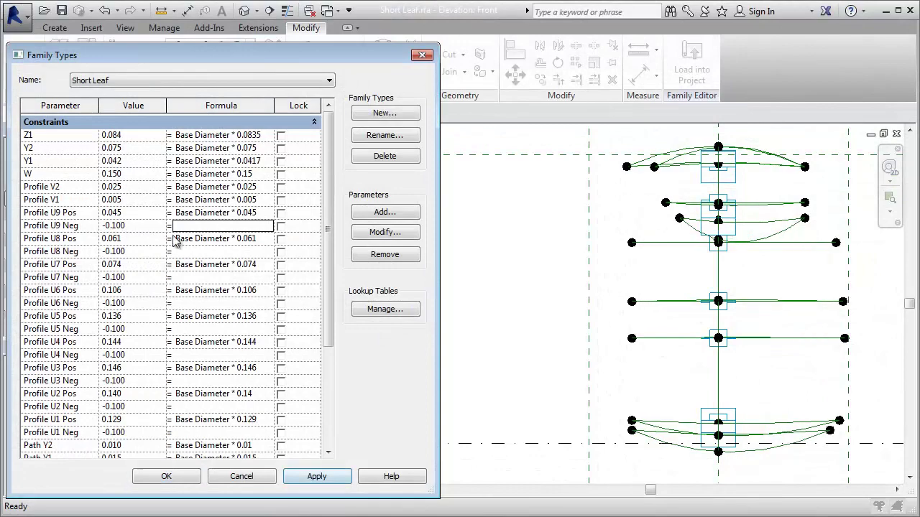
left_click(186, 226)
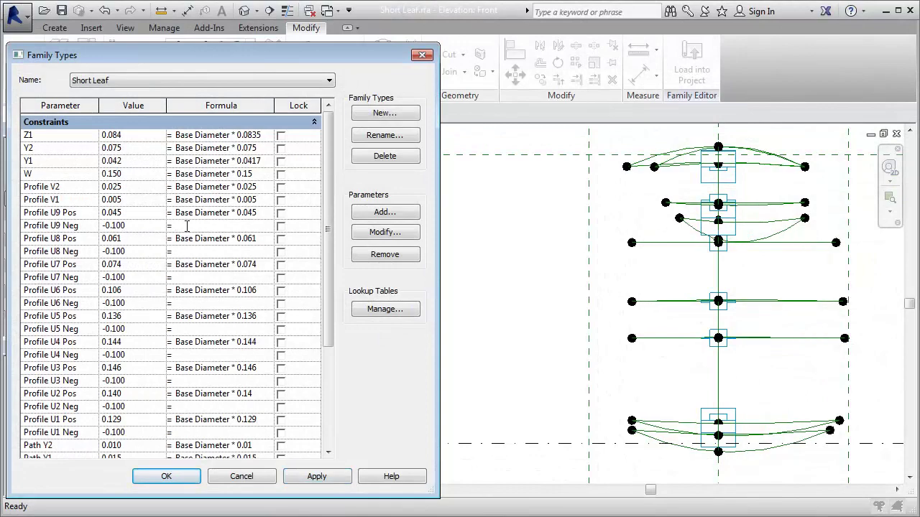
type("-Profile U9 Pos")
Make each Profile U Neg the negative of its Pos value, apply, and show the Left elevation
left_click(197, 252)
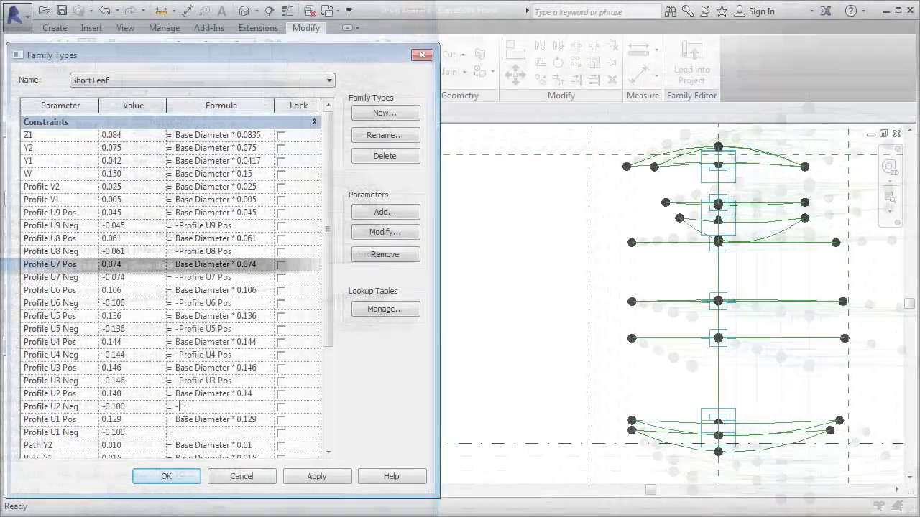
left_click(208, 439)
type("-Profile U1 Pos")
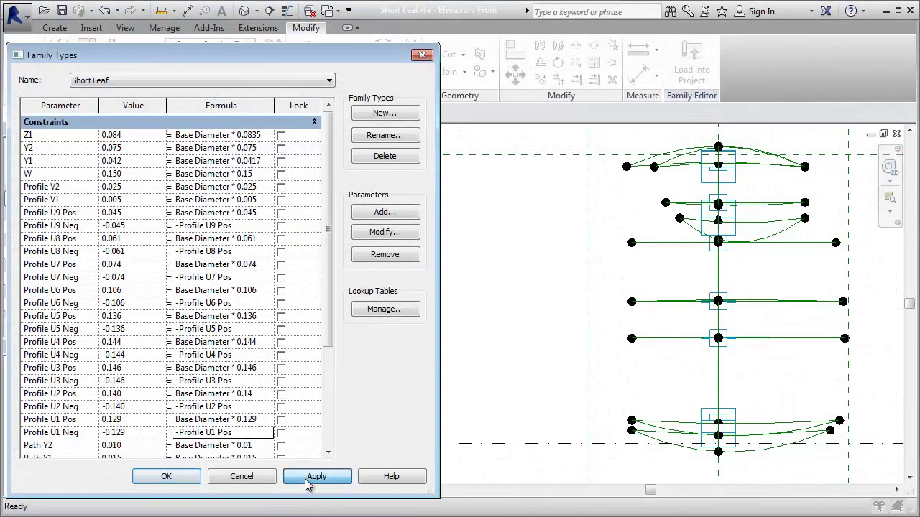
left_click(306, 480)
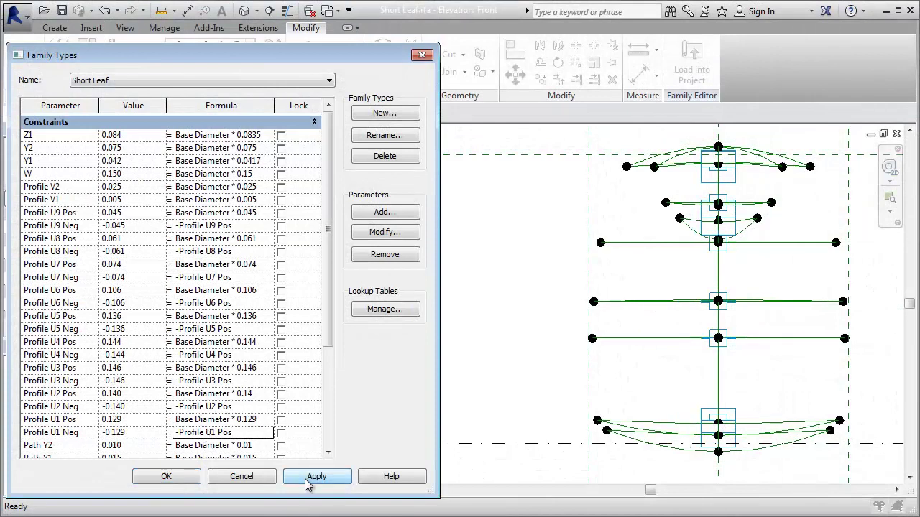
left_click(188, 478)
double_click(60, 492)
Zoom in on the top curl and reshape the spline's inner curl
left_click(890, 196)
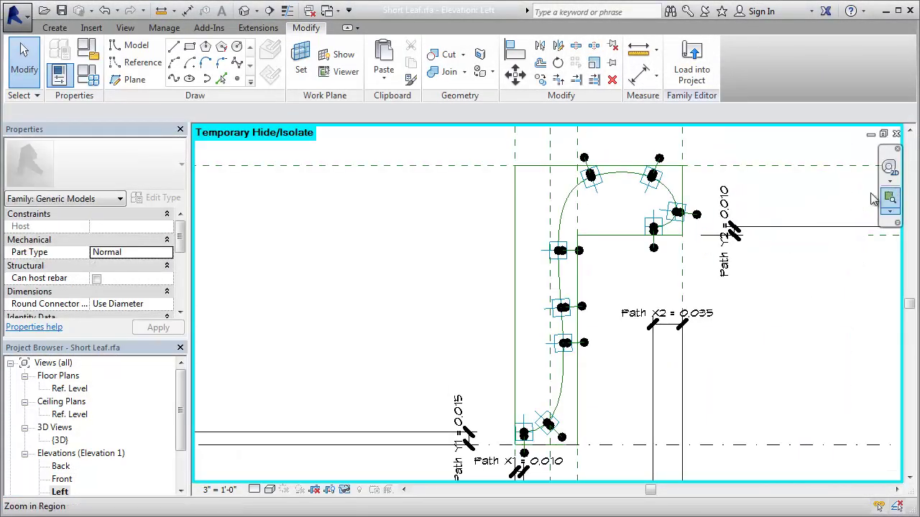
left_click_drag(501, 134, 723, 249)
left_click(665, 360)
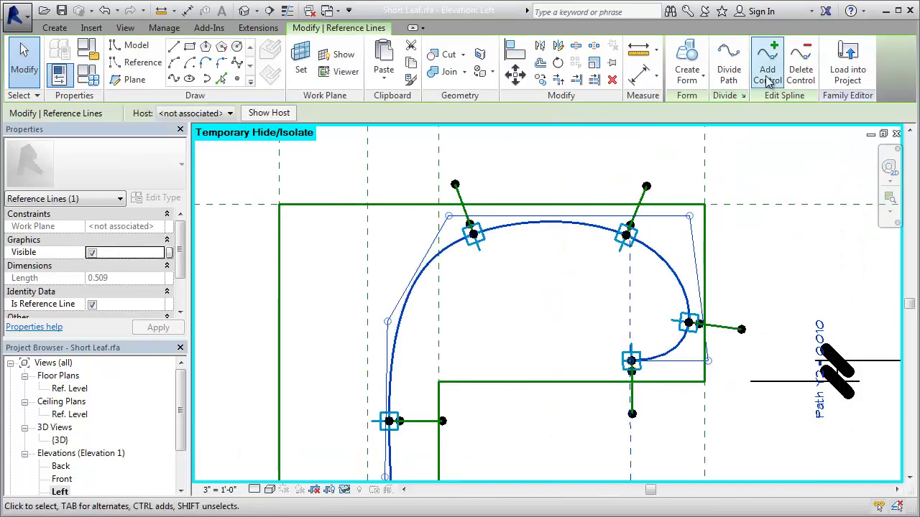
left_click_drag(672, 362, 650, 377)
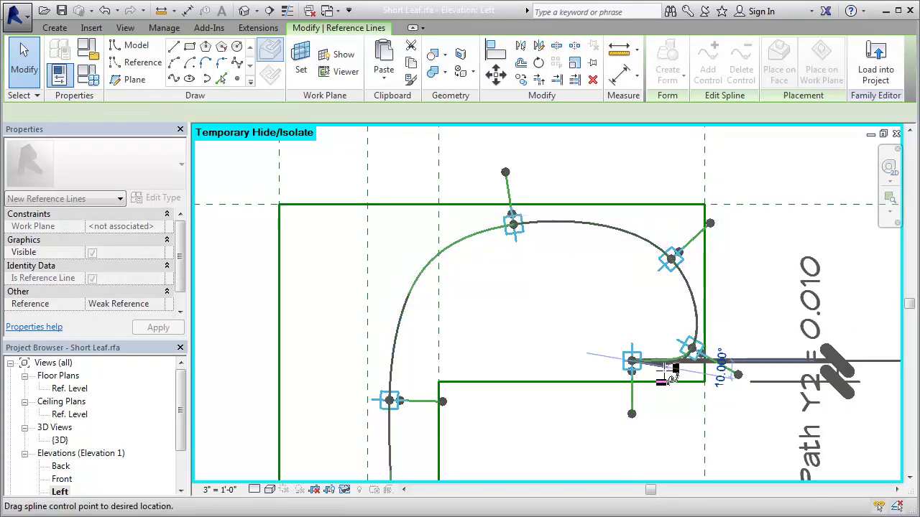
Link a curl reference point's Offset to a new Profile V0 parameter at 0.005
left_click(624, 380)
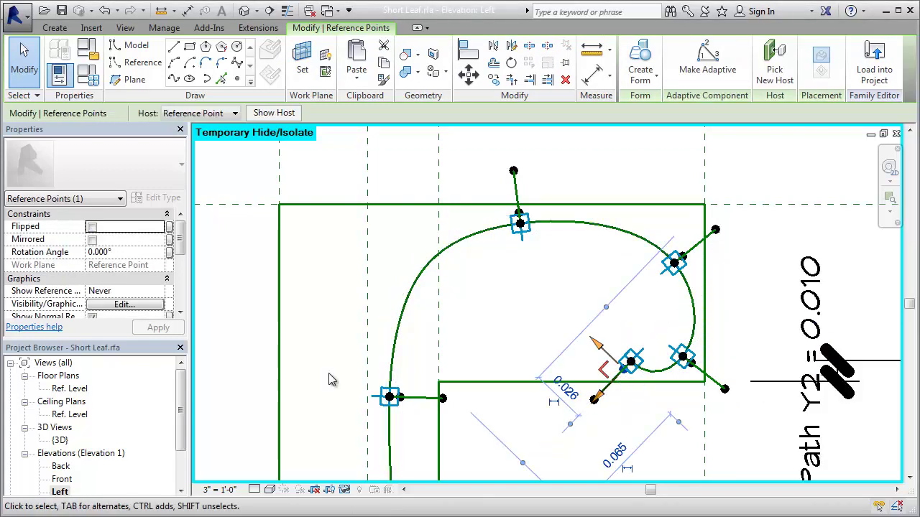
scroll(176, 257, "down", 3)
scroll(176, 257, "down", 3)
left_click(170, 238)
left_click(478, 307)
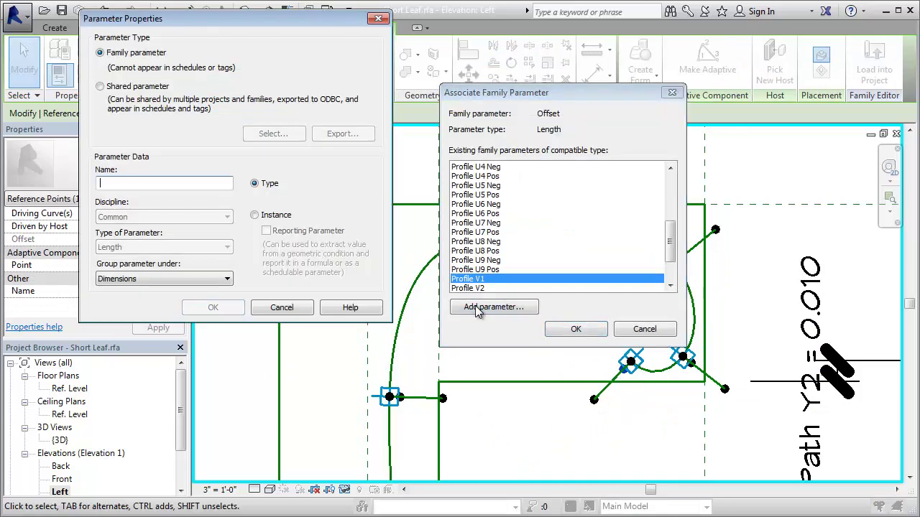
type("ProfileV1")
left_click(227, 279)
left_click(143, 288)
left_click(213, 308)
left_click(576, 329)
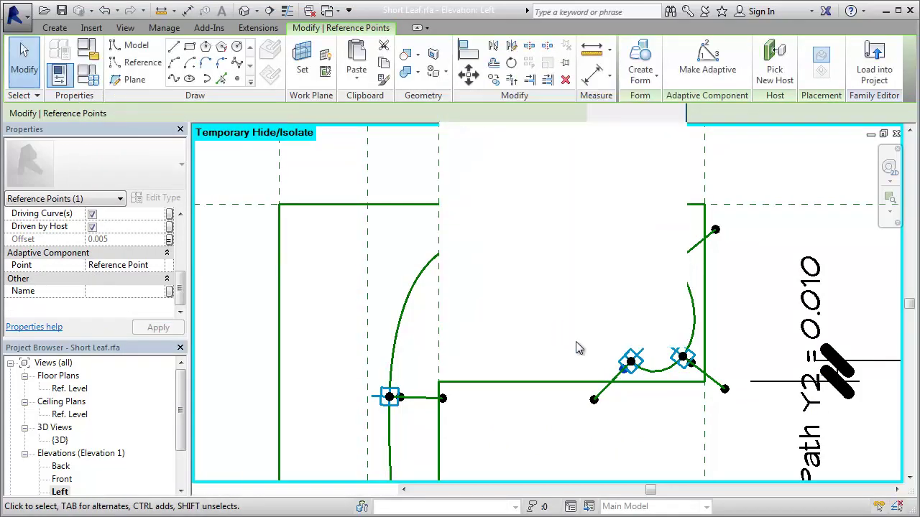
key("Escape")
left_click(93, 79)
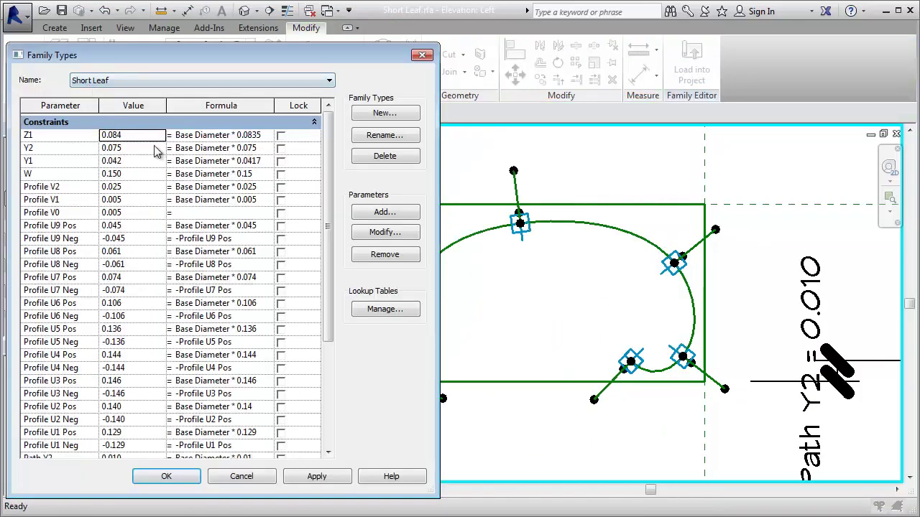
Add a Profile V3 parameter under Constraints driven by Base Diameter
left_click(373, 215)
type("Profile V3")
left_click(159, 281)
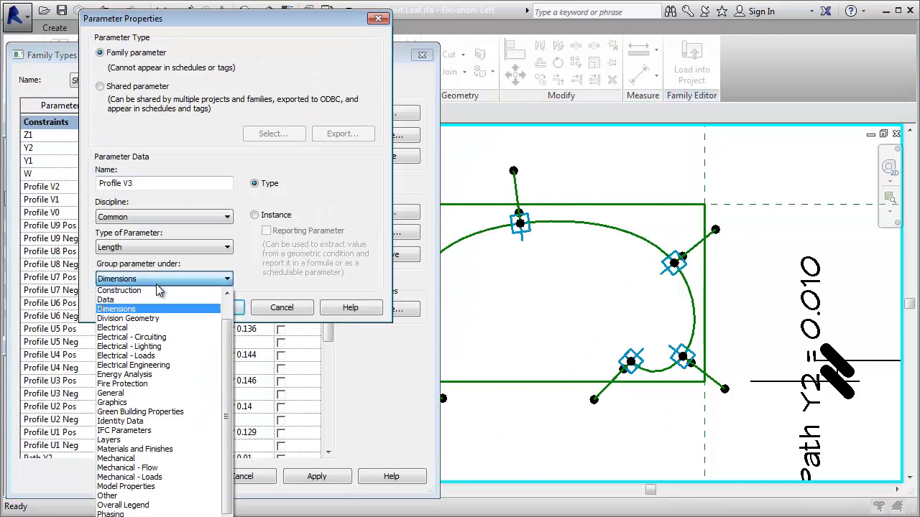
left_click(158, 290)
key("Return")
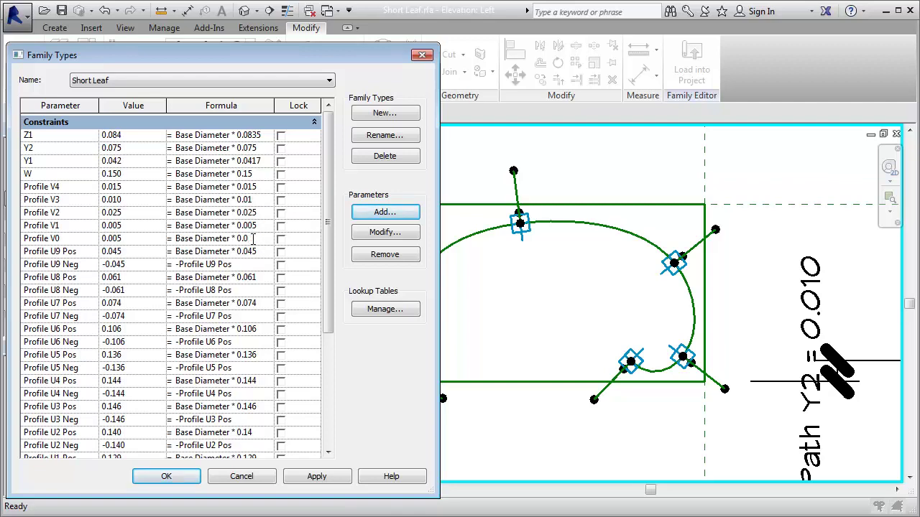
left_click(247, 478)
Associate a curl reference point's Offset with Profile V1
left_click(594, 400)
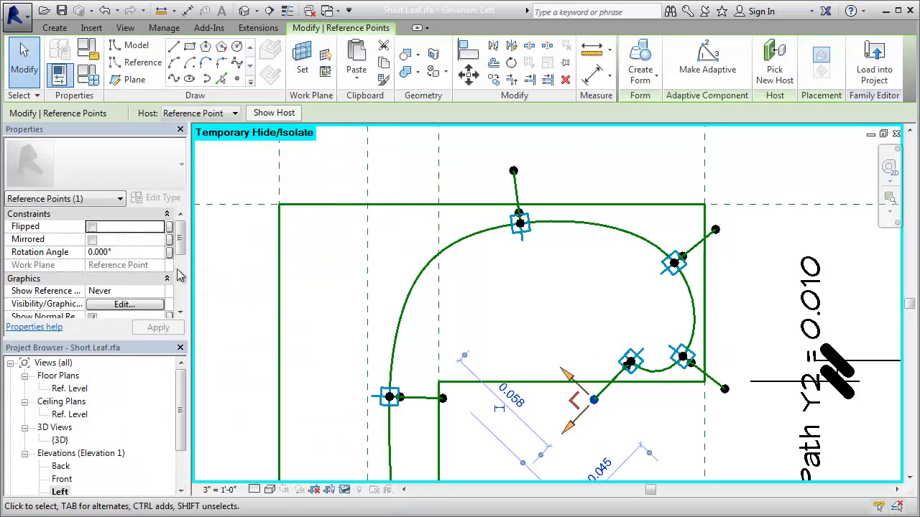
scroll(94, 273, "down", 3)
left_click(169, 278)
left_click(474, 270)
left_click(575, 329)
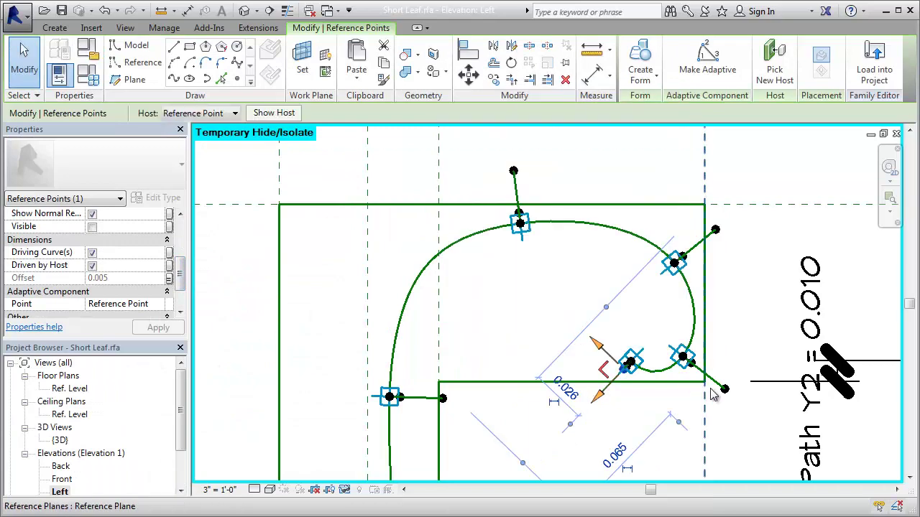
Associate two more curl points' Offsets with a V parameter, then zoom out to the whole path
left_click(725, 388)
left_click(513, 170, "ctrl")
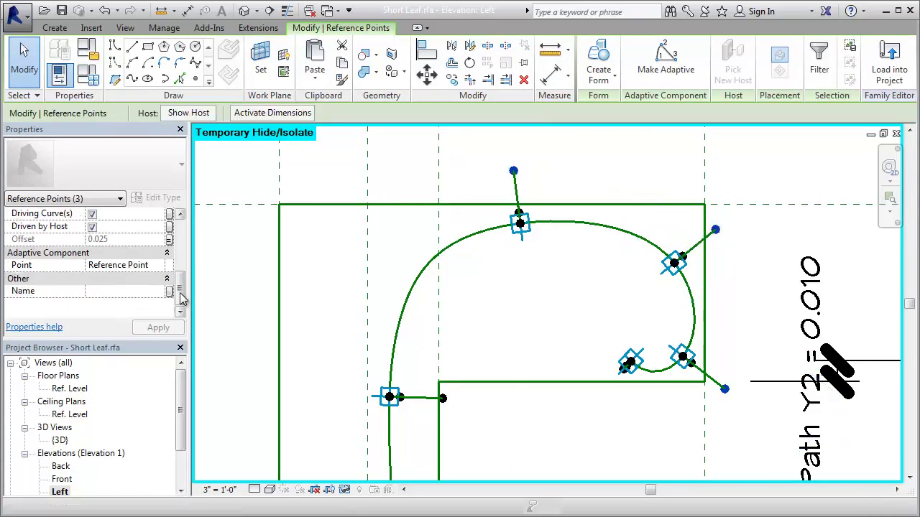
left_click(170, 239)
left_click(575, 329)
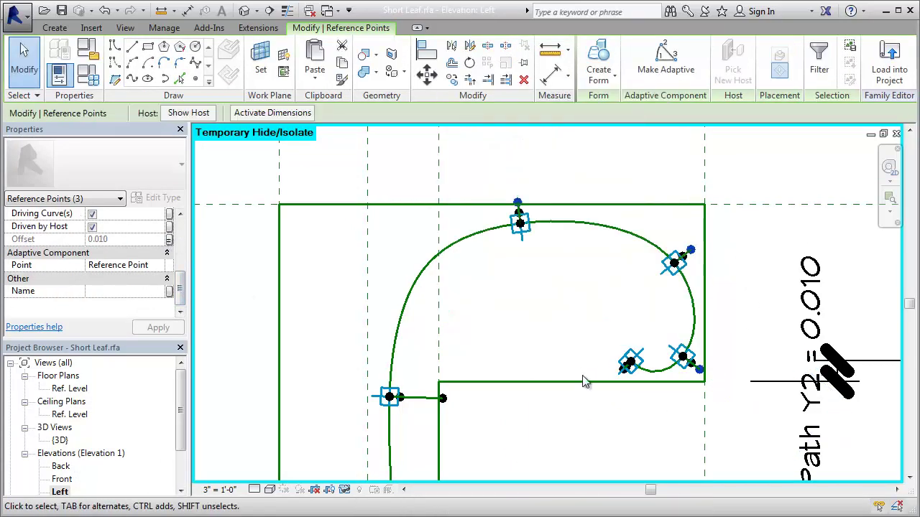
left_click(607, 453)
scroll(608, 453, "down", 3)
middle_click_drag(716, 342, 616, 361)
scroll(616, 361, "up", 3)
Filter the selection to the profile reference lines and create the leaf form from them
left_click(421, 222)
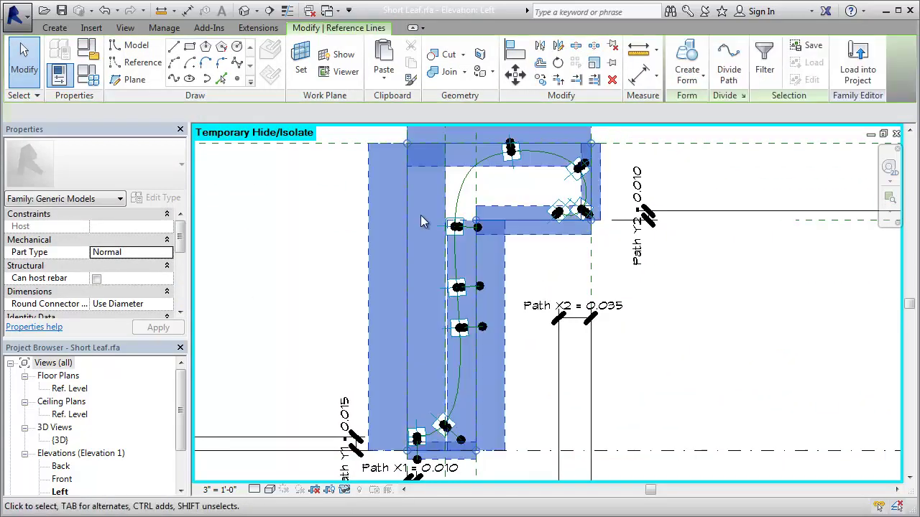
left_click(367, 462)
left_click_drag(368, 128, 720, 474)
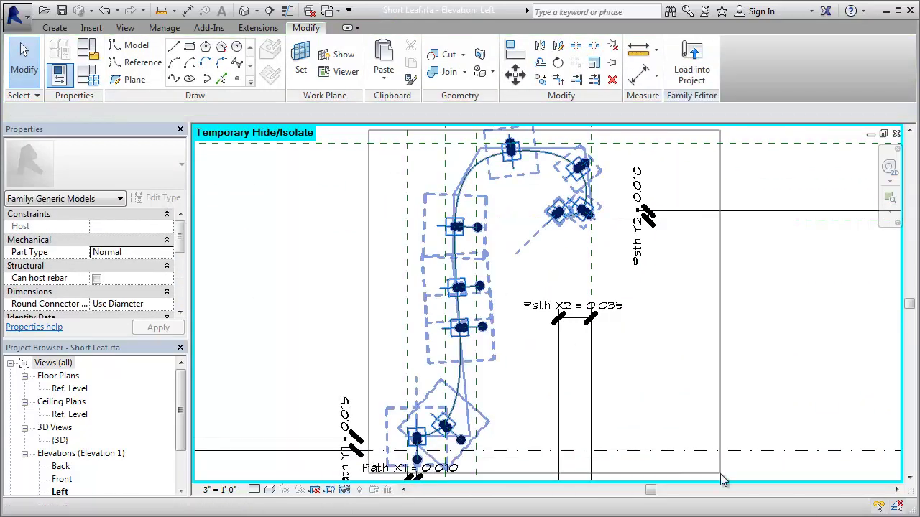
left_click(765, 65)
left_click(196, 74)
left_click(287, 261)
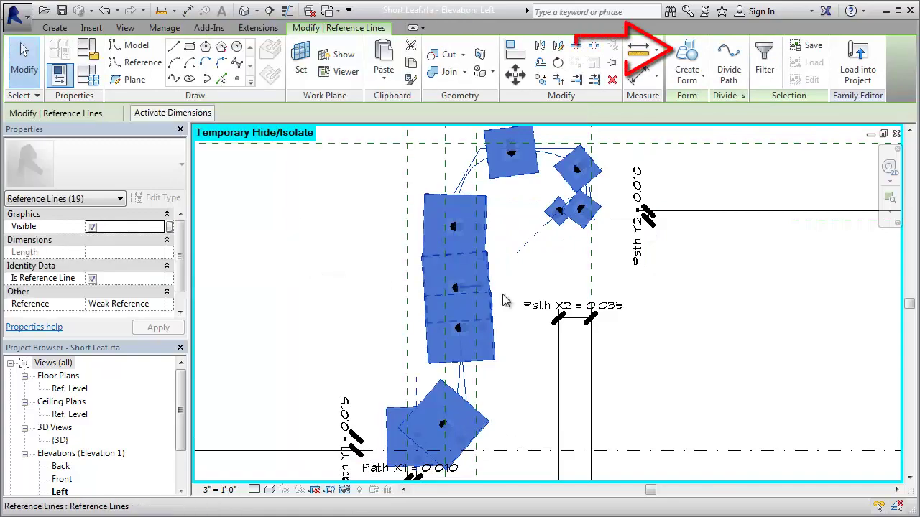
left_click(690, 58)
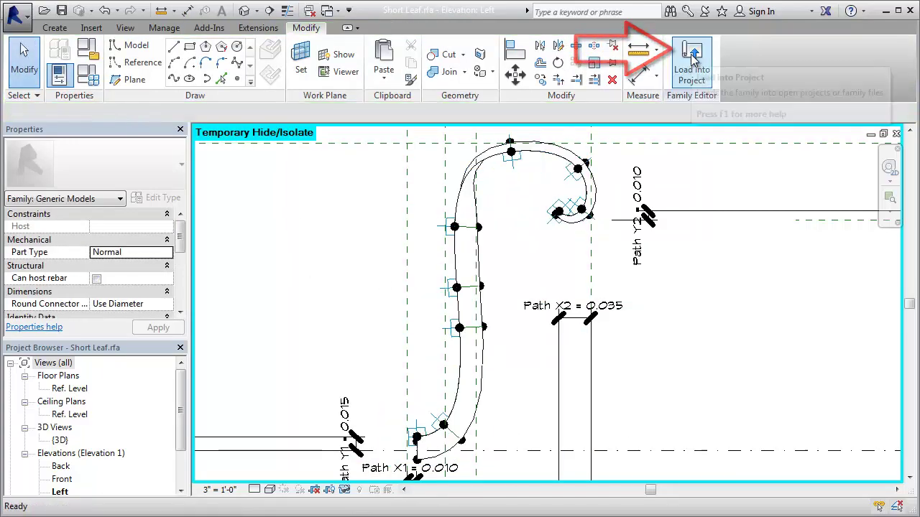
In the 3D view, flex the leaf with Base Diameter at 0.500 and 1.000
double_click(59, 439)
mouse_move(749, 429)
middle_mouse_down("shift")
mouse_move(783, 351)
mouse_move(862, 350)
middle_mouse_up("shift")
left_click(88, 74)
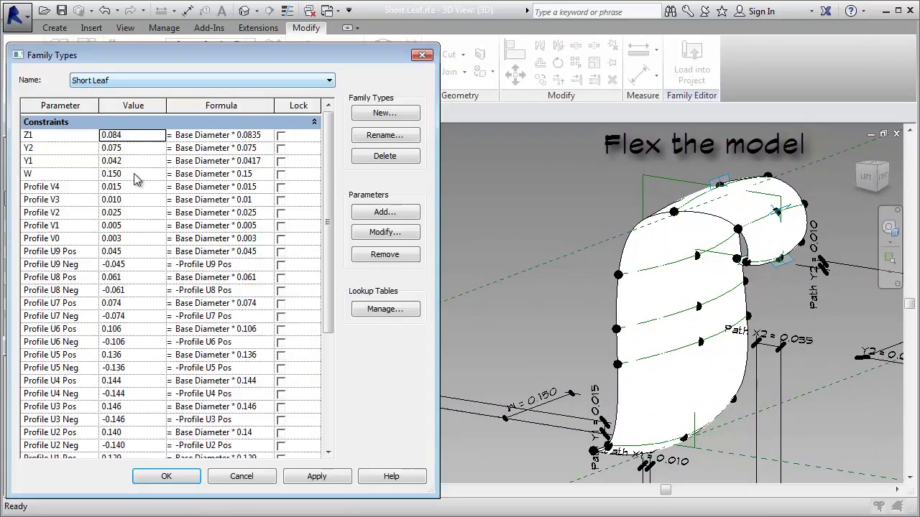
left_click_drag(327, 310, 336, 430)
left_click(309, 478)
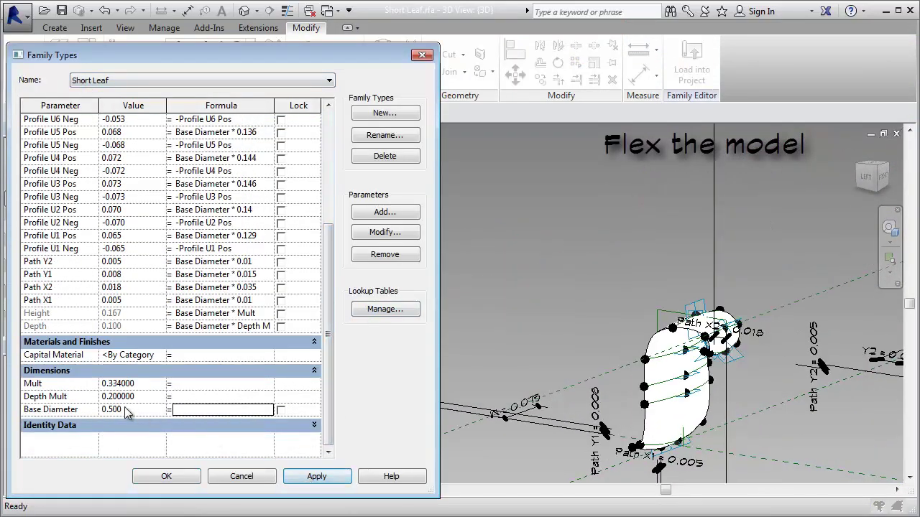
left_click(334, 480)
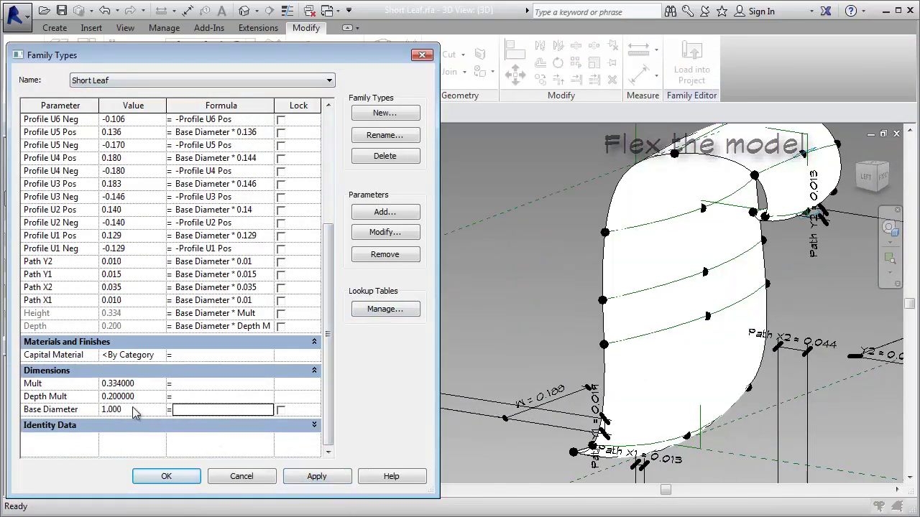
left_click(176, 478)
Select only the reference lines and change their Reference property
left_click_drag(551, 147, 840, 484)
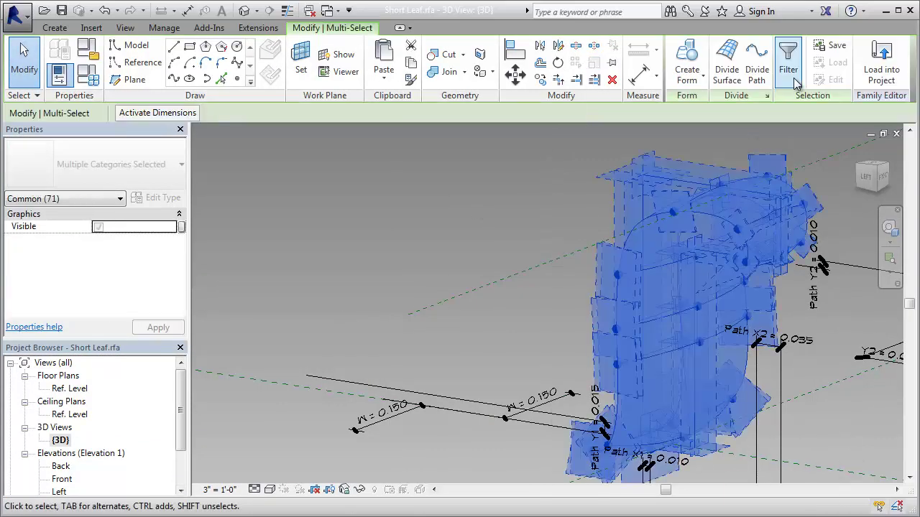
left_click(789, 69)
left_click(286, 261)
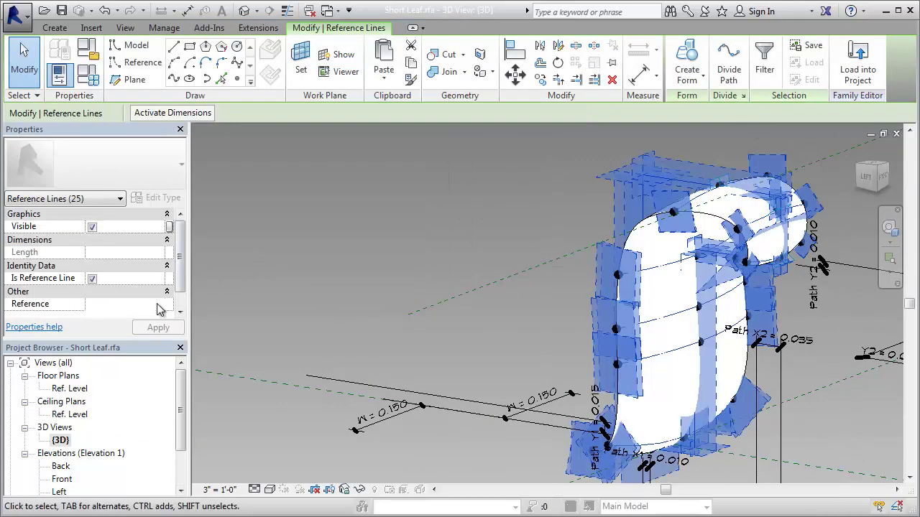
left_click(212, 216)
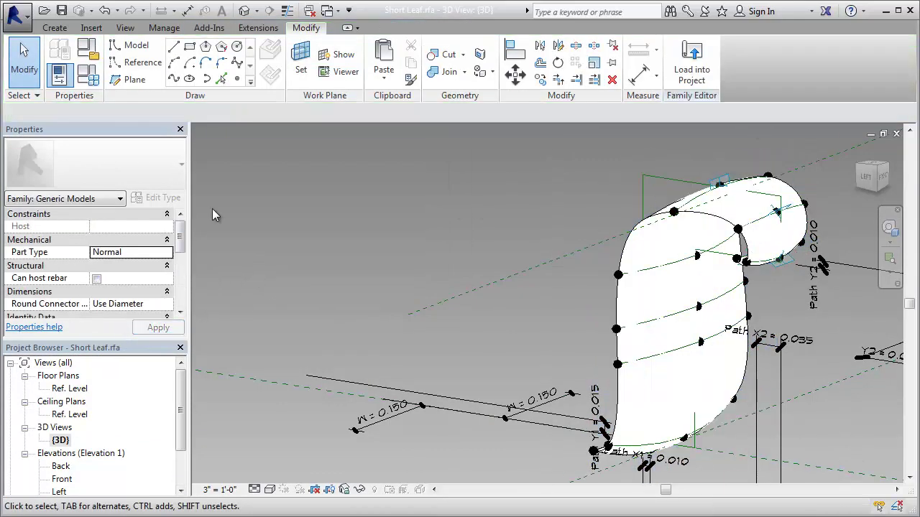
Save the family as a copy named Tall Leaf.rfa
left_click(63, 13)
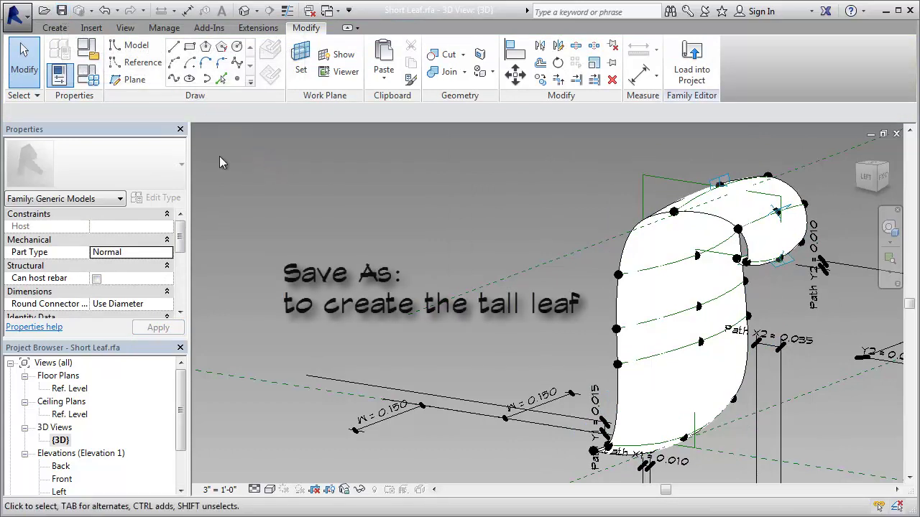
left_click(16, 14)
left_click(117, 153)
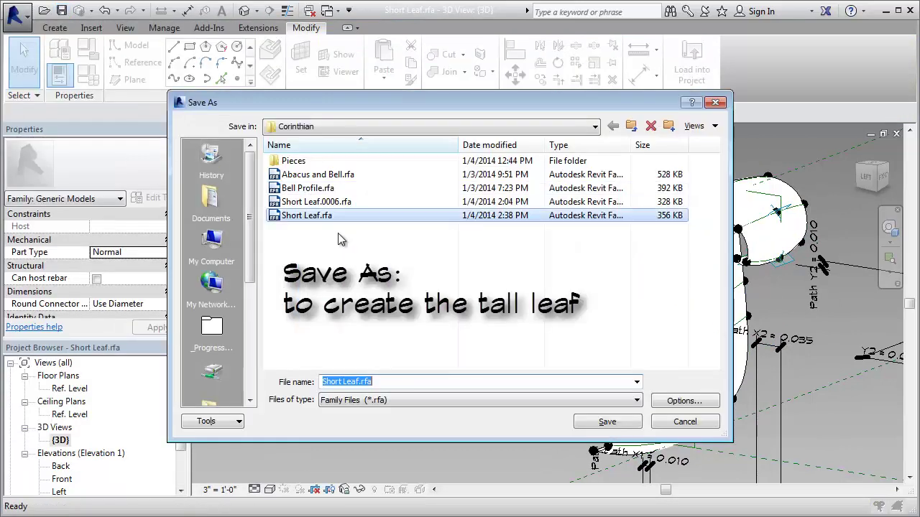
left_click(327, 383)
type("Tall")
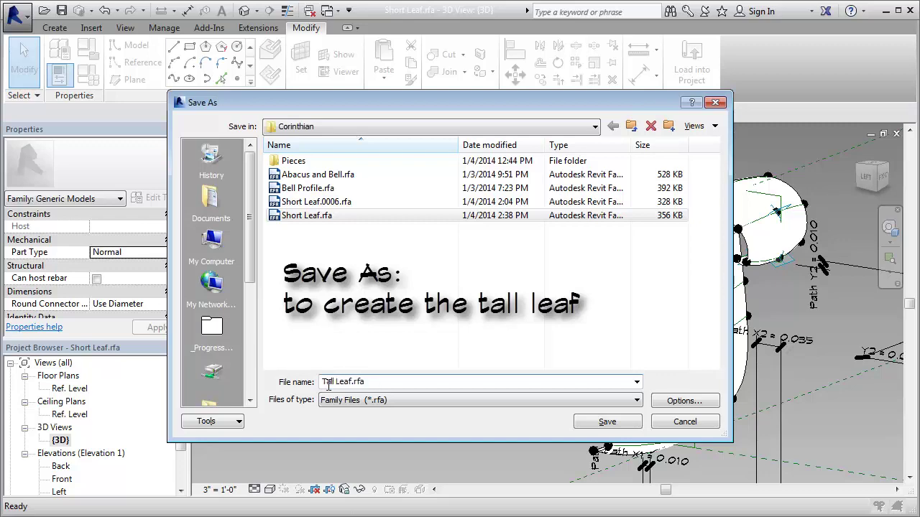
key("Return")
In the Left elevation, restore hidden elements and make Tall Leaf the current type
double_click(60, 492)
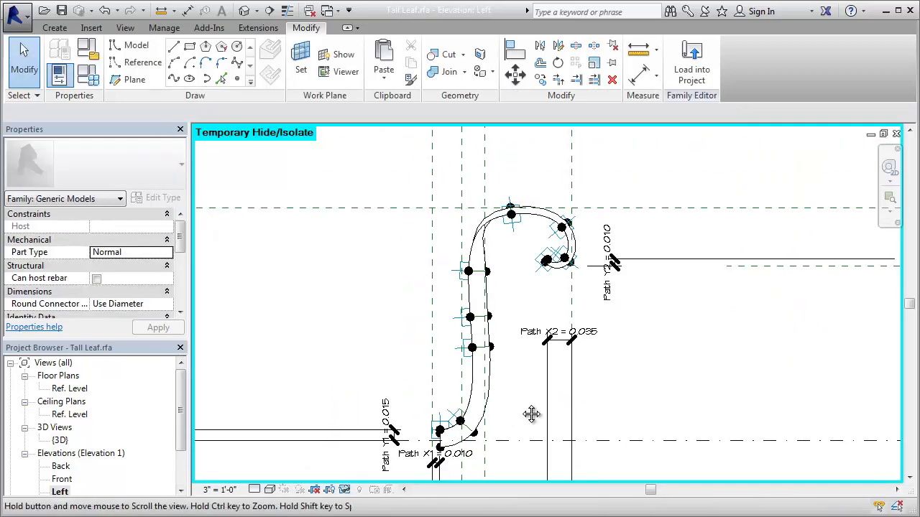
left_click(345, 490)
left_click(373, 474)
left_click(87, 75)
left_click(108, 81)
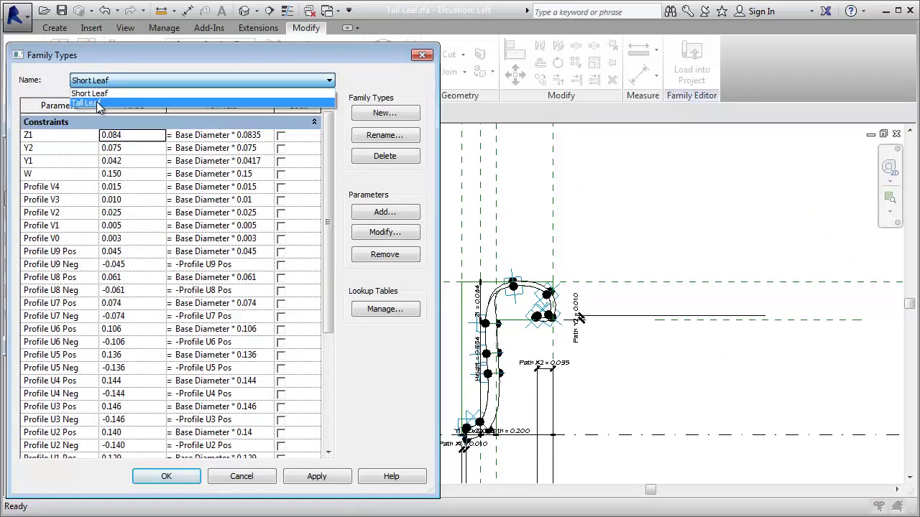
left_click(99, 107)
key("Return")
Reshape the tall leaf's path curve by moving its end points and pulling its top right
middle_click_drag(565, 304, 544, 341)
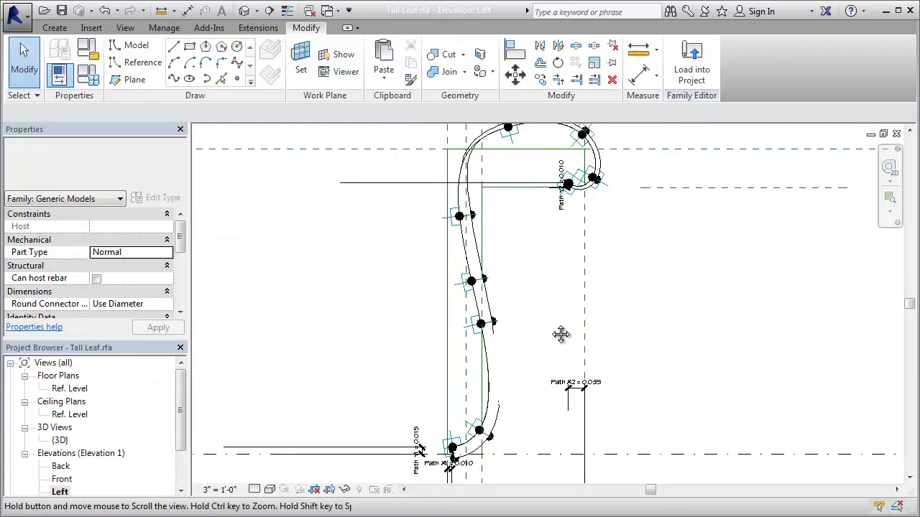
left_click(480, 368)
left_click_drag(504, 466, 489, 473)
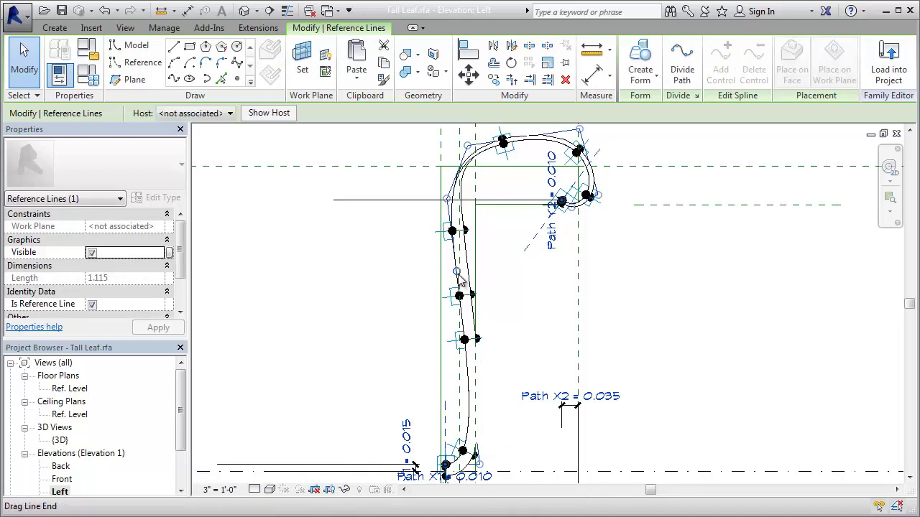
left_click_drag(460, 281, 465, 302)
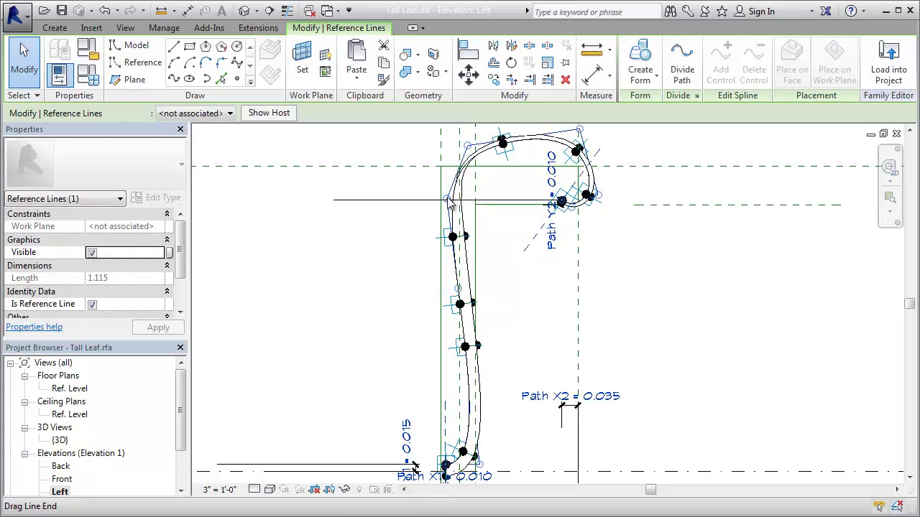
left_click_drag(455, 199, 539, 198)
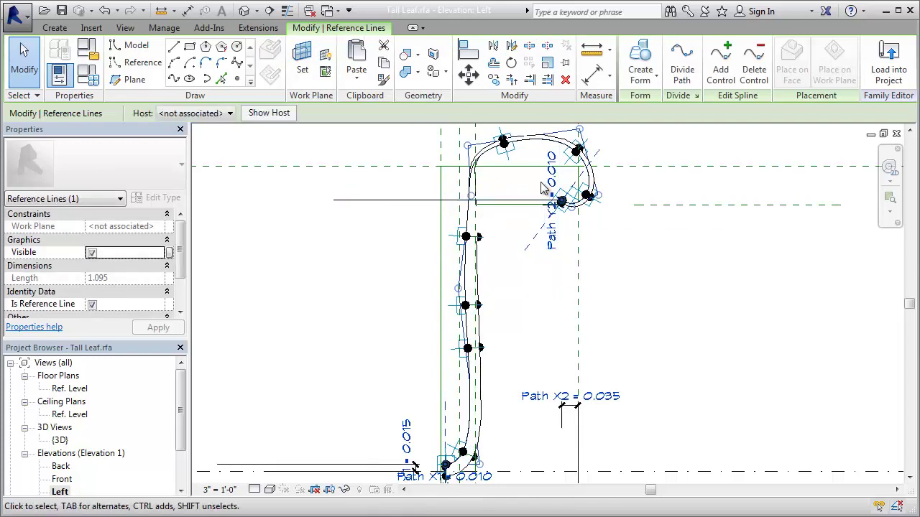
left_click_drag(474, 154, 564, 173)
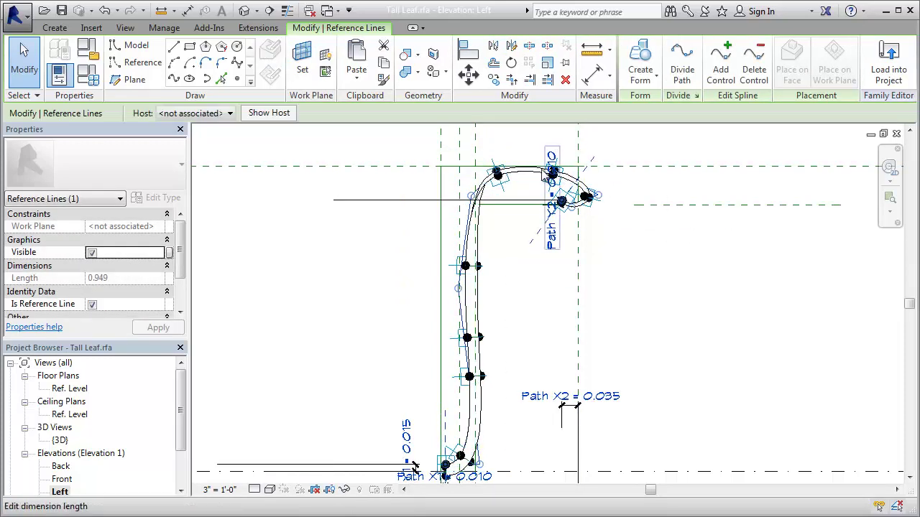
Tighten the top curl by pulling its end point in and up
scroll(568, 201, "up", 5)
left_click_drag(721, 255, 659, 214)
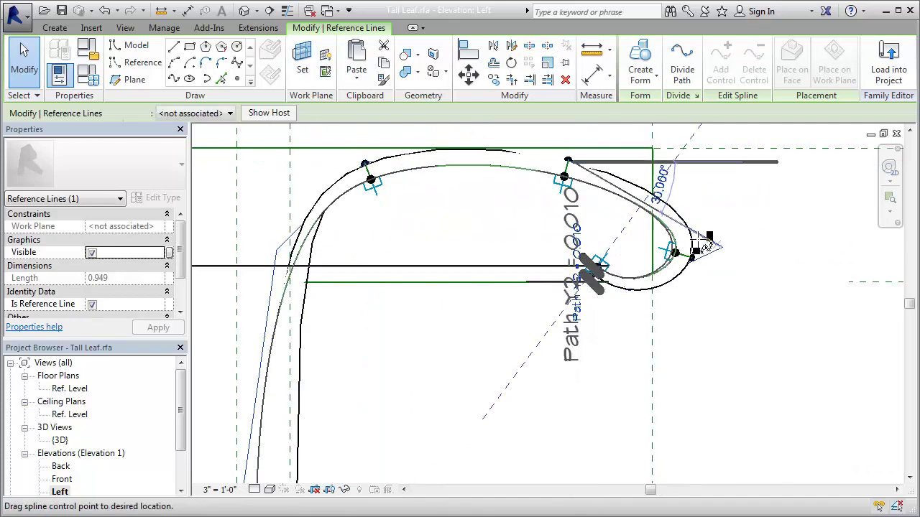
scroll(659, 318, "down", 2)
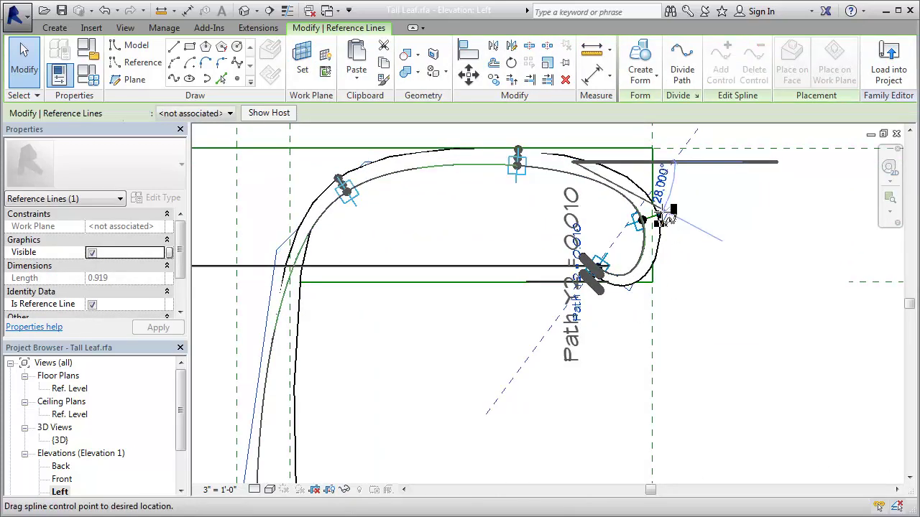
scroll(705, 252, "down", 2)
scroll(841, 297, "down", 2)
middle_click_drag(840, 297, 669, 251)
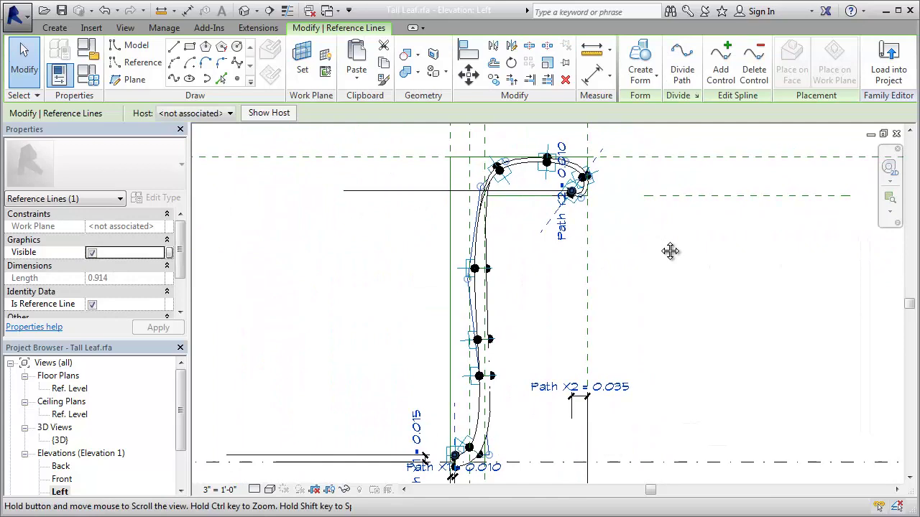
Show the Front elevation framed on the leaf
double_click(62, 479)
scroll(611, 314, "down", 2)
middle_click_drag(611, 314, 631, 363)
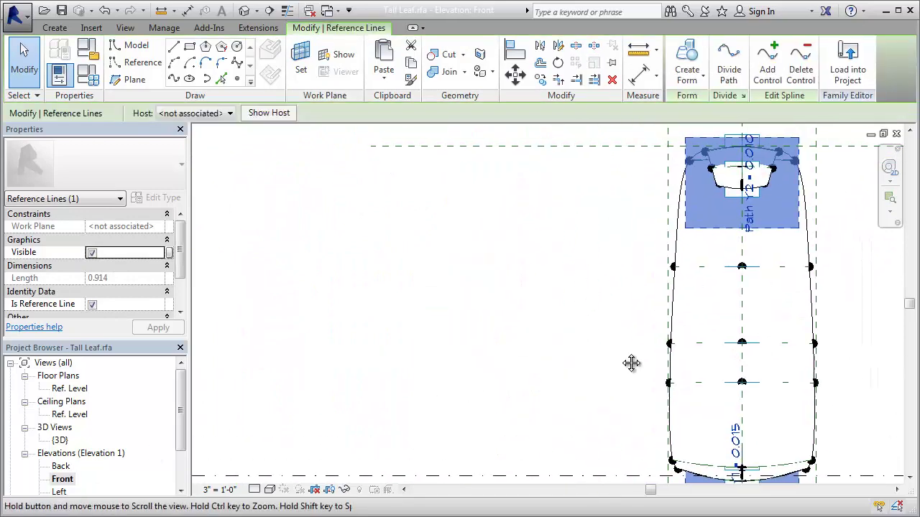
left_click(87, 74)
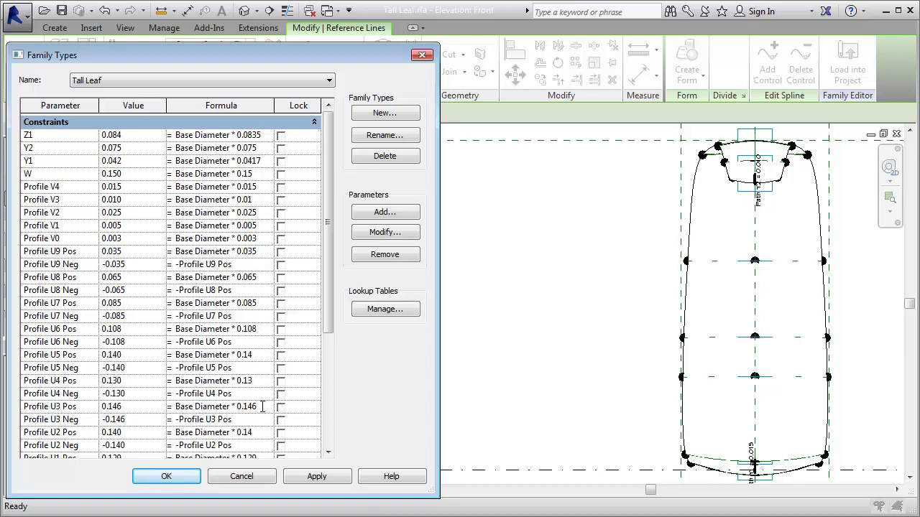
Set Profile U3, U2 and U1 Pos to Base Diameter × 0.09, 0.06 and 0.05, and apply
key("BackSpace")
type("06")
scroll(257, 432, "down", 1)
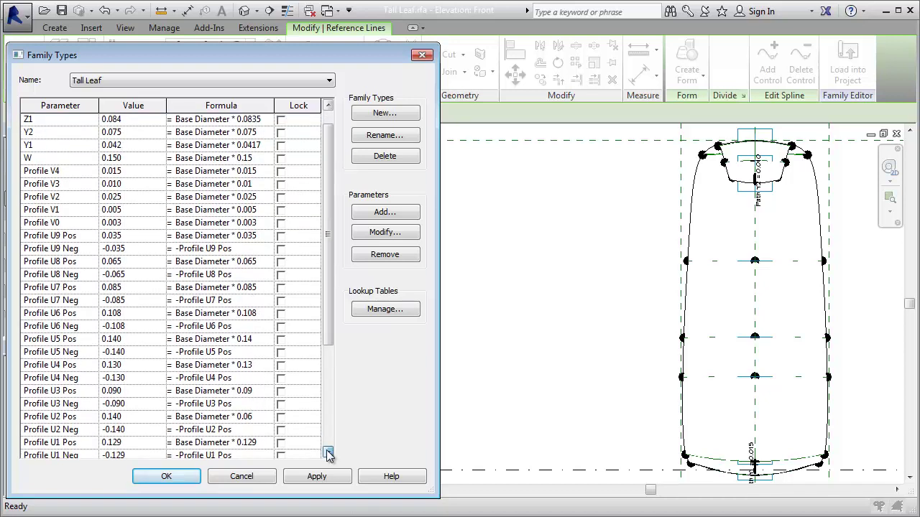
left_click(263, 417)
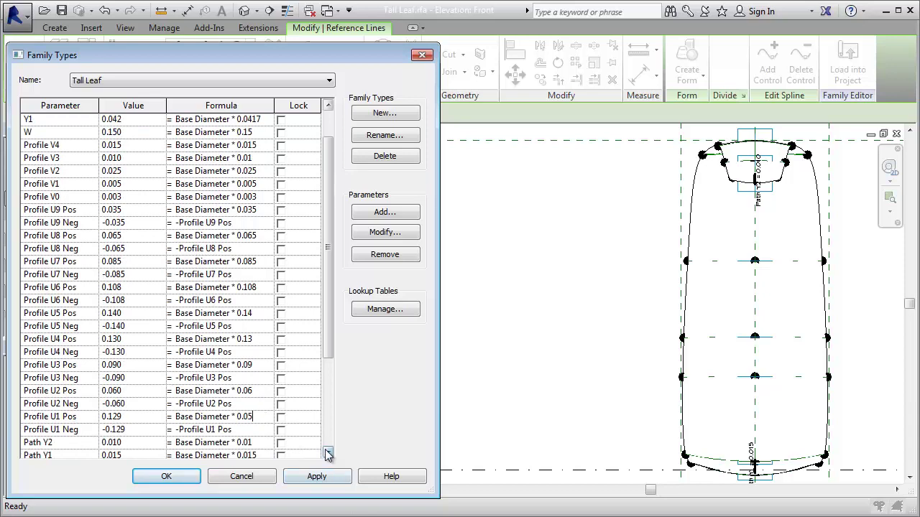
scroll(327, 453, "down", 1)
left_click(328, 481)
left_click(166, 477)
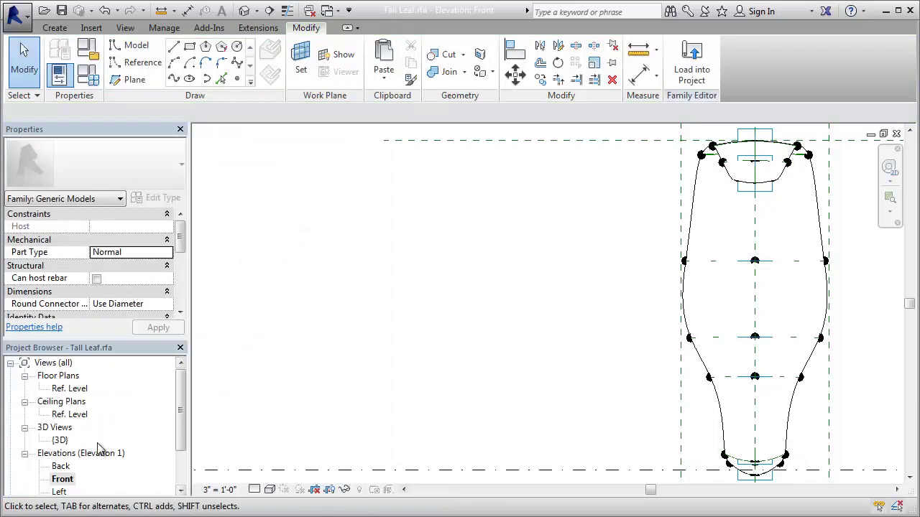
Inspect the tapered leaf in 3D and close the Tall Leaf family
double_click(60, 440)
mouse_move(574, 323)
middle_mouse_down("shift")
mouse_move(632, 363)
mouse_move(282, 228)
middle_mouse_up("shift")
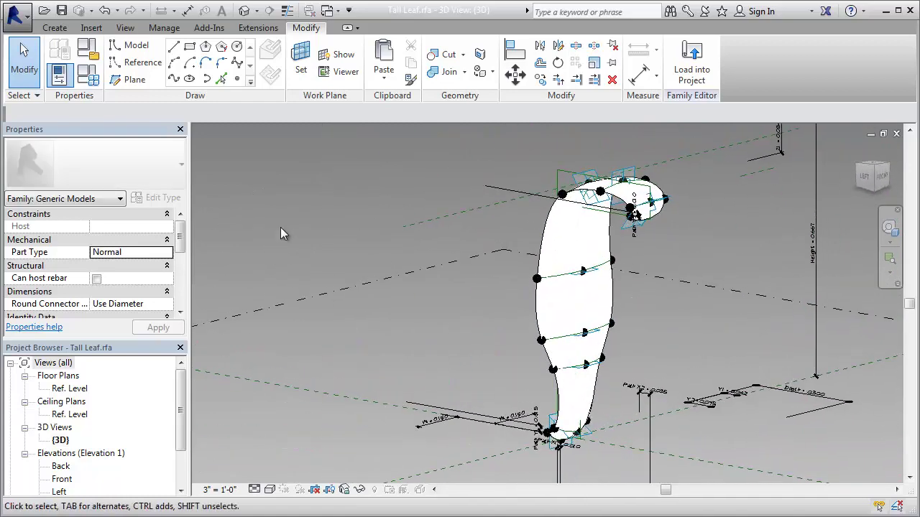
left_click(26, 24)
left_click(83, 421)
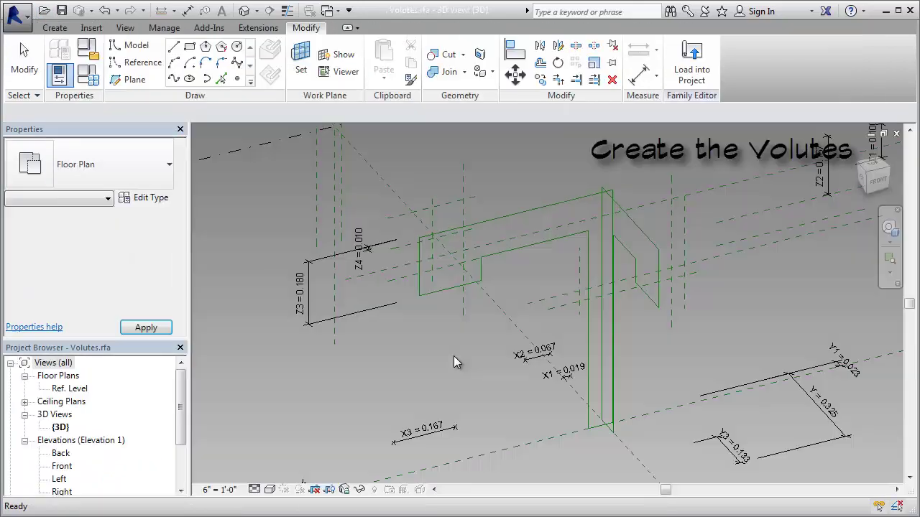
Open Volutes.rfa and isolate its reference lines in the Front elevation
key("Tab")
left_click(590, 374)
double_click(61, 466)
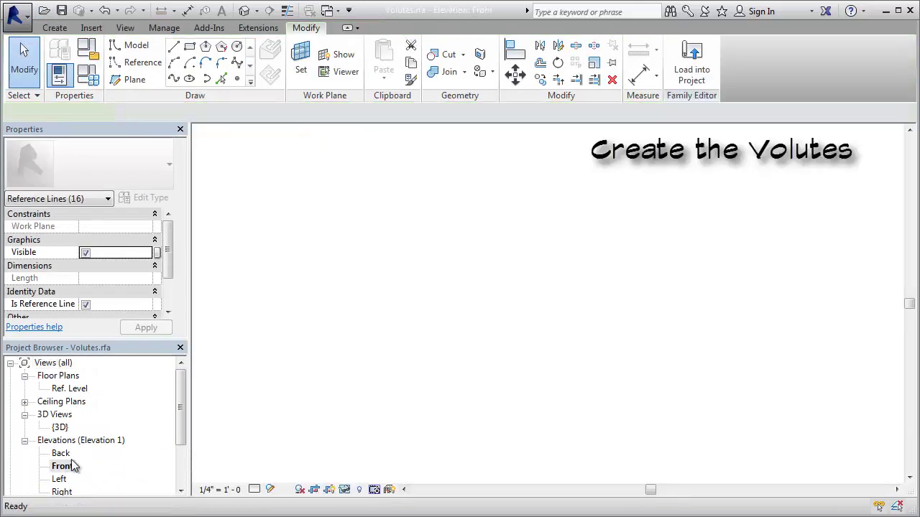
left_click(344, 489)
left_click(381, 437)
key("z")
key("r")
Zoom in and hide all dimensions in the view
left_click_drag(284, 152, 547, 356)
right_click(548, 450)
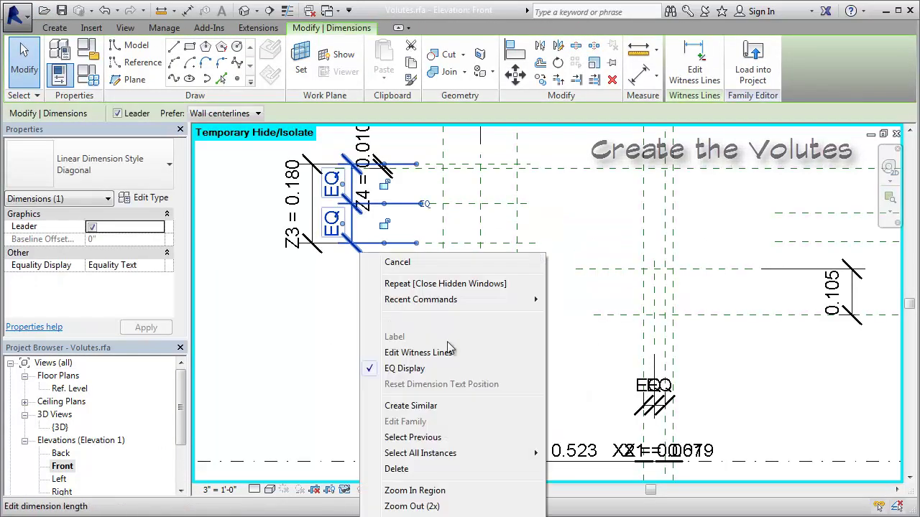
left_click(551, 438)
left_click(345, 490)
left_click(392, 455)
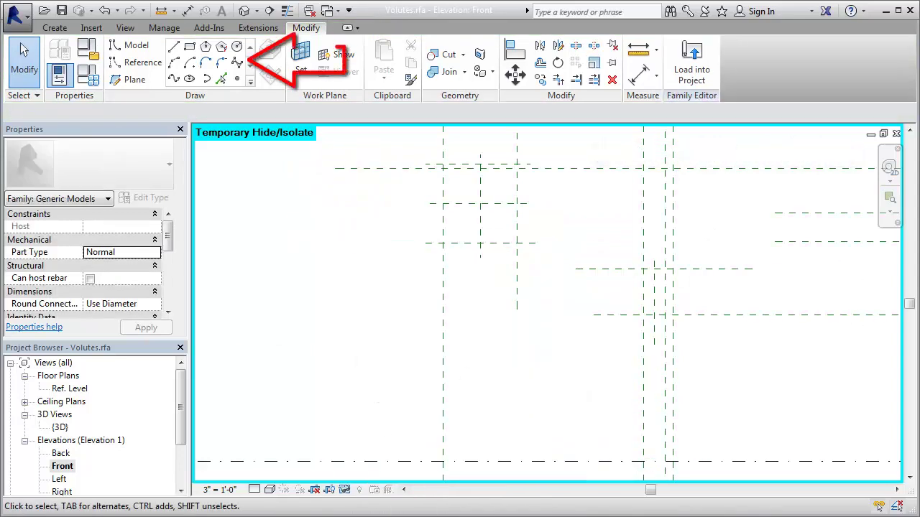
Start a spline on the Center (Front/Back) work plane
left_click(240, 63)
left_click(483, 117)
left_click(563, 159)
left_click(465, 202)
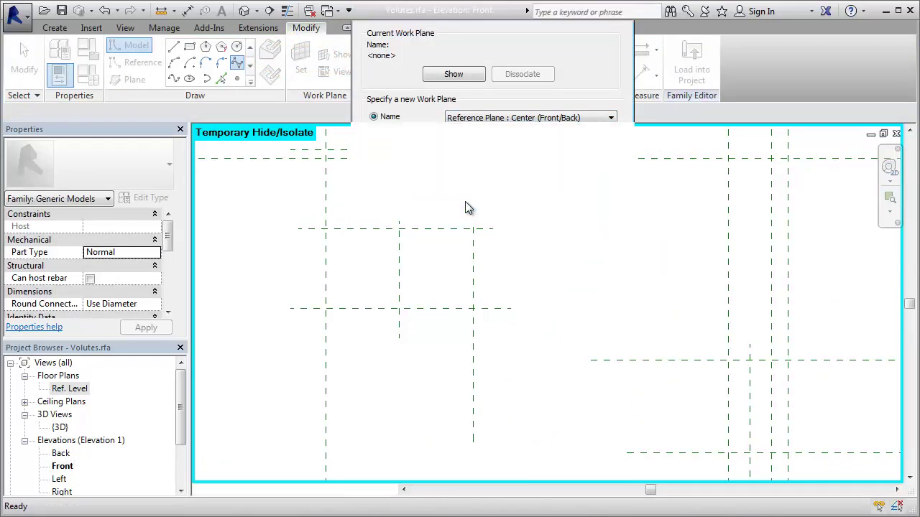
Draw the volute spline from the lower right, looping around and spiralling into the centre
left_click(771, 453)
left_click(728, 241)
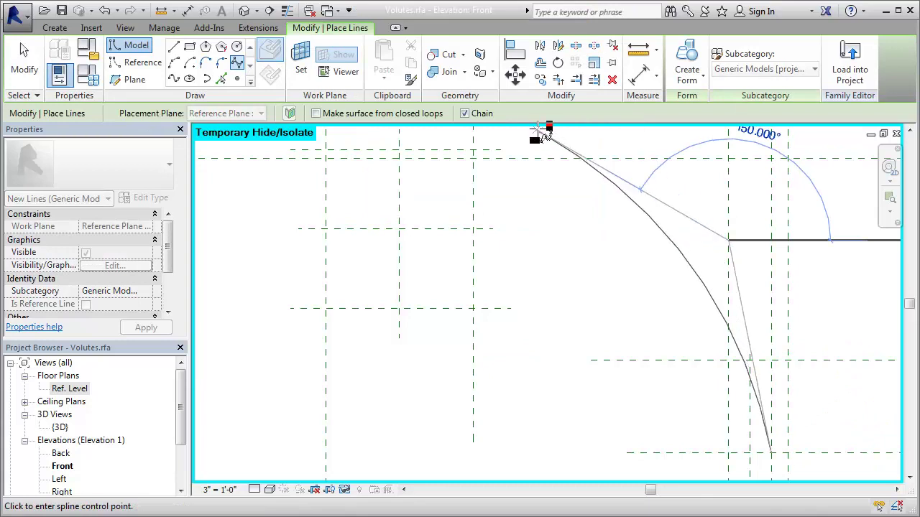
left_click(537, 130)
left_click(349, 149)
left_click(325, 198)
left_click(326, 267)
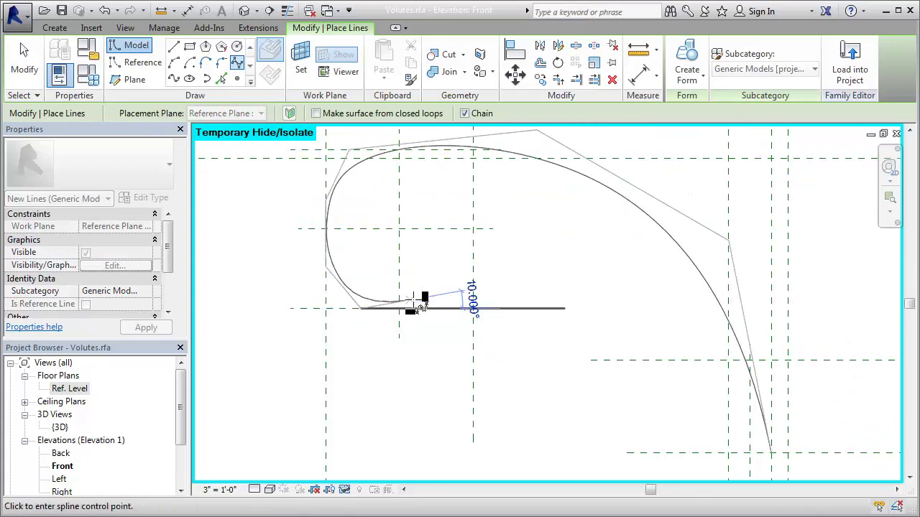
left_click(436, 308)
left_click(446, 190)
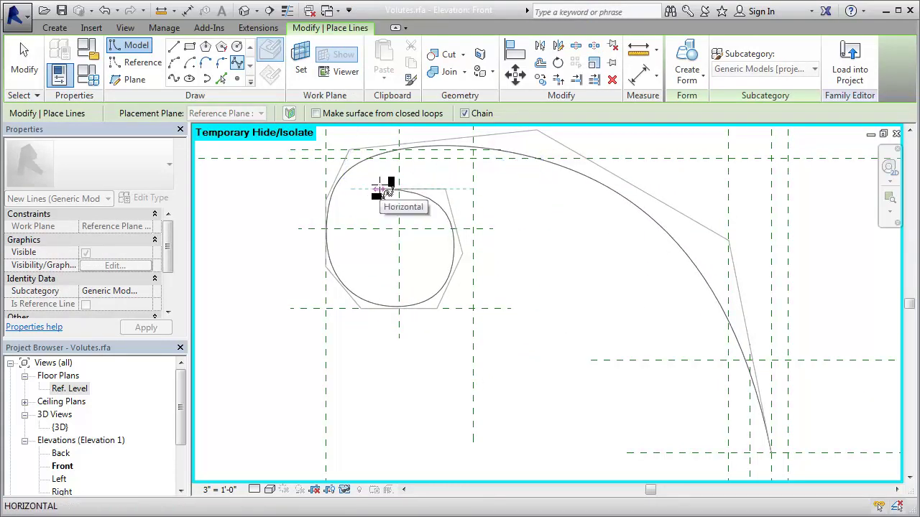
left_click(380, 186)
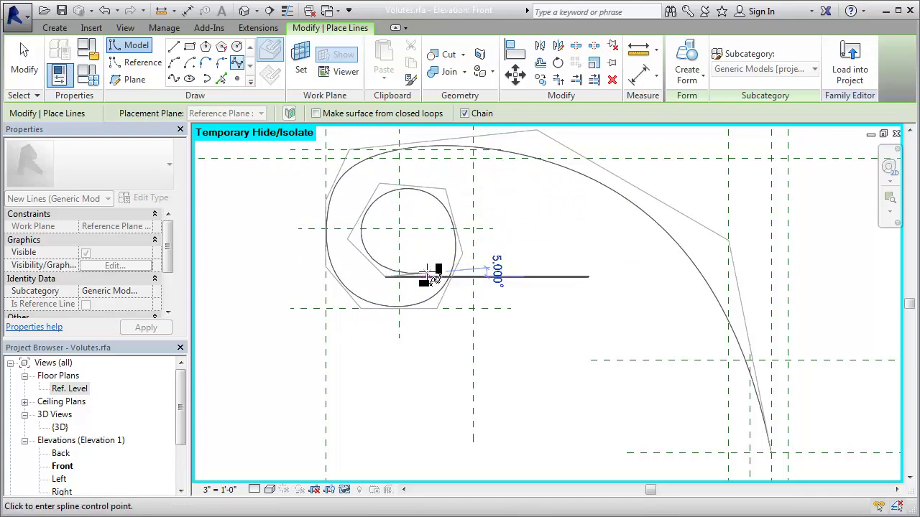
left_click(402, 229)
key("Escape")
key("Escape")
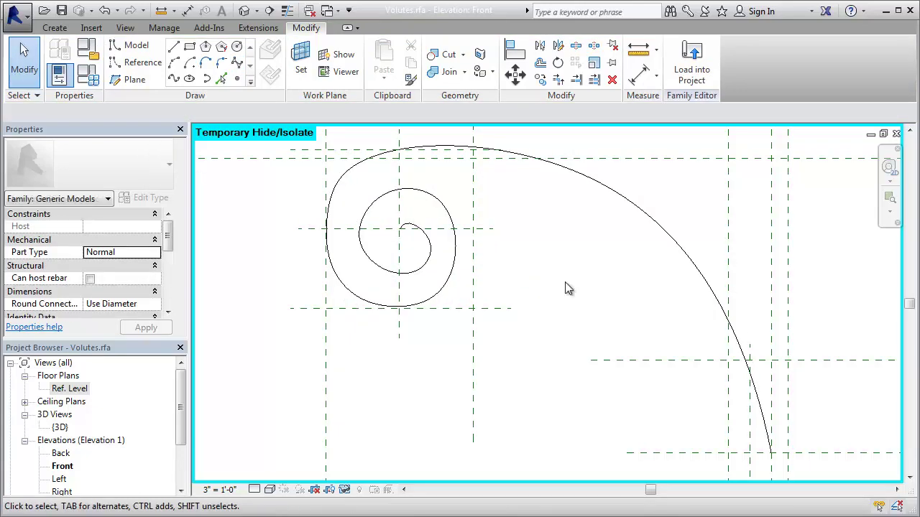
Reshape the Front spiral spline's control points and convert it into a reference line
left_click(469, 271)
scroll(469, 271, "up", 3)
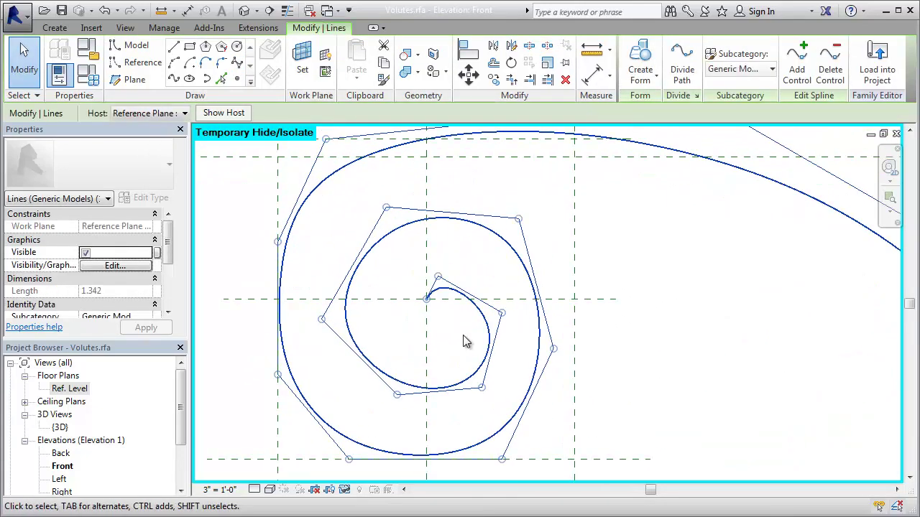
left_click_drag(518, 295, 503, 359)
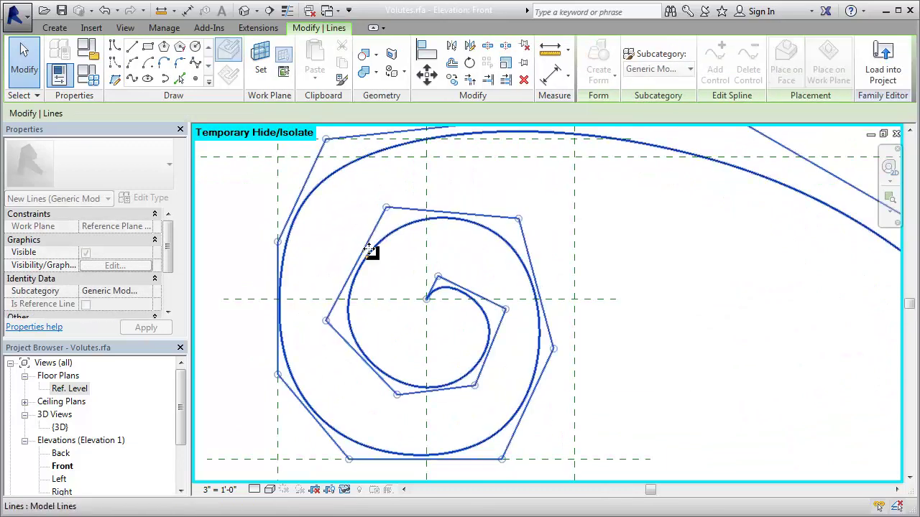
left_click_drag(372, 252, 375, 214)
left_click_drag(325, 139, 341, 139)
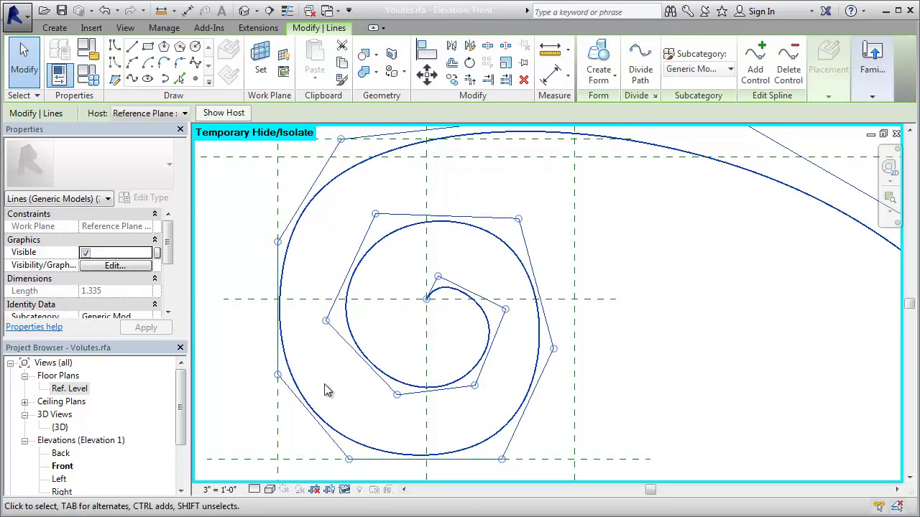
scroll(170, 259, "down", 2)
left_click(86, 265)
In the Left elevation, select all dimensions and temporarily hide them
scroll(796, 345, "down", 2)
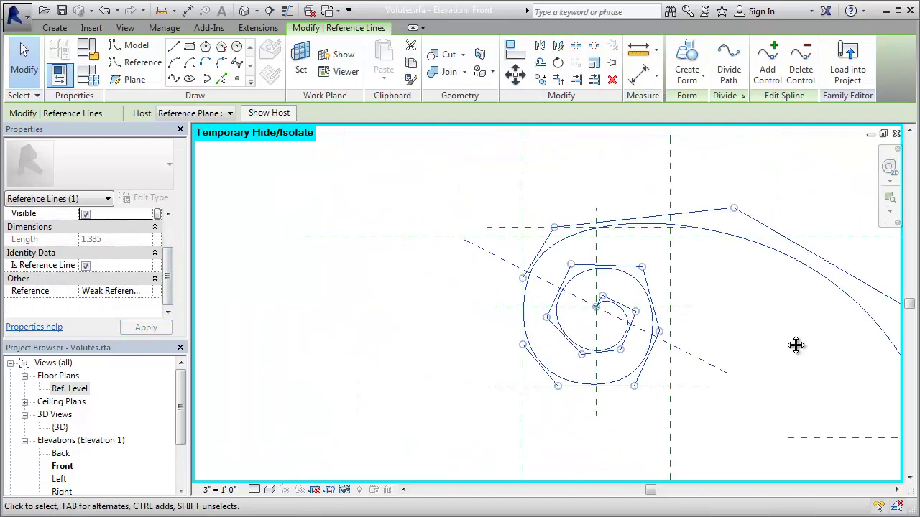
scroll(585, 266, "down", 1)
double_click(59, 478)
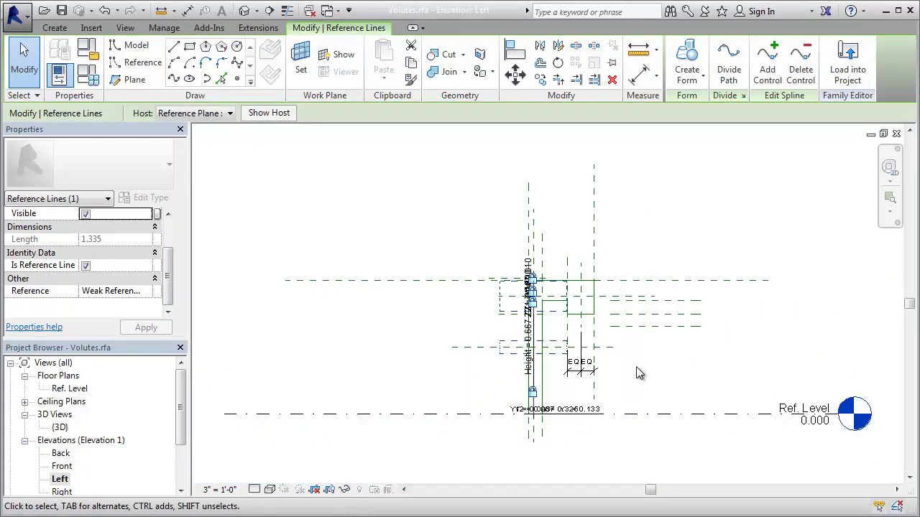
left_click(580, 361)
scroll(572, 393, "up", 3)
right_click(590, 396)
left_click(689, 208)
key("h")
key("h")
key("Tab")
Temporarily hide the extra chain of reference lines in the Left elevation
left_click(498, 321)
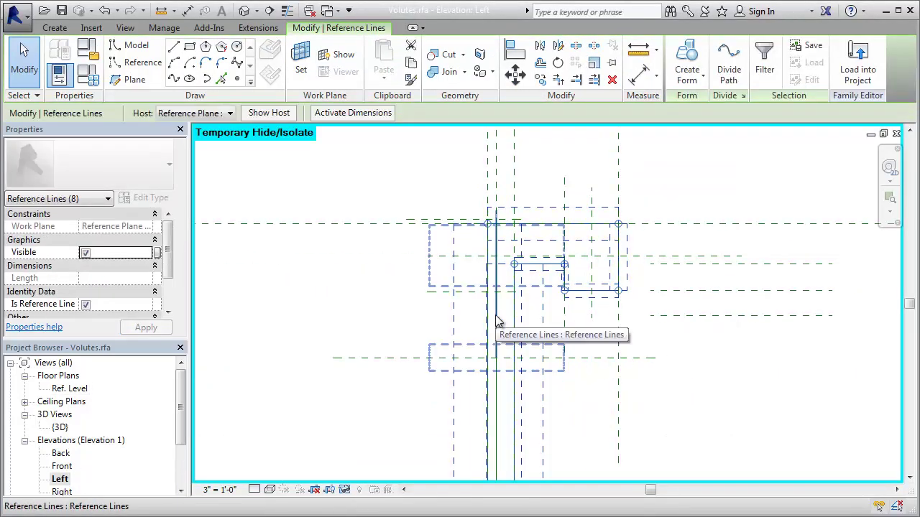
left_click(344, 489)
left_click(373, 460)
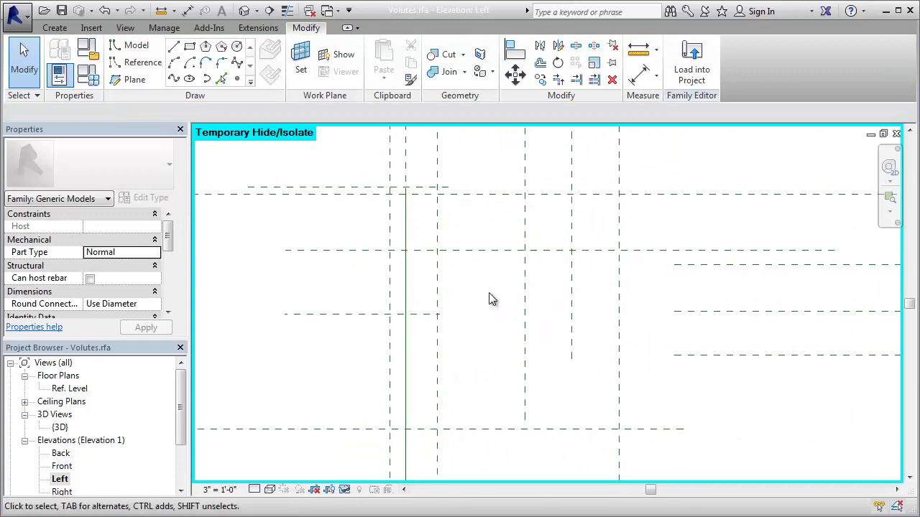
key("Tab")
left_click(408, 350)
key("h")
key("h")
Draw a spline reference line spiralling from the bottom reference plane into the volute eye
left_click(136, 62)
left_click(493, 118)
left_click(493, 168)
left_click(449, 202)
left_click(238, 62)
left_click(437, 429)
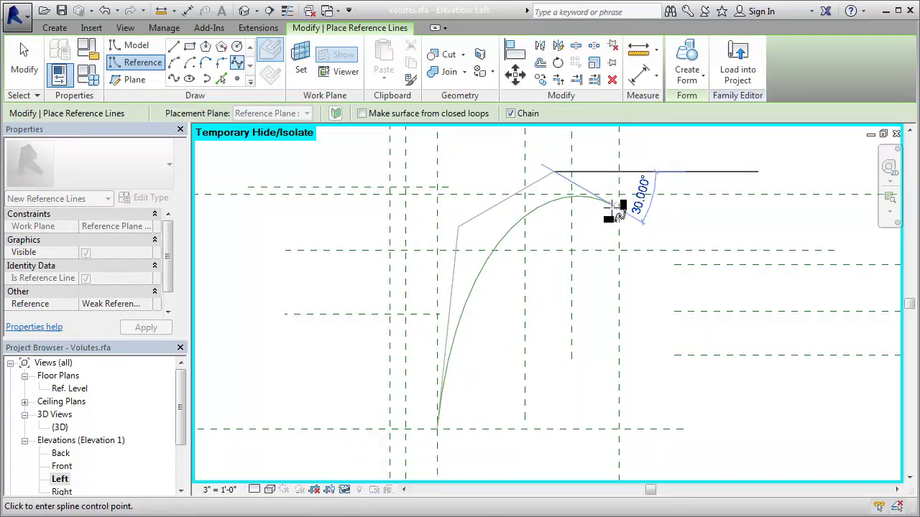
left_click(617, 263)
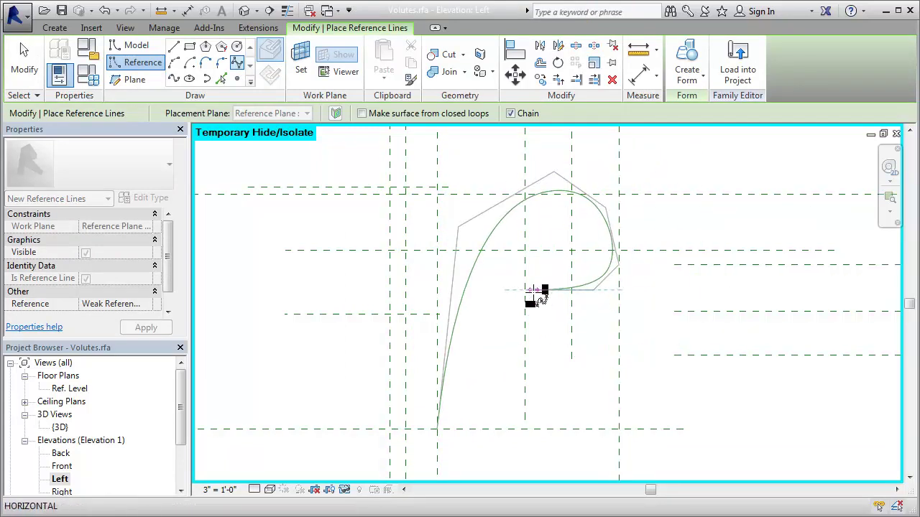
left_click(520, 258)
left_click(594, 238)
key("Escape")
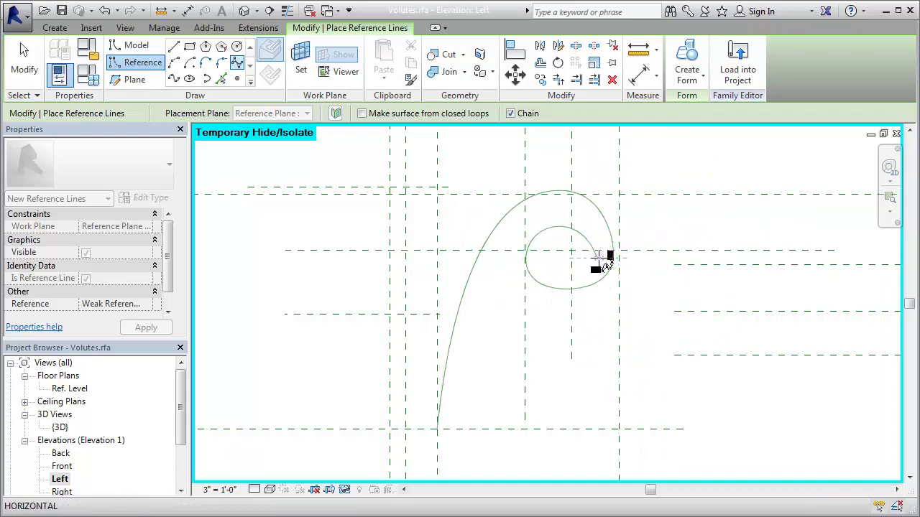
key("Escape")
key("Escape")
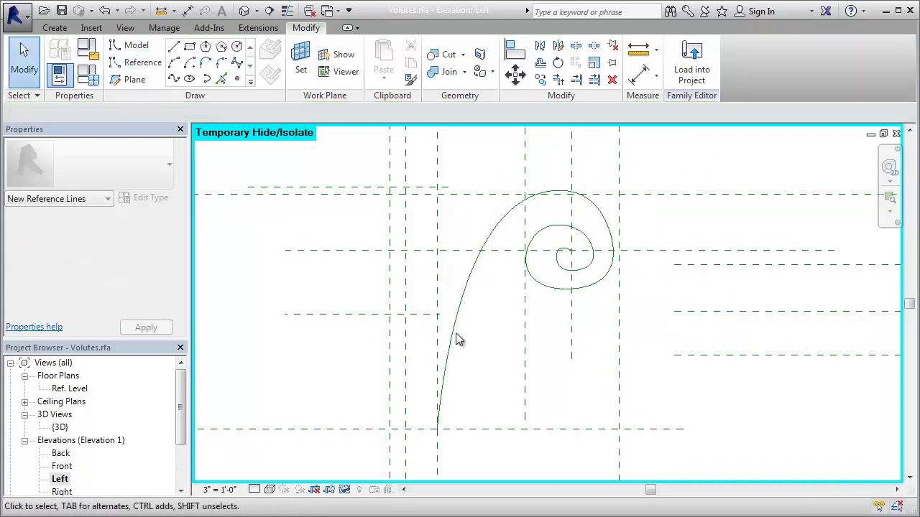
Use Align (AL) to lock the spline start to the bottom plane and its inner end to the eye-centre plane
left_click(593, 294)
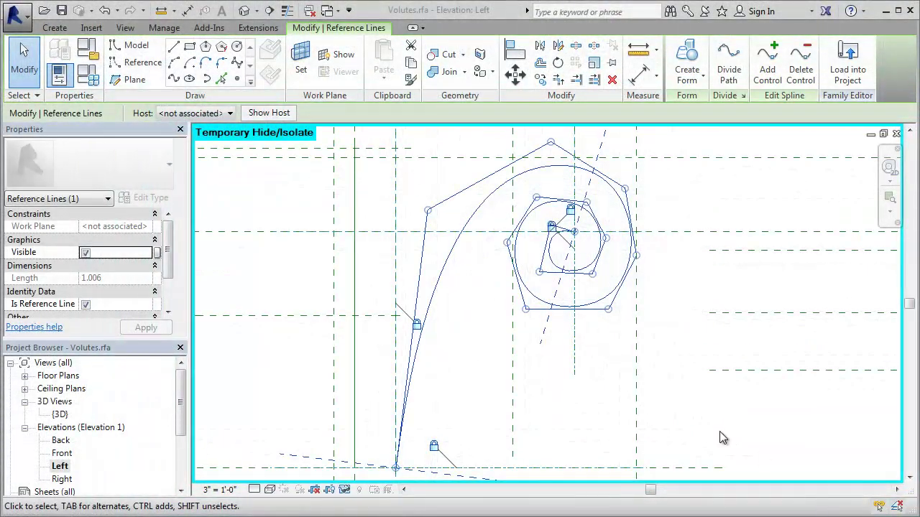
left_click(551, 388)
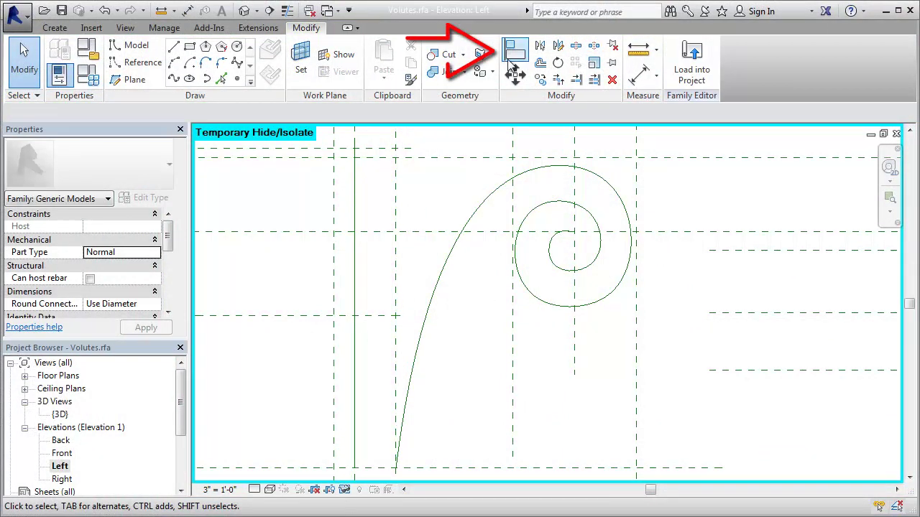
key("a")
key("l")
left_click(400, 473)
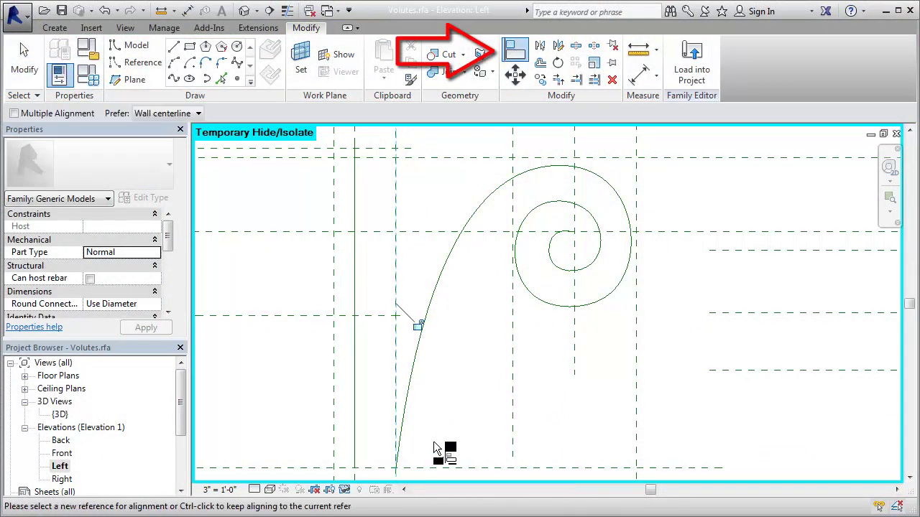
left_click(396, 466)
left_click(571, 230)
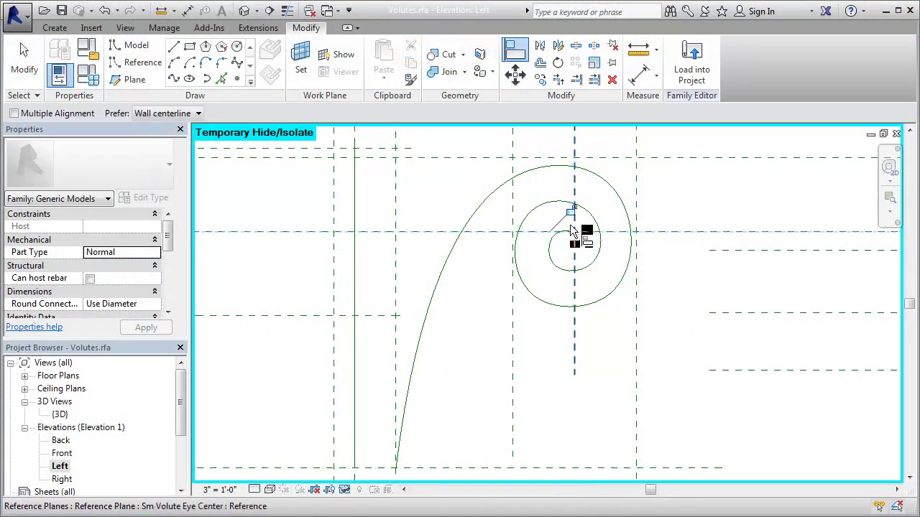
double_click(64, 453)
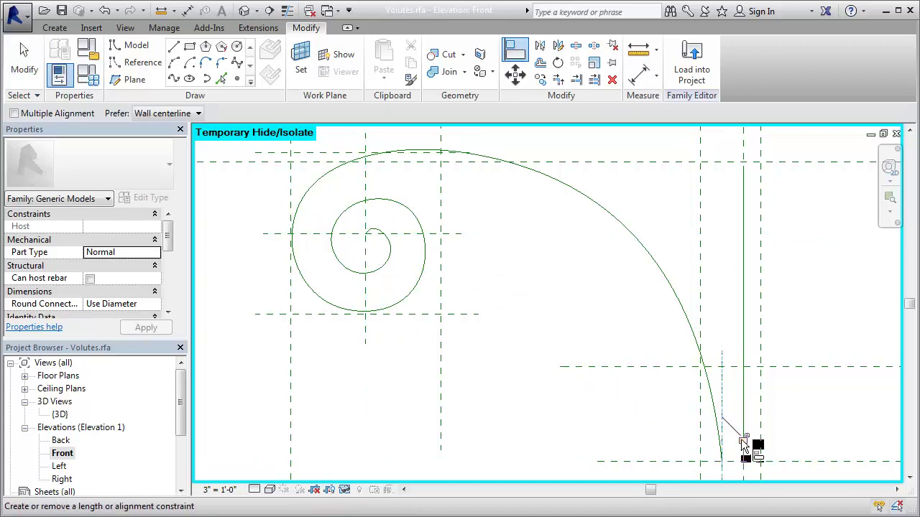
Open the volute family's 3D view
left_click(33, 84)
double_click(59, 416)
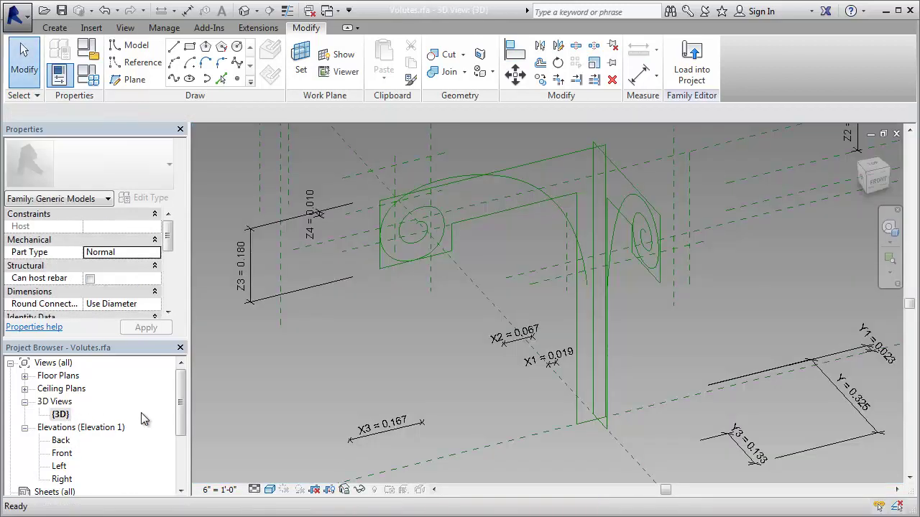
middle_click_drag(396, 336, 424, 338)
Set Base Diameter to 0.750 and apply to check that both spiral splines rescale
left_click(59, 75)
scroll(173, 288, "down", 3)
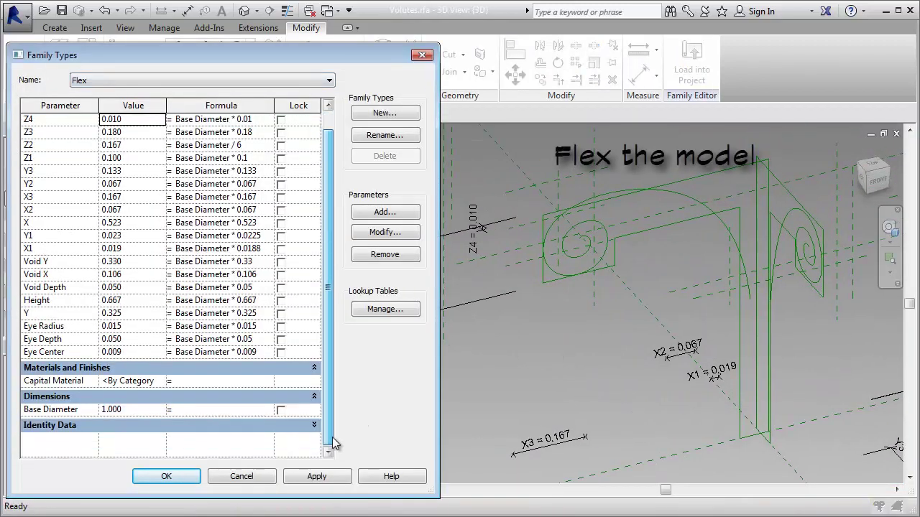
left_click(147, 409)
key("BackSpace")
left_click(343, 482)
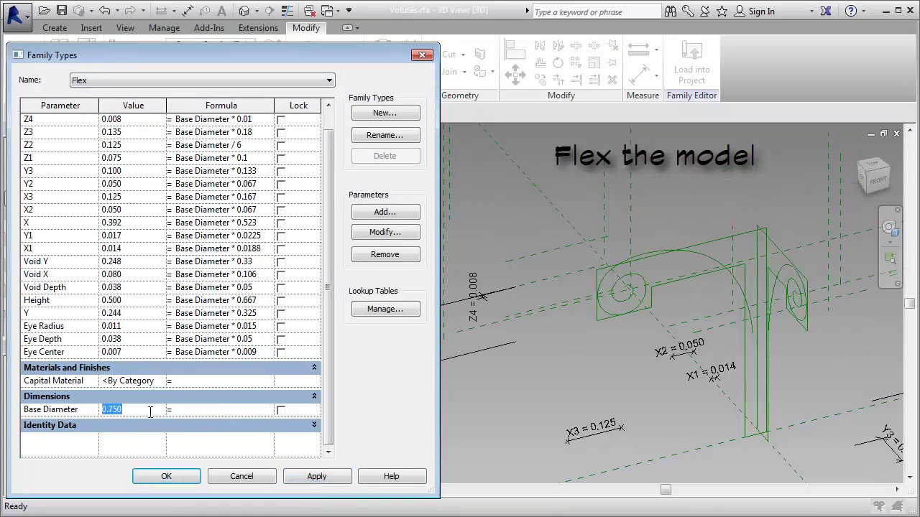
left_click(166, 476)
scroll(550, 363, "up", 4)
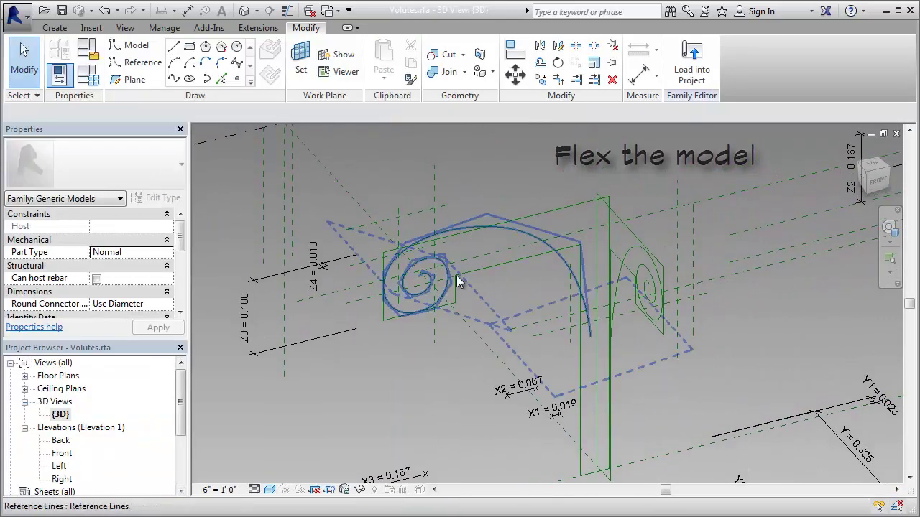
middle_click_drag(537, 318, 500, 333)
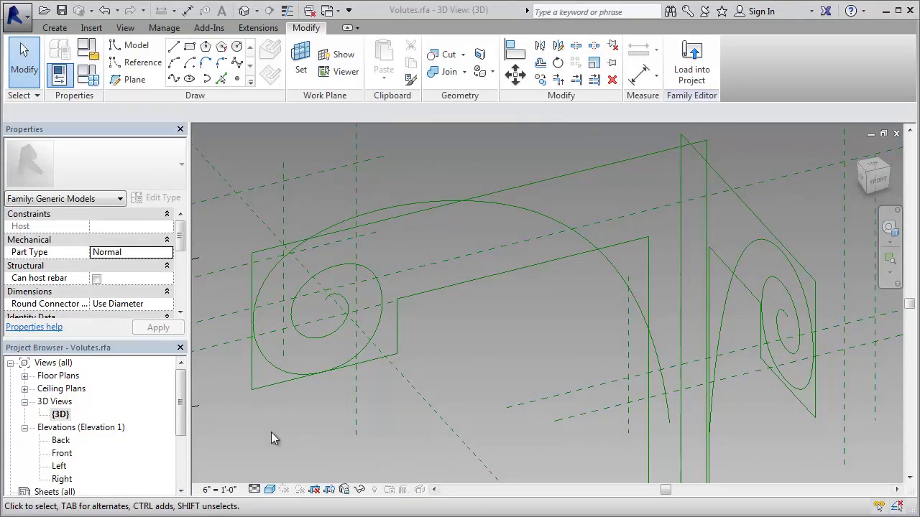
scroll(144, 445, "down", 3)
right_click(105, 467)
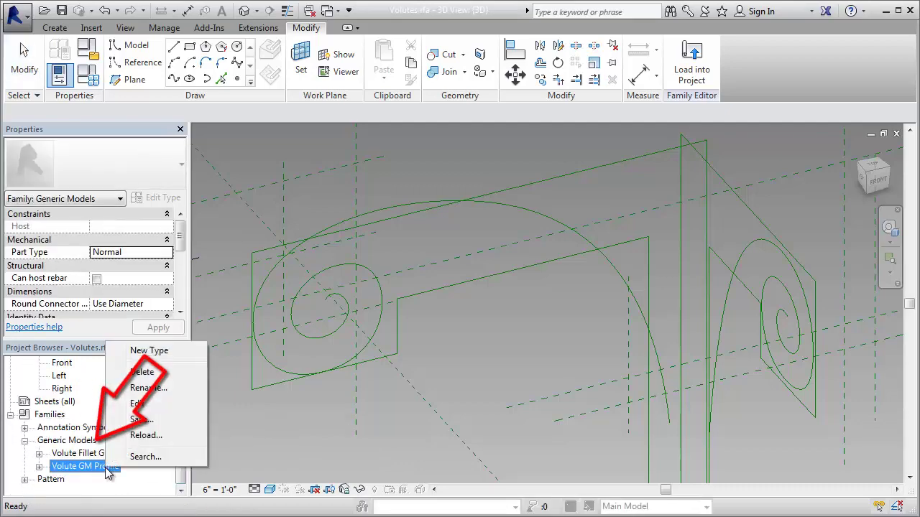
Edit the Volute GM Profile family and open its Ref. Level floor plan
left_click(176, 404)
double_click(53, 362)
left_click(25, 376)
double_click(68, 389)
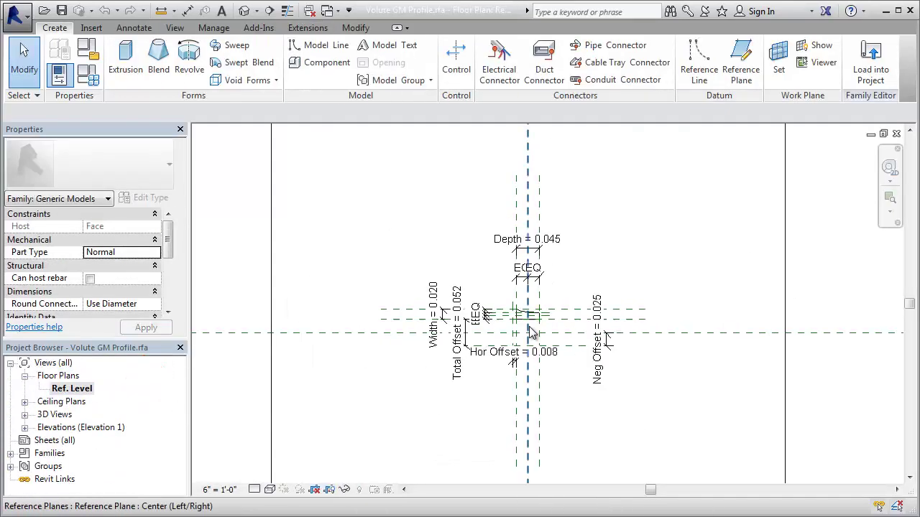
scroll(528, 327, "up", 5)
Cycle through the Volute GM Profile types, applying Profile B and Profile C to preview sizes
left_click(88, 75)
scroll(120, 58, "down", 1)
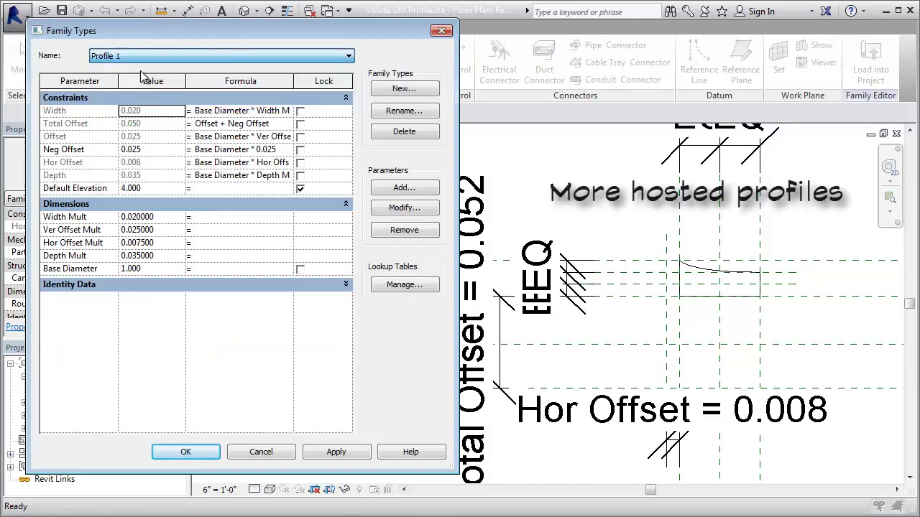
left_click(336, 452)
scroll(120, 58, "down", 1)
left_click(335, 452)
scroll(120, 63, "down", 1)
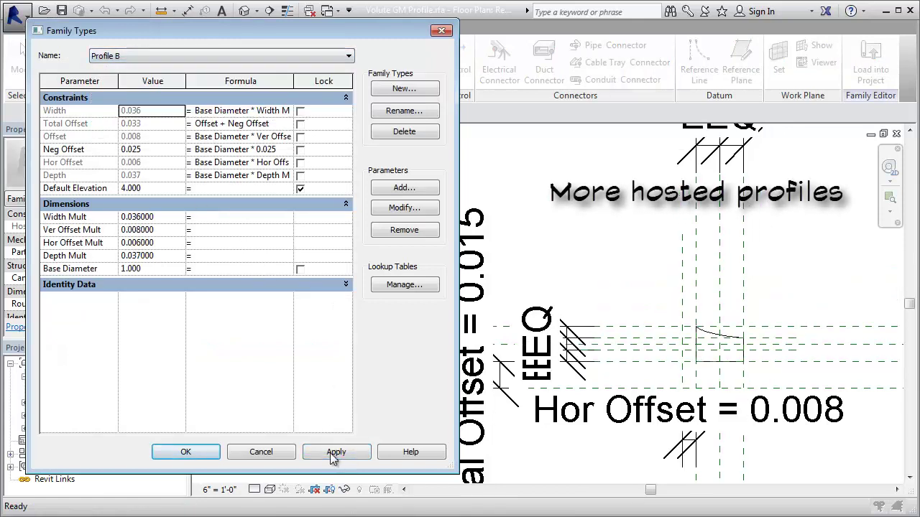
left_click(336, 452)
left_click(170, 56)
left_click(122, 139)
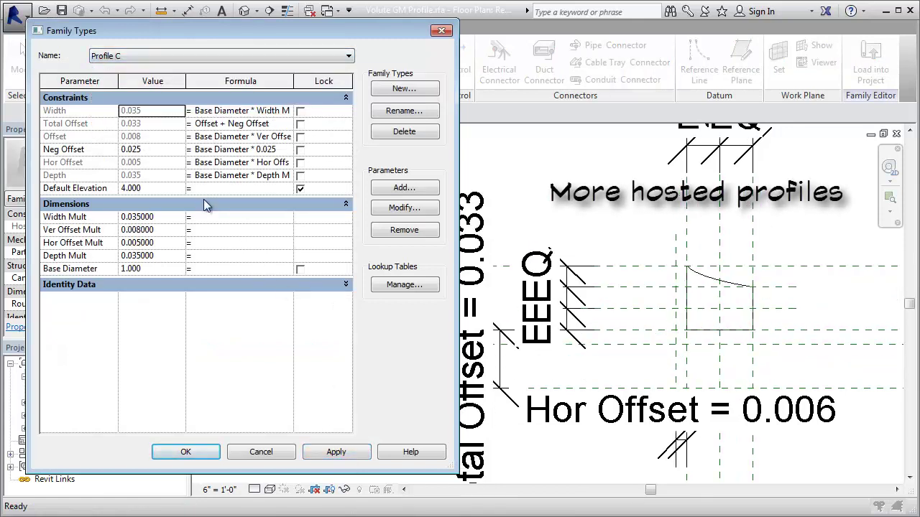
left_click(165, 58)
Close the Volute GM Profile family without saving
key("Escape")
key("Escape")
left_click(15, 15)
left_click(70, 409)
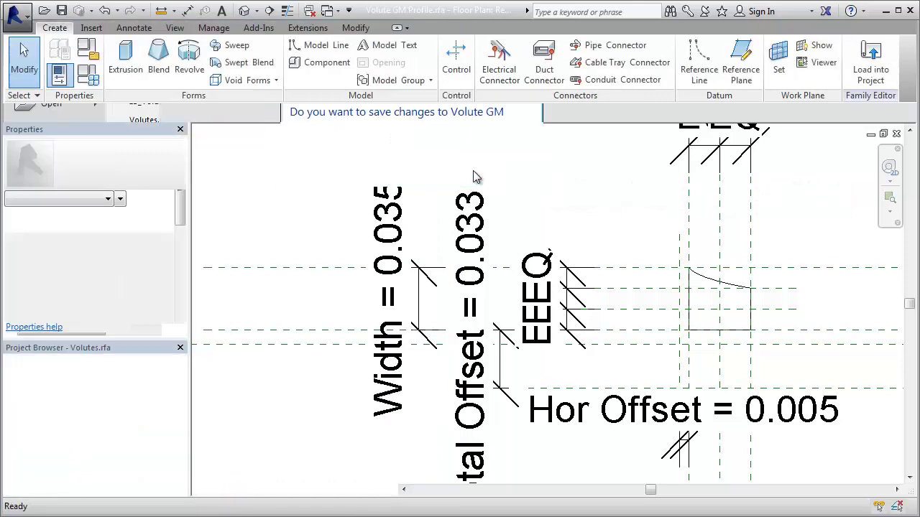
left_click(474, 174)
scroll(86, 432, "down", 3)
Edit the Volute Fillet GM Profile family and open its Ref. Level floor plan
right_click(93, 454)
left_click(153, 392)
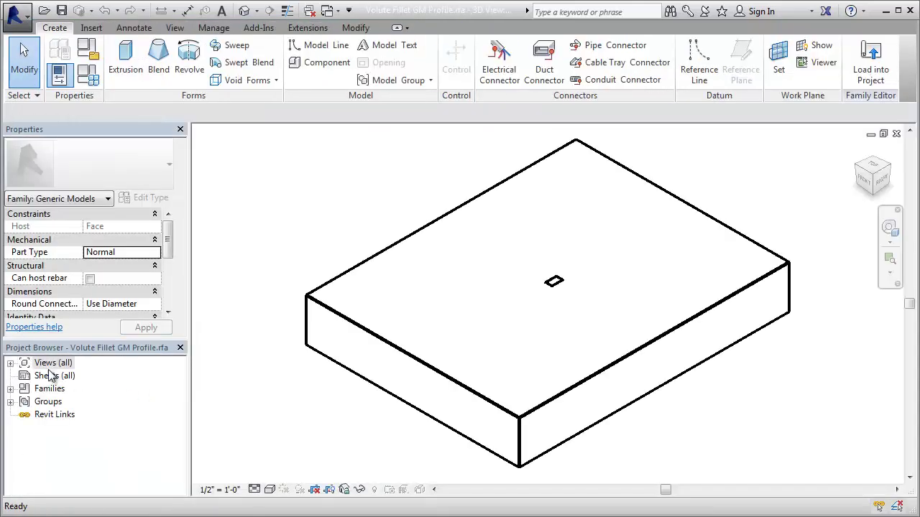
left_click(53, 363)
double_click(72, 388)
scroll(774, 308, "up", 5)
scroll(775, 308, "up", 2)
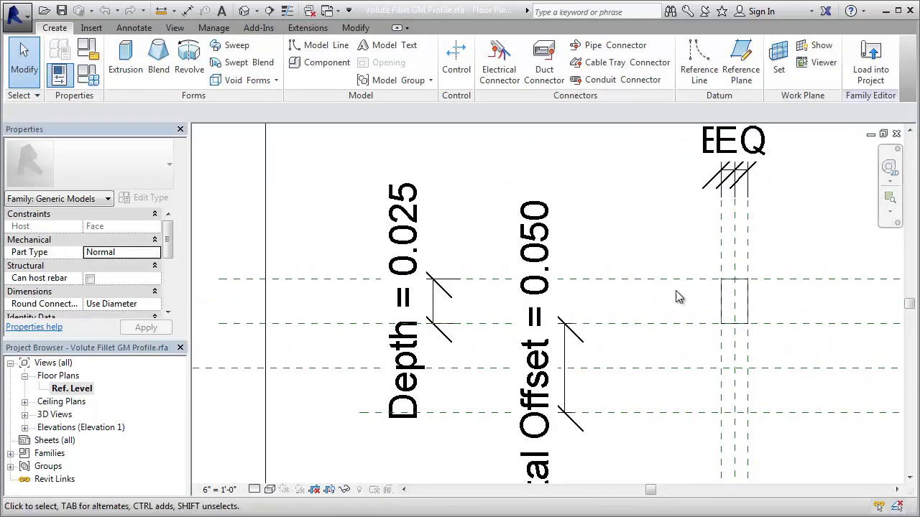
Switch the fillet family to another profile type and apply it
left_click(88, 74)
key("Down")
left_click(216, 55)
left_click(120, 96)
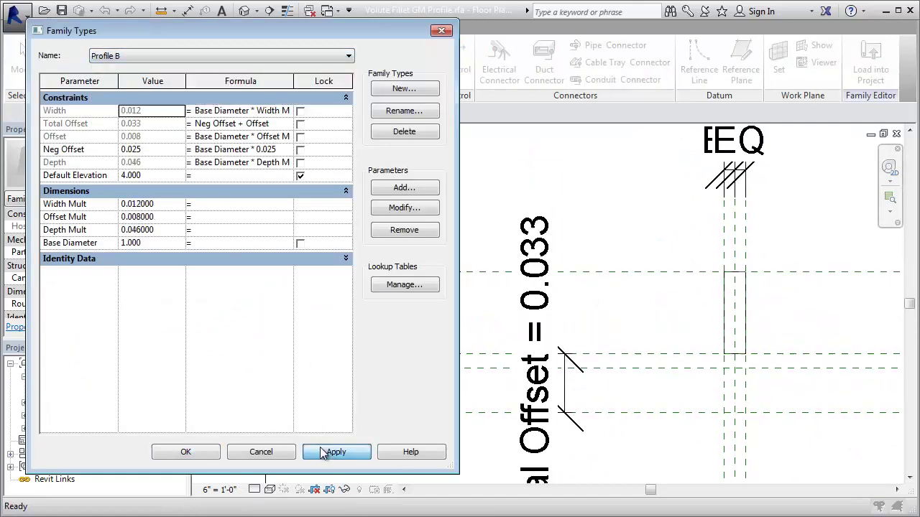
left_click(150, 54)
left_click(150, 53)
Close the Volute Fillet GM Profile family without saving changes
left_click(276, 452)
left_click(16, 14)
left_click(50, 413)
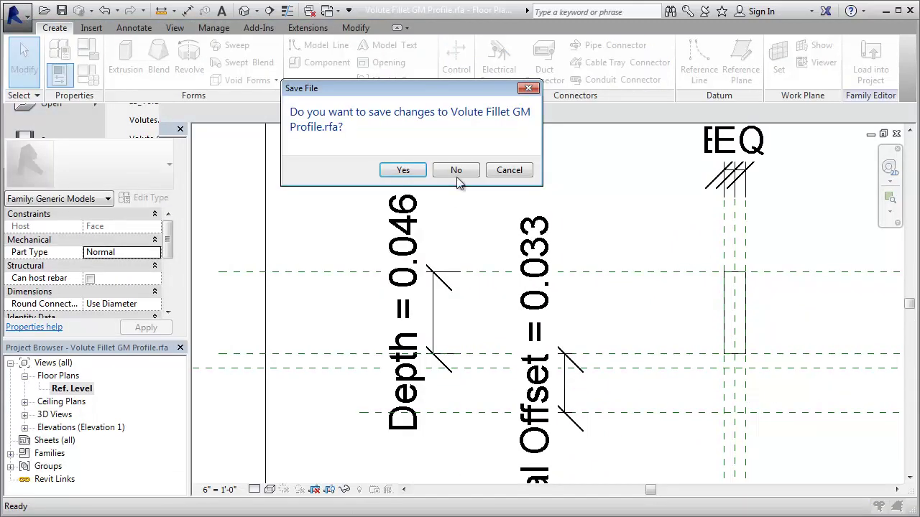
left_click(460, 169)
Place a reference point on the spiral curve and select it
left_click(237, 79)
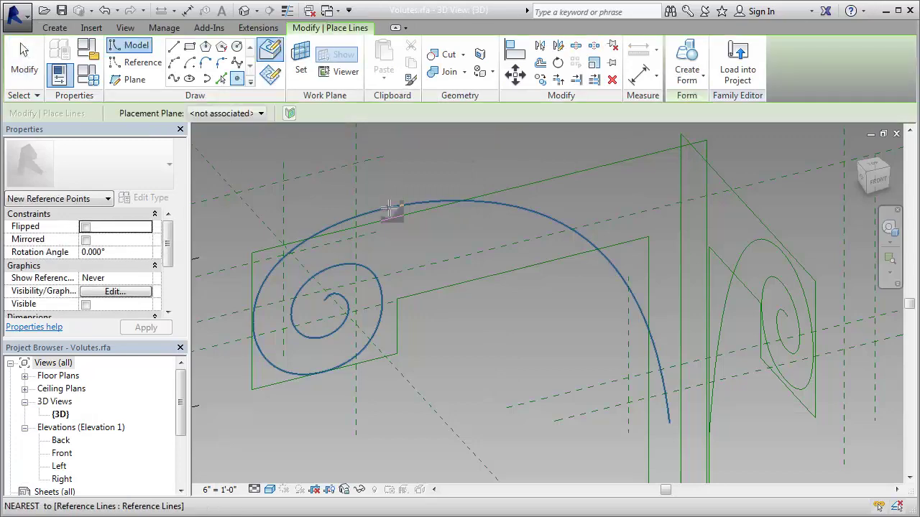
left_click(387, 207)
key("Escape")
key("Escape")
left_click(387, 208)
scroll(136, 280, "down", 3)
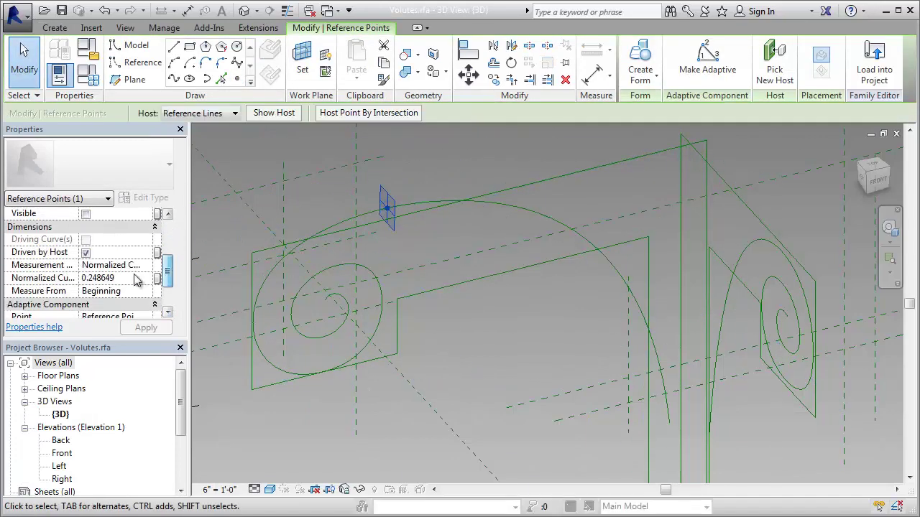
left_click(253, 407)
Try placing Profile B on the reference point's work plane, then cancel the placement
scroll(107, 431, "down", 5)
left_click(39, 399)
scroll(108, 431, "down", 3)
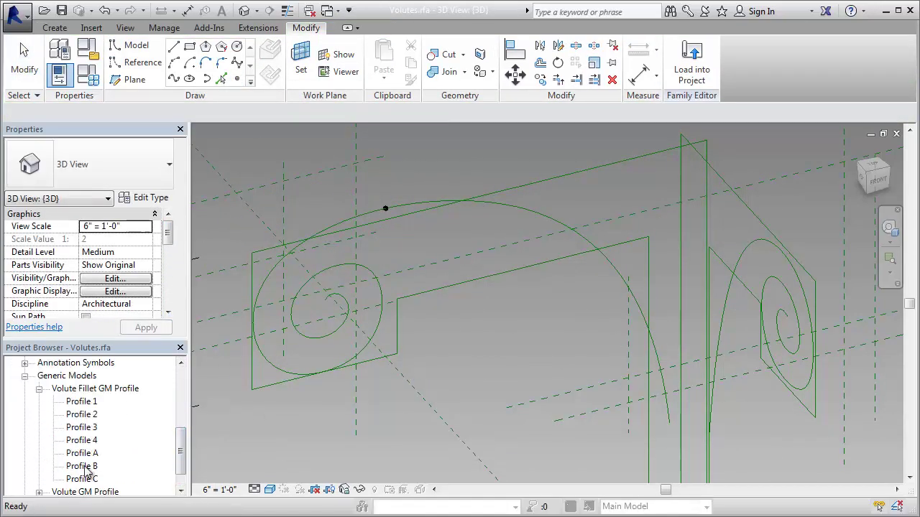
left_click_drag(81, 465, 310, 424)
left_click(301, 72)
key("space")
left_click(385, 208)
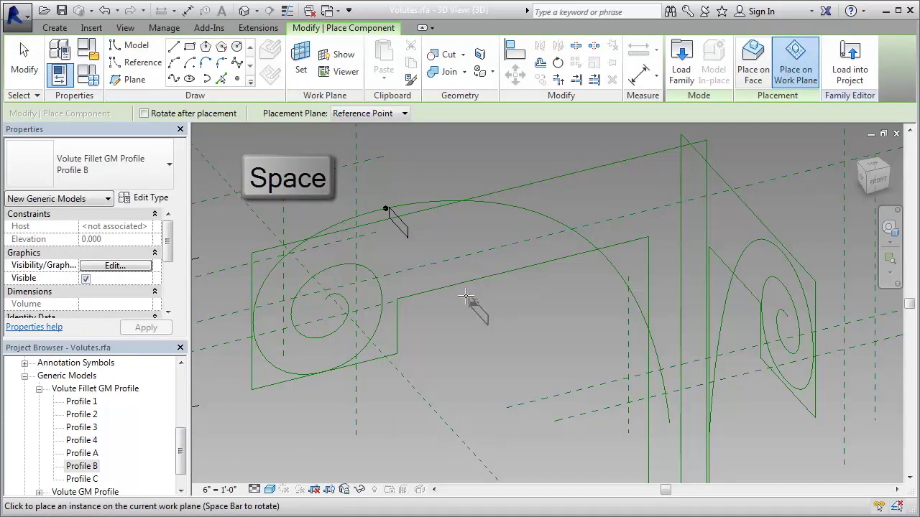
scroll(107, 431, "down", 5)
left_click_drag(82, 453, 354, 422)
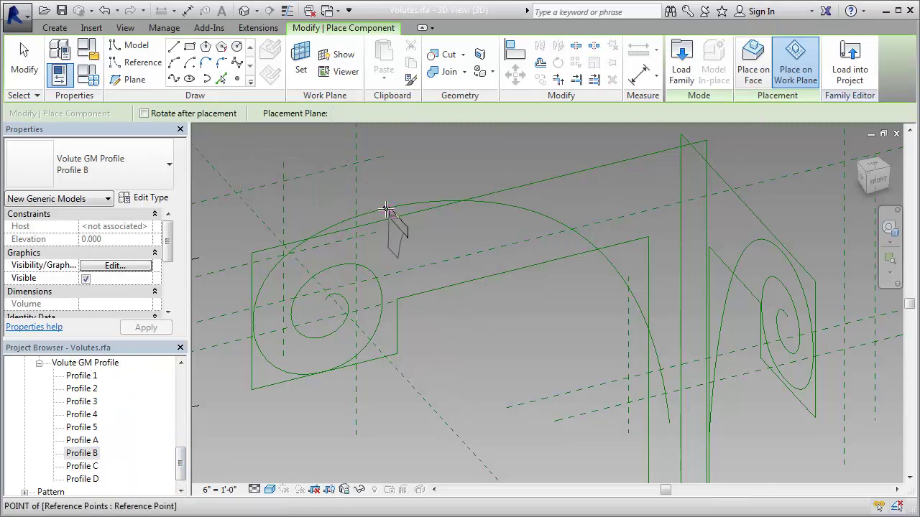
key("Escape")
Add a reference point on the large arc and move it to the arc's lower end via its Normalized Curve Parameter
left_click(237, 79)
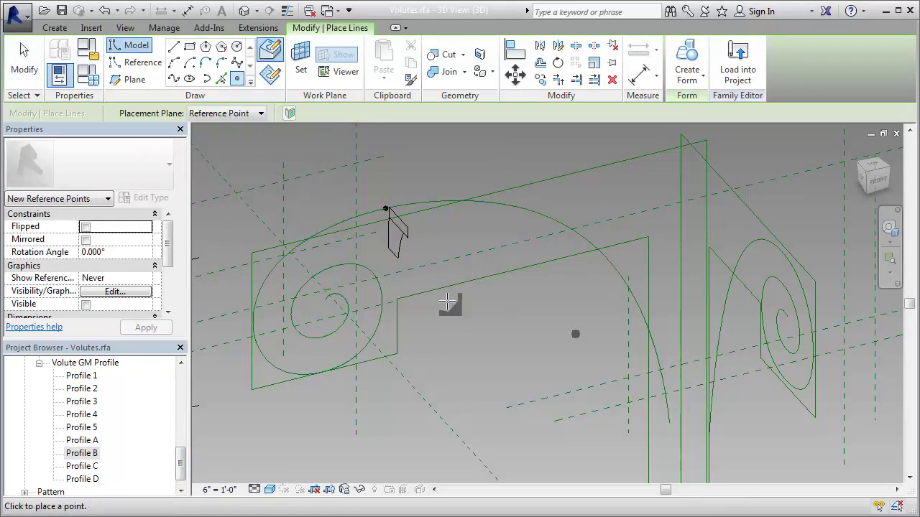
left_click(658, 357)
key("Escape")
left_click(657, 357)
scroll(165, 244, "down", 3)
scroll(132, 305, "down", 2)
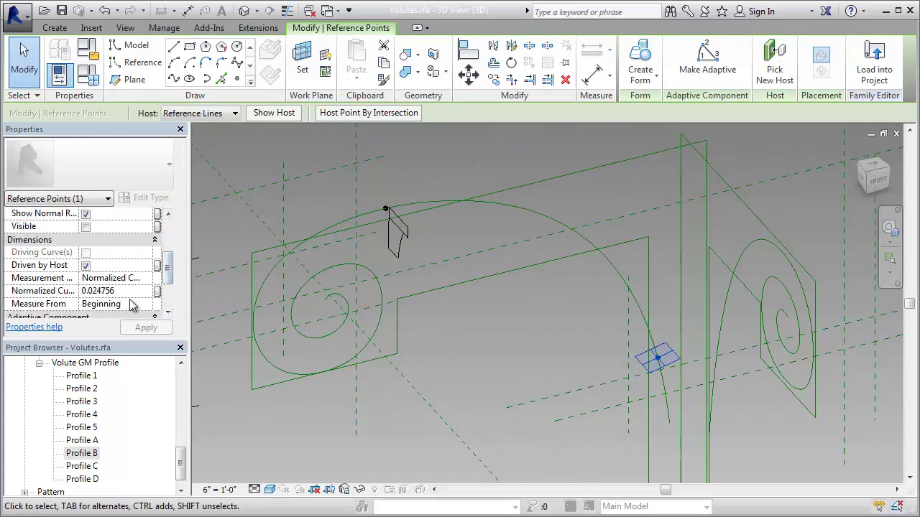
key("Return")
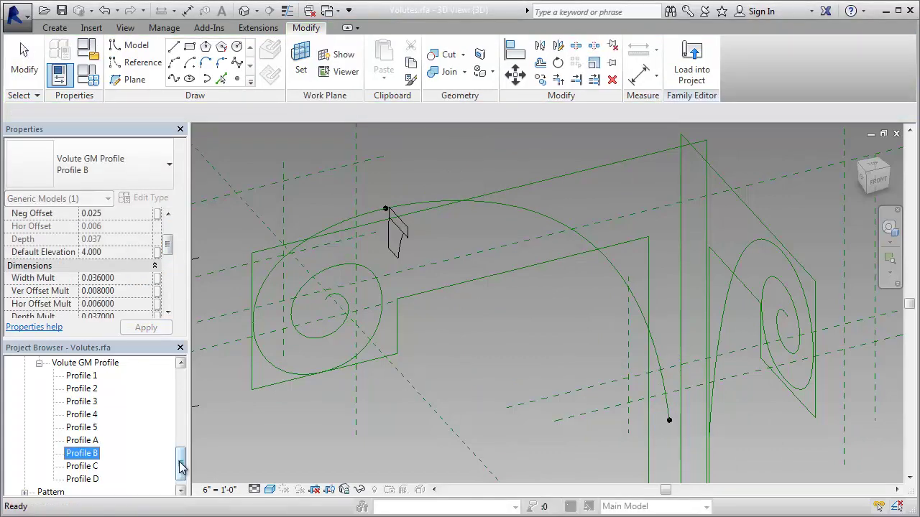
scroll(180, 445, "up", 3)
Place Volute GM Profile A at the arc's end point, then create a solid form with the top profile and arc path
left_click(82, 440)
left_click_drag(352, 438, 429, 433)
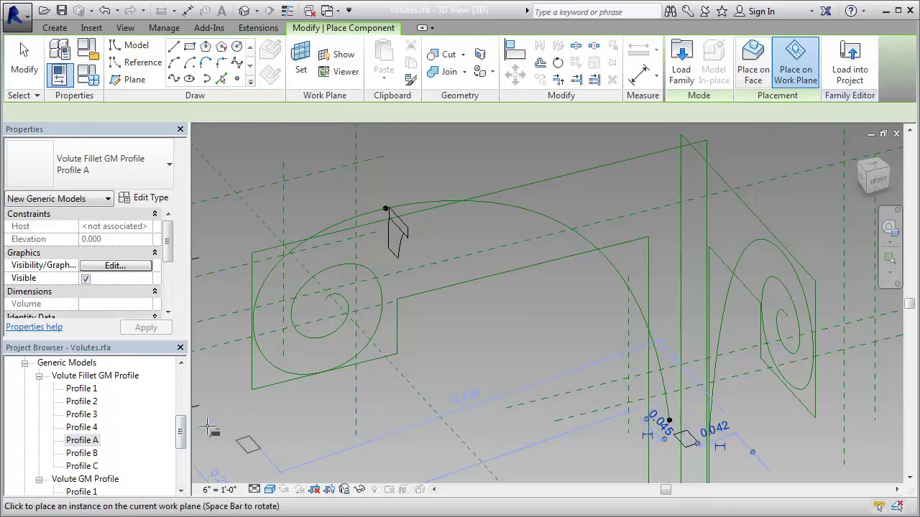
key("Escape")
scroll(108, 431, "down", 3)
left_click_drag(82, 440, 669, 420)
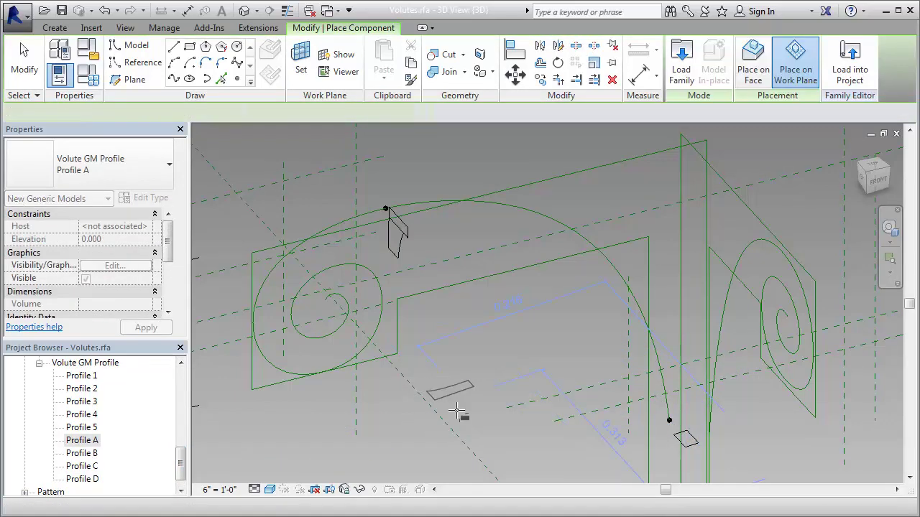
left_click(669, 421)
left_click(587, 312, "ctrl")
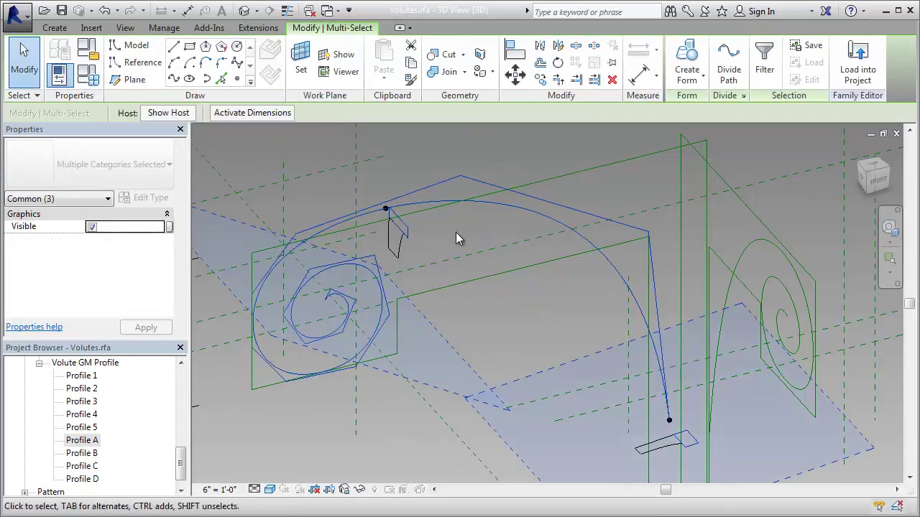
left_click(688, 58)
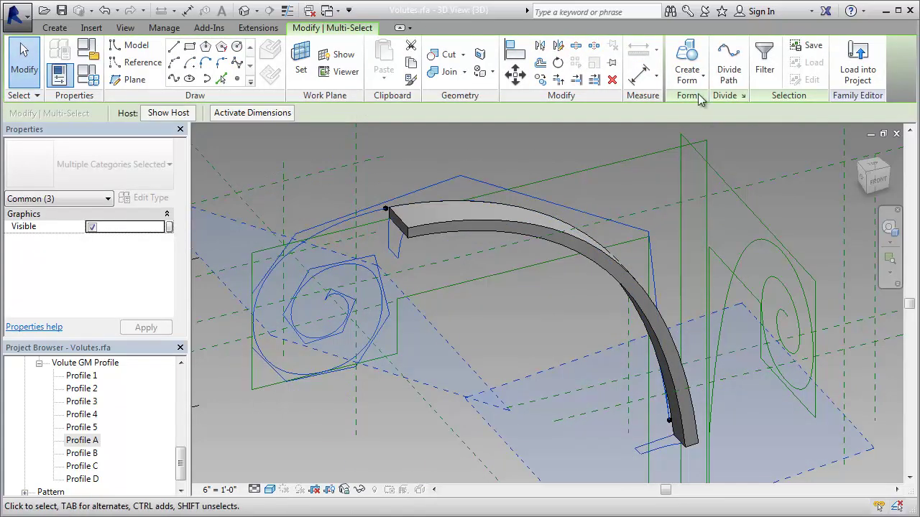
Place three reference points along the inner spiral
key("Escape")
left_click(238, 78)
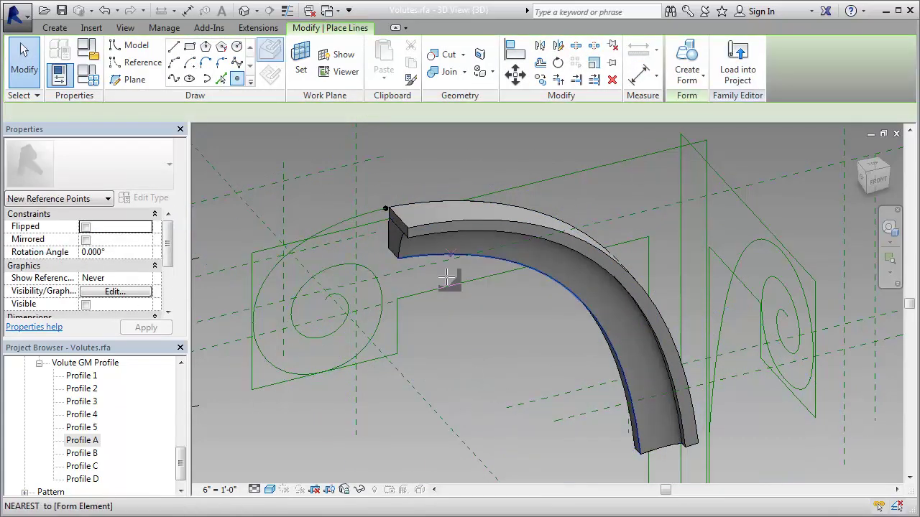
left_click(267, 273)
left_click(261, 353)
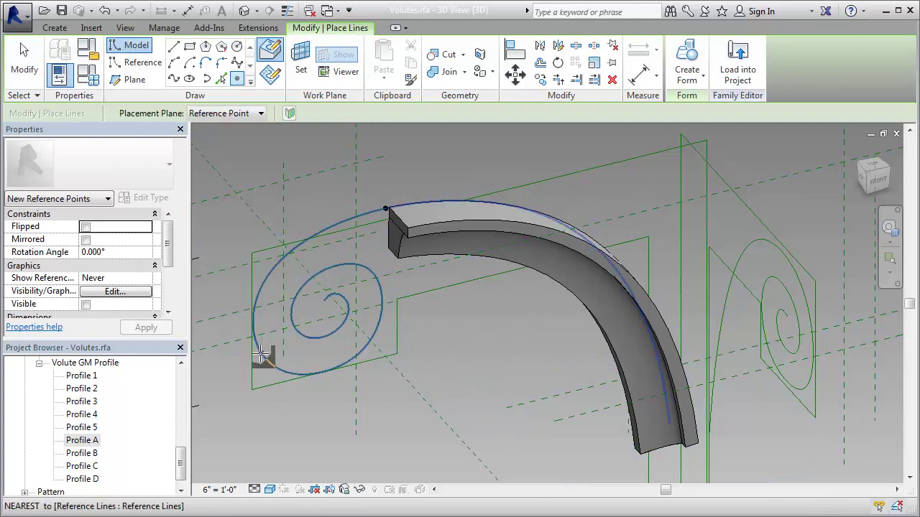
left_click(295, 374)
left_click(25, 61)
Set the lower-left spiral point's Normalized Curve value to 0.9 and review the top point's value
left_click(294, 374)
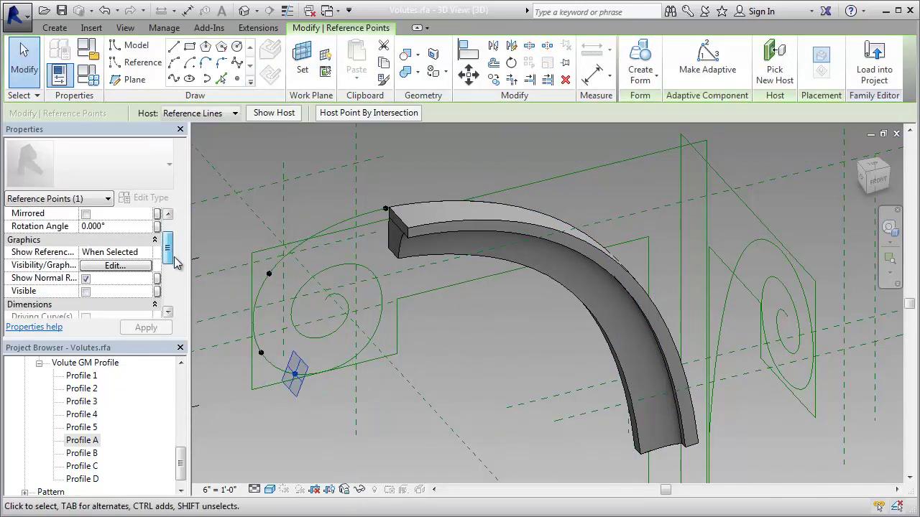
scroll(169, 245, "down", 3)
left_click(137, 278)
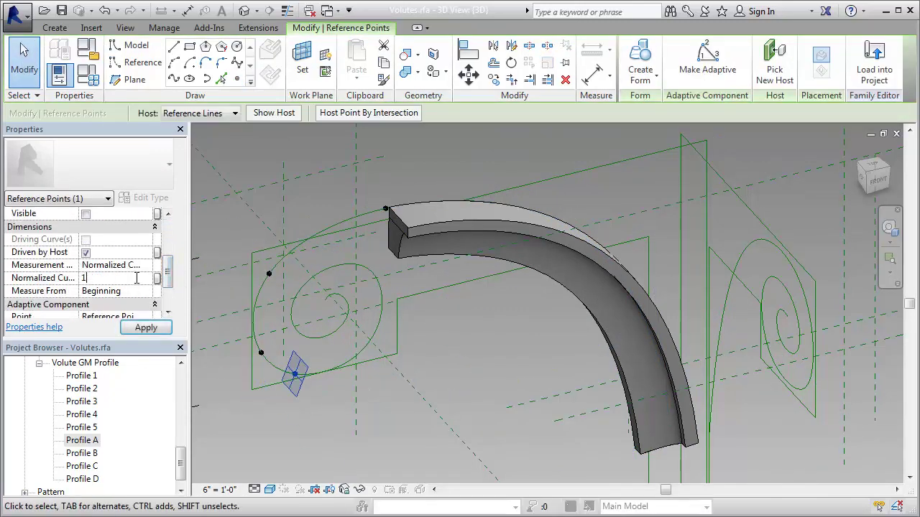
type("0.9")
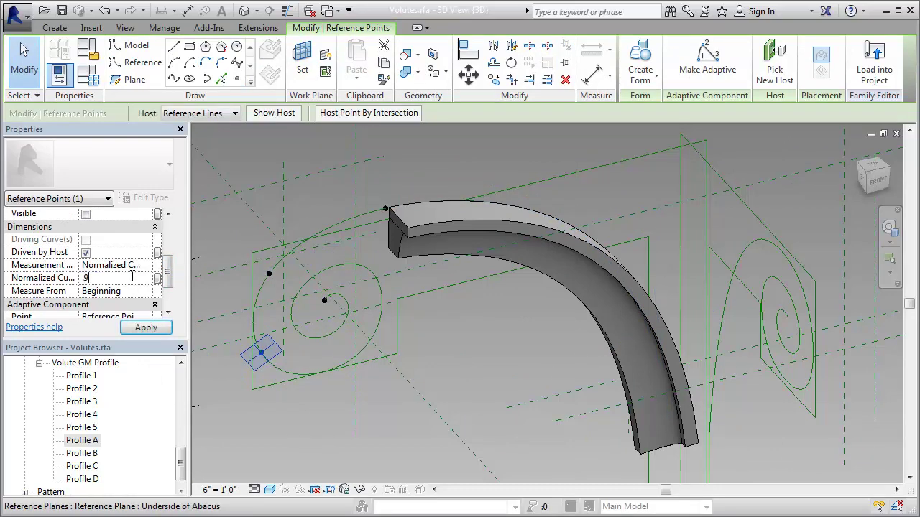
key("Return")
left_click(266, 277)
left_click(132, 278)
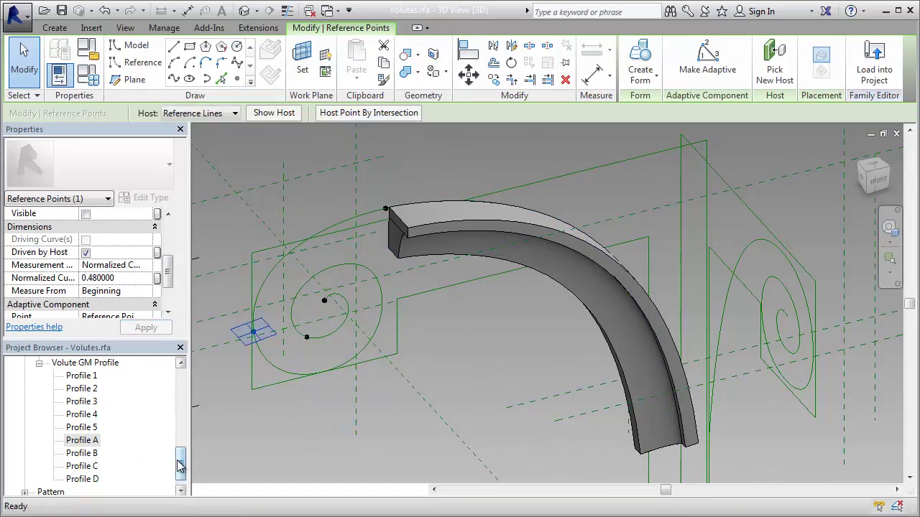
key("Escape")
scroll(179, 457, "up", 3)
scroll(183, 445, "up", 1)
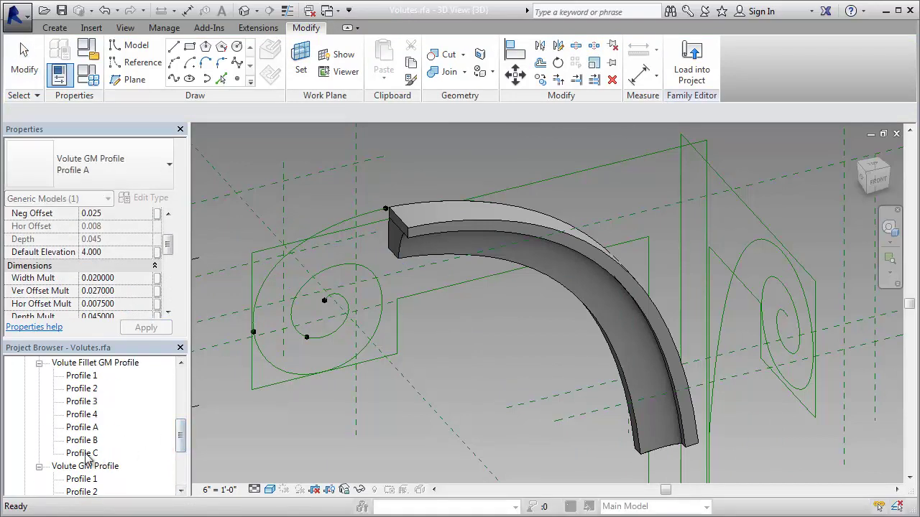
Place Volute GM Profile C, then Profile D, on the spiral points
left_click_drag(85, 454, 318, 425)
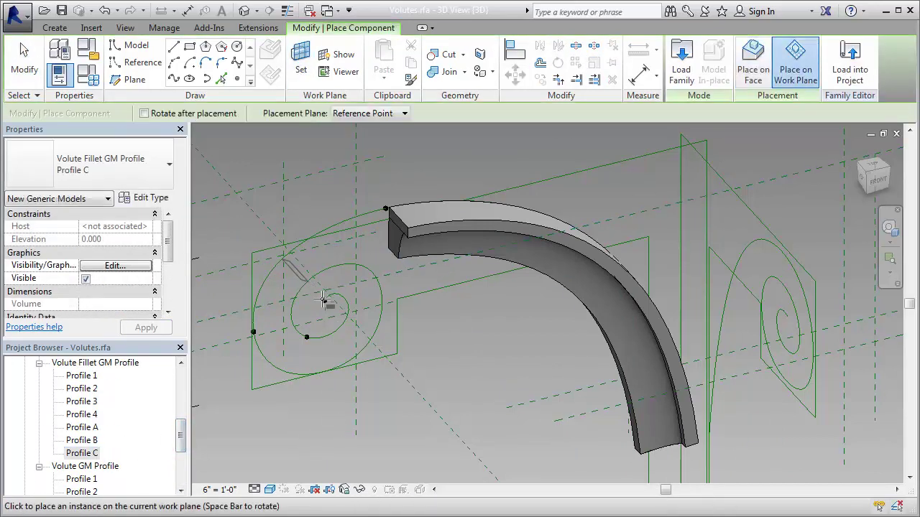
key("Escape")
scroll(179, 456, "down", 1)
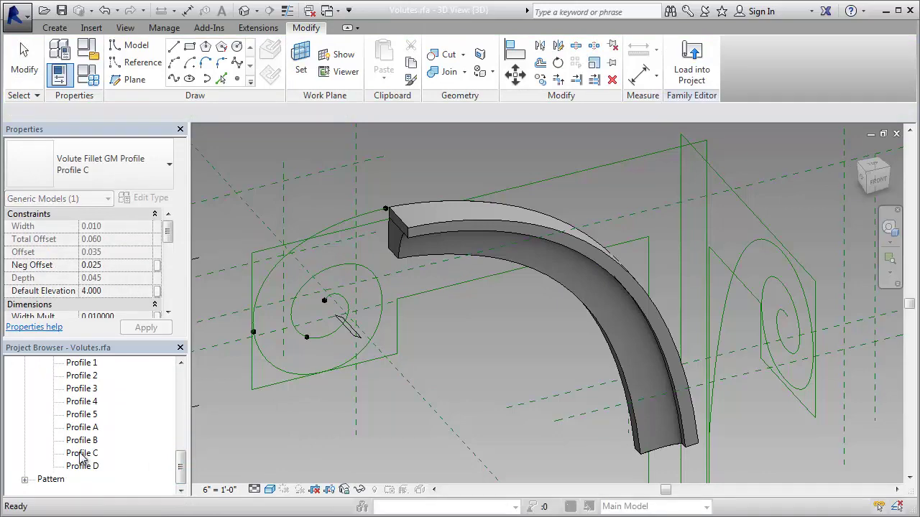
left_click_drag(81, 458, 372, 423)
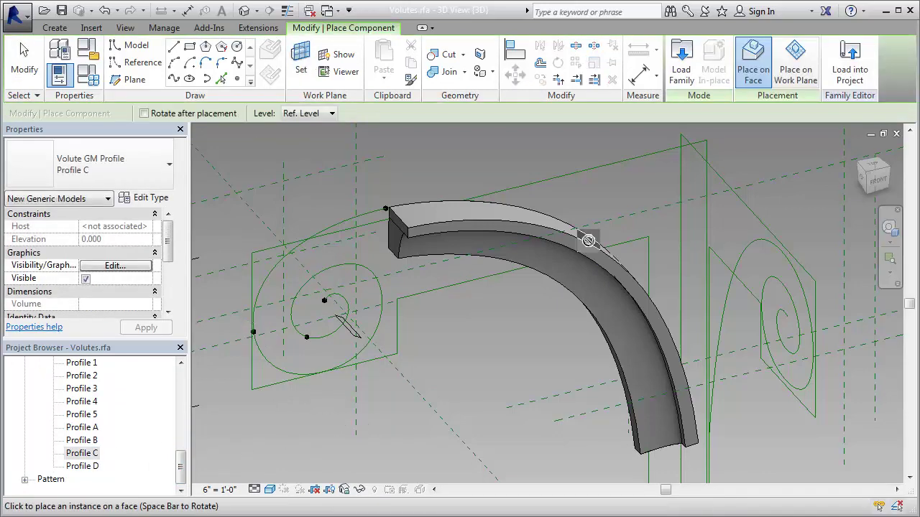
left_click_drag(82, 465, 320, 338)
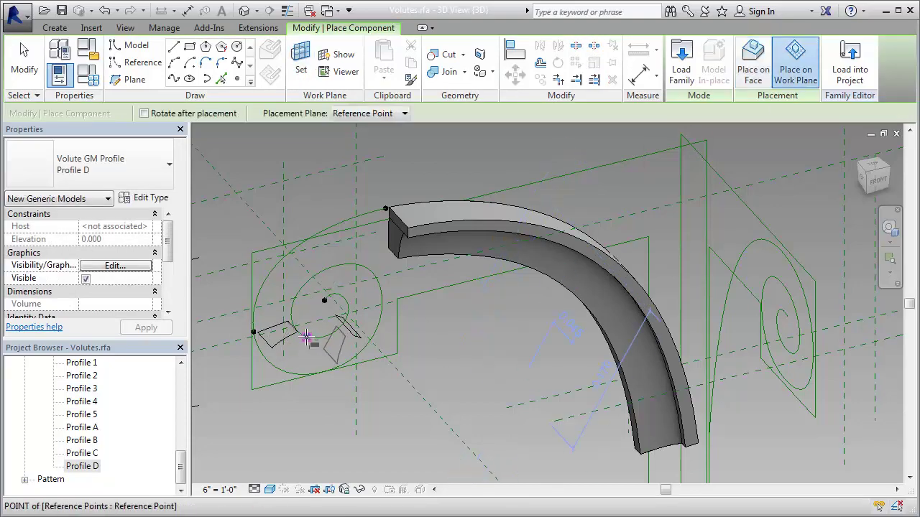
left_click(23, 62)
Sweep the band with the spiral profiles, then form the inner curl from the upper arc piece
left_click(430, 251)
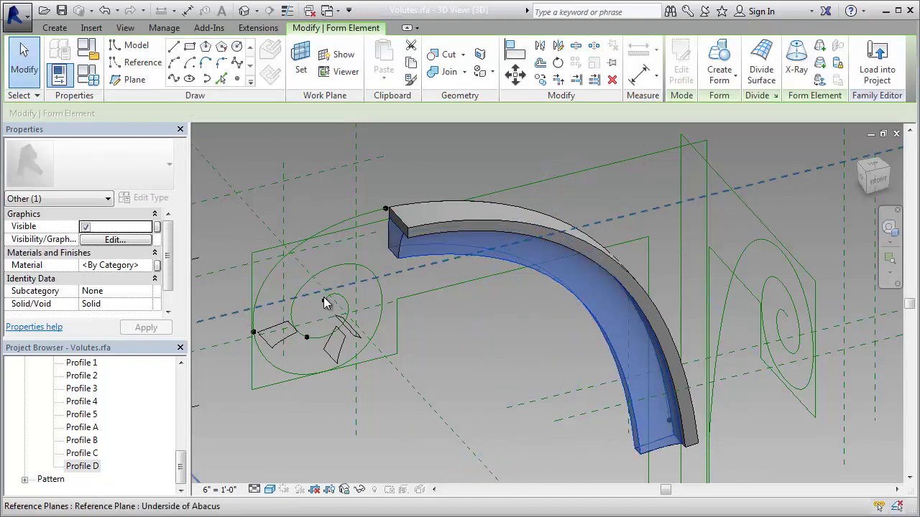
left_click(327, 351, "ctrl")
left_click(686, 61)
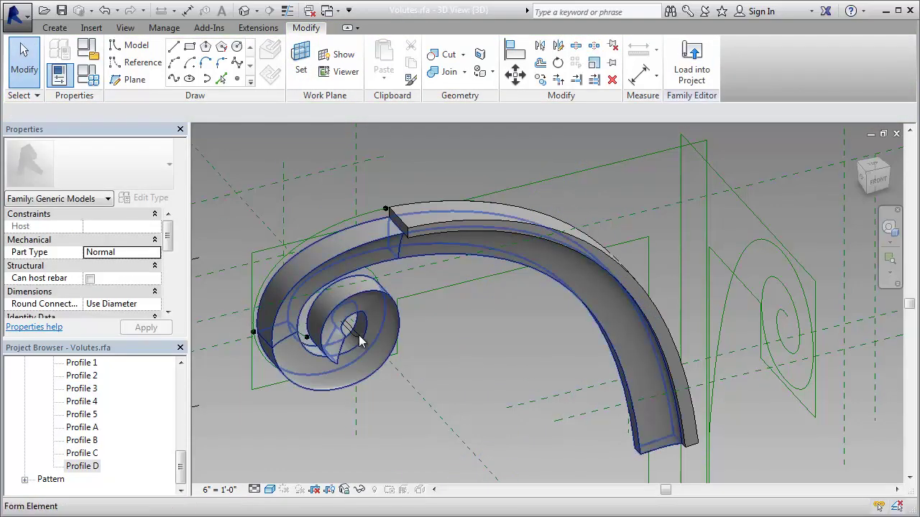
left_click(503, 244)
left_click(403, 223, "ctrl")
left_click(686, 61)
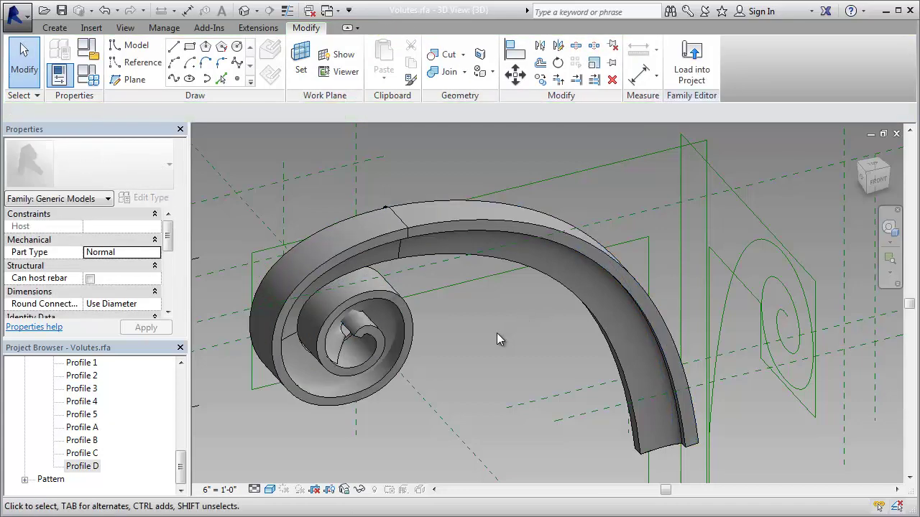
Filter the volute selection to its 7 Generic Models, then check Profile 1's type properties
left_click_drag(245, 157, 717, 463)
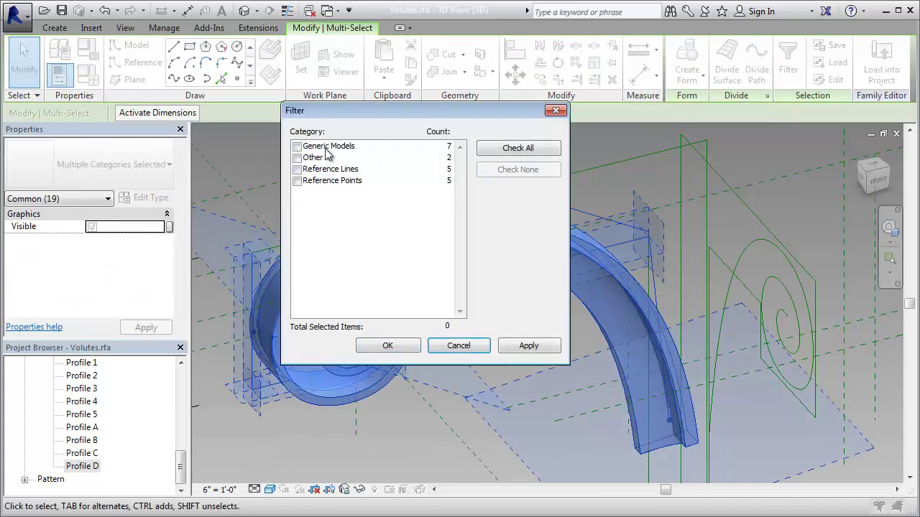
left_click(375, 348)
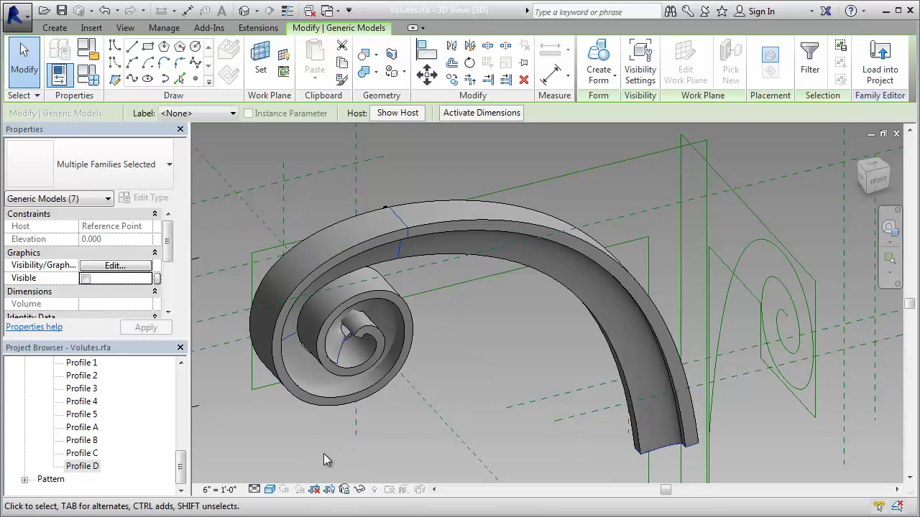
left_click(323, 460)
left_click(81, 401)
right_click(81, 401)
left_click(195, 372)
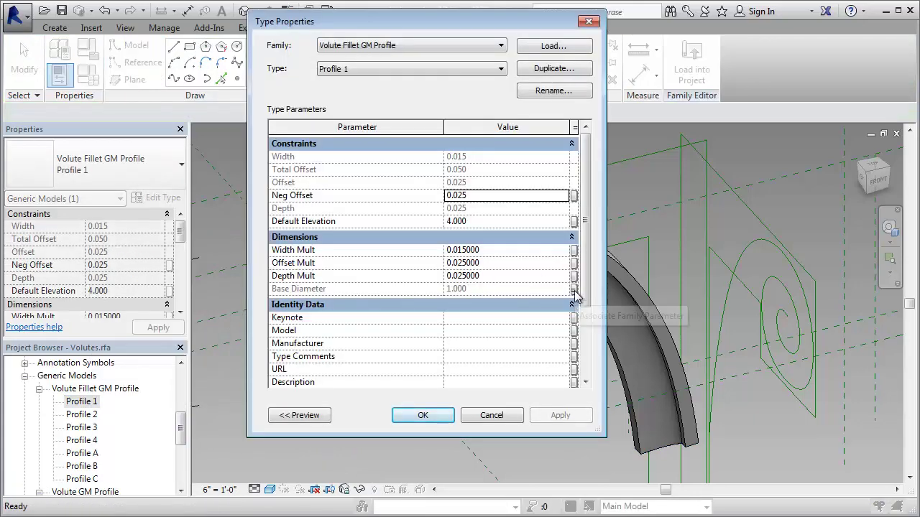
left_click(573, 290)
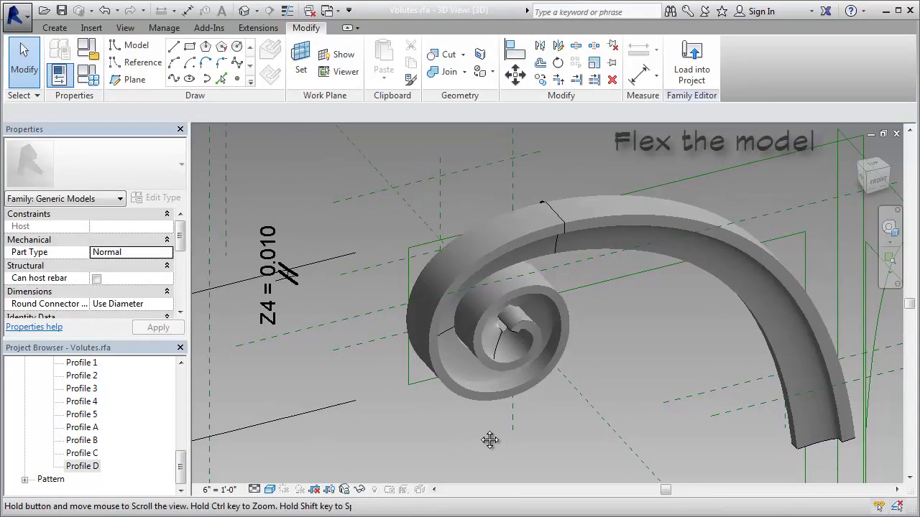
Flex the volute by applying a Base Diameter of 0.750 in Family Types
middle_click_drag(489, 440, 517, 440)
left_click(89, 77)
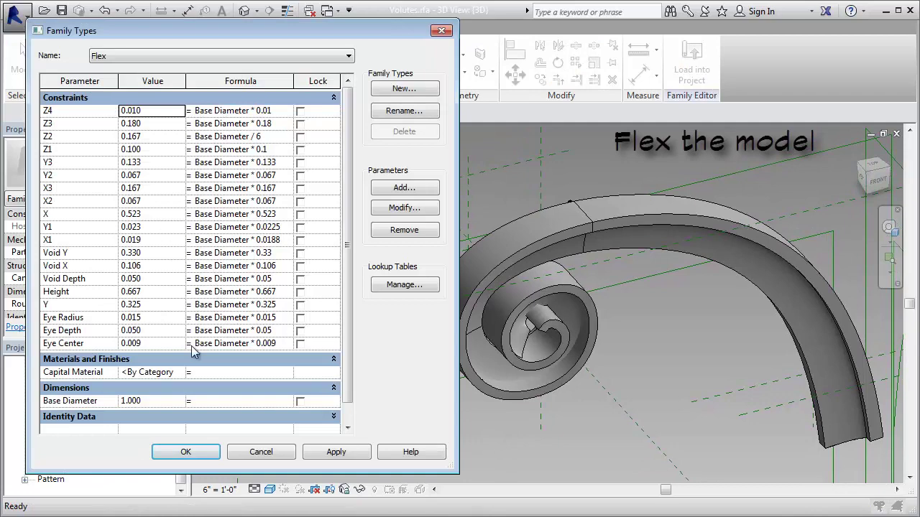
left_click(325, 455)
left_click(184, 449)
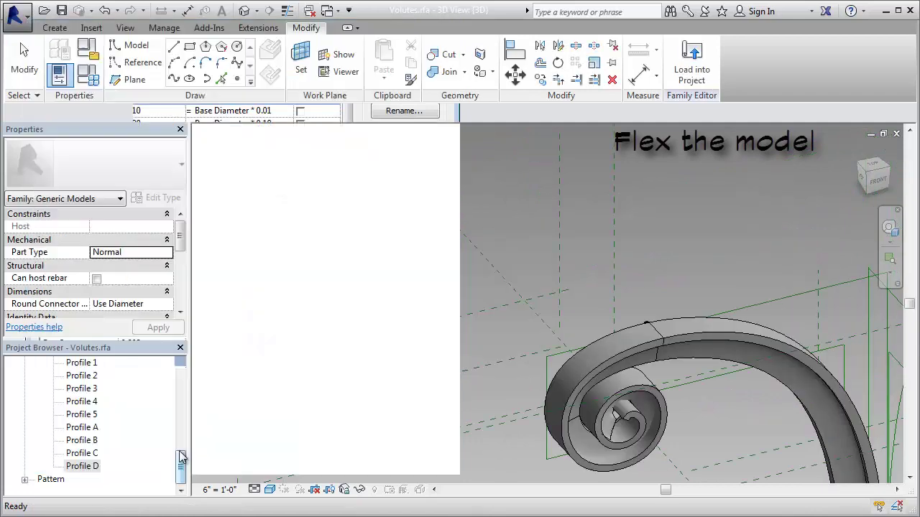
Temporarily hide the swept volute form
left_click(641, 235)
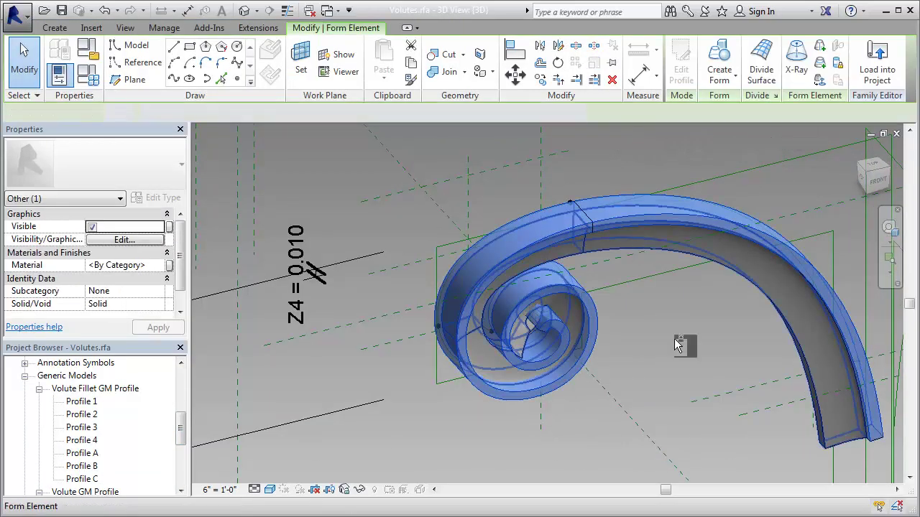
left_click(344, 489)
left_click(388, 461)
Draw a reference line from the profile corner and move its point to Normalized Curve 1
scroll(522, 343, "up", 5)
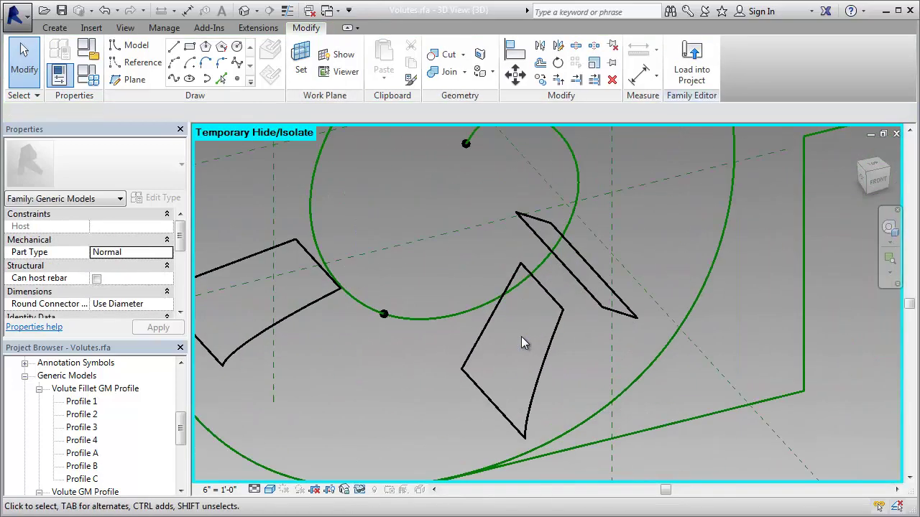
left_click(137, 63)
left_click(461, 368)
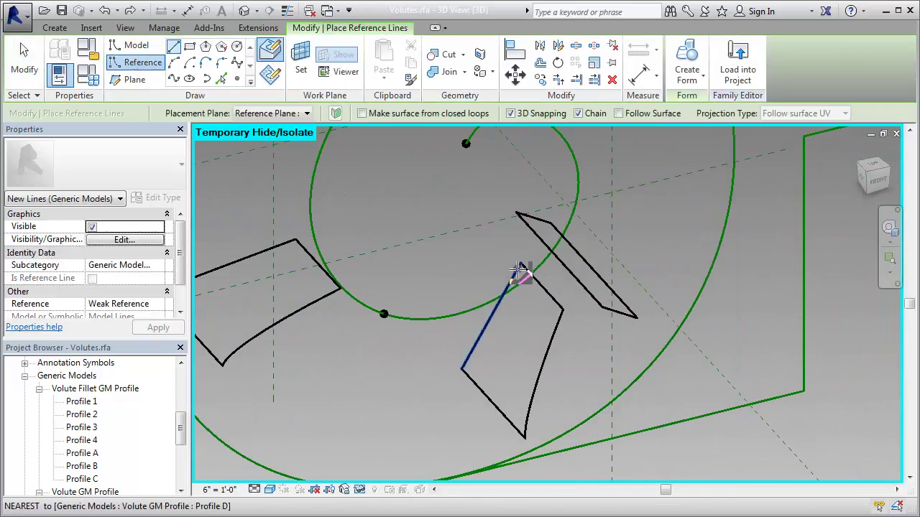
left_click(563, 311)
key("Escape")
key("Escape")
left_click(517, 269)
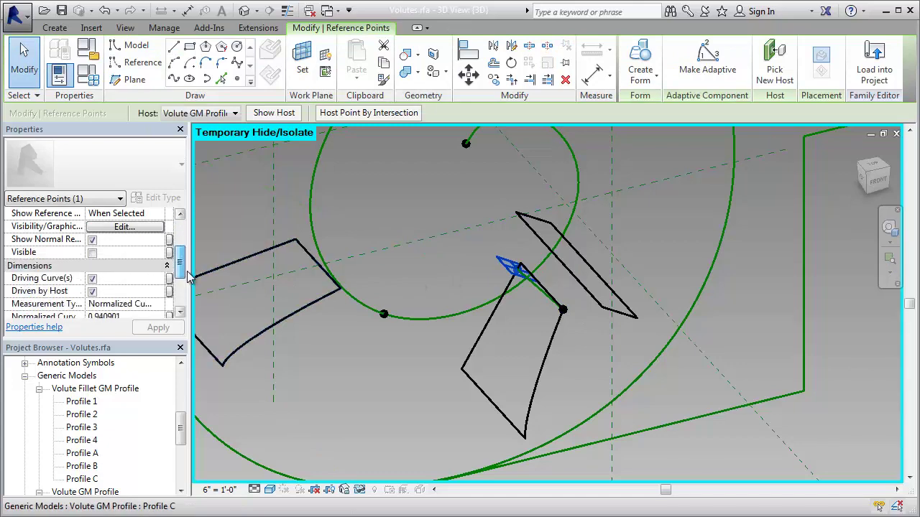
scroll(141, 281, "down", 1)
left_click(141, 281)
type("1.000000")
key("Return")
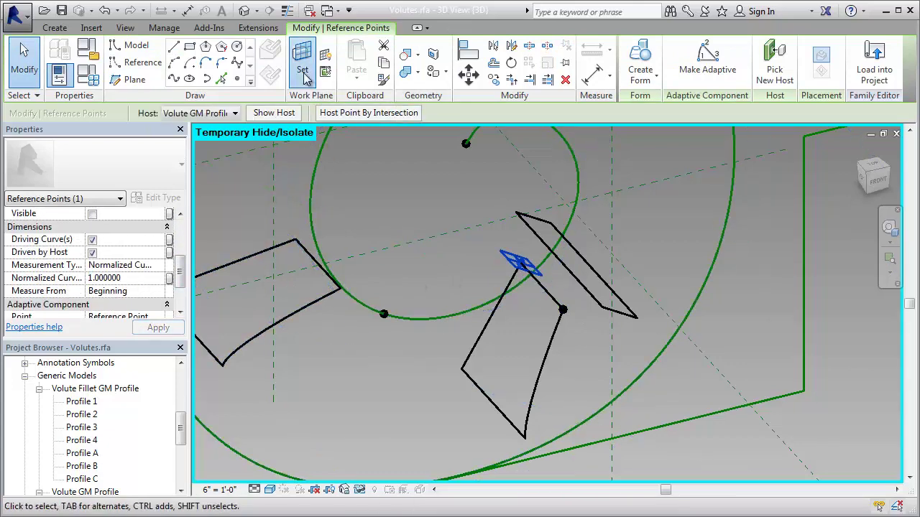
Place a new reference point on the end point's work plane
left_click(305, 75)
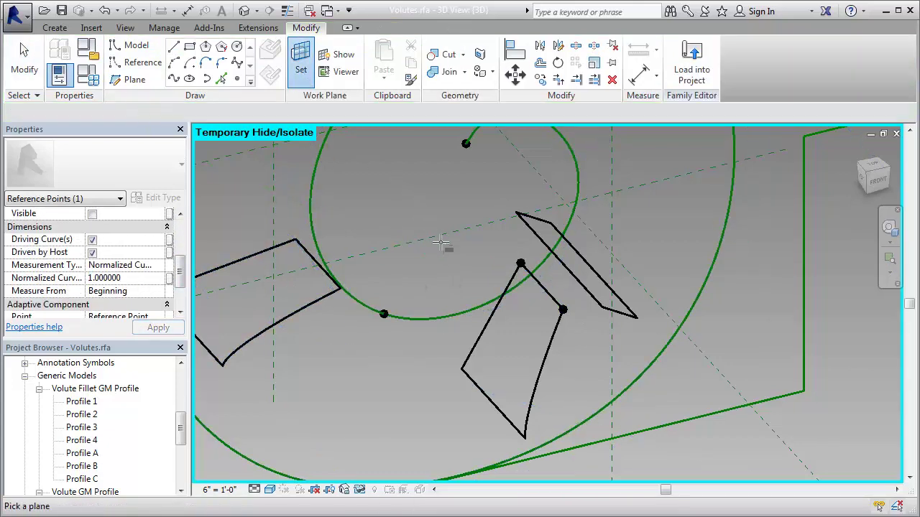
left_click(520, 263)
left_click(523, 262)
left_click(530, 314)
key("Escape")
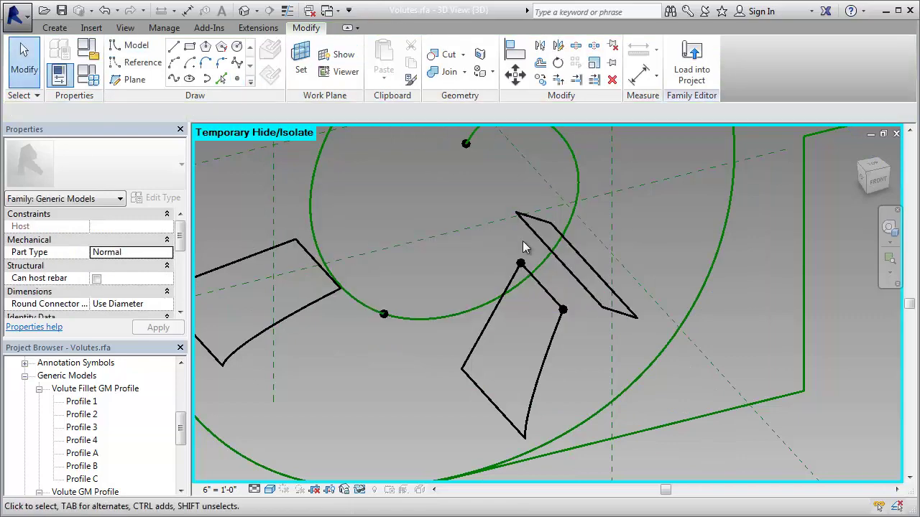
Link the new point's Offset to Base Diameter and always show its reference planes
left_click(520, 263)
scroll(144, 259, "down", 3)
left_click(169, 251)
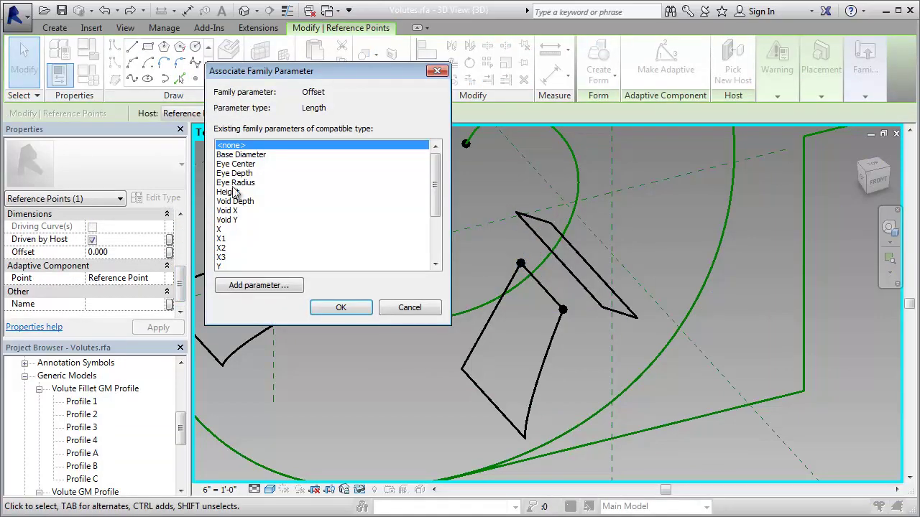
left_click(241, 155)
left_click(340, 308)
left_click(538, 228)
left_click(159, 291)
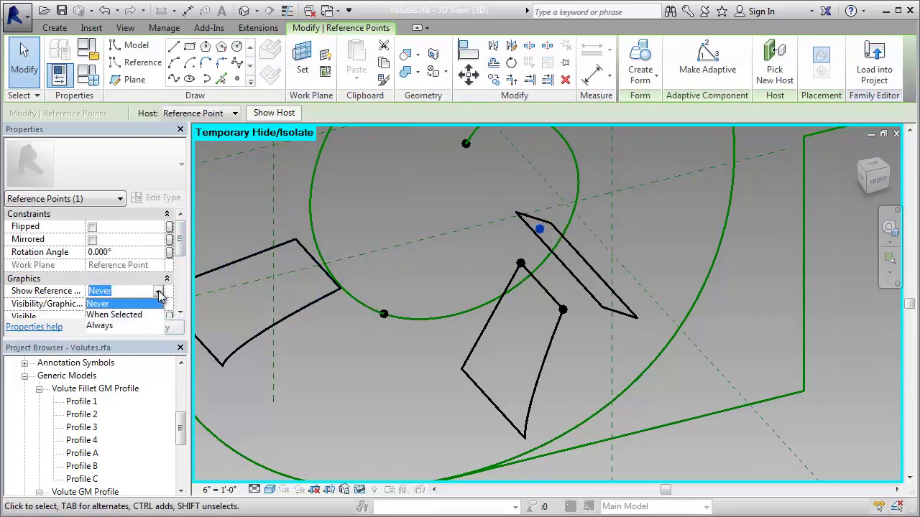
left_click(99, 326)
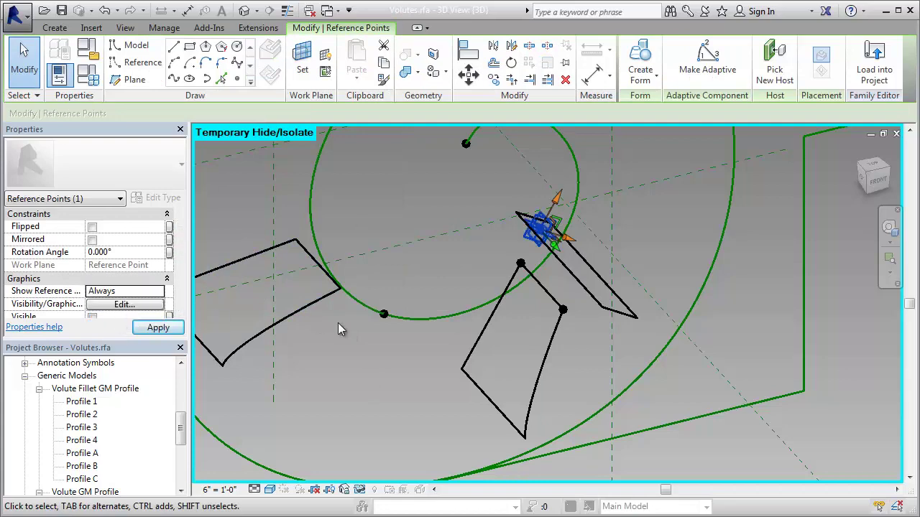
Draw a reference circle on the point's plane and label its radius Eye Radius
left_click(143, 63)
left_click(269, 76)
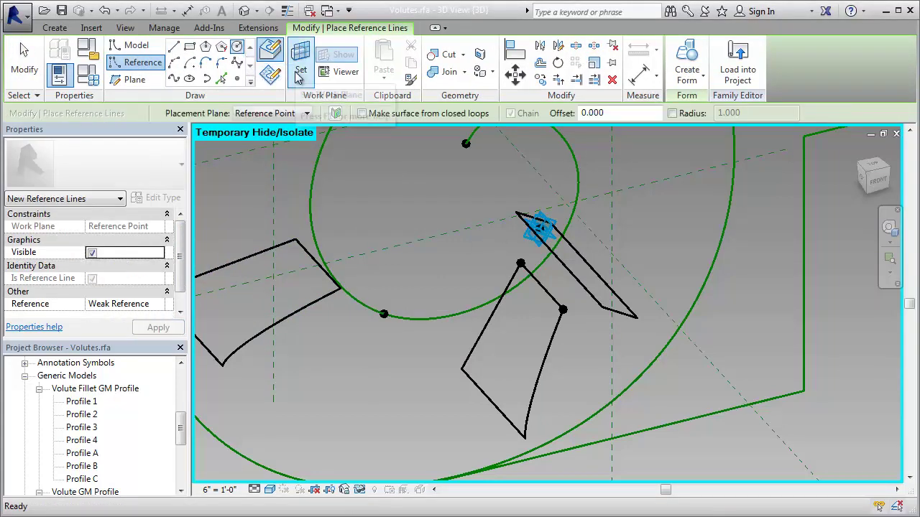
left_click(300, 71)
left_click(524, 237)
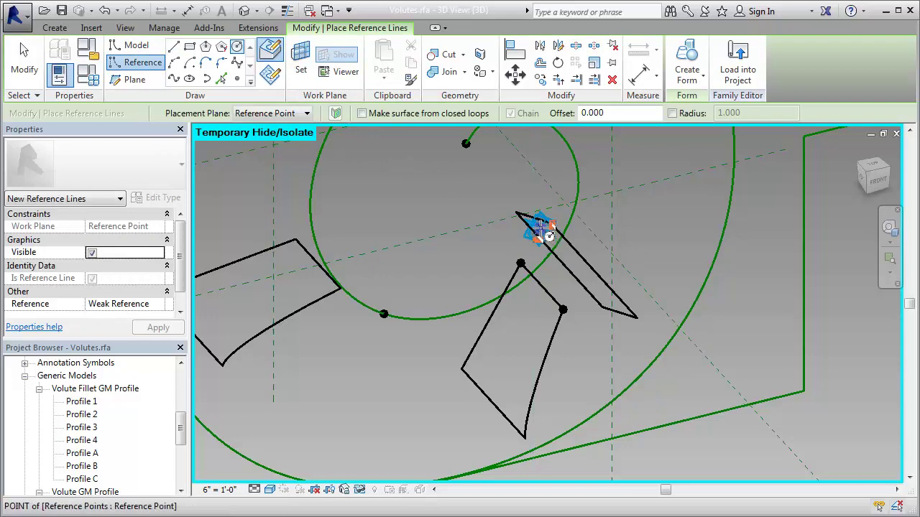
left_click(539, 228)
left_click(606, 230)
key("Escape")
key("Escape")
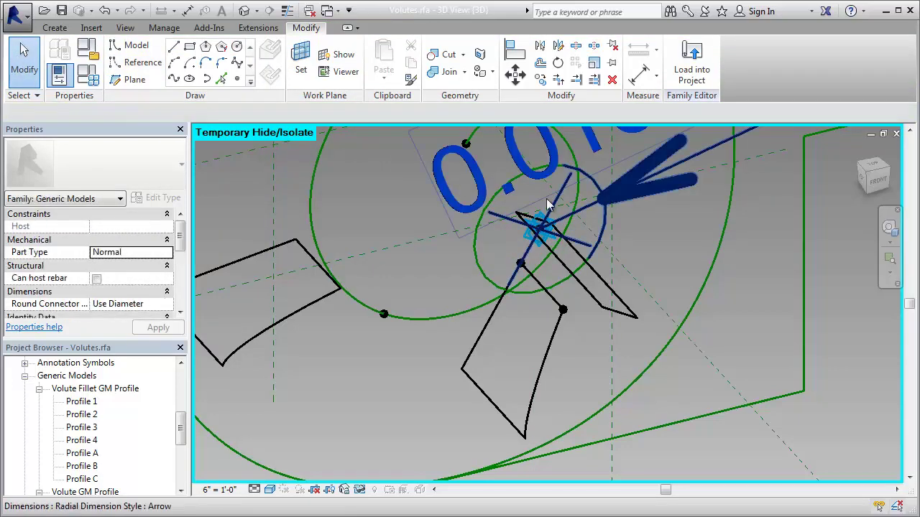
left_click(548, 205)
left_click(382, 113)
left_click(385, 187)
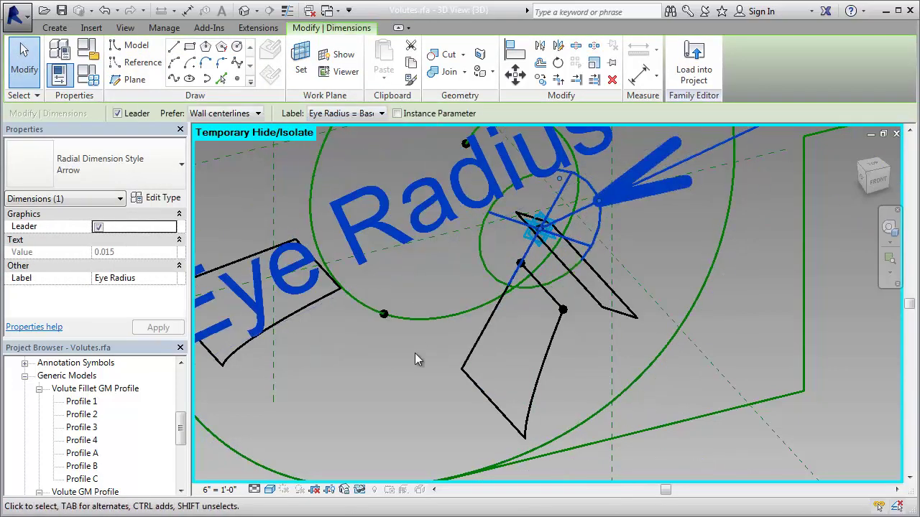
left_click(412, 357)
Turn the Eye Radius circle into a solid revolve with a 152° End Angle
left_click(492, 392)
left_click(691, 58)
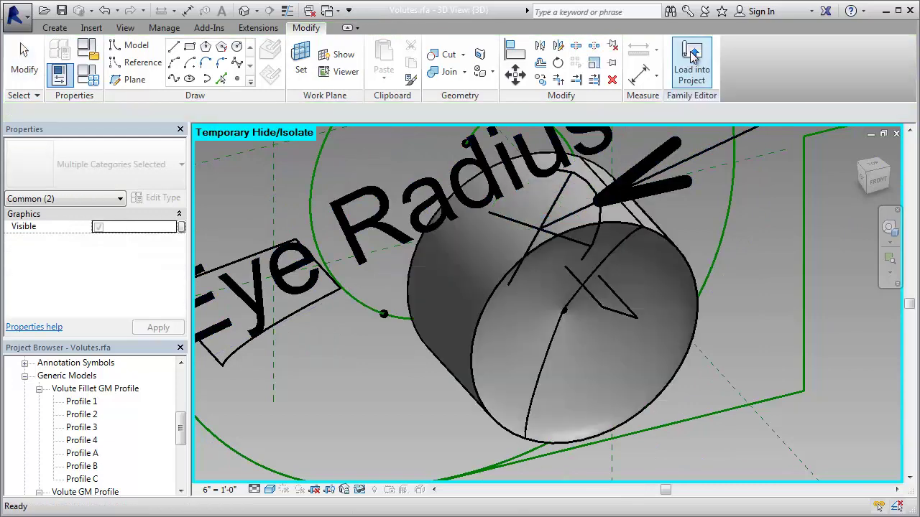
left_click(571, 440)
left_click(145, 239)
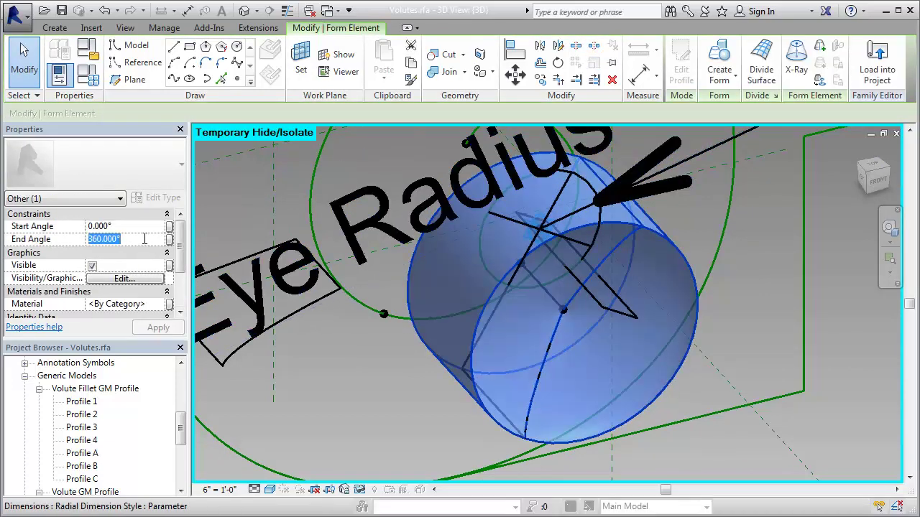
type("152.000")
key("Return")
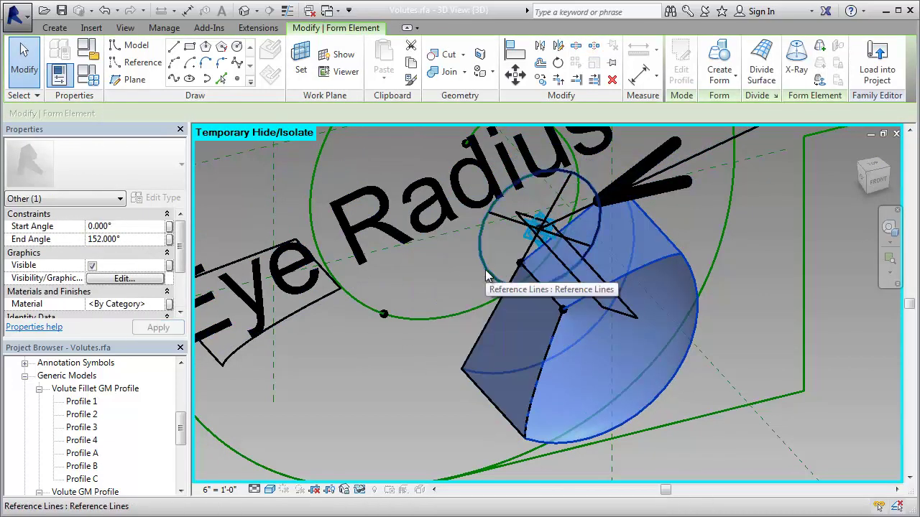
Make a cylinder form from the reference line with Positive Offset linked to Eye Depth
left_click(486, 276)
left_click(689, 63)
left_click(541, 482)
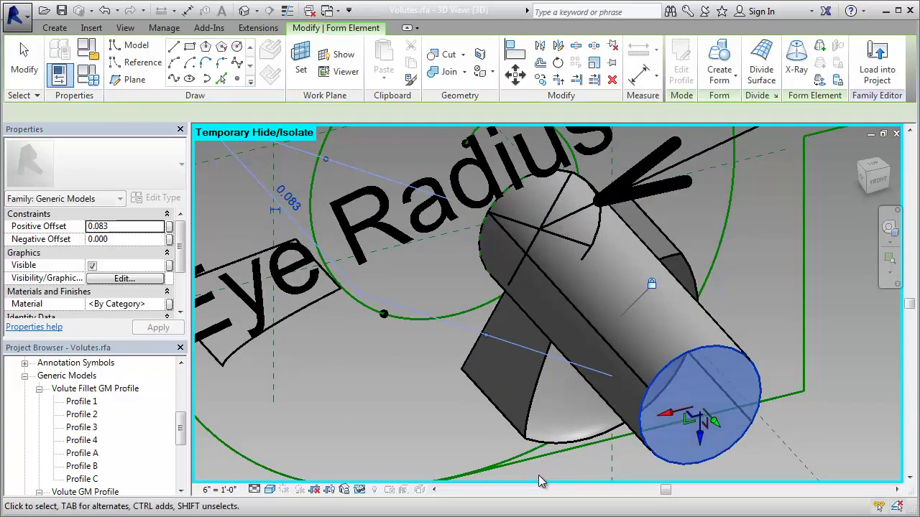
left_click(169, 227)
left_click(235, 173)
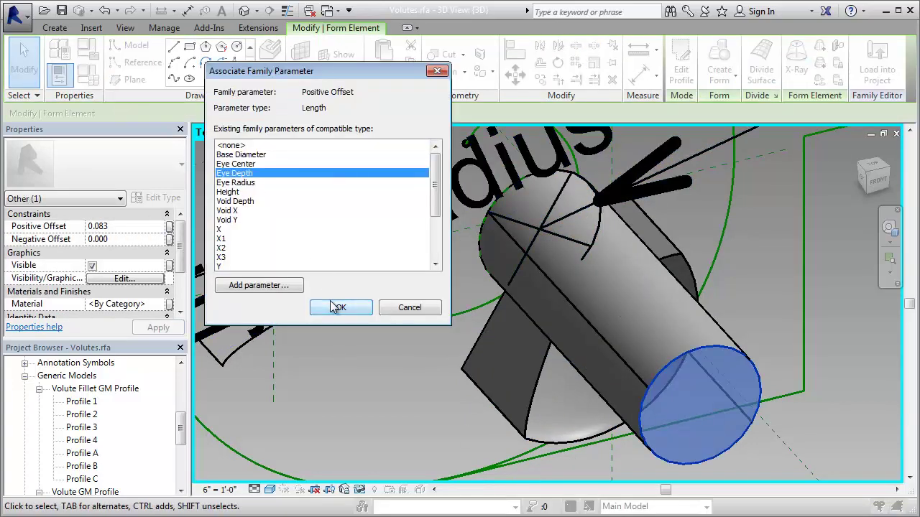
left_click(338, 307)
left_click(741, 320)
Reveal all the temporarily hidden volute geometry again
scroll(741, 321, "down", 5)
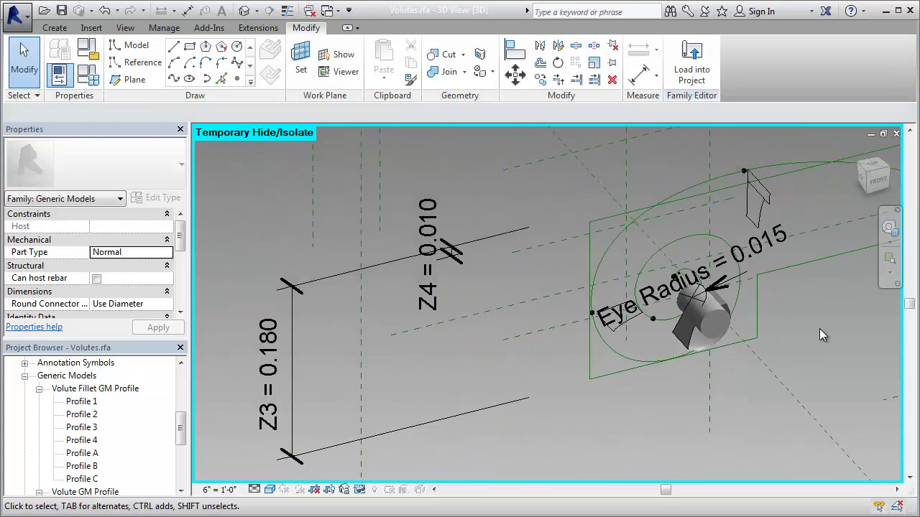
scroll(822, 335, "down", 3)
left_click(359, 489)
left_click(424, 474)
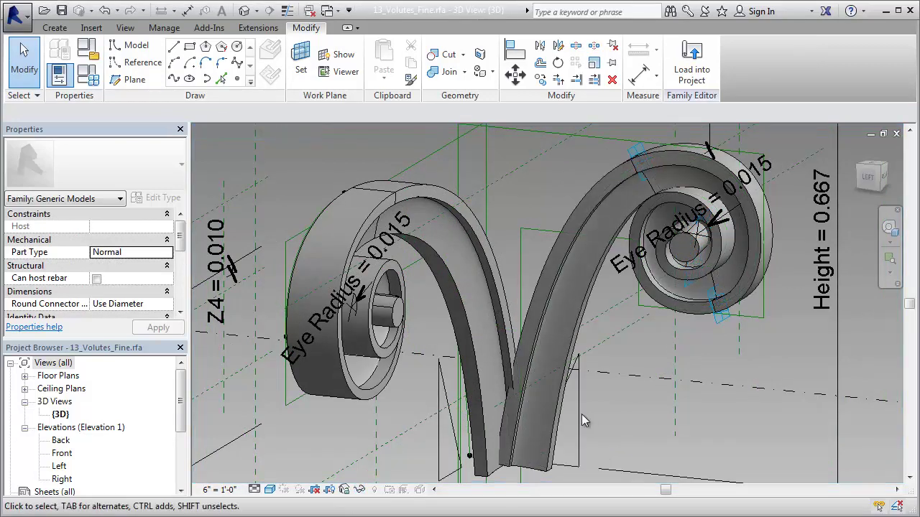
Create a void form from the wedge profile and push it down through the stem
left_click(581, 420)
left_click(658, 64)
left_click(682, 113)
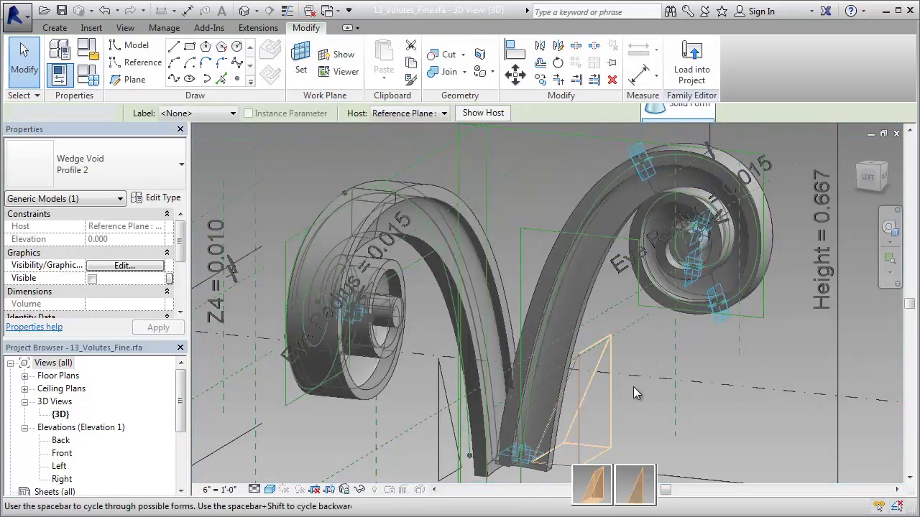
left_click(634, 485)
left_click_drag(551, 410, 524, 438)
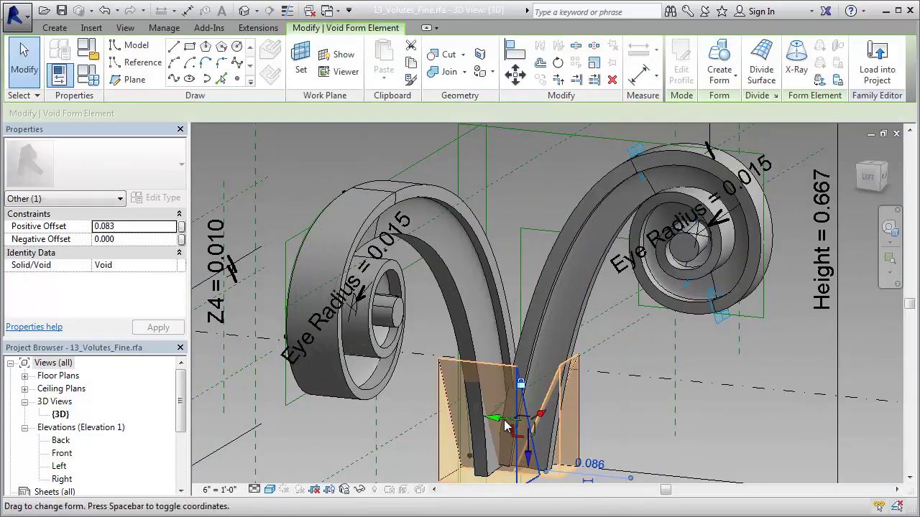
left_click(630, 434)
Cut the left volute with the wedge void using Cut Geometry (CG)
key("c")
key("g")
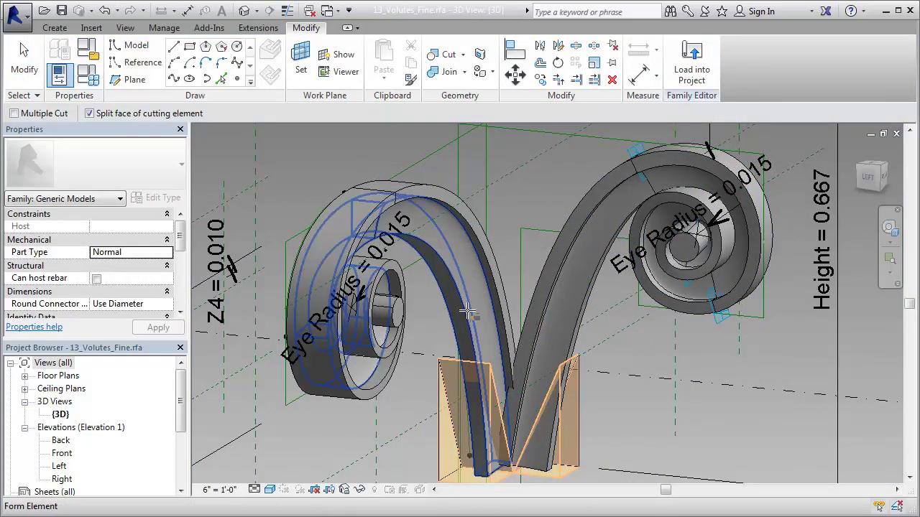
left_click(455, 366)
left_click(568, 366)
key("Escape")
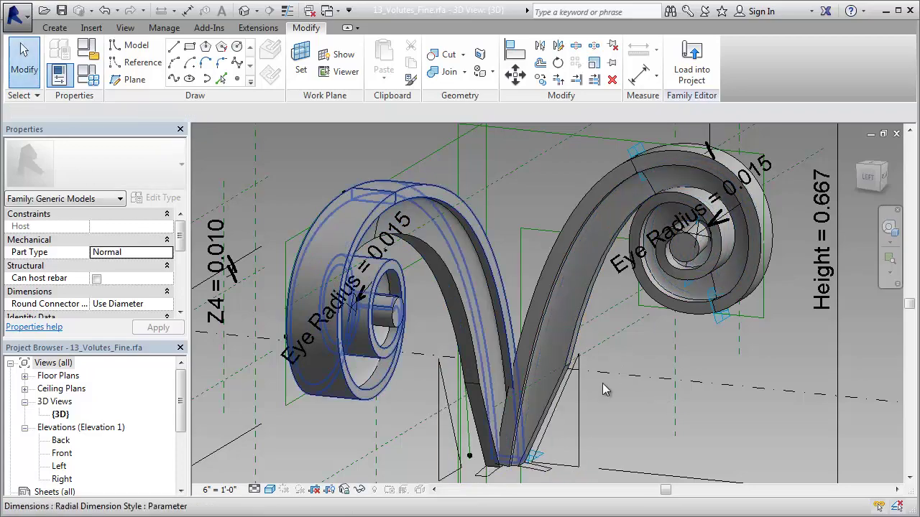
mouse_move(658, 429)
middle_mouse_down("shift")
mouse_move(613, 410)
mouse_move(446, 419)
mouse_move(484, 412)
middle_mouse_up("shift")
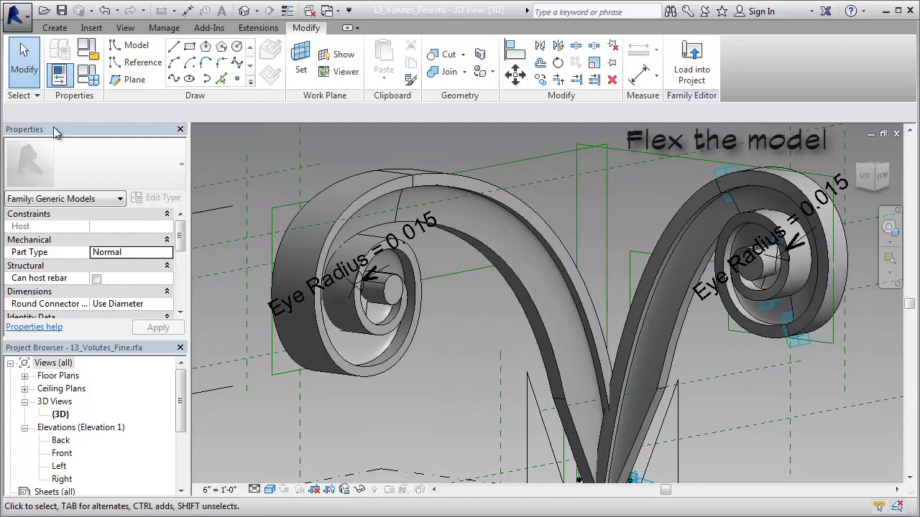
Apply flexed sizes in Family Types and close the volute family
left_click(88, 74)
left_click(327, 460)
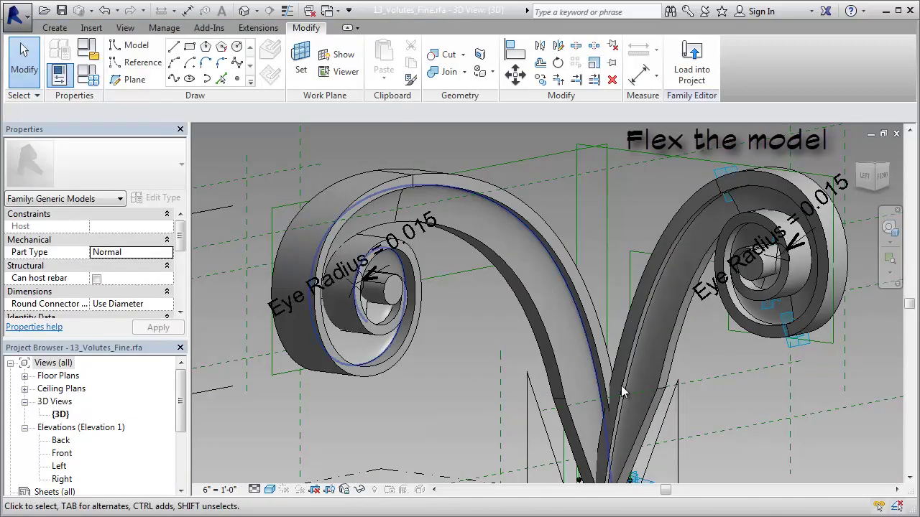
left_click(15, 14)
left_click(51, 413)
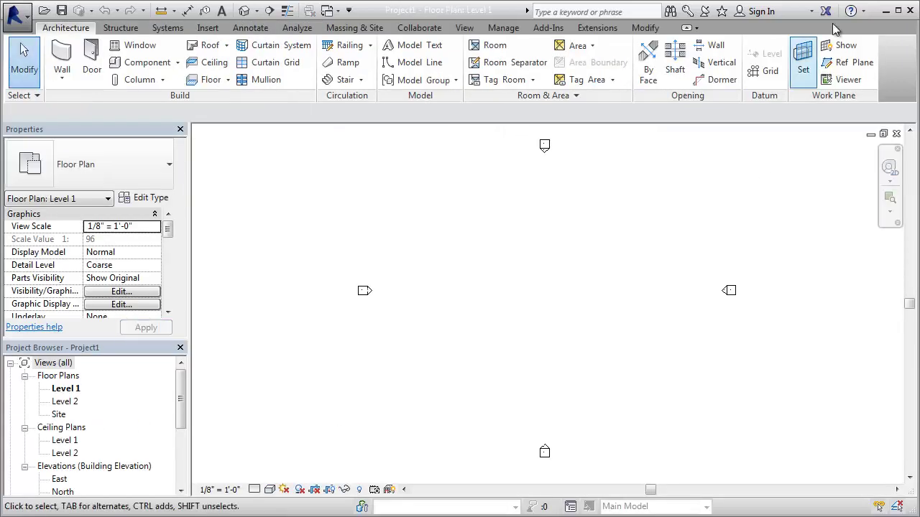
Open Caulicoli.rfa and edit the nested caulicolus profile family
key("ctrl+o")
left_click(225, 185)
left_click(521, 373)
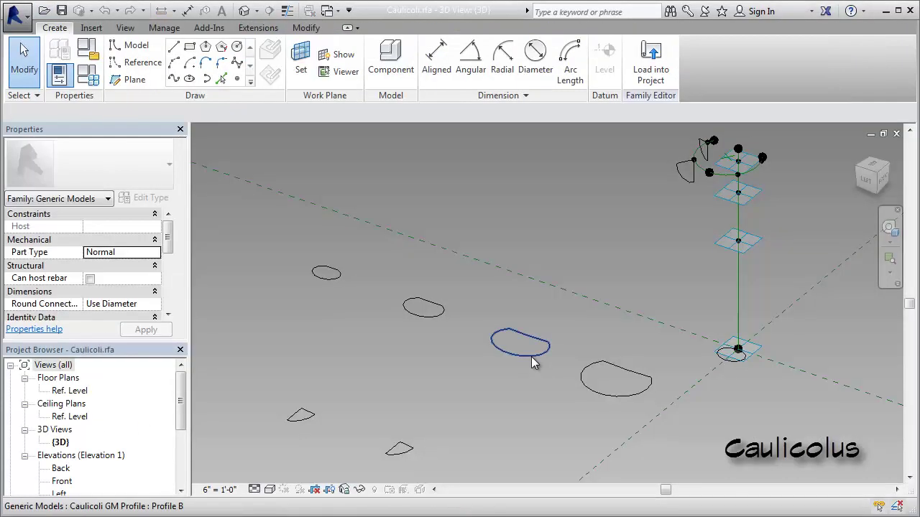
left_click(534, 366)
left_click(616, 72)
In the profile's Ref. Level plan, edit Profile C's Base Diameter, then close the profile family and answer the save prompt
left_click(10, 368)
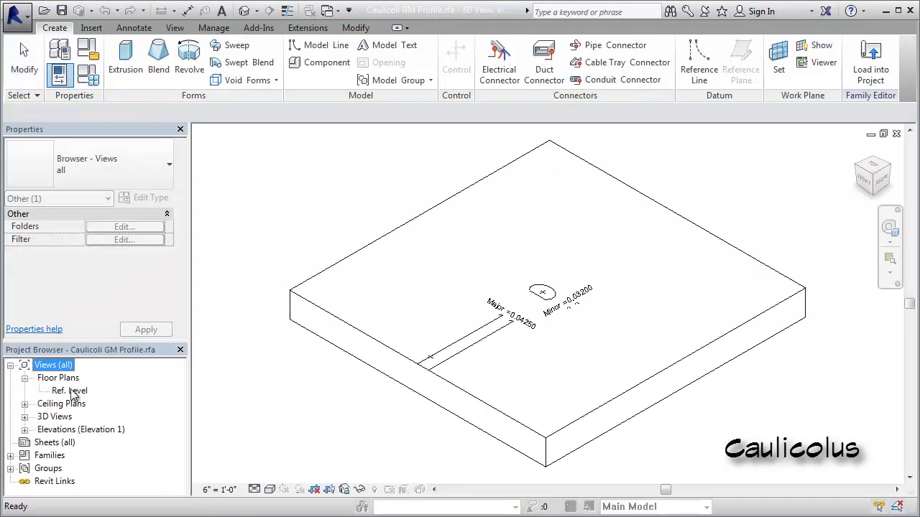
double_click(72, 390)
scroll(503, 352, "up", 5)
left_click(59, 75)
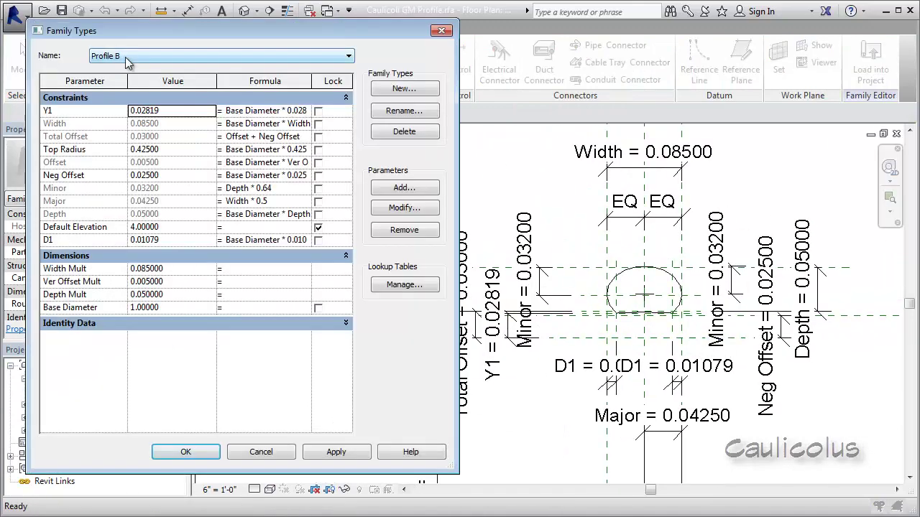
left_click(336, 452)
left_click(173, 307)
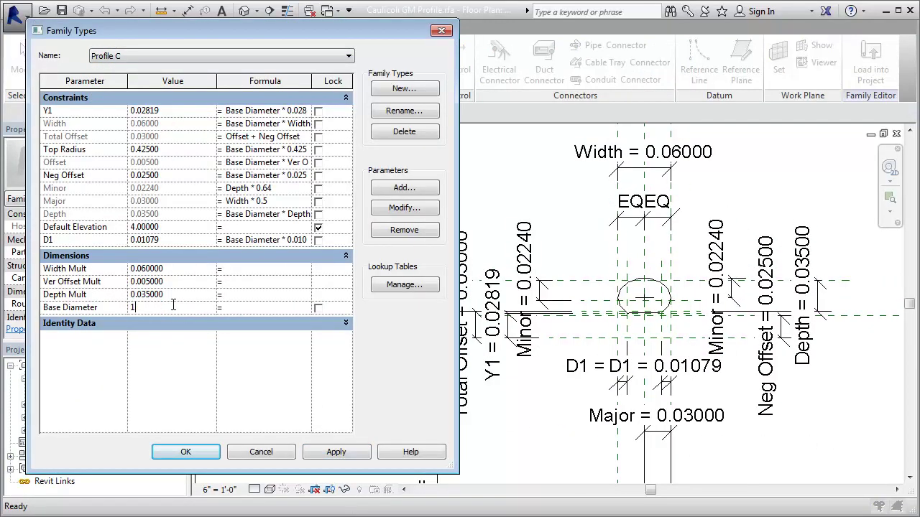
type(".50000")
left_click(260, 452)
left_click(15, 13)
left_click(43, 424)
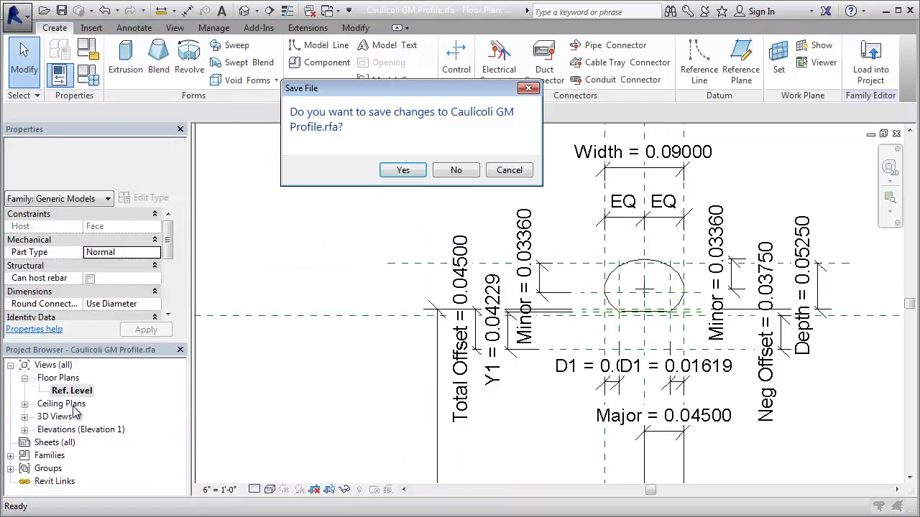
left_click(465, 176)
Link the caulicolus profile's Base Diameter to a family parameter, then select Profile D at the bottom point
left_click(534, 361)
left_click(144, 197)
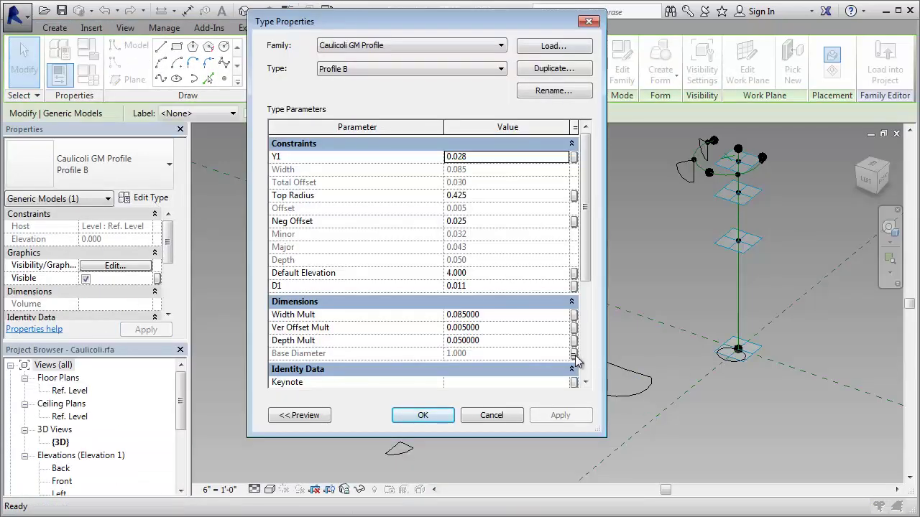
left_click(573, 354)
left_click(339, 307)
left_click(423, 415)
left_click(451, 419)
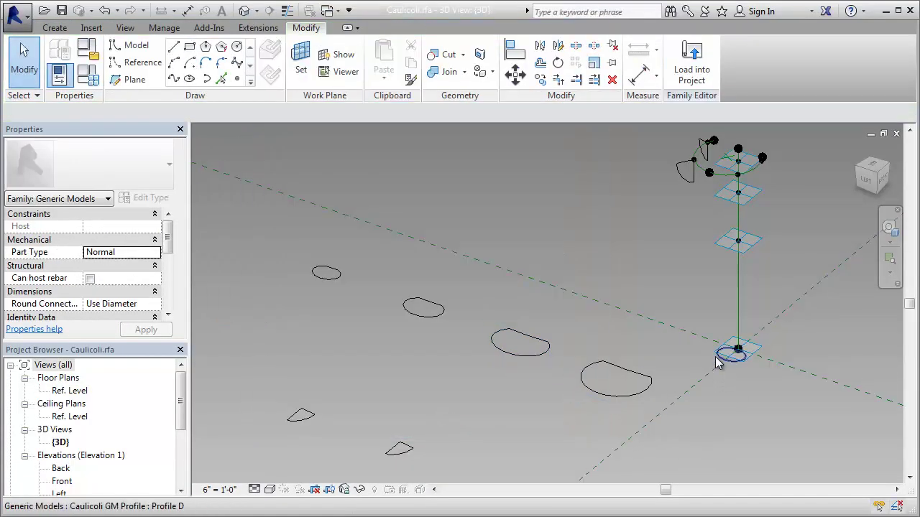
left_click(716, 361)
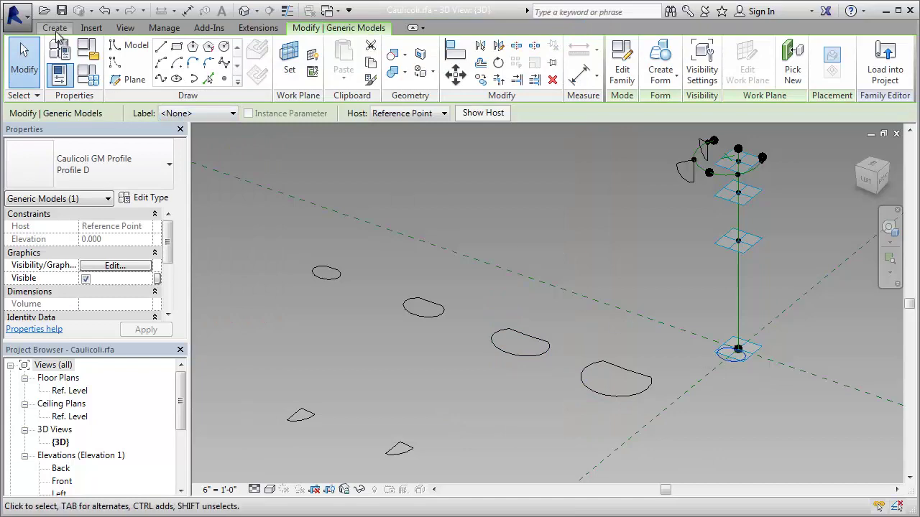
Place Profile A, rotated, on the top reference point's work plane using CM
key("c")
key("m")
left_click(94, 163)
left_click(43, 261)
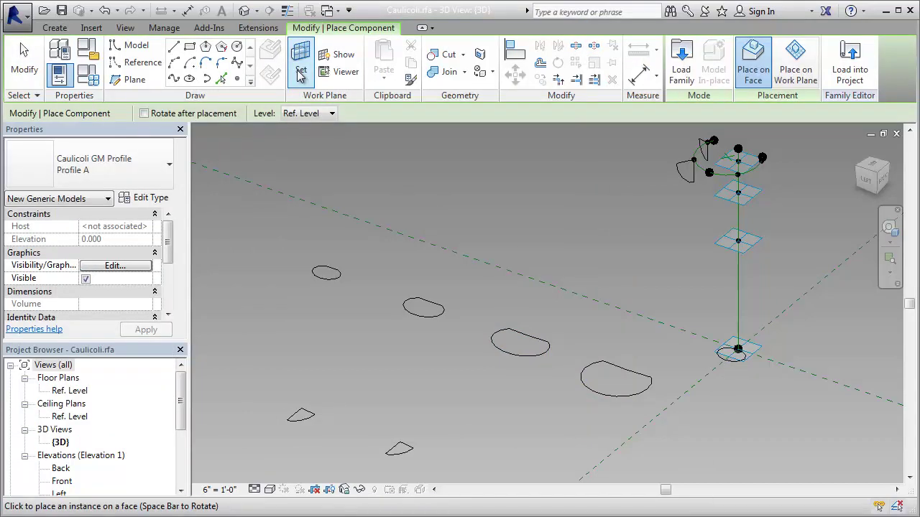
left_click(300, 76)
left_click(738, 162)
key("space")
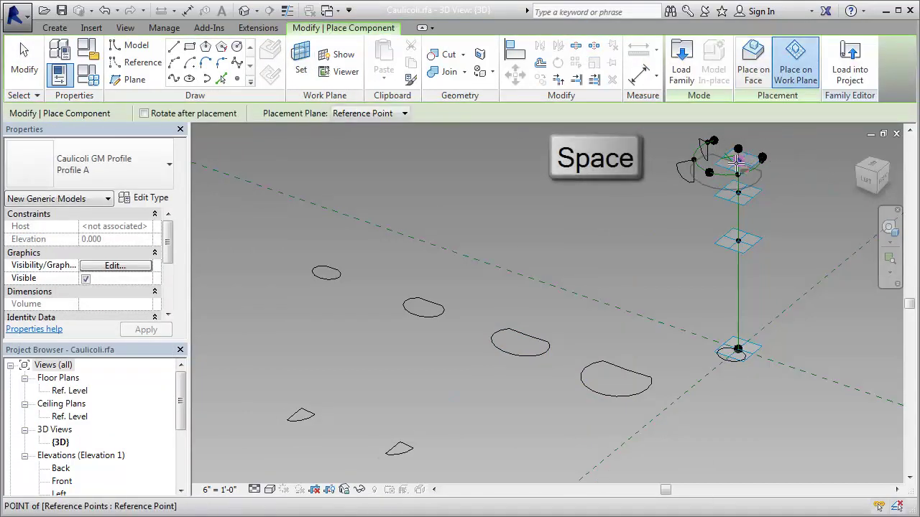
left_click(94, 164)
Place Profile B on the next spine point down
left_click(43, 274)
left_click(301, 75)
left_click(738, 162)
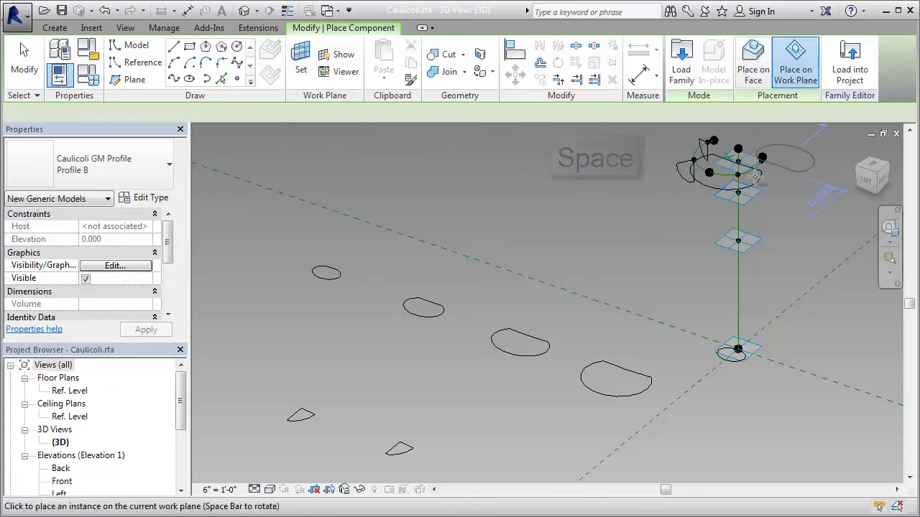
left_click(739, 193)
left_click(93, 164)
key("Escape")
key("Escape")
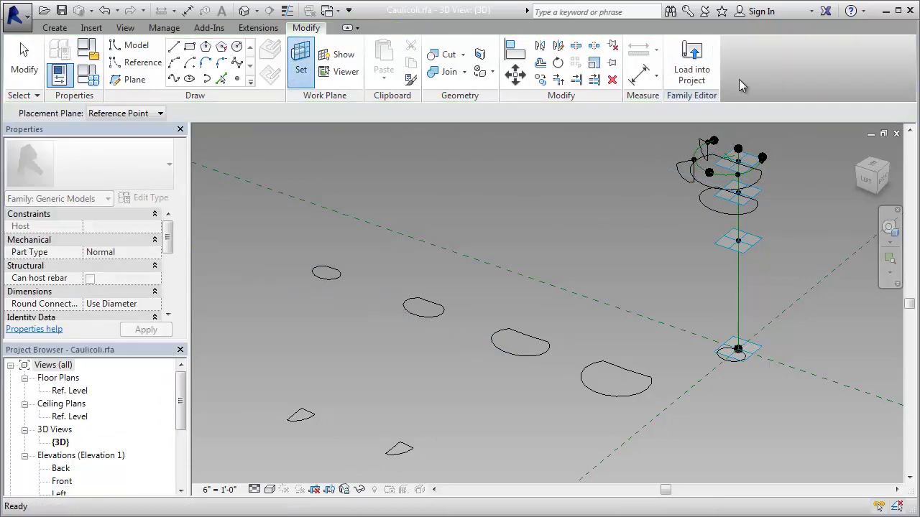
Place Profile C on the middle point and choose the Bud Profile Small type
key("Return")
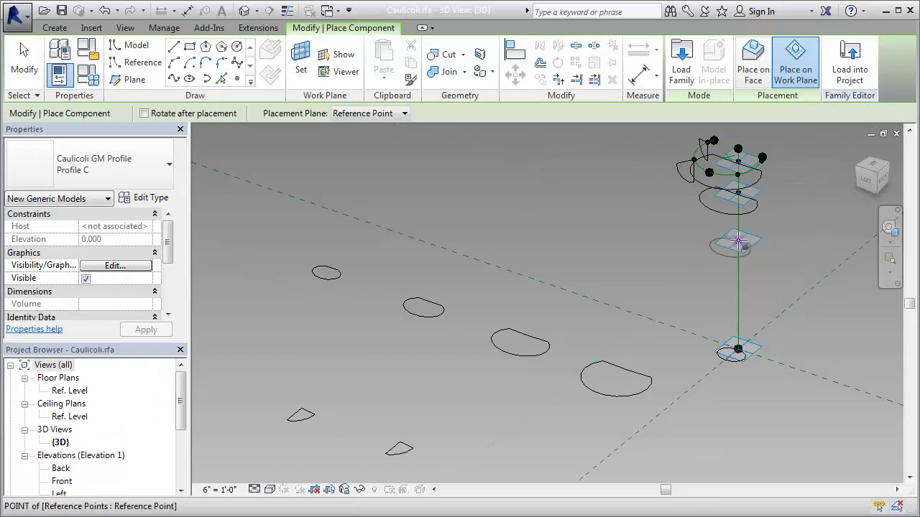
left_click(93, 163)
left_click(41, 226)
left_click(753, 61)
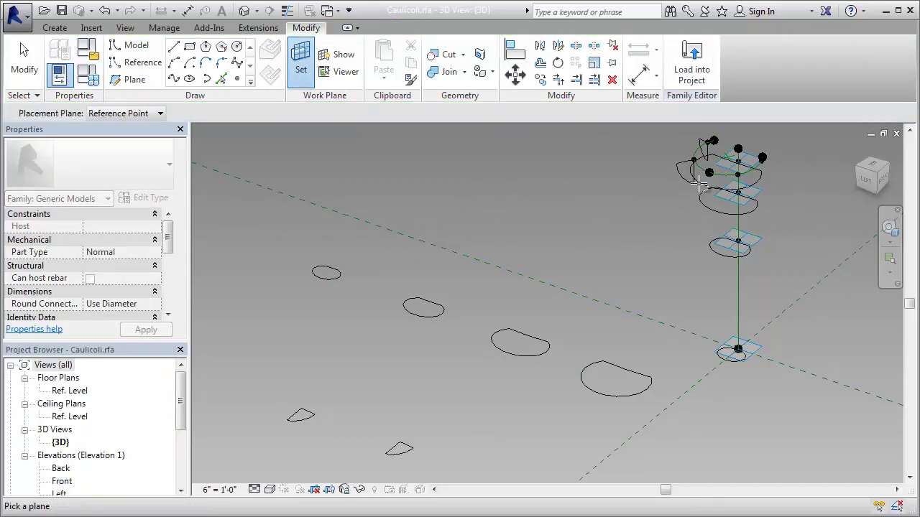
left_click(795, 64)
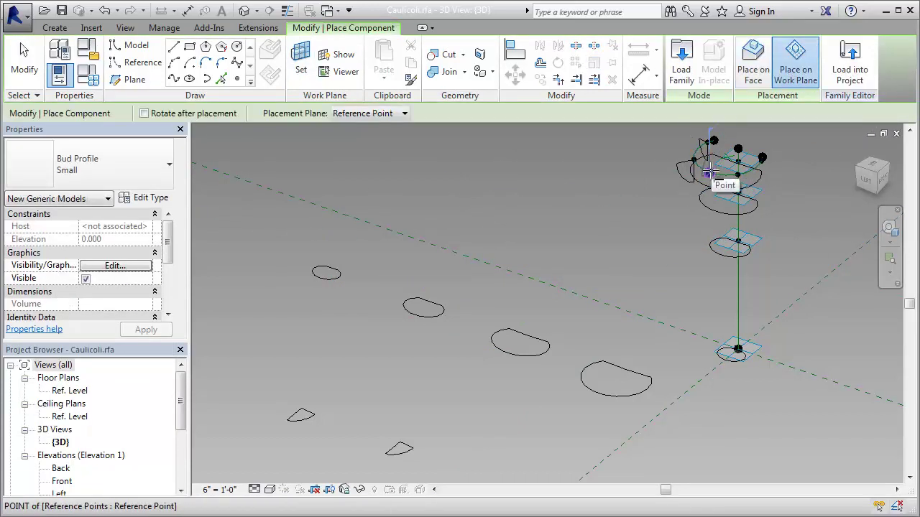
left_click(93, 164)
left_click(27, 172)
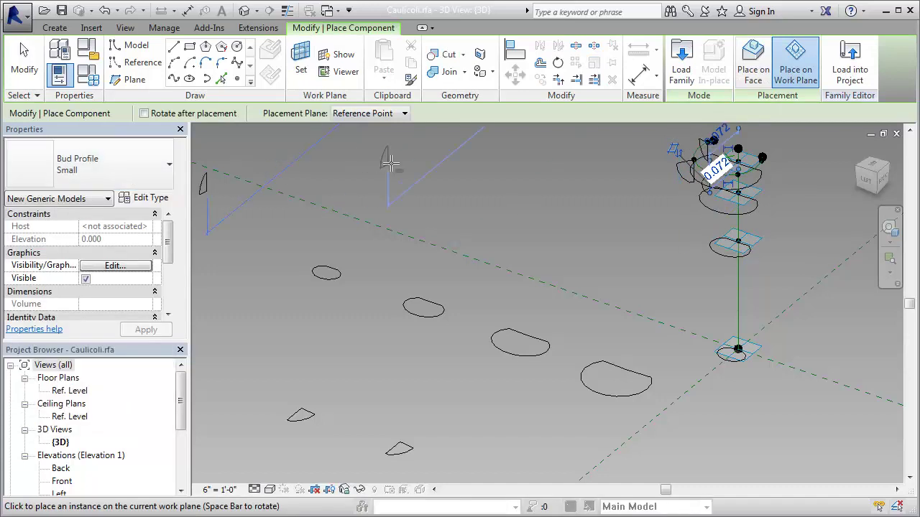
Place small bud profiles around the top ring, then switch to Bud Profile Big
middle_click_drag(794, 166, 654, 231)
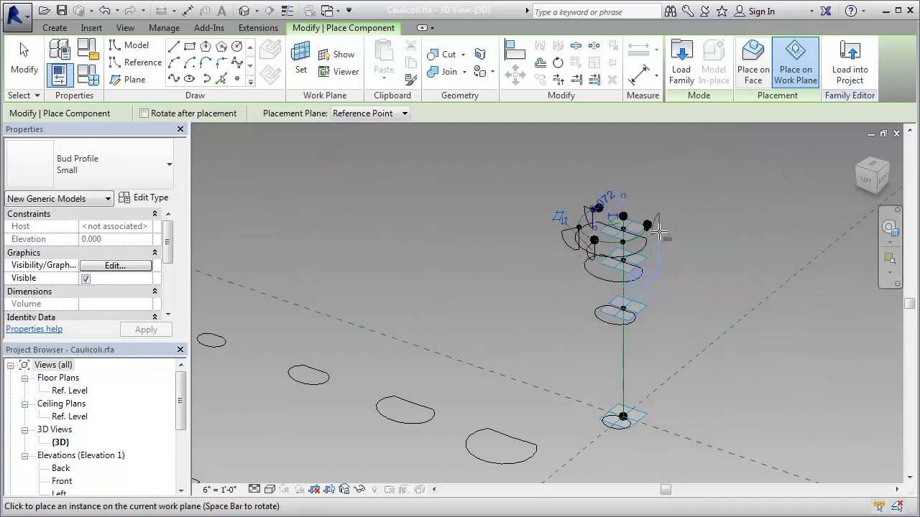
scroll(659, 231, "up", 3)
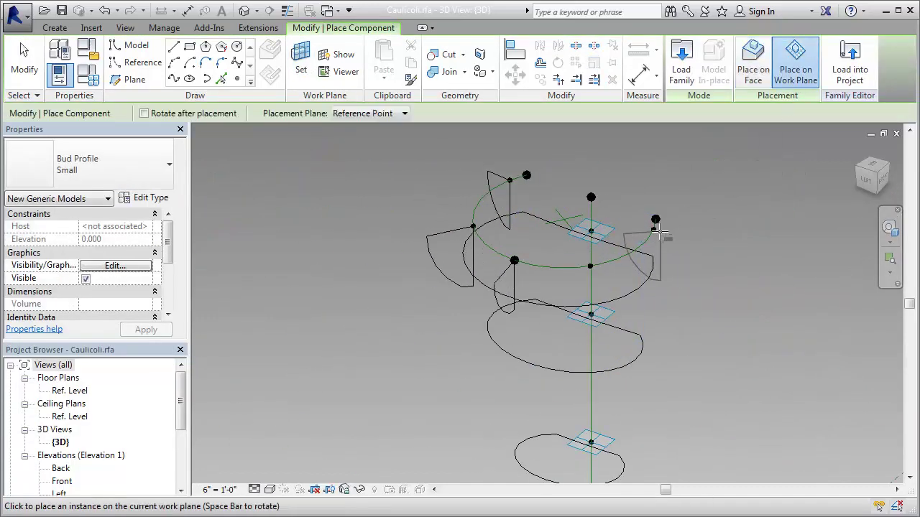
left_click(93, 163)
left_click(43, 189)
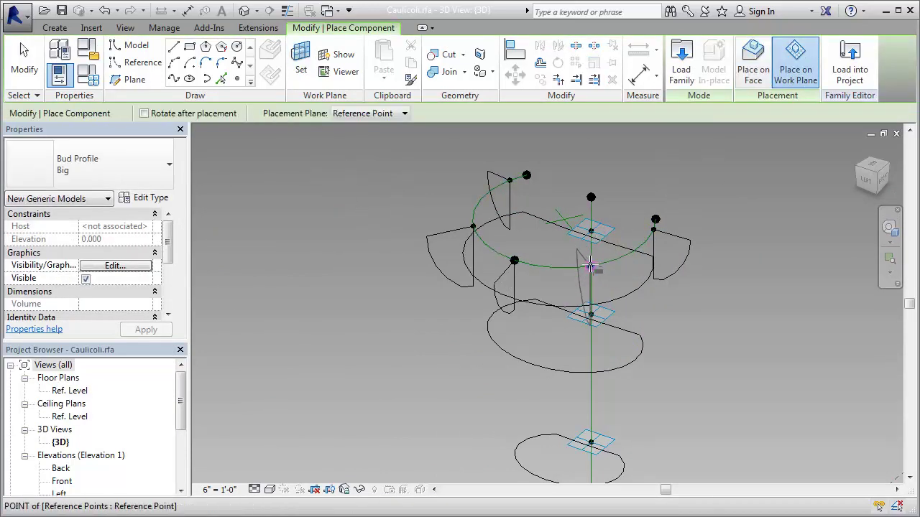
key("Escape")
Select the stem profiles along the spine
scroll(603, 387, "down", 3)
scroll(698, 394, "down", 2)
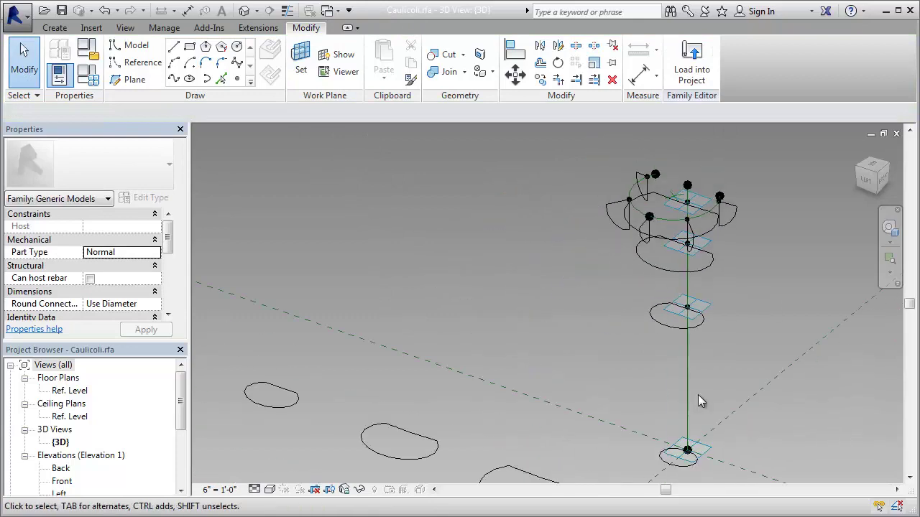
left_click(662, 323)
left_click(656, 258, "ctrl")
Loft the stem profiles into a solid, then loft the top-ring bud profiles into the capital
key("c")
key("f")
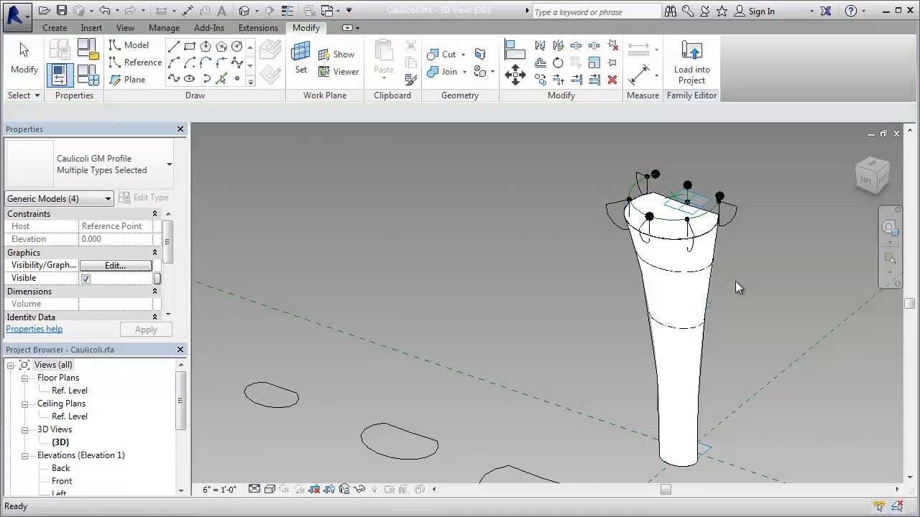
key("Escape")
left_click(643, 243)
left_click(651, 229, "ctrl")
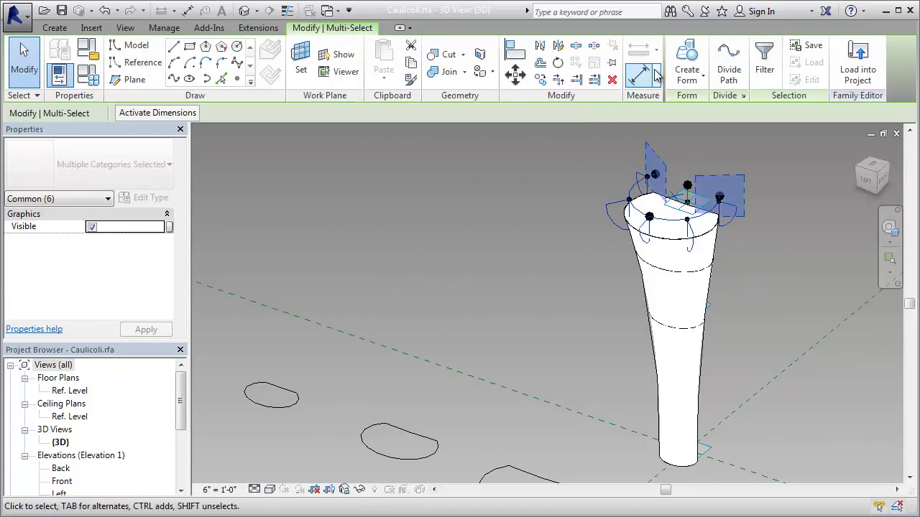
key("c")
key("f")
key("Escape")
Associate both forms' material with a new family parameter named CapitalMaterial
key("z")
key("r")
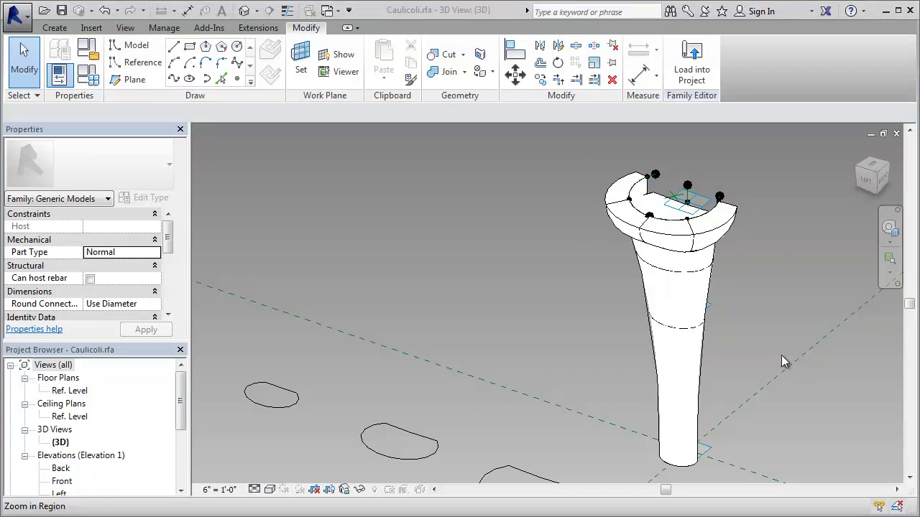
key("Escape")
left_click(708, 273)
left_click(672, 216, "ctrl")
left_click(156, 265)
left_click(272, 289)
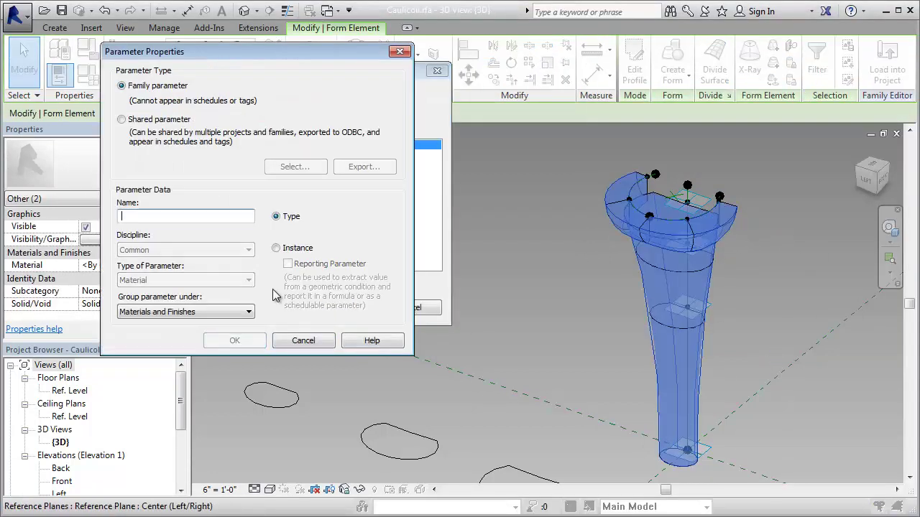
type("CapitalMaterial")
key("Return")
key("Return")
left_click(455, 299)
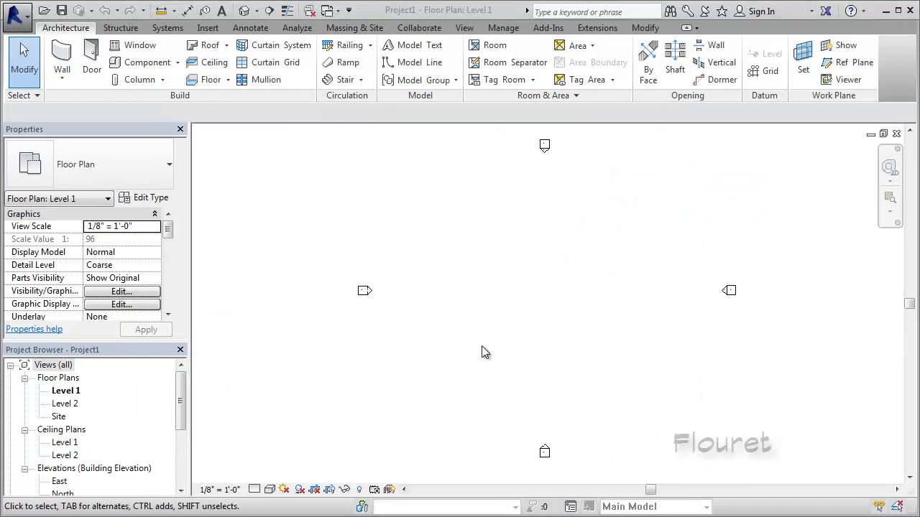
Open the Flouret.rfa family and activate its left elevation view
key("ctrl+o")
left_click(215, 159)
left_click(525, 312)
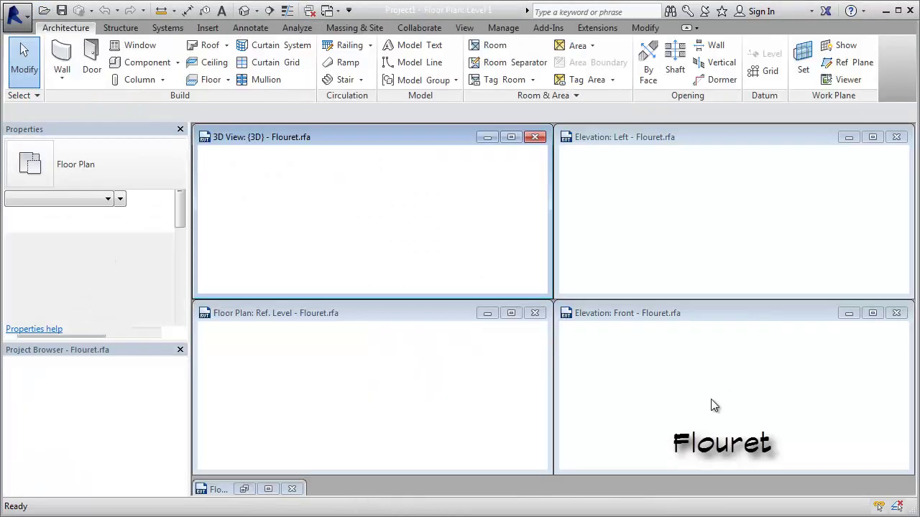
scroll(376, 363, "up", 2)
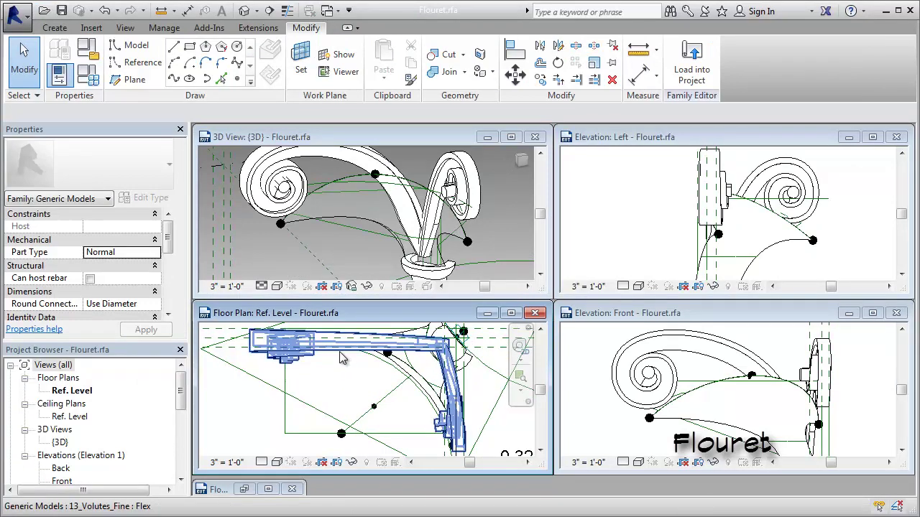
scroll(371, 383, "down", 2)
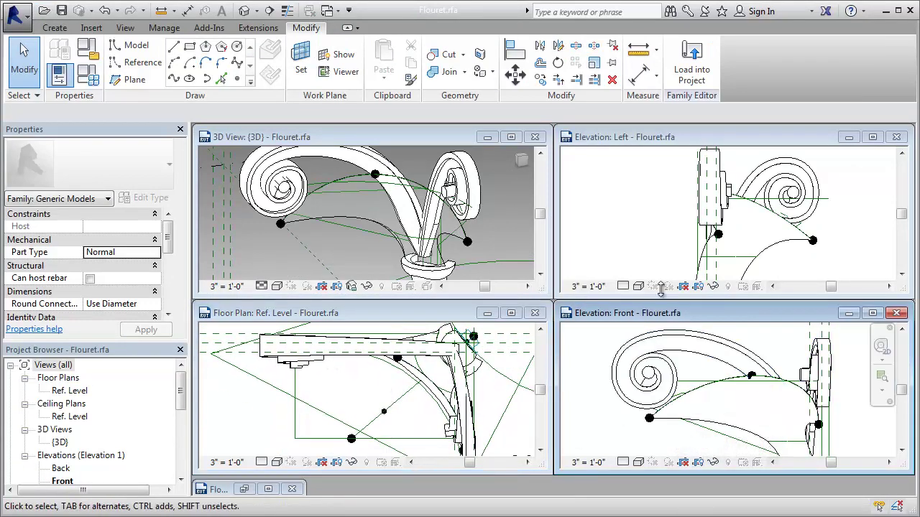
left_click(626, 216)
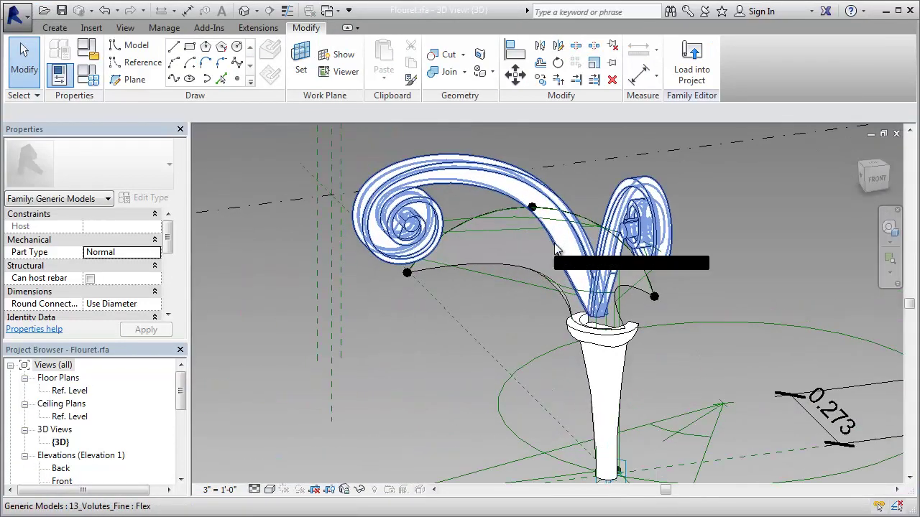
Delete the glass leaf surface, trial a form from its outline curves, then undo it
left_click(467, 275)
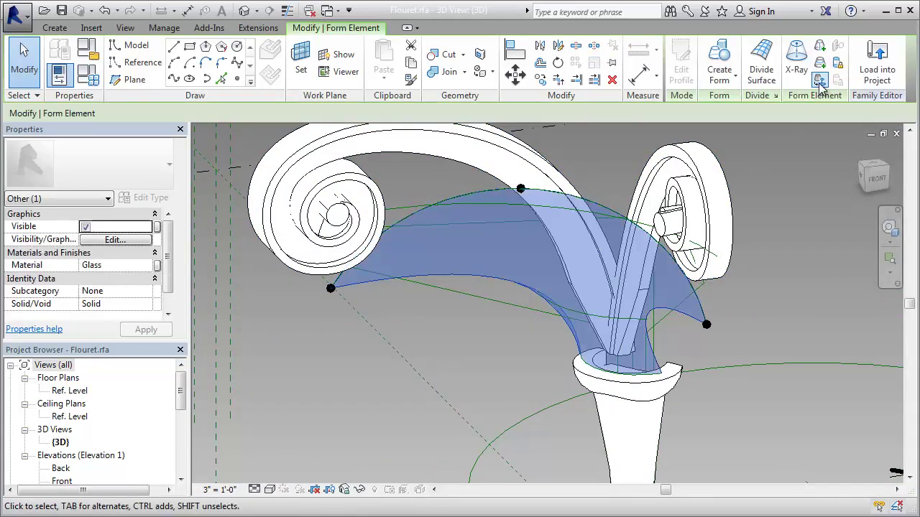
key("Delete")
left_click(555, 314)
left_click(493, 199, "ctrl")
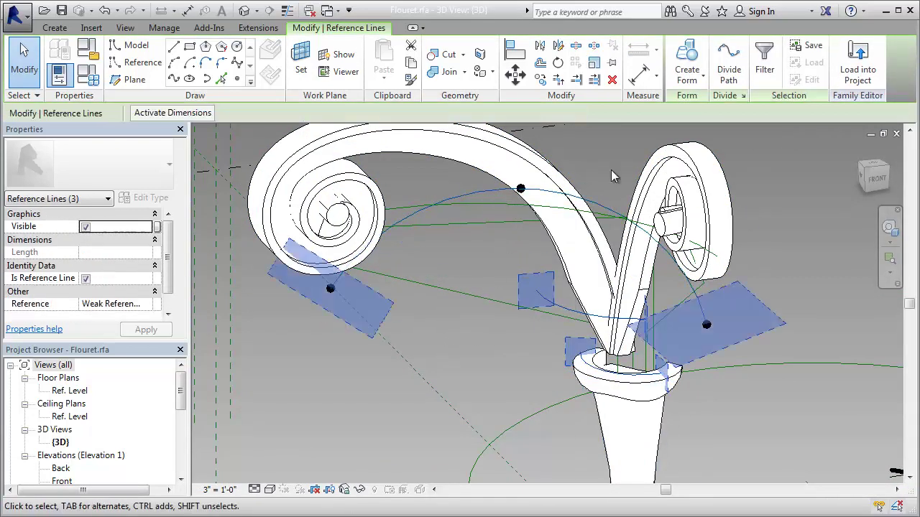
left_click(687, 57)
left_click(104, 11)
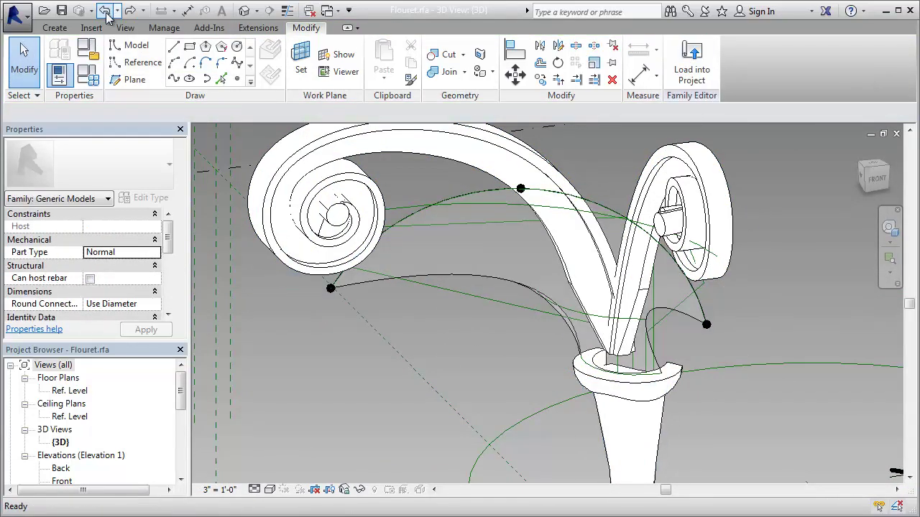
mouse_move(442, 338)
middle_mouse_down("shift")
mouse_move(493, 266)
mouse_move(551, 230)
mouse_move(427, 287)
mouse_move(457, 266)
middle_mouse_up("shift")
Draw reference splines along both sides of the leaf
left_click(137, 63)
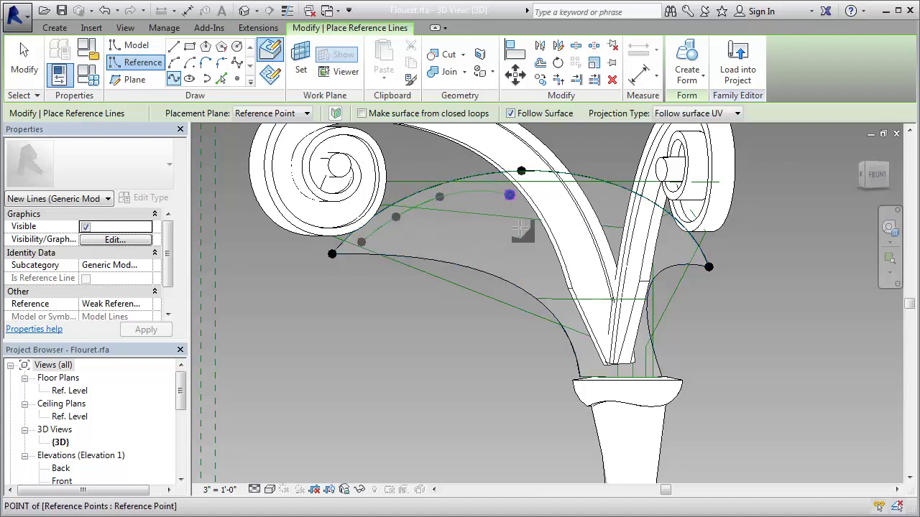
left_click(510, 196)
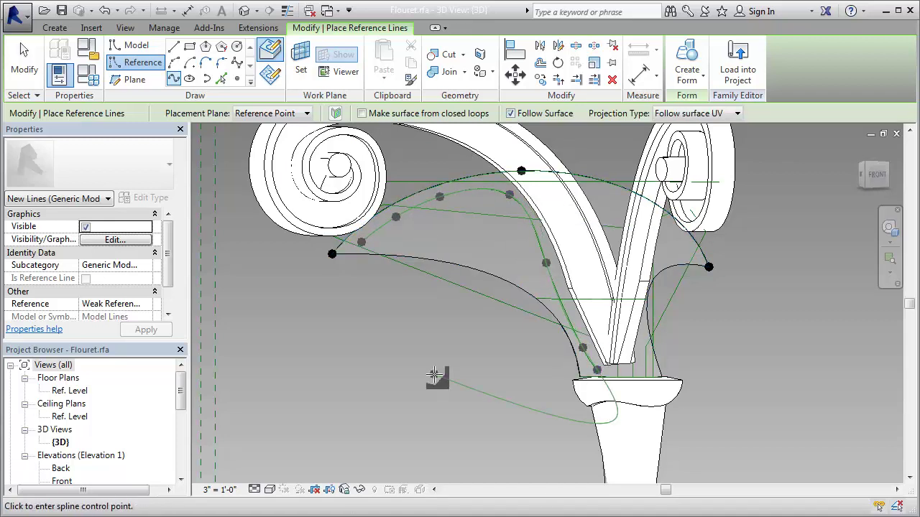
mouse_move(667, 370)
middle_mouse_down("shift")
mouse_move(723, 342)
mouse_move(757, 345)
middle_mouse_up("shift")
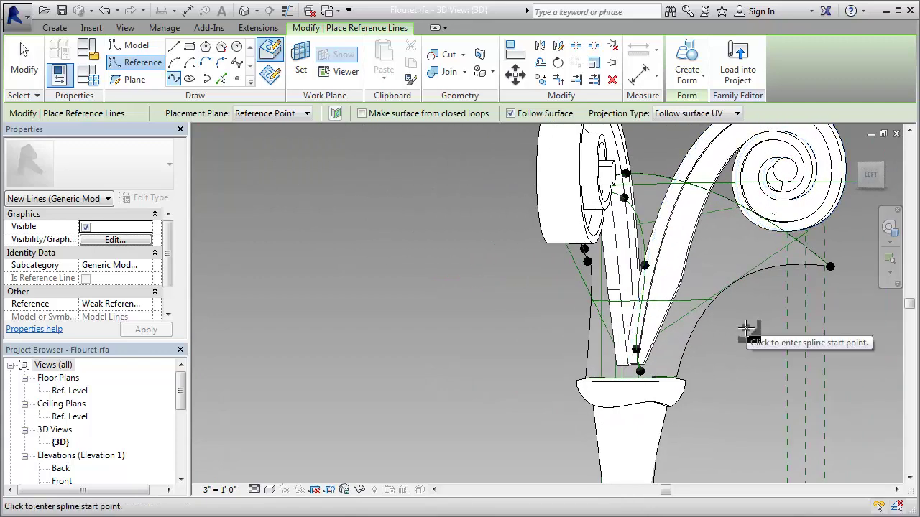
left_click(779, 260)
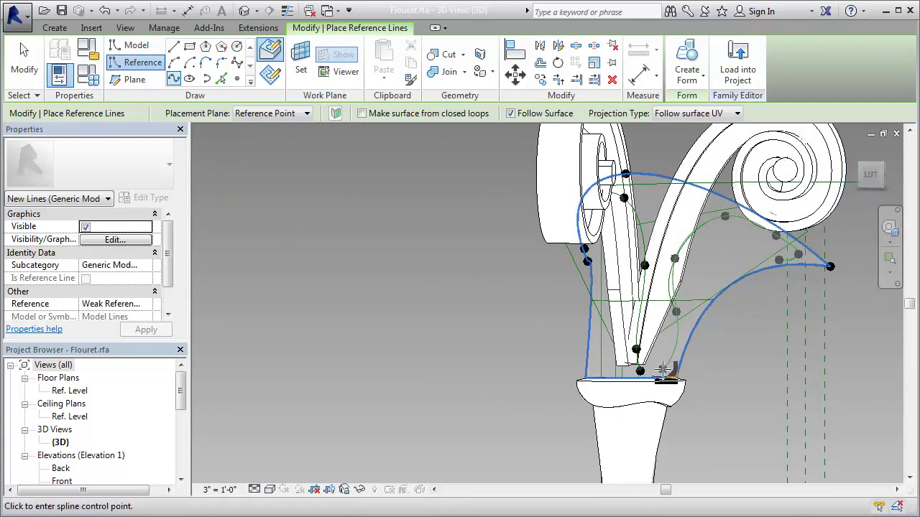
key("Escape")
Slide the hosted reference point along its spline and nudge it left and up
left_click(725, 217)
left_click_drag(167, 226, 178, 288)
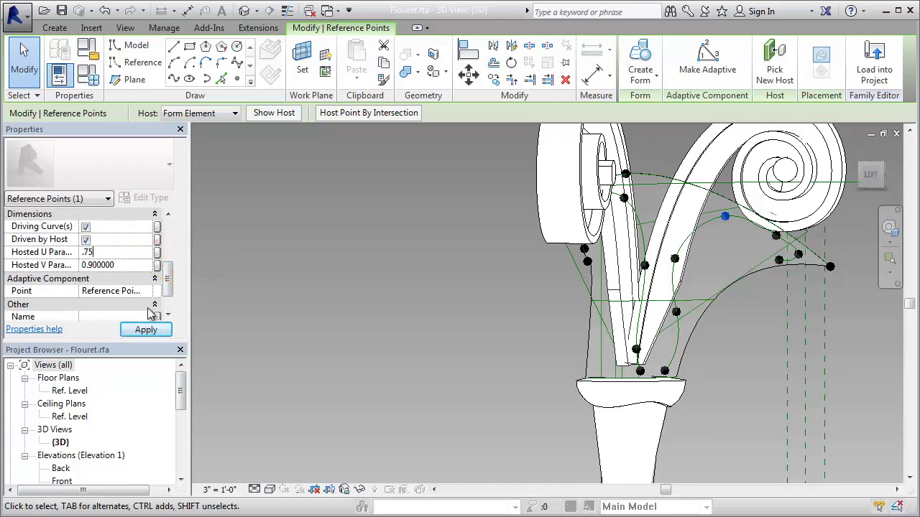
mouse_move(724, 214)
left_mouse_down()
mouse_move(764, 246)
mouse_move(756, 250)
left_mouse_up()
key("Left")
key("Up")
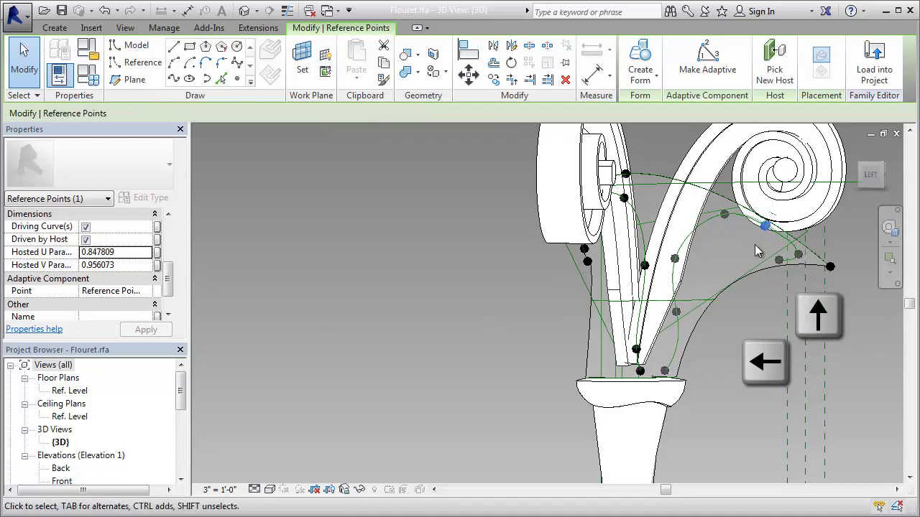
Nudge a reference point on the leaf spline down and to the right
scroll(561, 281, "up", 3)
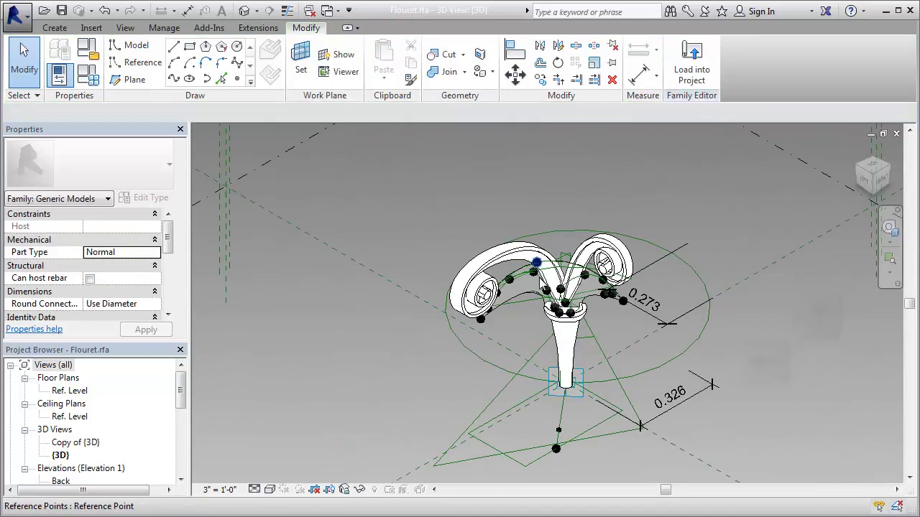
scroll(561, 280, "up", 3)
scroll(560, 280, "up", 2)
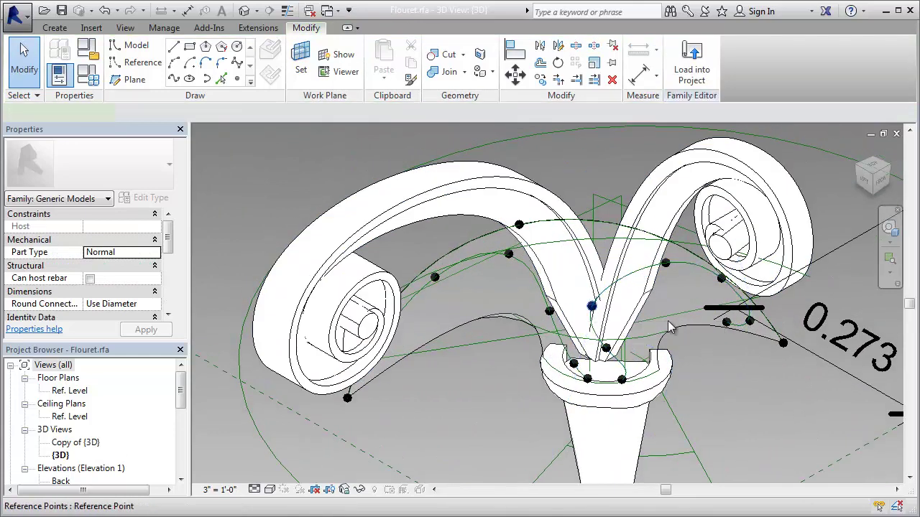
left_click(591, 306)
key("Down")
key("Right")
key("Escape")
Nudge the middle leaf point right and uncheck Driven by Host to free it
left_click(607, 307)
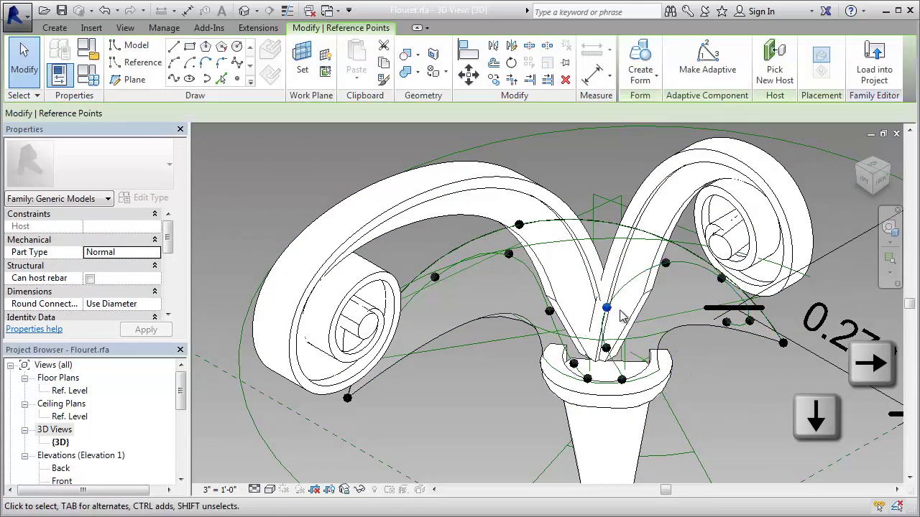
key("Right")
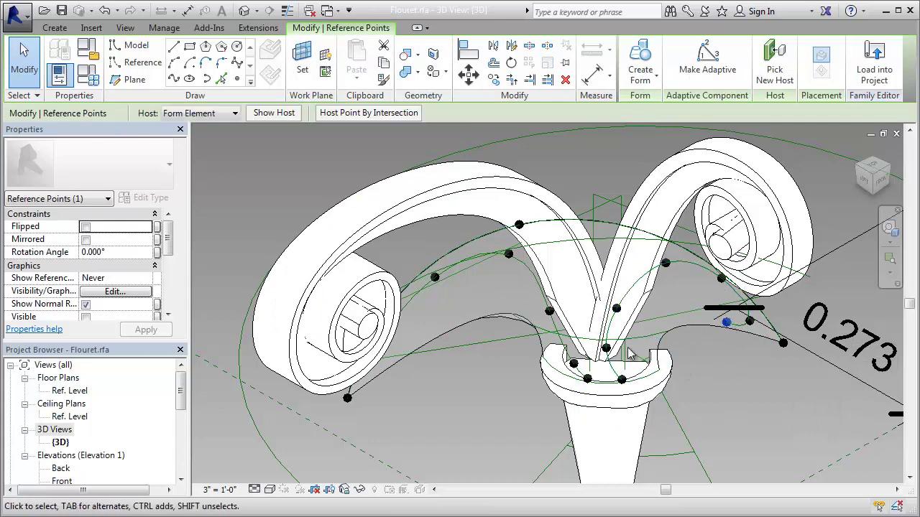
left_click_drag(168, 245, 102, 270)
left_click(86, 265)
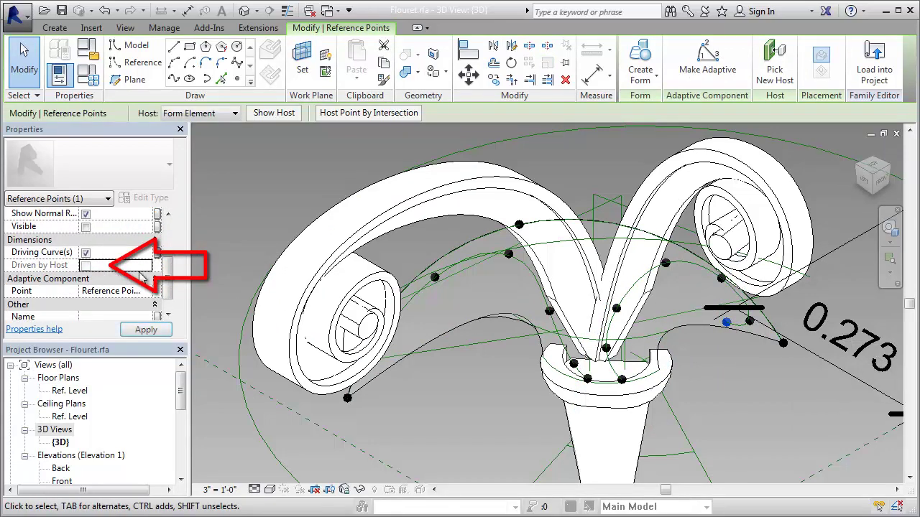
left_click(750, 325)
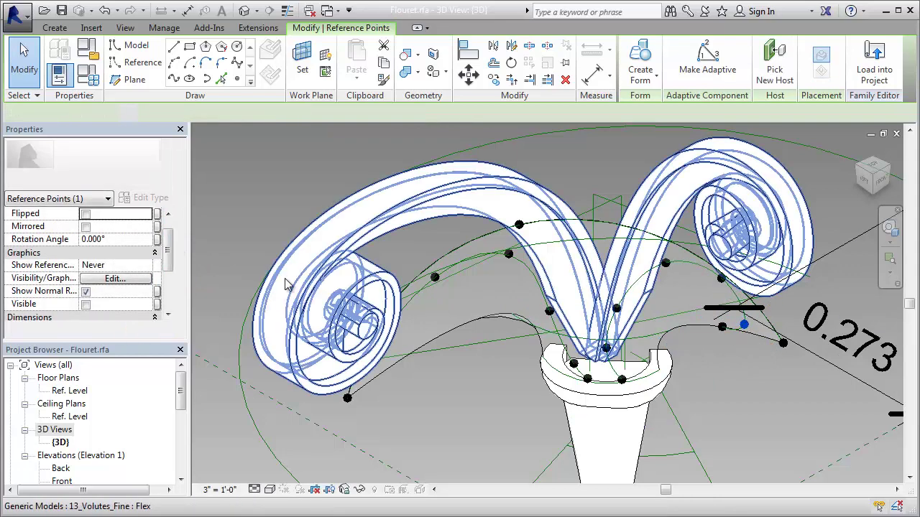
left_click(721, 278)
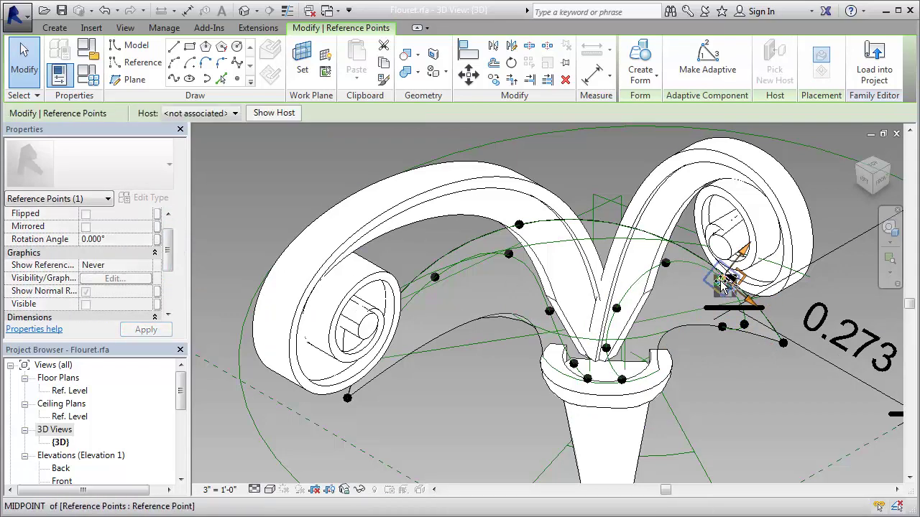
scroll(115, 283, "down", 2)
Move the freed reference point to a new position in the floor plan
left_click(435, 276)
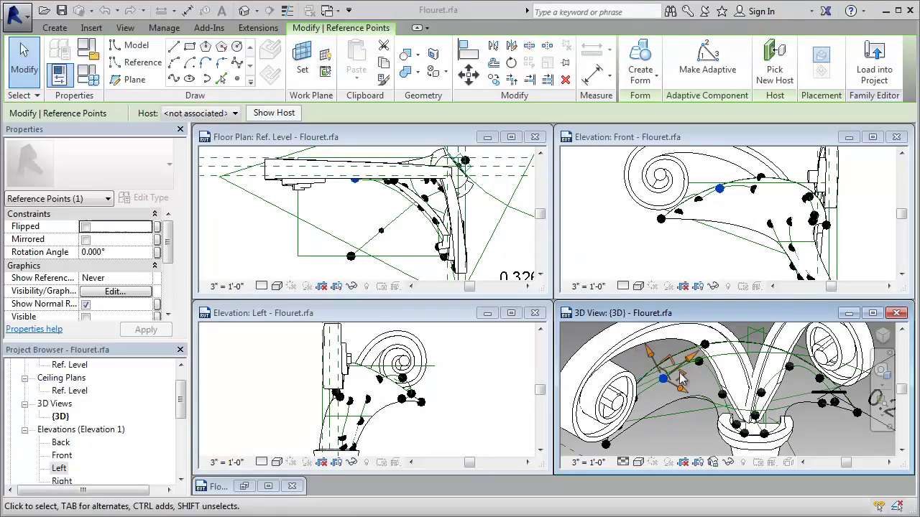
left_click(362, 215)
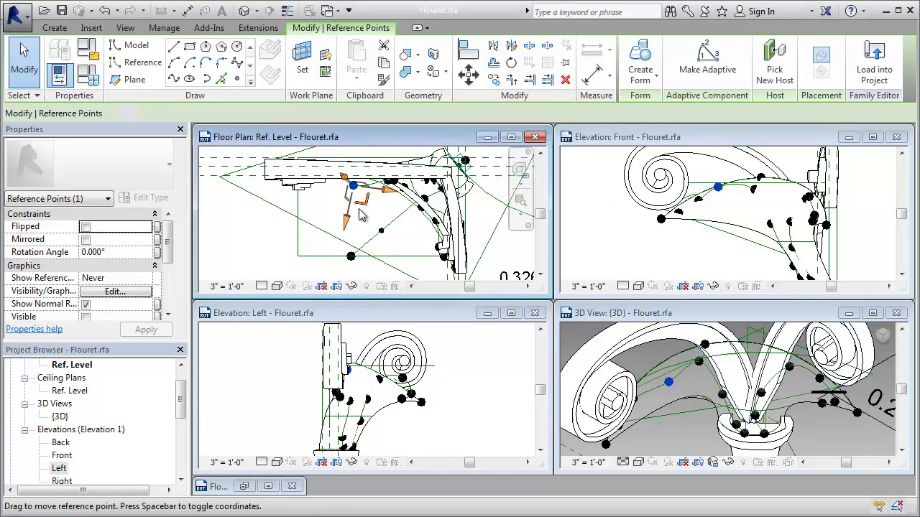
left_click(636, 388)
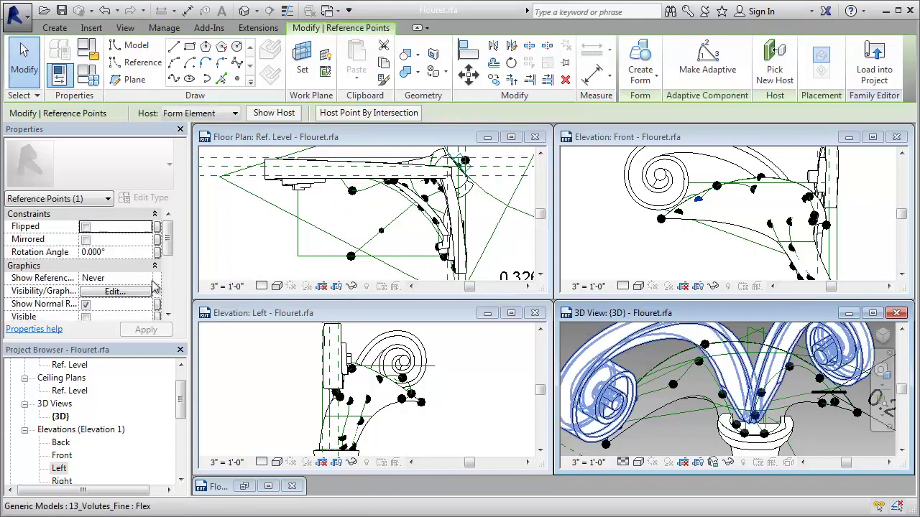
scroll(153, 286, "down", 3)
left_click(335, 181)
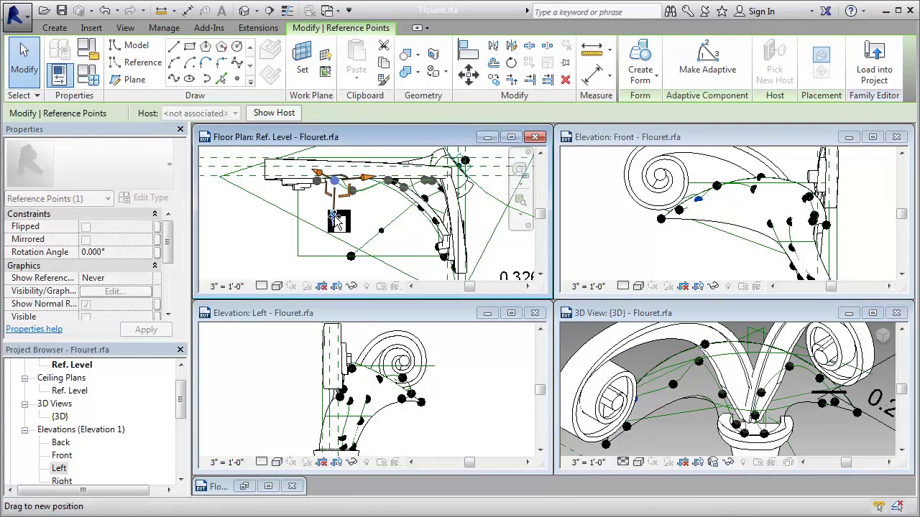
left_click_drag(335, 219, 338, 219)
Fine-tune the point in plan and front elevation, then maximize the 3D view
left_click(693, 208)
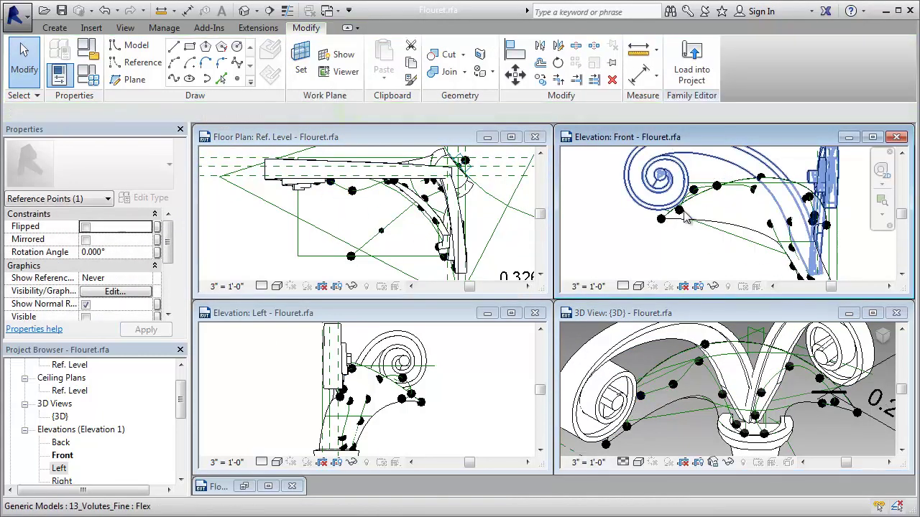
left_click(681, 212)
left_click(674, 386)
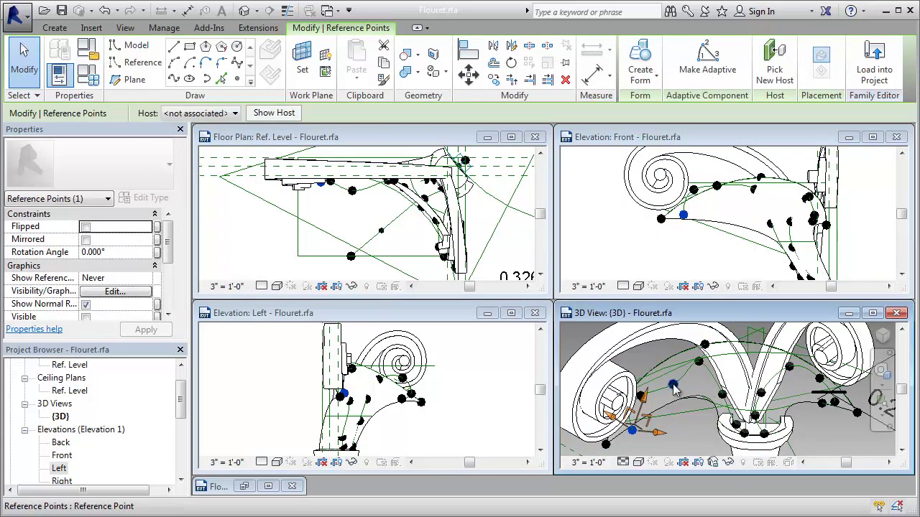
left_click_drag(348, 215, 350, 229)
left_click_drag(379, 188, 376, 187)
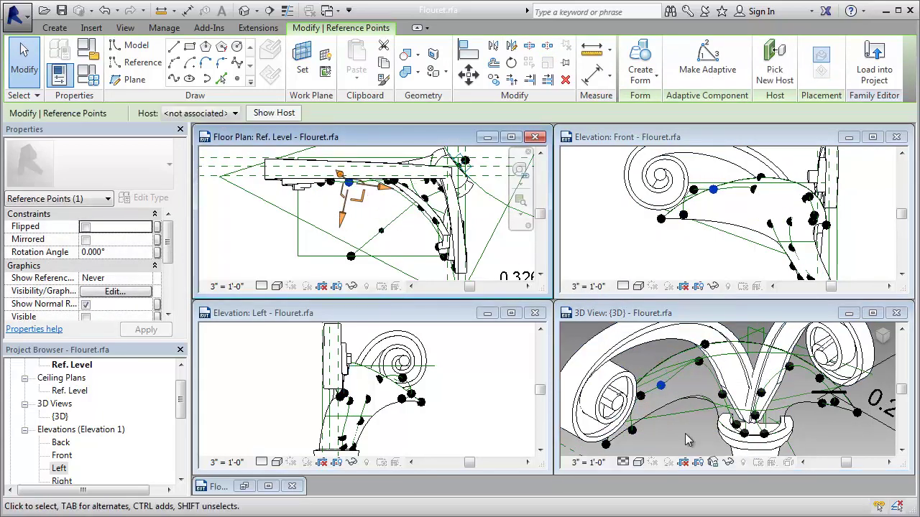
left_click(698, 273)
left_click_drag(692, 144, 692, 146)
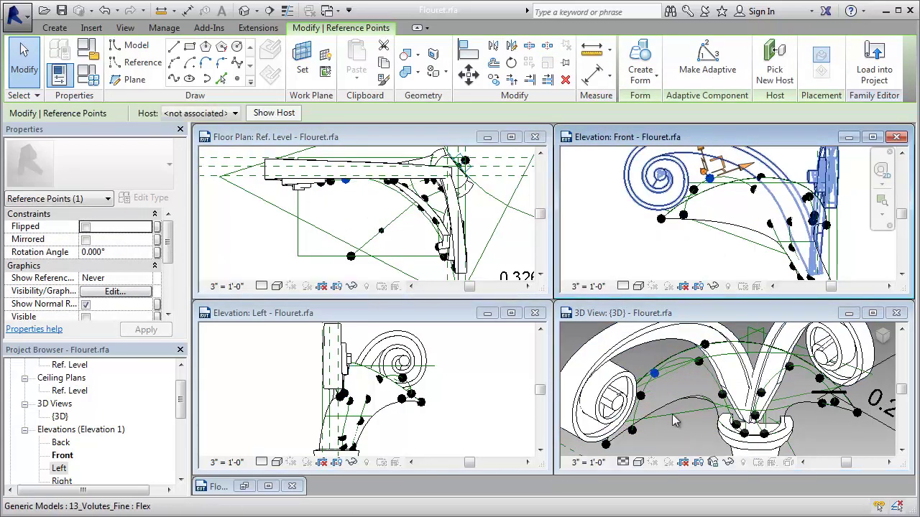
left_click(790, 313)
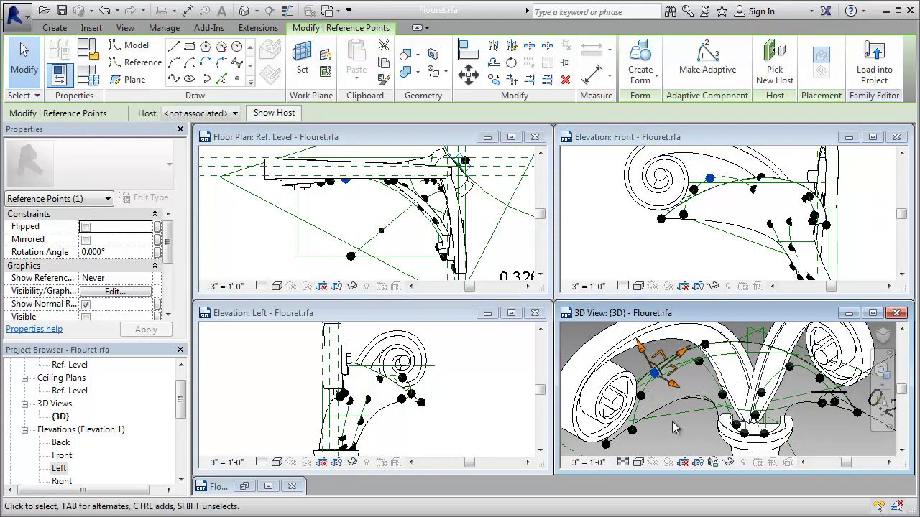
left_click(872, 313)
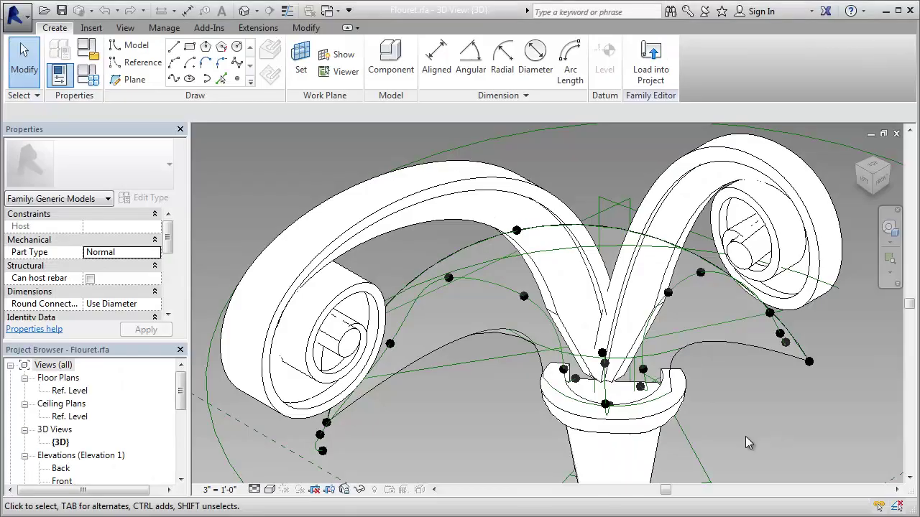
left_click(589, 402)
scroll(93, 424, "down", 3)
double_click(69, 468)
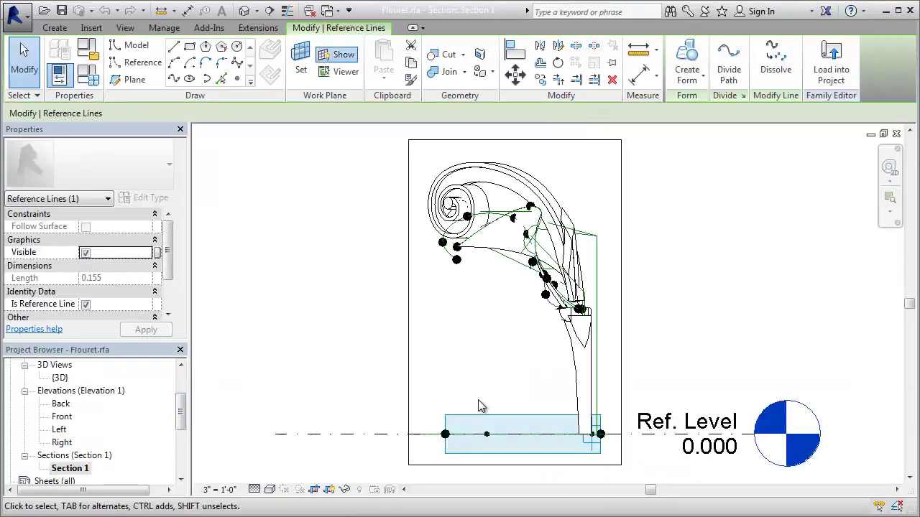
scroll(507, 269, "up", 3)
scroll(507, 269, "up", 3)
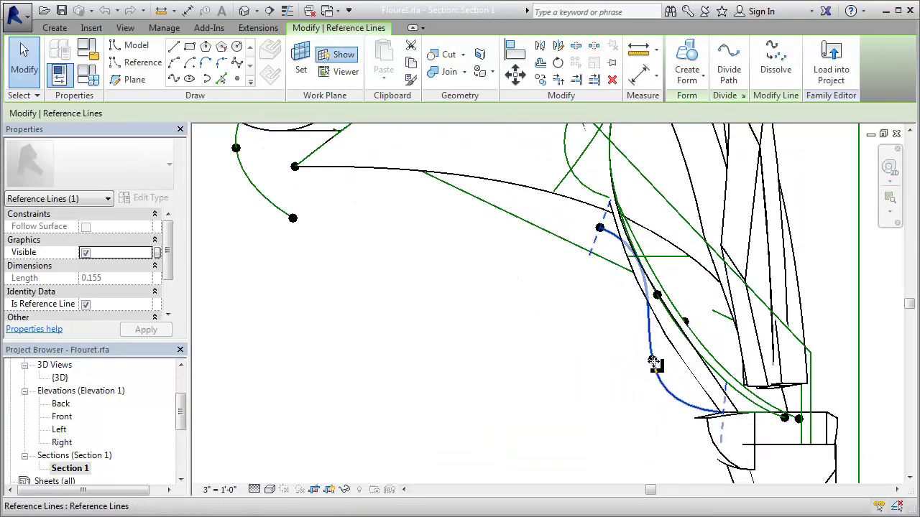
left_click(652, 361)
key("Escape")
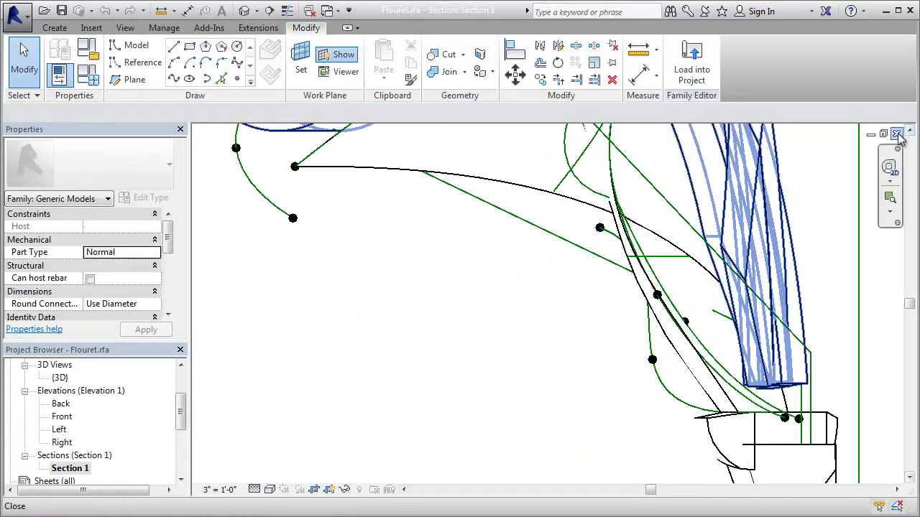
left_click(897, 134)
left_click(580, 209)
Temporarily hide the reference lines around the leaf, including the centre line
key("Tab")
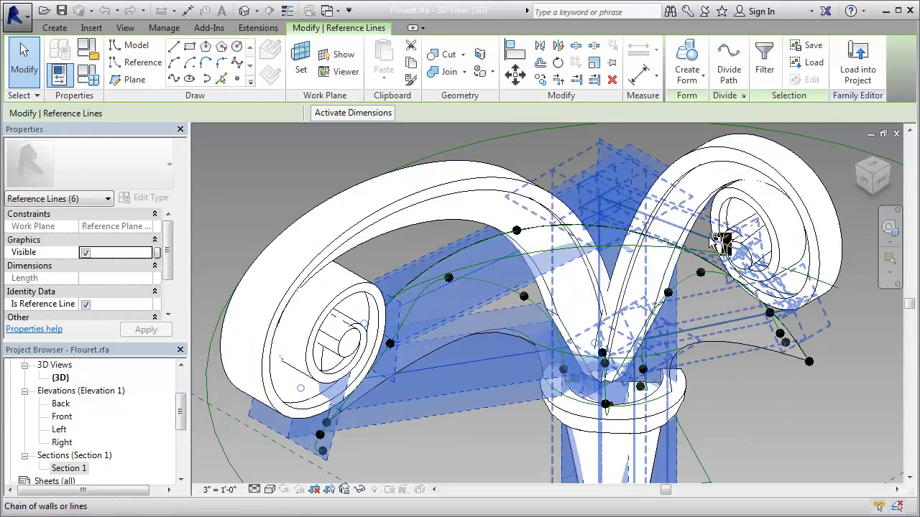
left_click(489, 253)
left_click(551, 353, "ctrl")
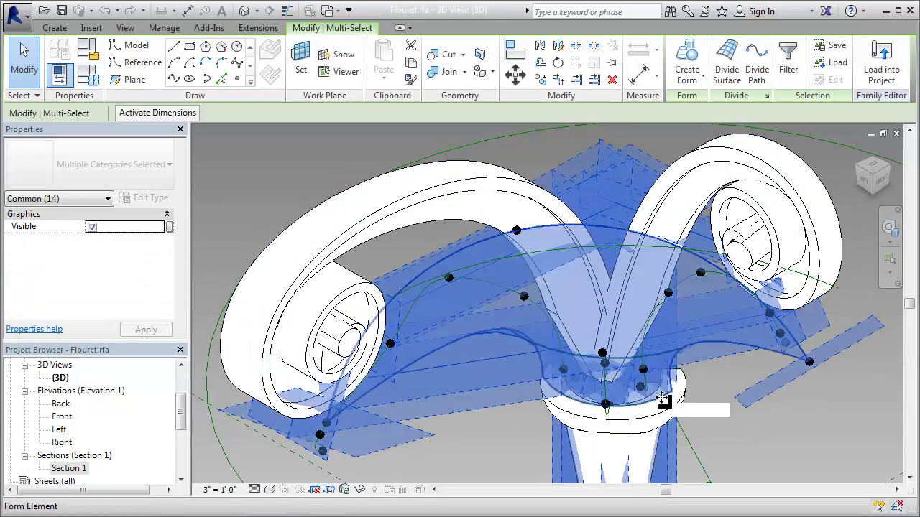
left_click(349, 490)
left_click(467, 449)
left_click(618, 264)
left_click(350, 489)
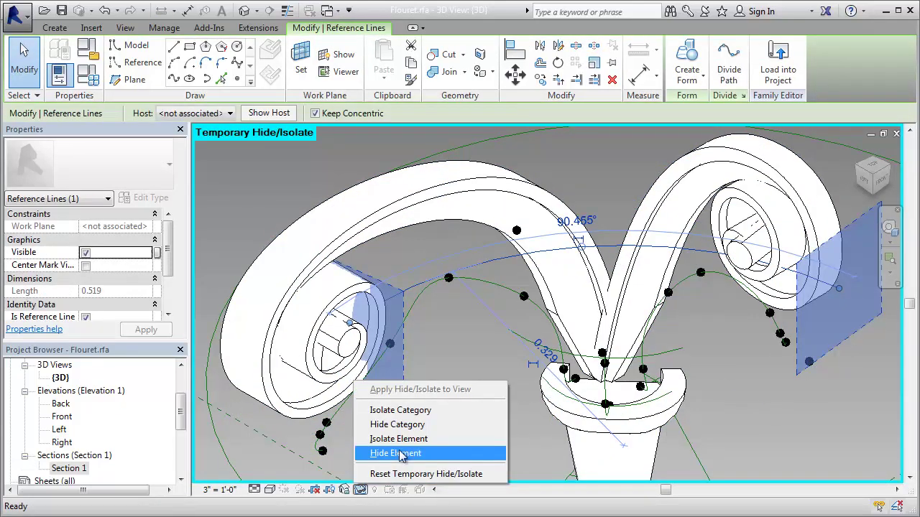
left_click(431, 454)
left_click(596, 352)
left_click(360, 490)
left_click(444, 429)
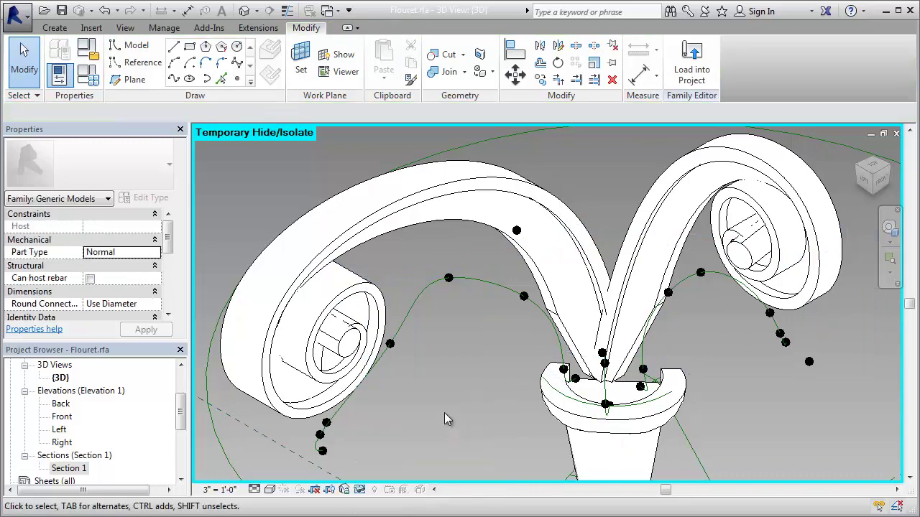
Face the leaf from the front and place a point on the left leaf spline
mouse_move(454, 448)
middle_mouse_down("shift")
mouse_move(423, 379)
mouse_move(421, 369)
mouse_move(431, 371)
middle_mouse_up("shift")
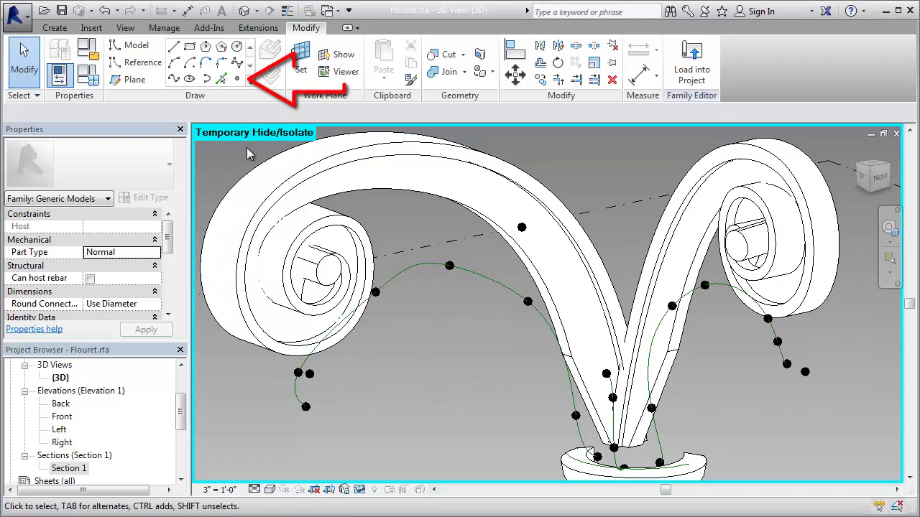
left_click(236, 78)
left_click(480, 285)
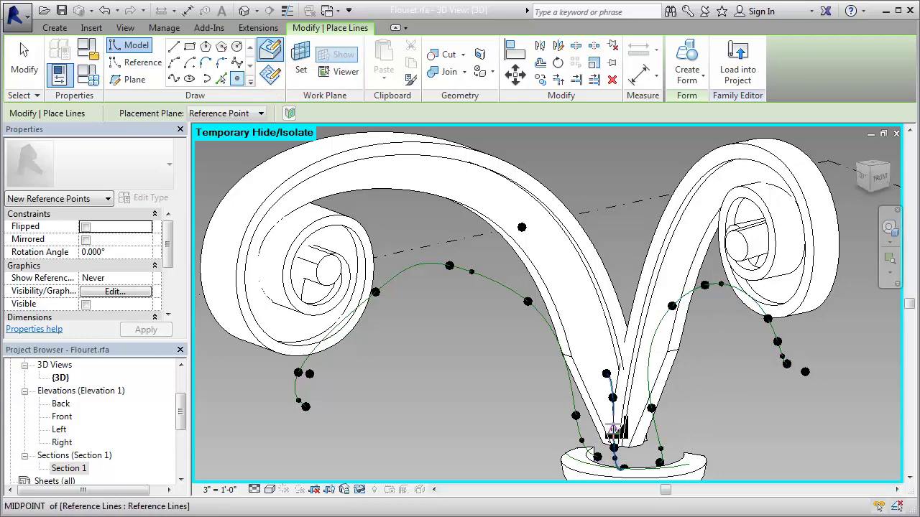
Add a point at the spline's base and set the new points' curve positions to 0 and 0.995
left_click(612, 397)
key("Escape")
key("Escape")
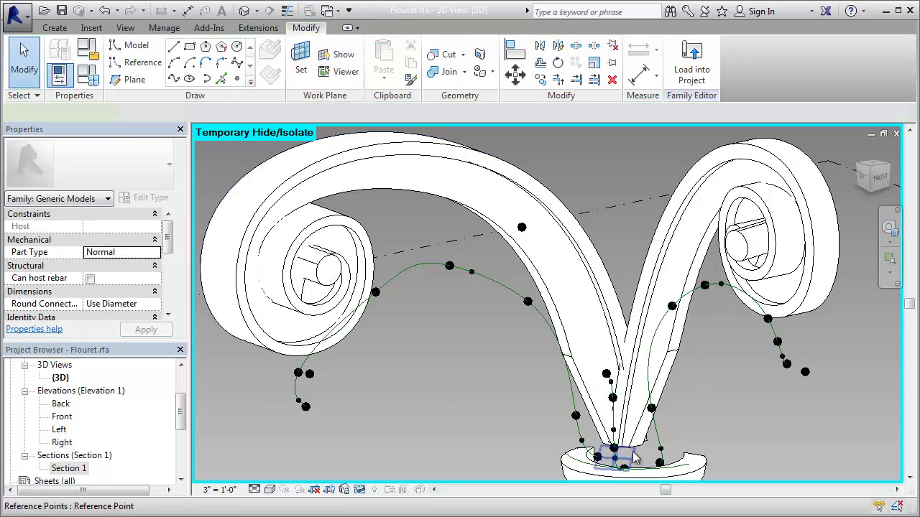
left_click_drag(594, 448, 634, 460)
scroll(113, 282, "down", 3)
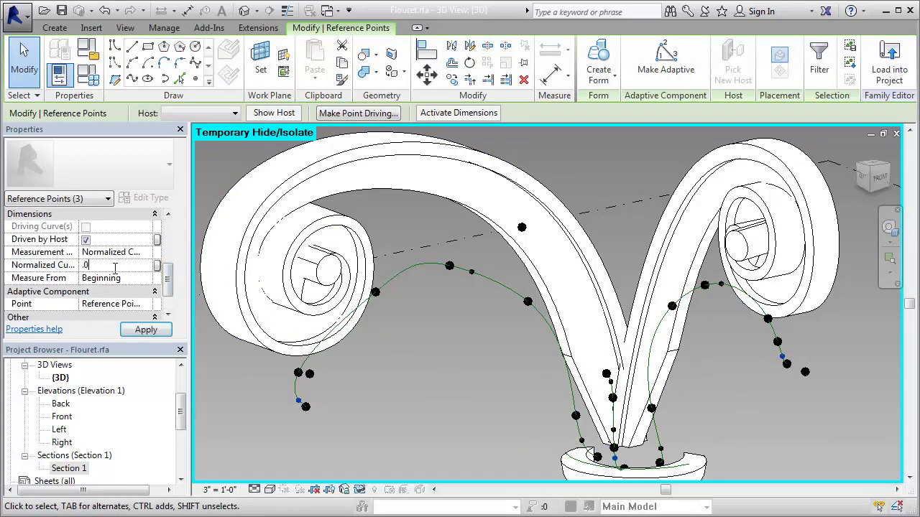
left_click(146, 330)
scroll(169, 299, "down", 1)
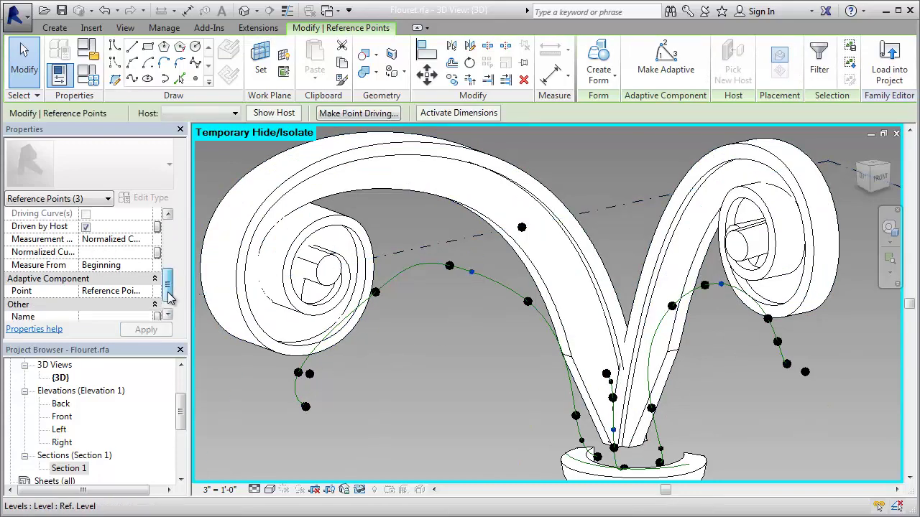
scroll(169, 299, "down", 1)
key("Return")
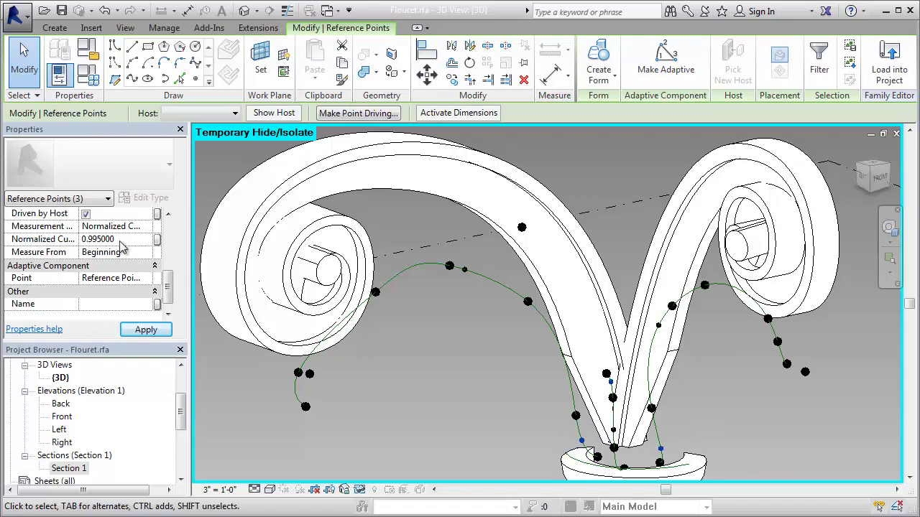
Temporarily hide the collar and both volutes, leaving only leaf curves and points
left_click(693, 459)
middle_click_drag(741, 438, 755, 395)
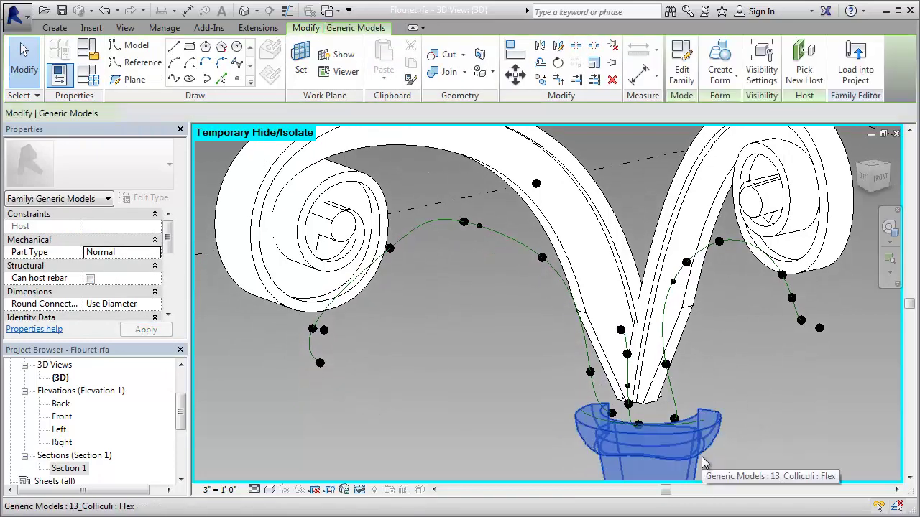
left_click(651, 359, "ctrl")
left_click(359, 489)
left_click(429, 444)
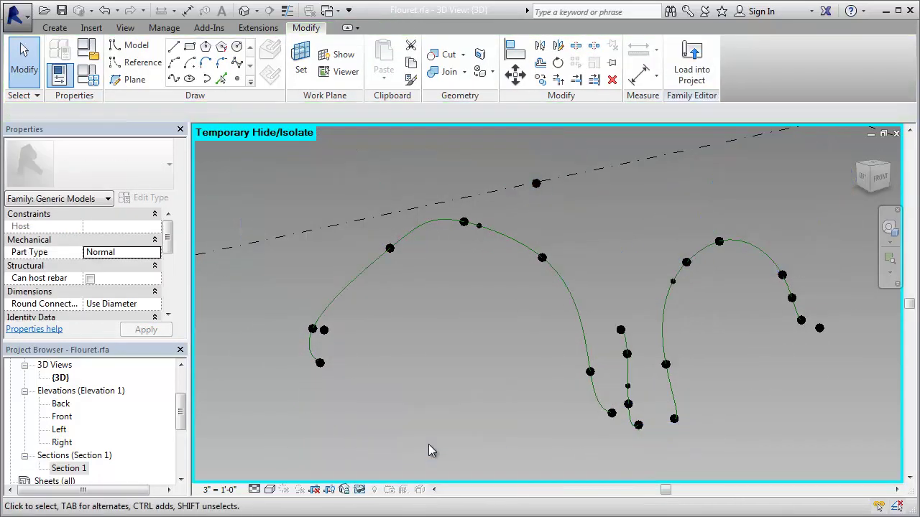
scroll(694, 418, "up", 1)
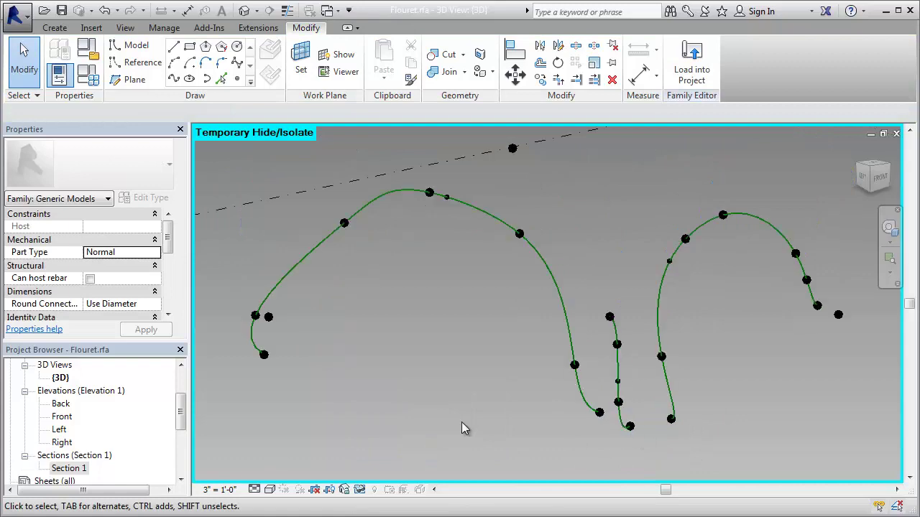
scroll(180, 431, "down", 5)
right_click(115, 438)
Open the leaf profile's Ref. Level view and halve its type values to X 0.03, Y 0.015, Offset 0.005
left_click(130, 382)
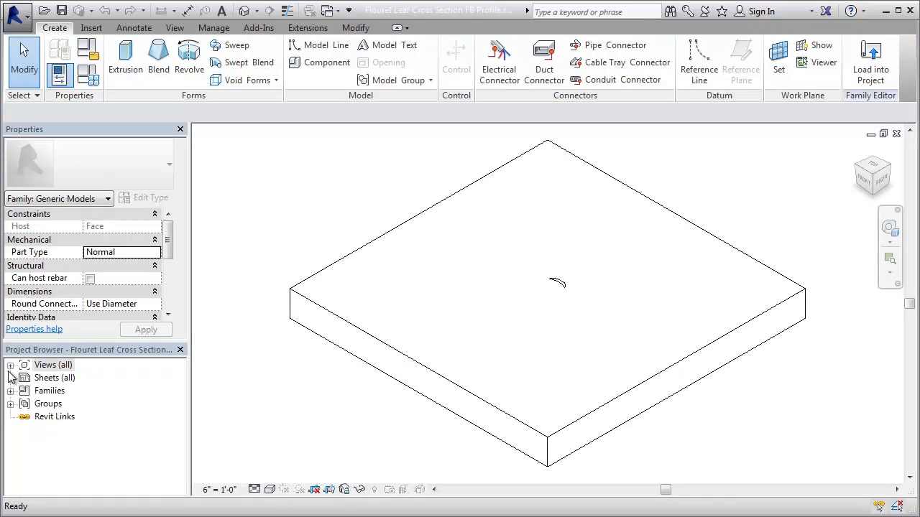
left_click(11, 364)
double_click(72, 390)
scroll(546, 302, "up", 3)
scroll(596, 285, "up", 2)
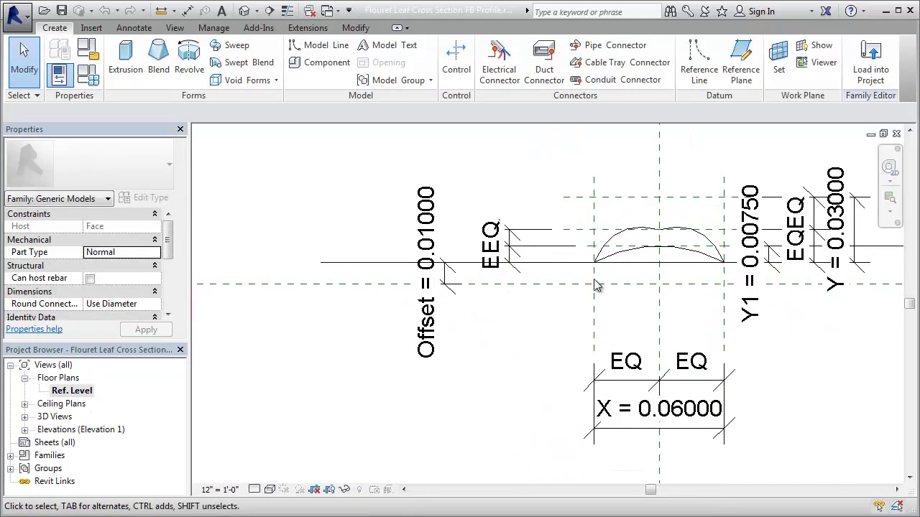
left_click(92, 79)
key("Return")
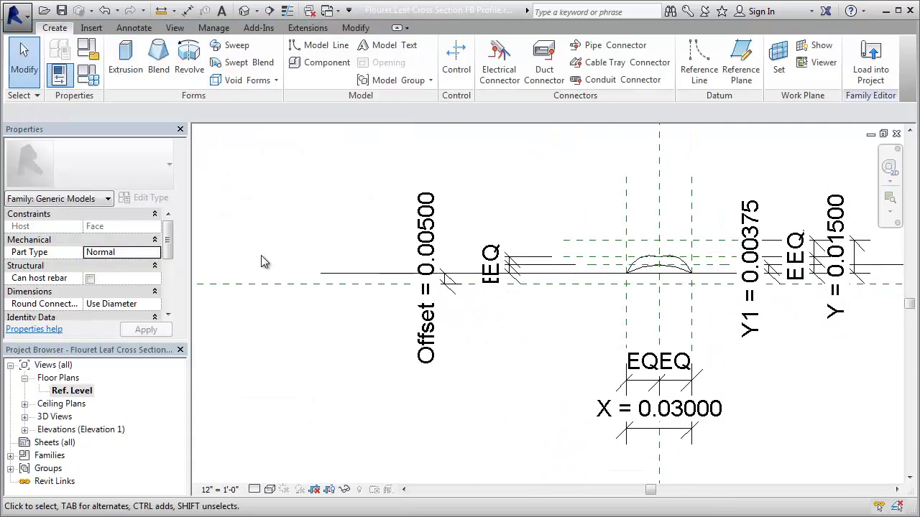
Close the profile family and bring its Flex type back into the Flouret 3D view
left_click(14, 13)
left_click(37, 467)
left_click(407, 166)
left_click_drag(181, 381, 181, 460)
left_click_drag(74, 455, 323, 401)
Place leaf cross-section profiles on the reference points of the upper and lower curves
key("Escape")
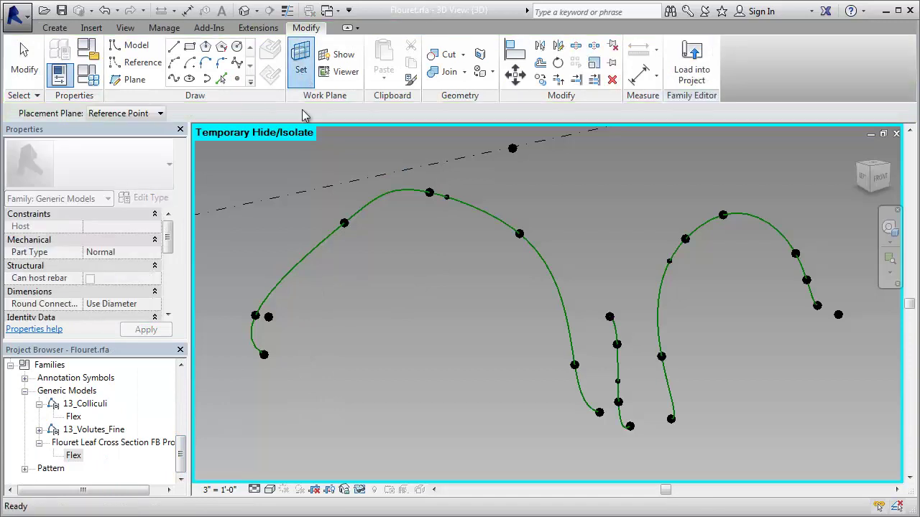
left_click(260, 353)
key("space")
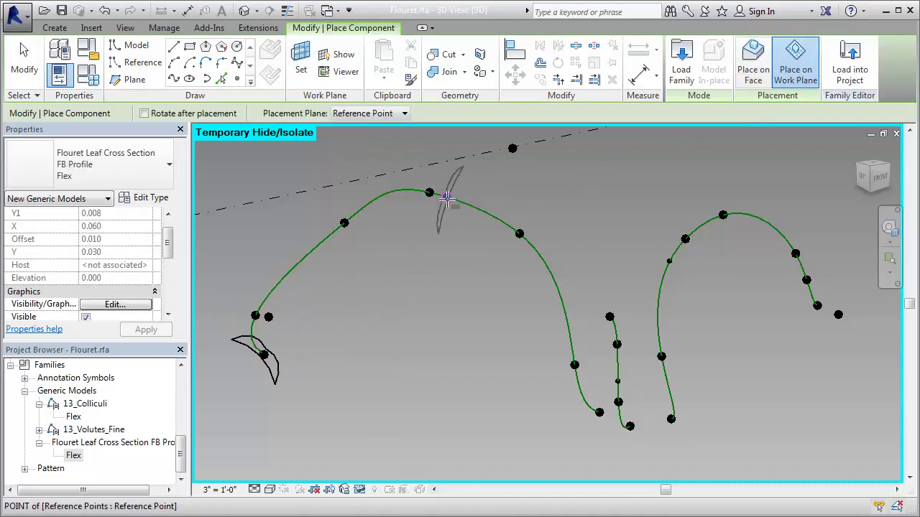
left_click(460, 256)
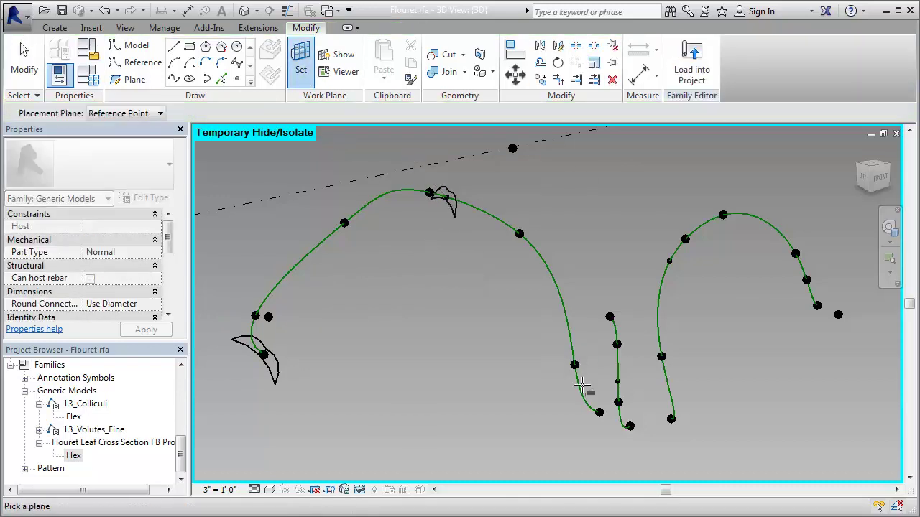
left_click(598, 414)
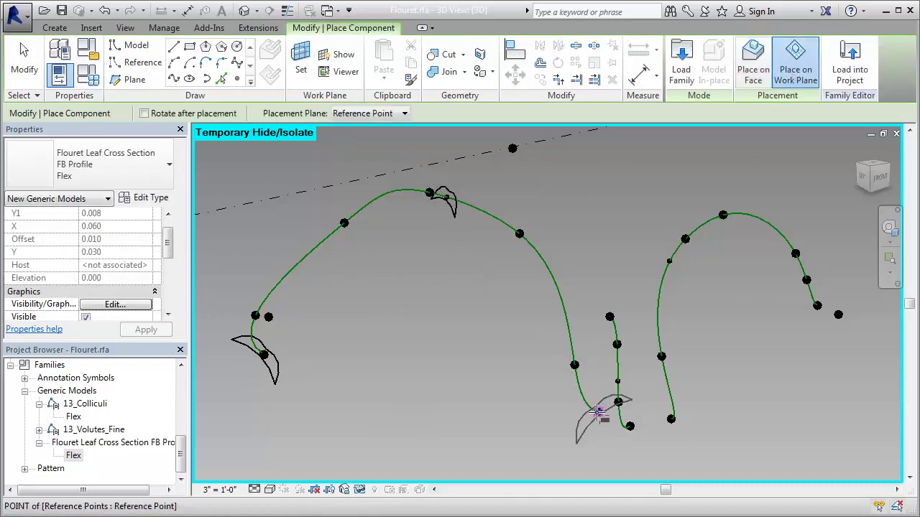
left_click(598, 414)
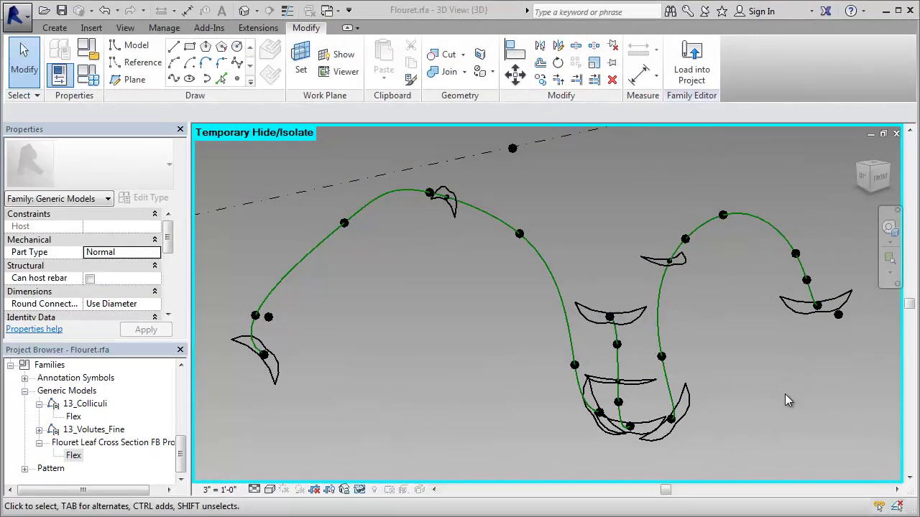
Adjust the Y Mult value of the leftmost leaf profile
left_click(277, 387)
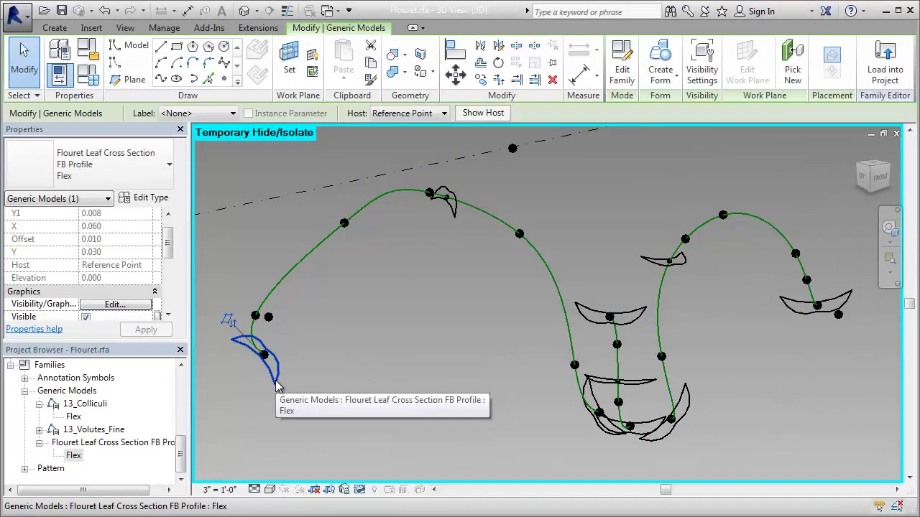
scroll(170, 247, "down", 2)
scroll(170, 263, "down", 2)
left_click(129, 240)
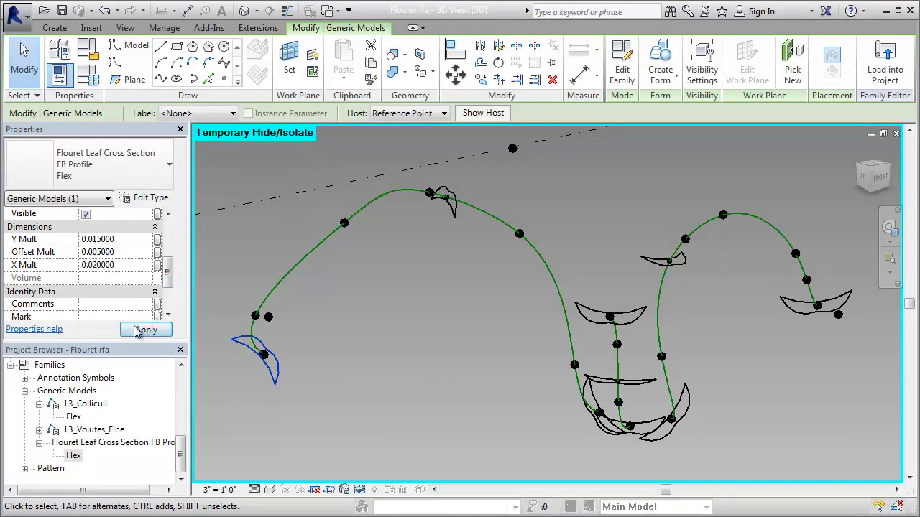
left_click(298, 376)
Rotate the upper curve's top reference point to 125 degrees and set the profile X Mult to 0.045
left_click(125, 252)
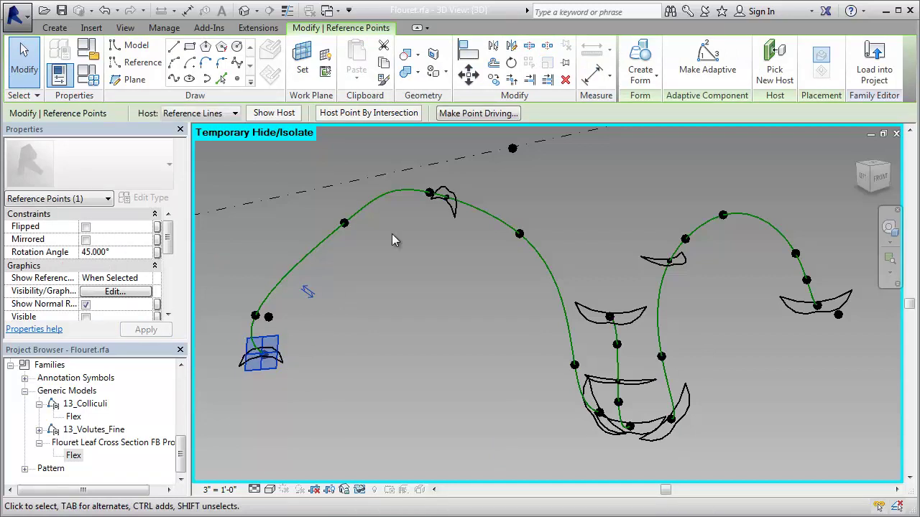
left_click(445, 195)
left_click(120, 252)
type("125")
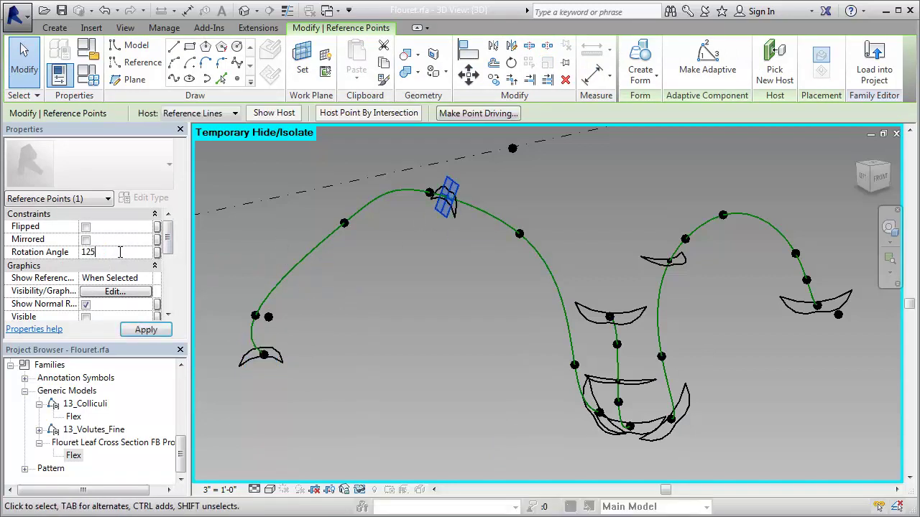
key("Return")
type(".04")
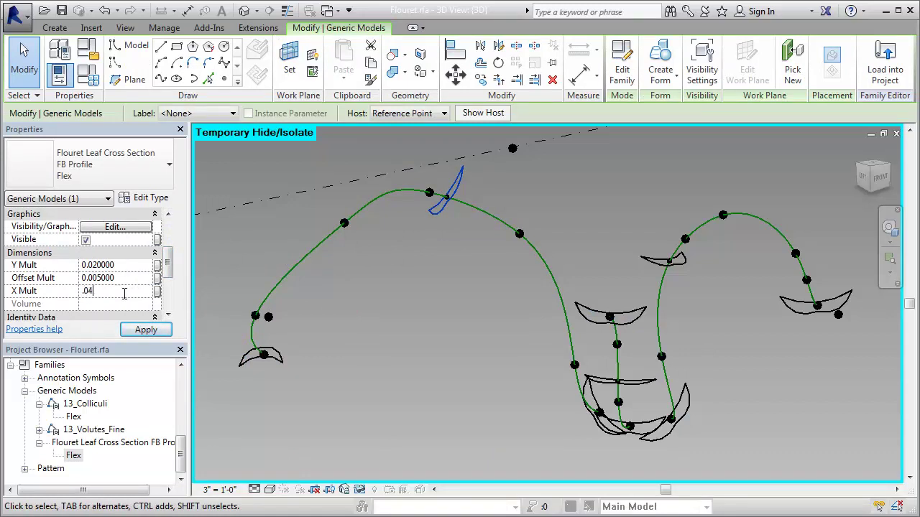
type("5")
key("Return")
left_click(594, 400)
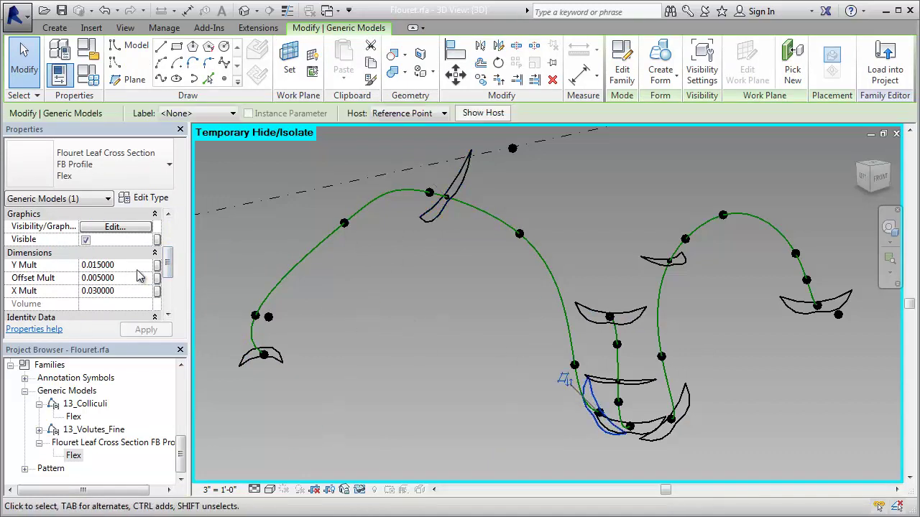
left_click(524, 407)
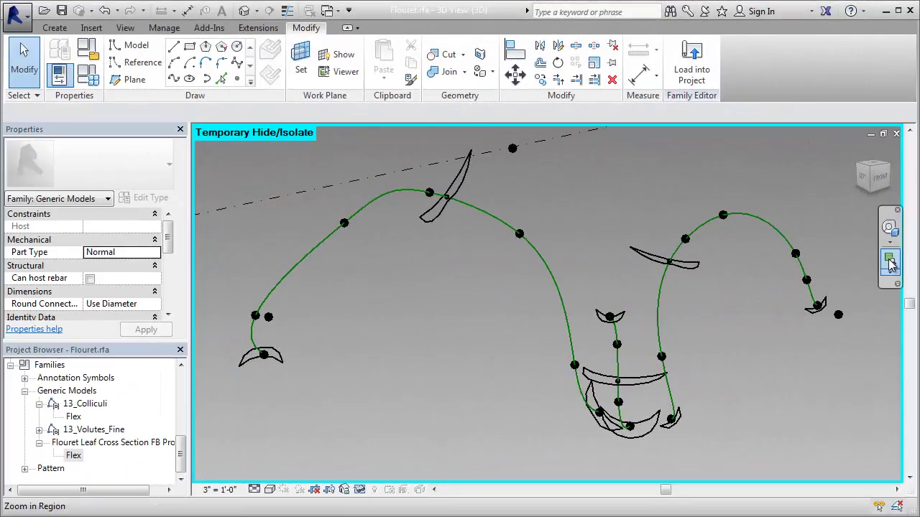
Zoom in and give the reference point beside the leaf profile an offset of 0.006
left_click_drag(676, 335, 675, 335)
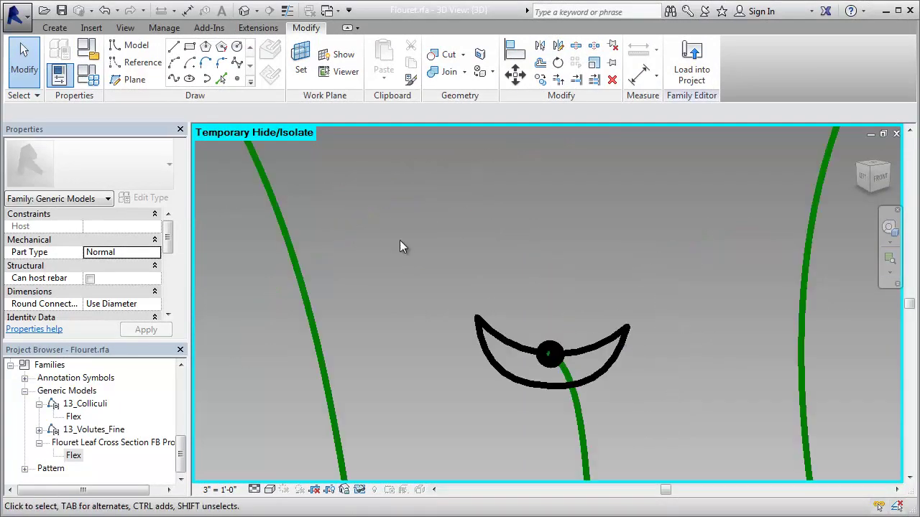
left_click(594, 381)
mouse_move(666, 415)
middle_mouse_down("shift")
mouse_move(577, 467)
mouse_move(561, 465)
middle_mouse_up("shift")
left_click(238, 63)
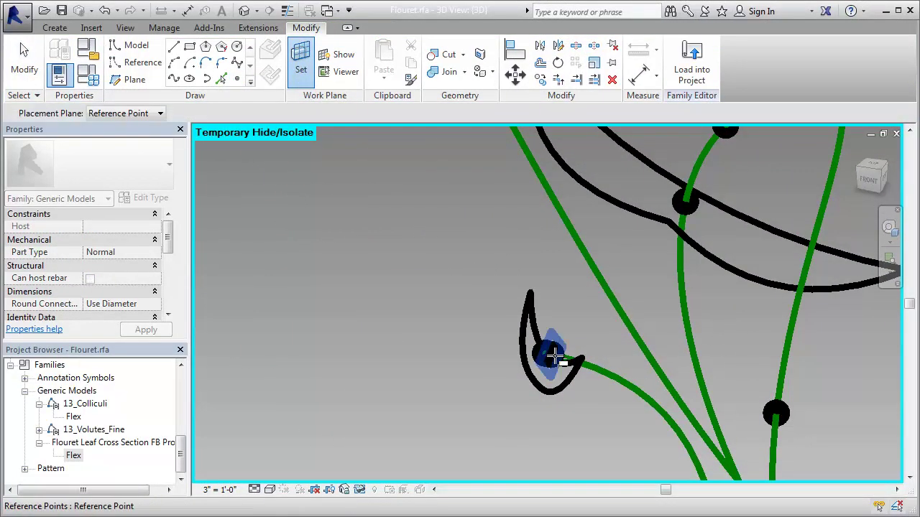
key("Escape")
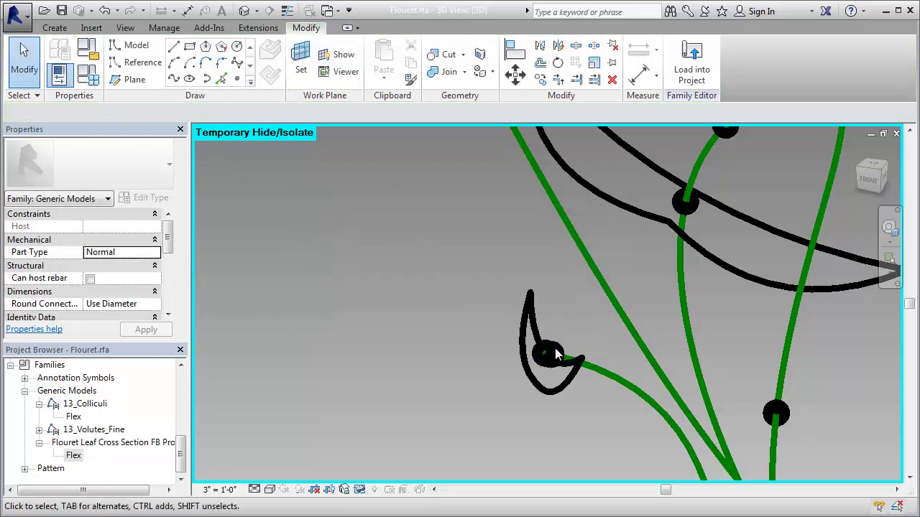
left_click(548, 352)
scroll(170, 257, "down", 3)
left_click(125, 252)
type(".006")
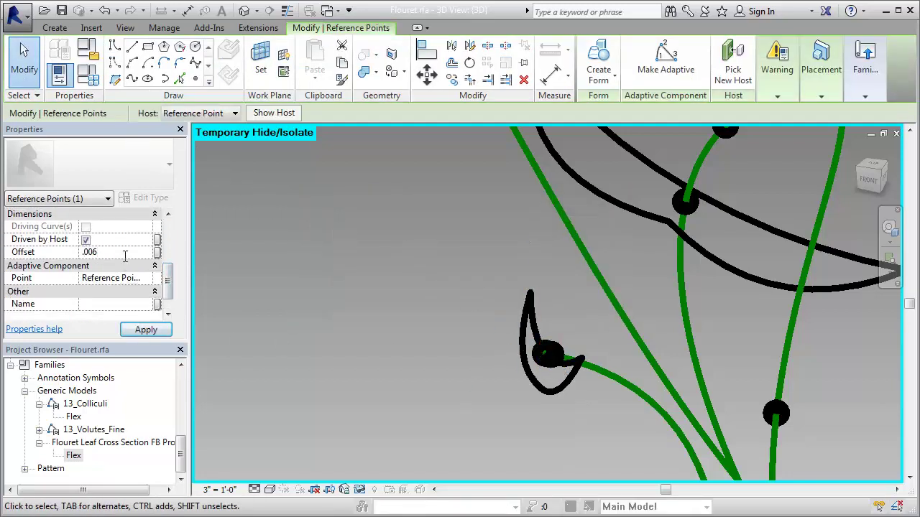
key("Return")
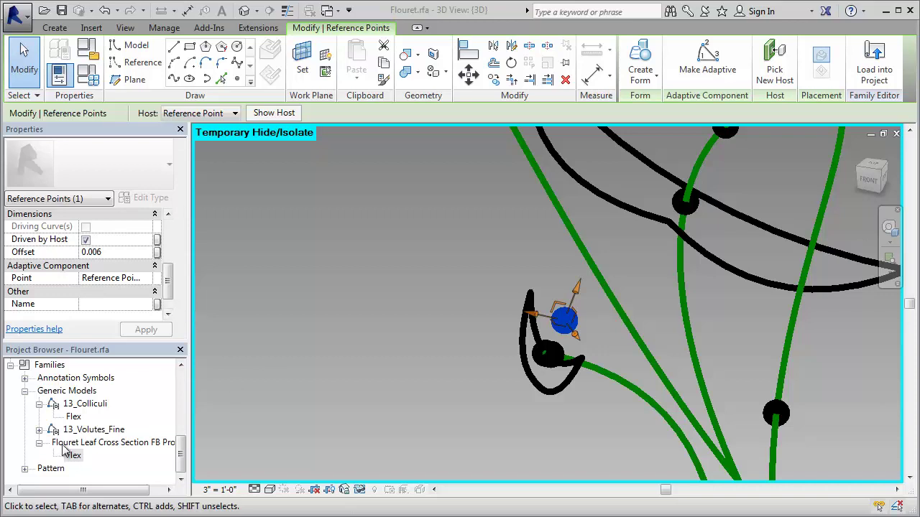
left_click(72, 456)
Place a Flex leaf profile on the offset point with X Mult 0.008, then rewind to the full view
left_click(386, 345)
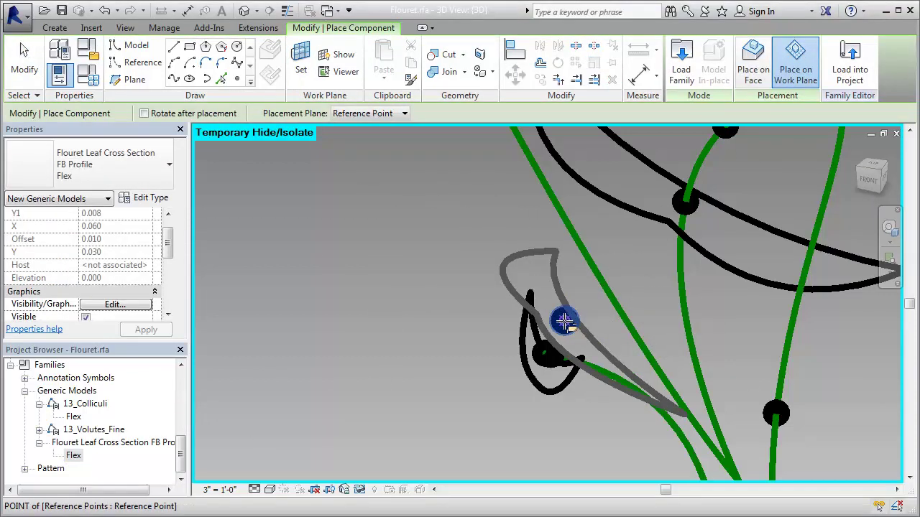
left_click(564, 321)
key("Escape")
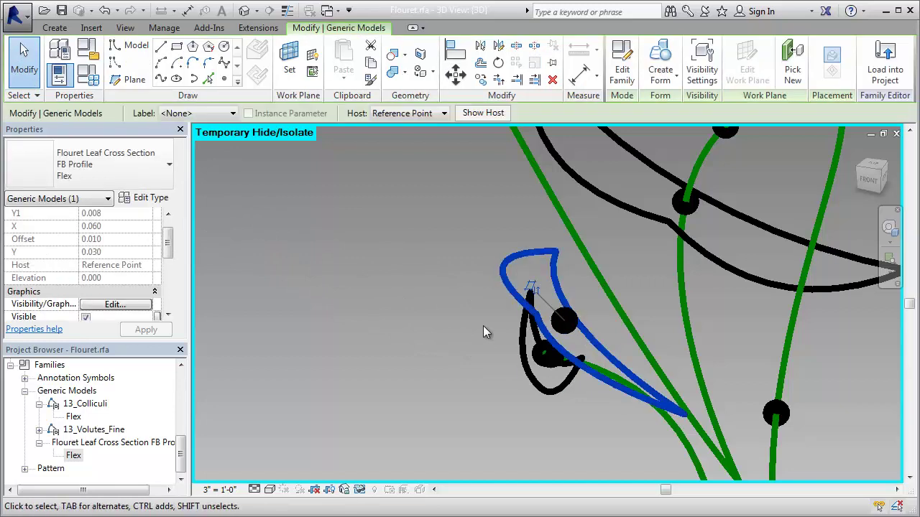
scroll(142, 279, "down", 2)
type(".008")
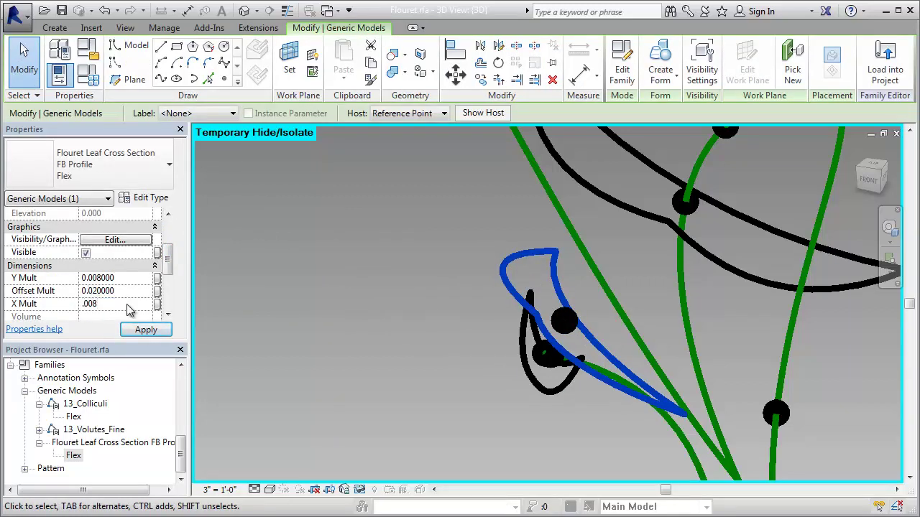
key("Return")
left_click(252, 327)
key("F8")
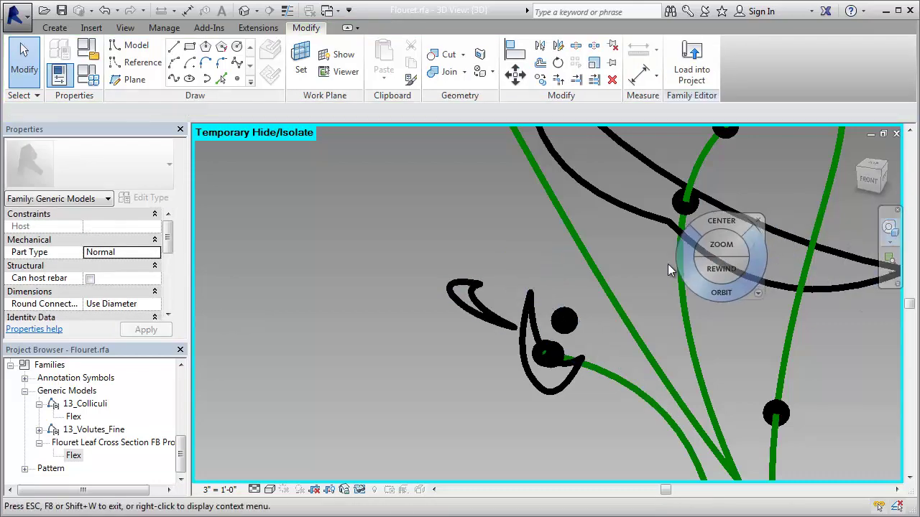
left_click_drag(719, 269, 622, 296)
key("Escape")
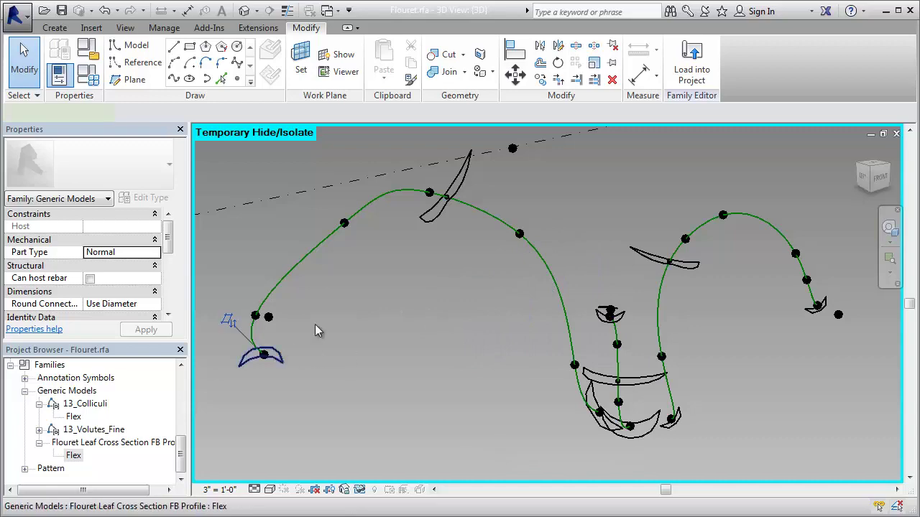
Loft the left, right and central leaf profiles along their curves into solid forms
left_click(263, 356)
left_click(594, 422, "ctrl")
left_click(689, 64)
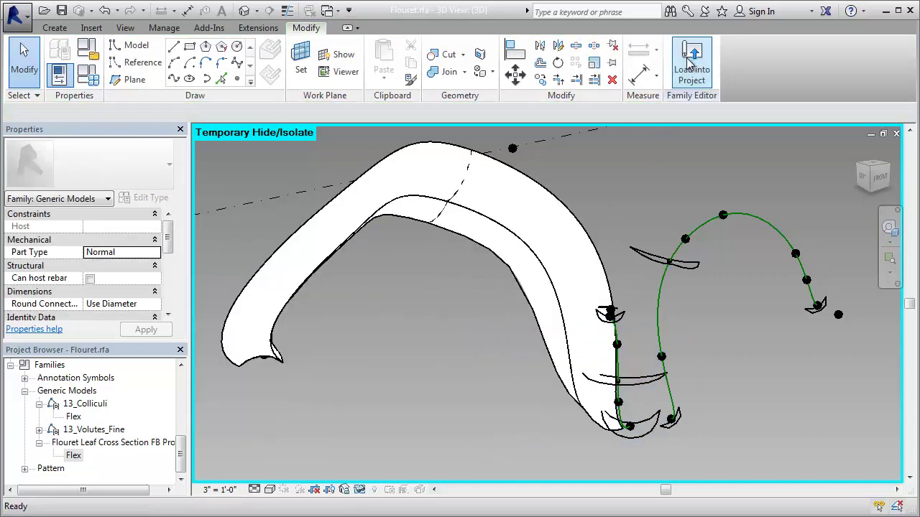
left_click(679, 416)
left_click(820, 305, "ctrl")
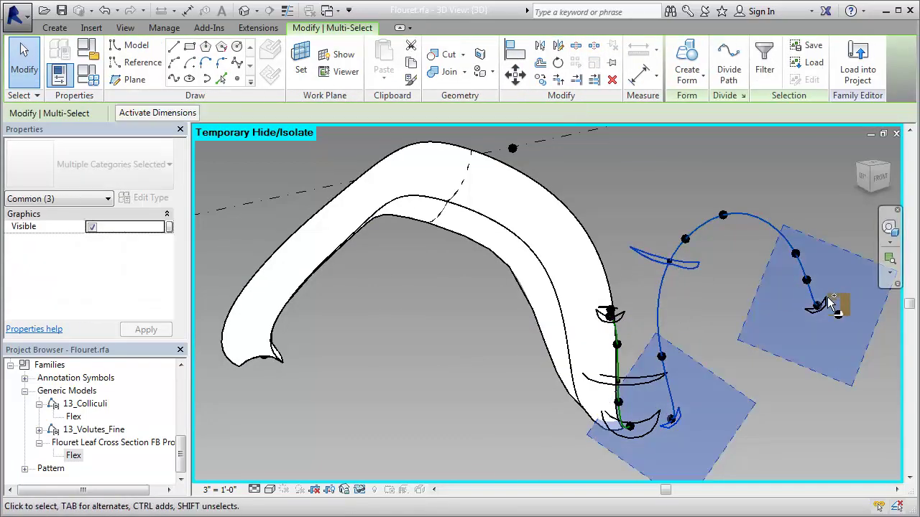
left_click(722, 61)
left_click(629, 428)
left_click(618, 381, "ctrl")
left_click(604, 315, "ctrl")
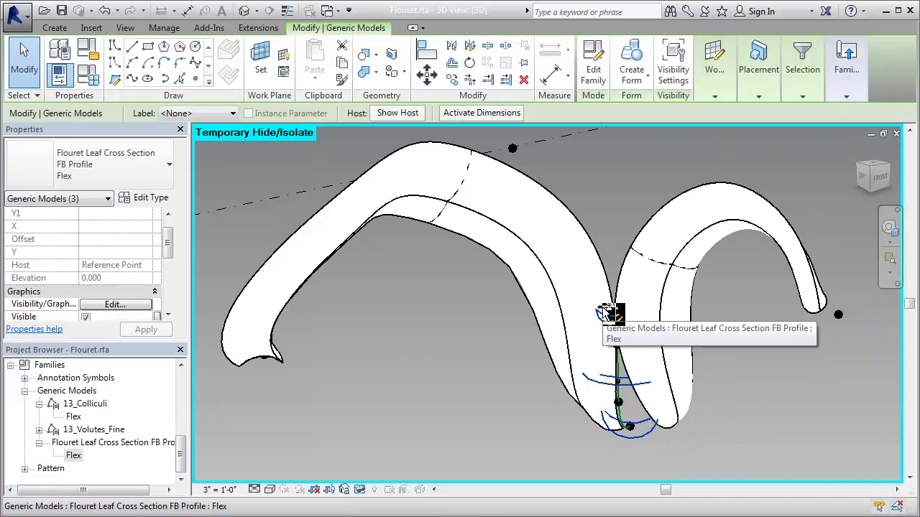
left_click(616, 363, "ctrl")
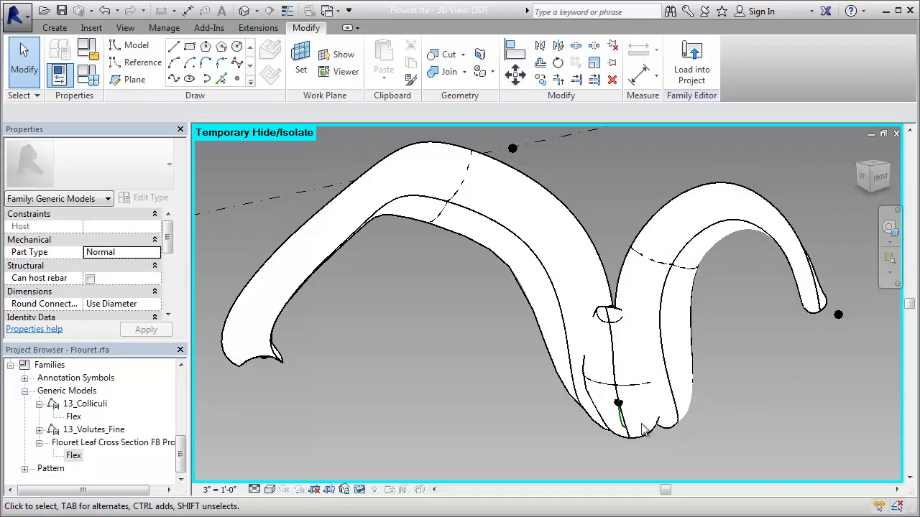
left_click(618, 429)
Check the leaf spline in the Section 1 view, then close that view
scroll(166, 446, "up", 3)
double_click(70, 403)
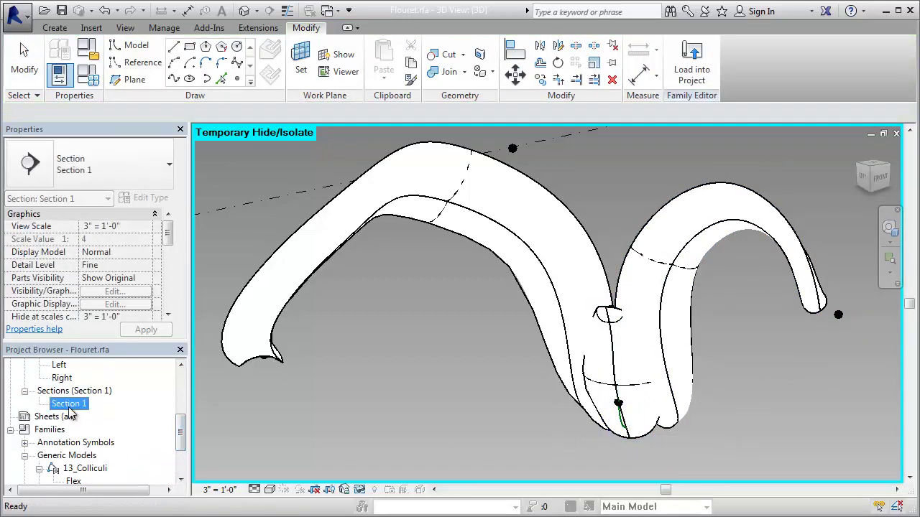
scroll(547, 299, "up", 3)
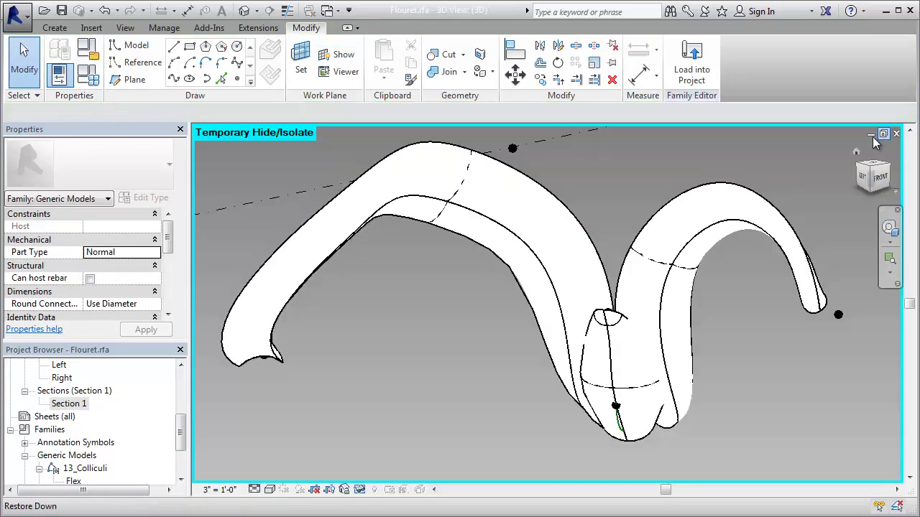
left_click(897, 134)
Reset temporary hide, filter the flouret selection to Generic Models, and close the flouret family
left_click(387, 488)
left_click(431, 476)
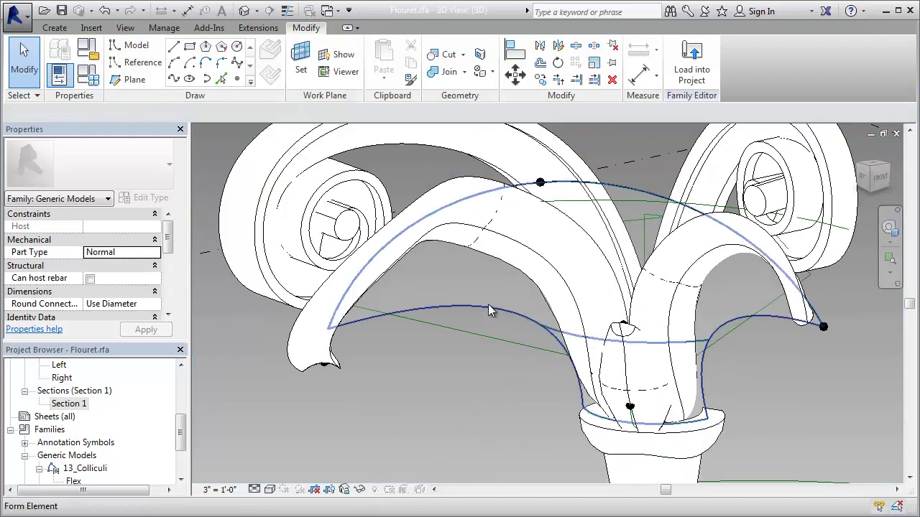
left_click(477, 386)
left_click_drag(370, 185, 855, 478)
left_click(802, 57)
left_click(505, 164)
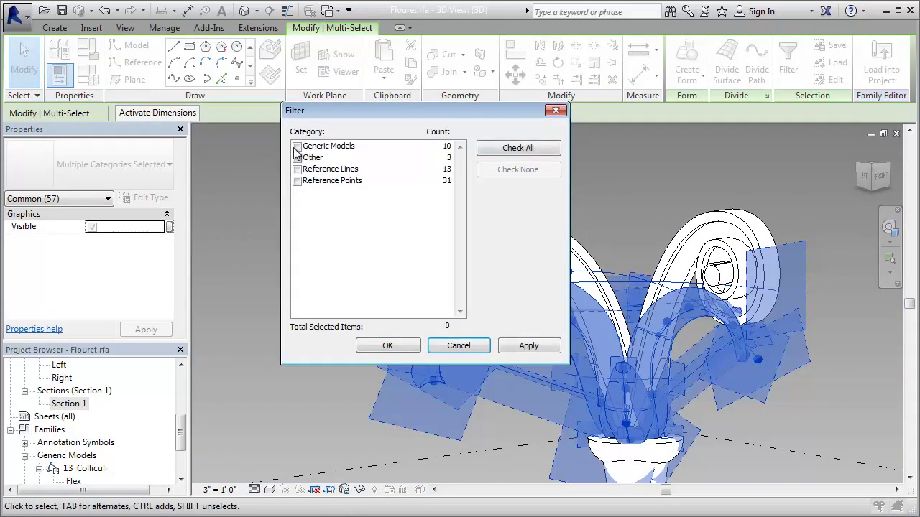
left_click(294, 147)
left_click(370, 344)
scroll(170, 244, "down", 2)
left_click(282, 339)
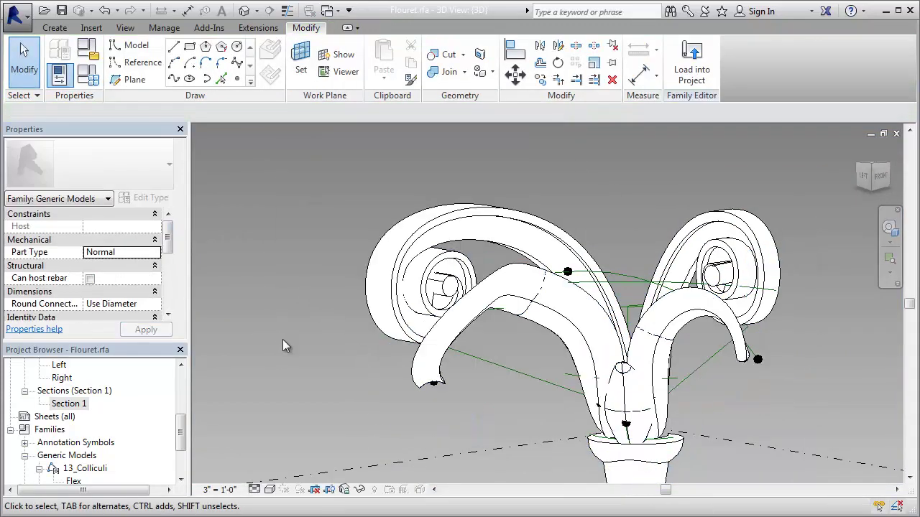
left_click(16, 14)
left_click(43, 408)
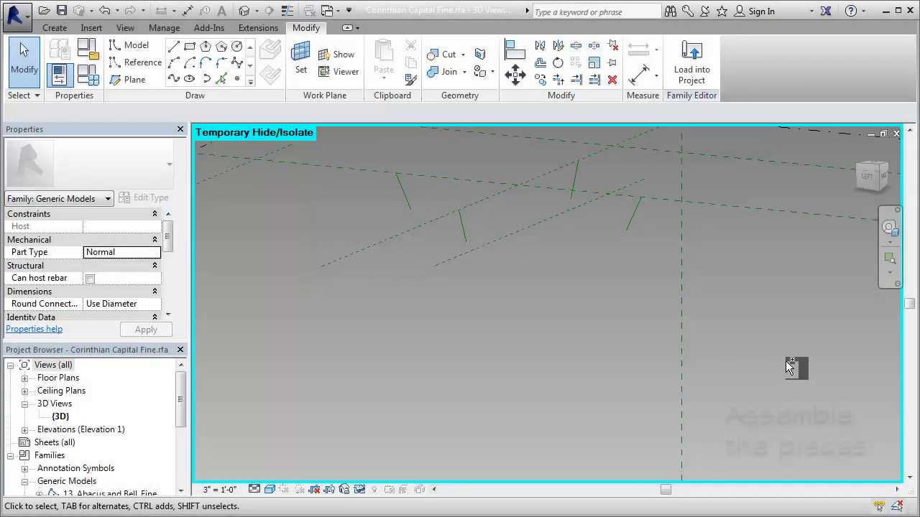
Reveal the capital's abacus and bell, both acanthus leaf rows, and the corner volutes
left_click(786, 362)
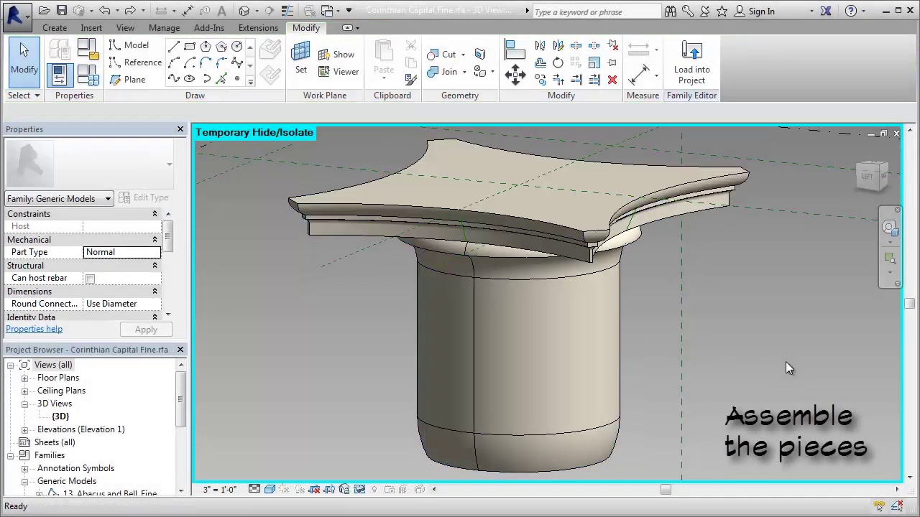
left_click(785, 361)
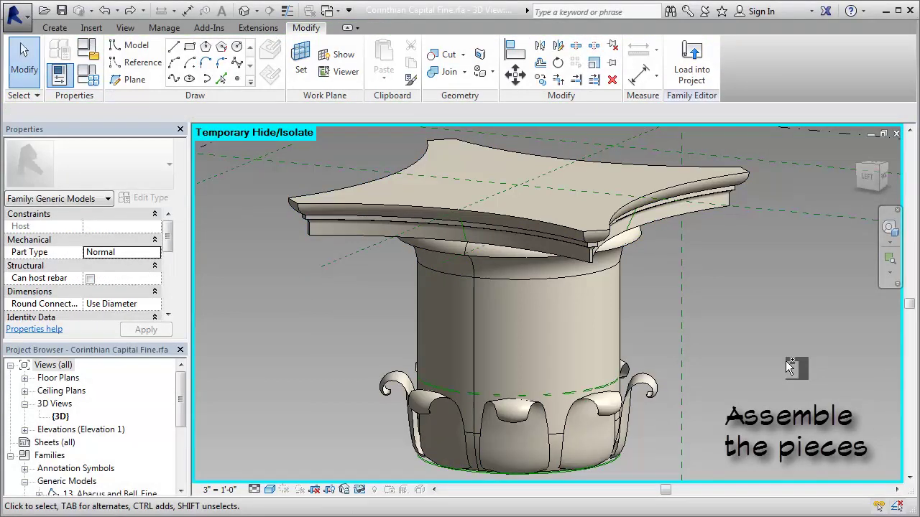
left_click(790, 368)
left_click(787, 368)
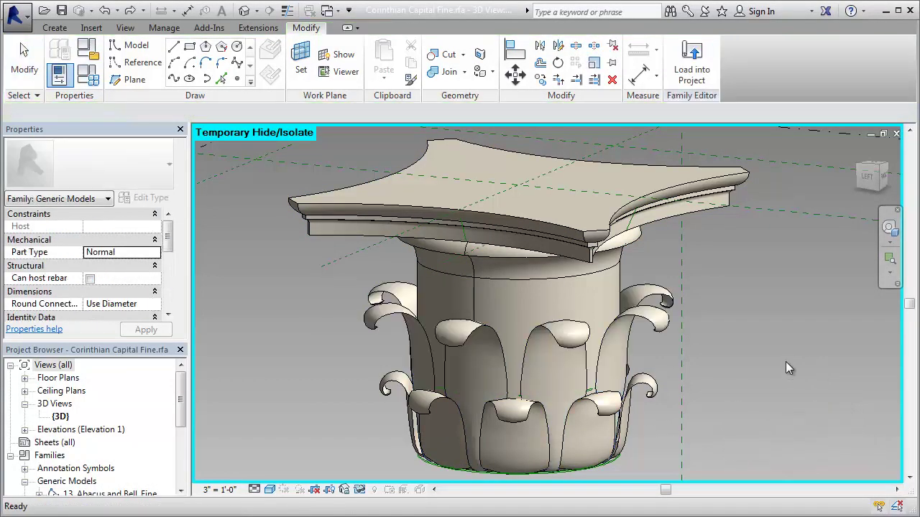
left_click(791, 368)
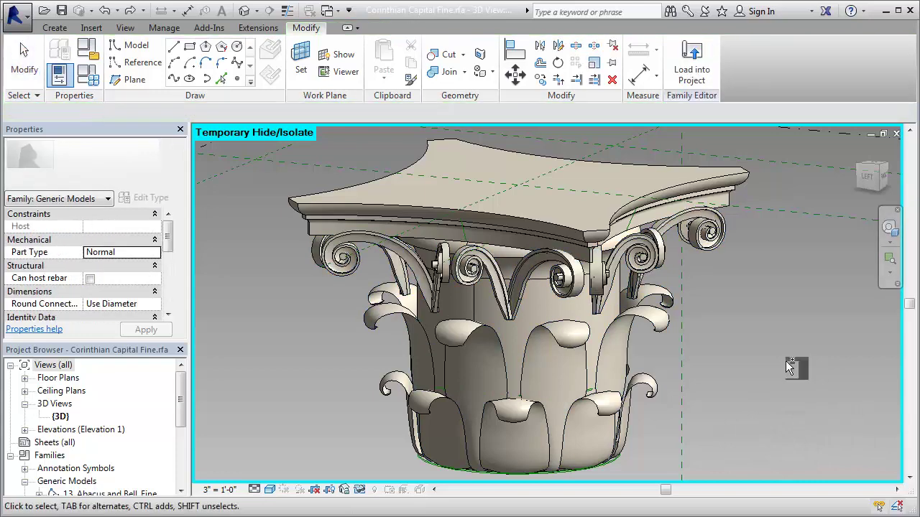
Show the flourets and rosettes, orbit the capital, and apply a smaller Base Diameter
key("ctrl+z")
left_click(790, 367)
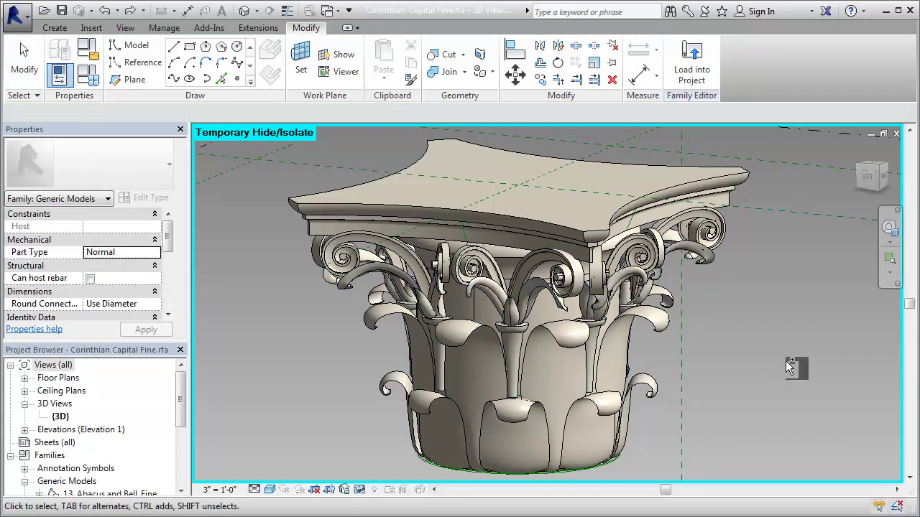
key("ctrl+z")
left_click(790, 367)
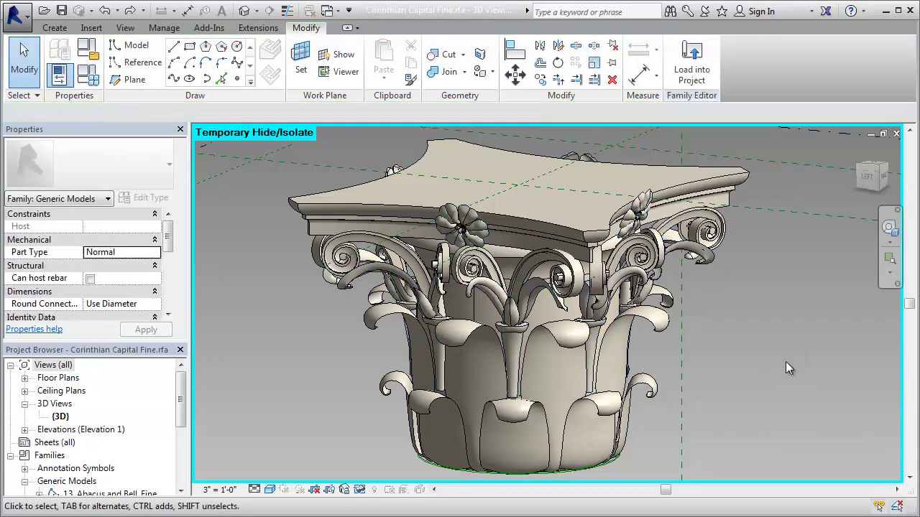
mouse_move(787, 450)
middle_mouse_down("shift")
mouse_move(903, 439)
mouse_move(595, 360)
middle_mouse_up("shift")
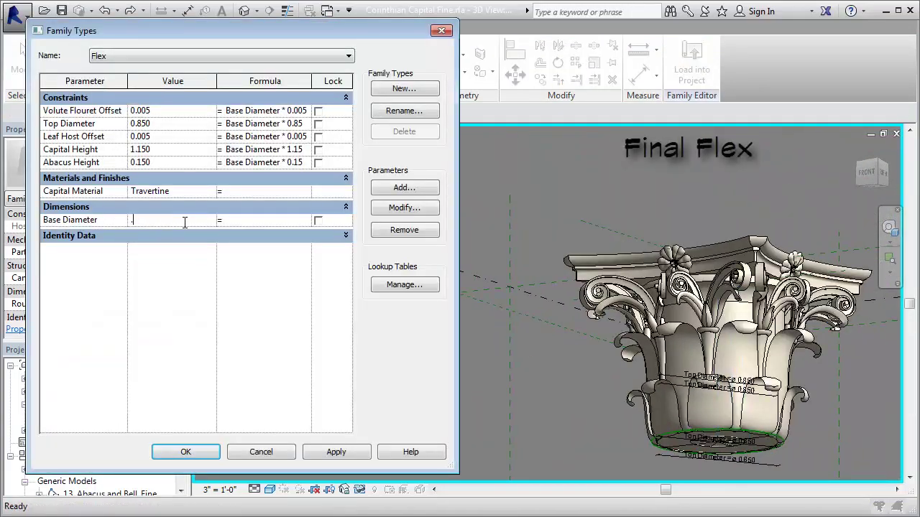
left_click(349, 457)
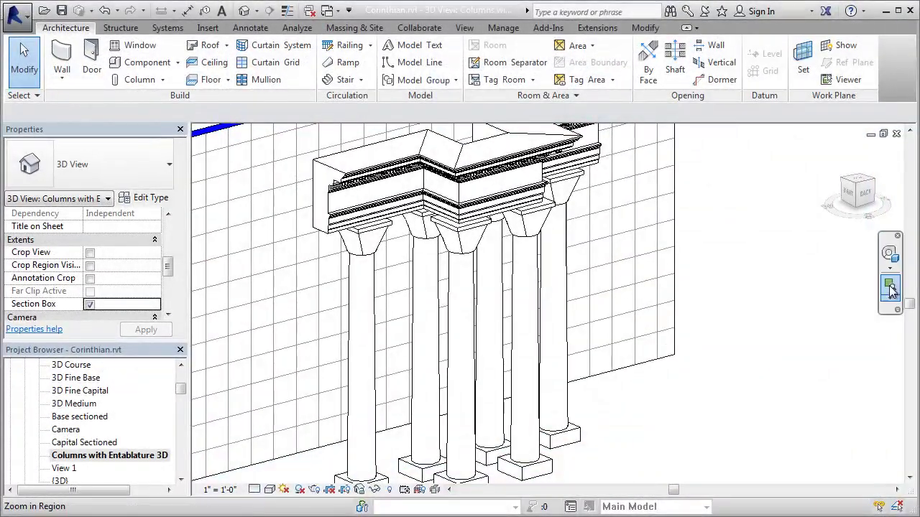
Zoom into the entablature corner capitals at Fine detail level and pan down the columns to their bases
left_click(891, 290)
left_click_drag(316, 136, 704, 333)
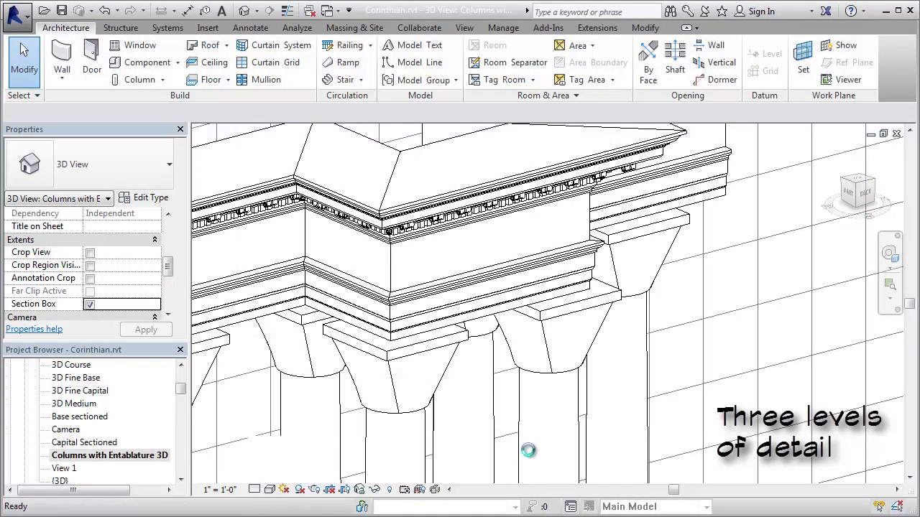
left_click(254, 489)
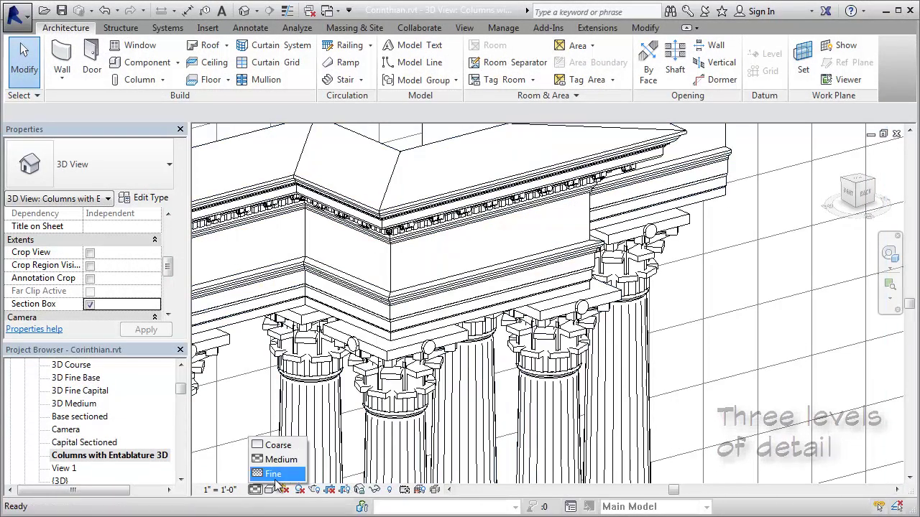
left_click(275, 476)
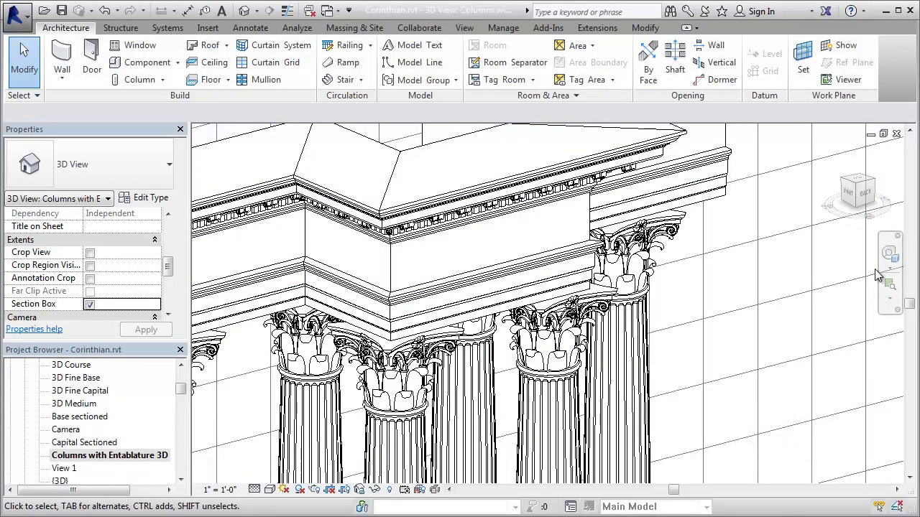
left_click_drag(656, 402, 656, 403)
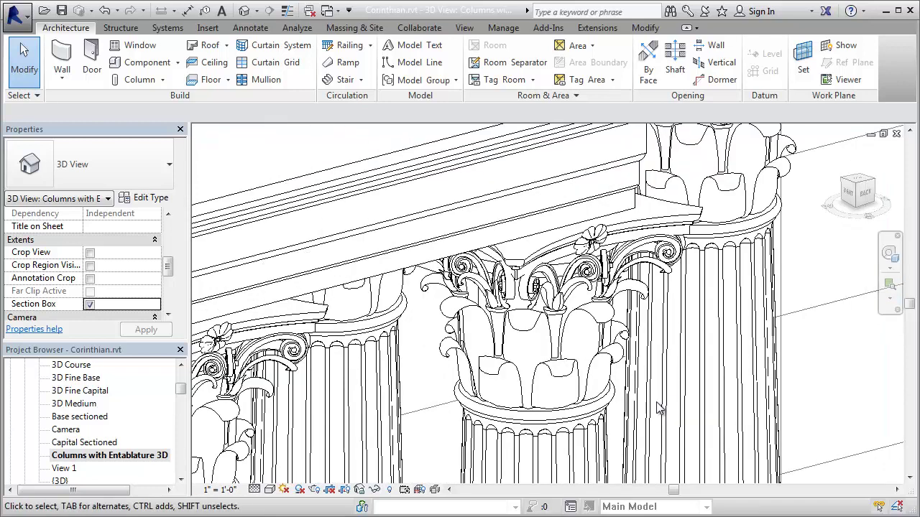
middle_click_drag(841, 480, 839, 333)
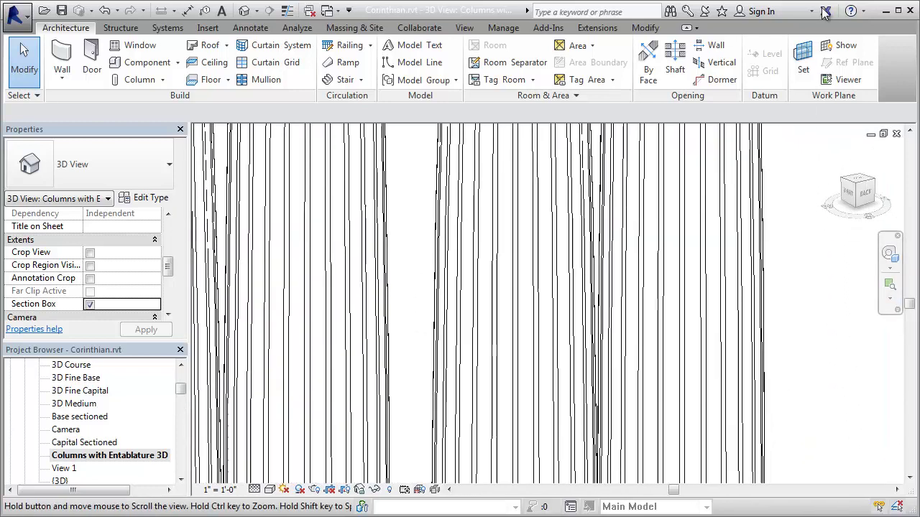
middle_click_drag(879, 446, 887, 246)
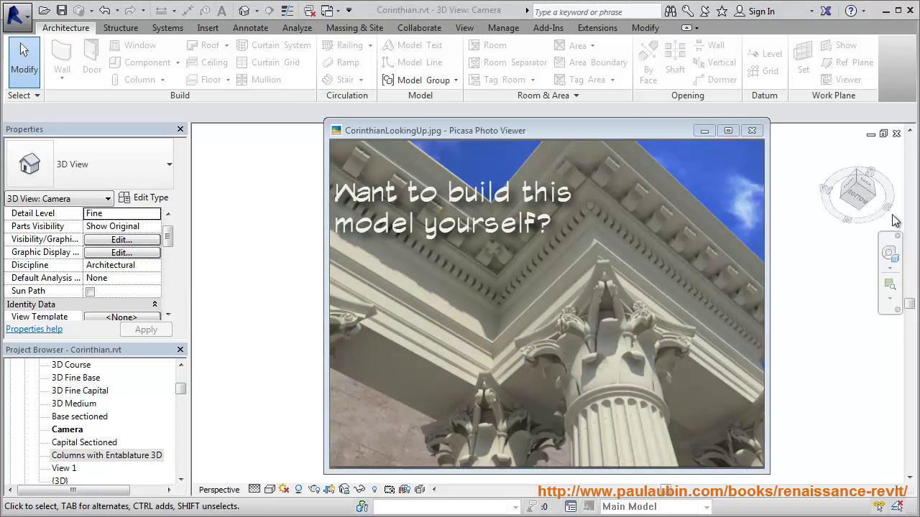
Enlarge the Picasa Photo Viewer window showing the CorinthianLookingUp.jpg rendering
left_click_drag(766, 474, 819, 510)
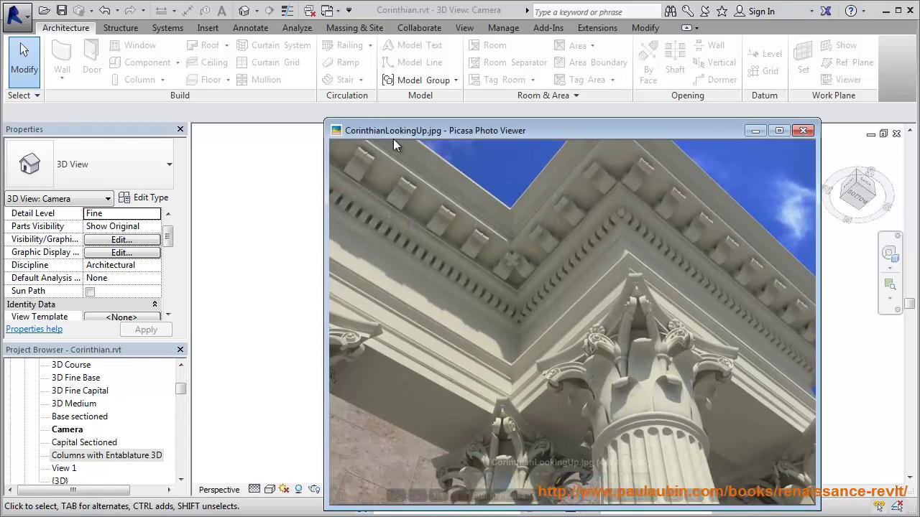
mouse_move(328, 120)
left_mouse_down()
mouse_move(276, 89)
mouse_move(181, 6)
left_mouse_up()
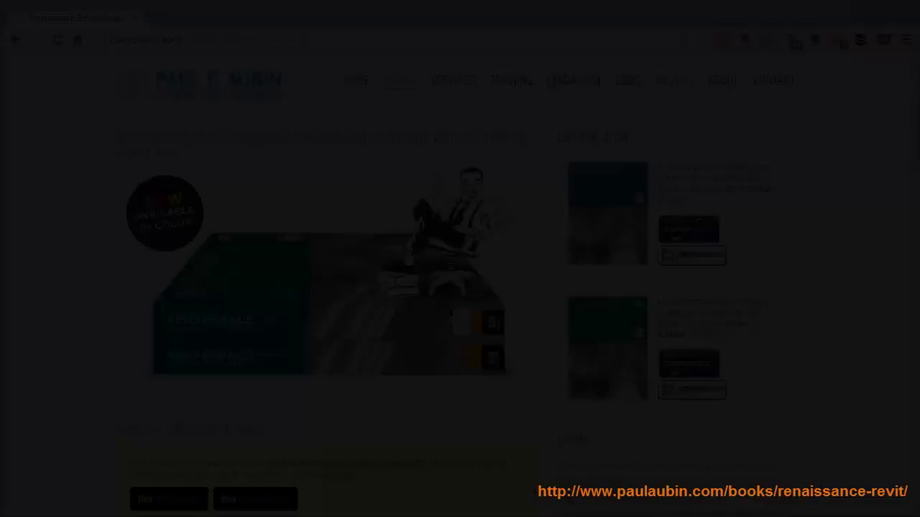